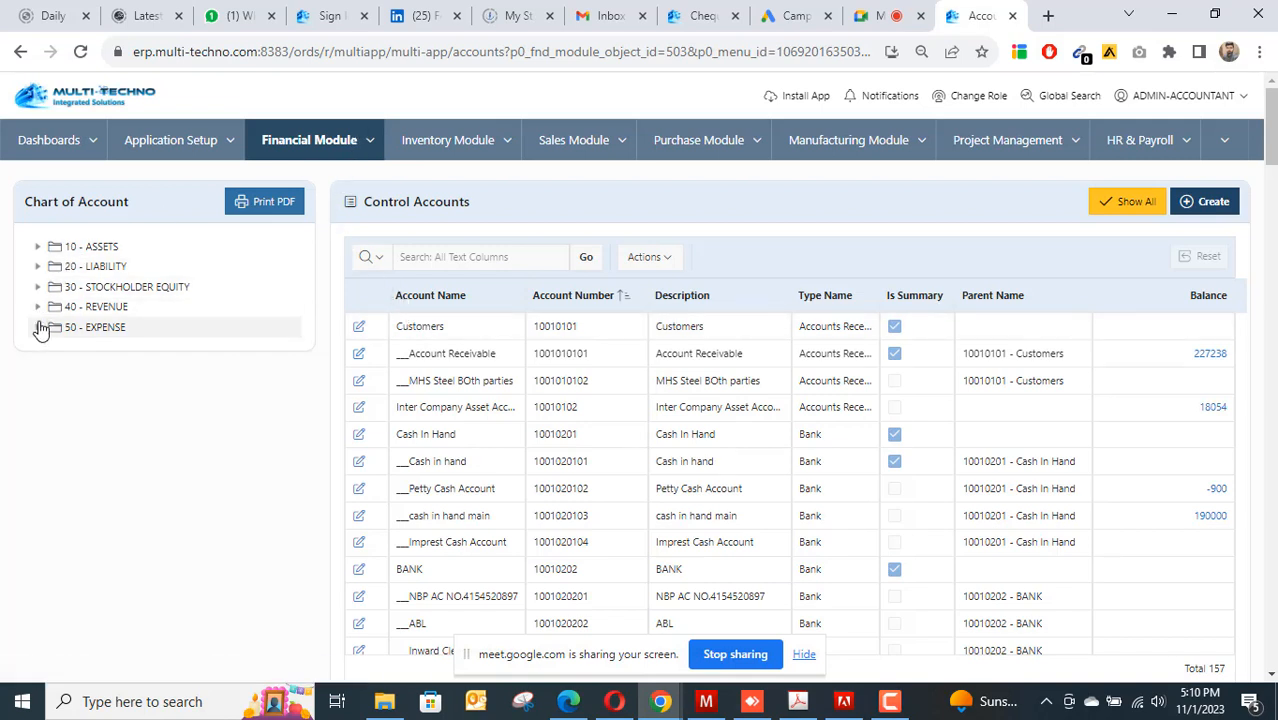
Expand the EXPENSE and ASSETS groups in the chart of accounts, opening CURRENT ASSET down to CASH & BANK.
{"action": "left_click", "coordinate": [39, 328]}
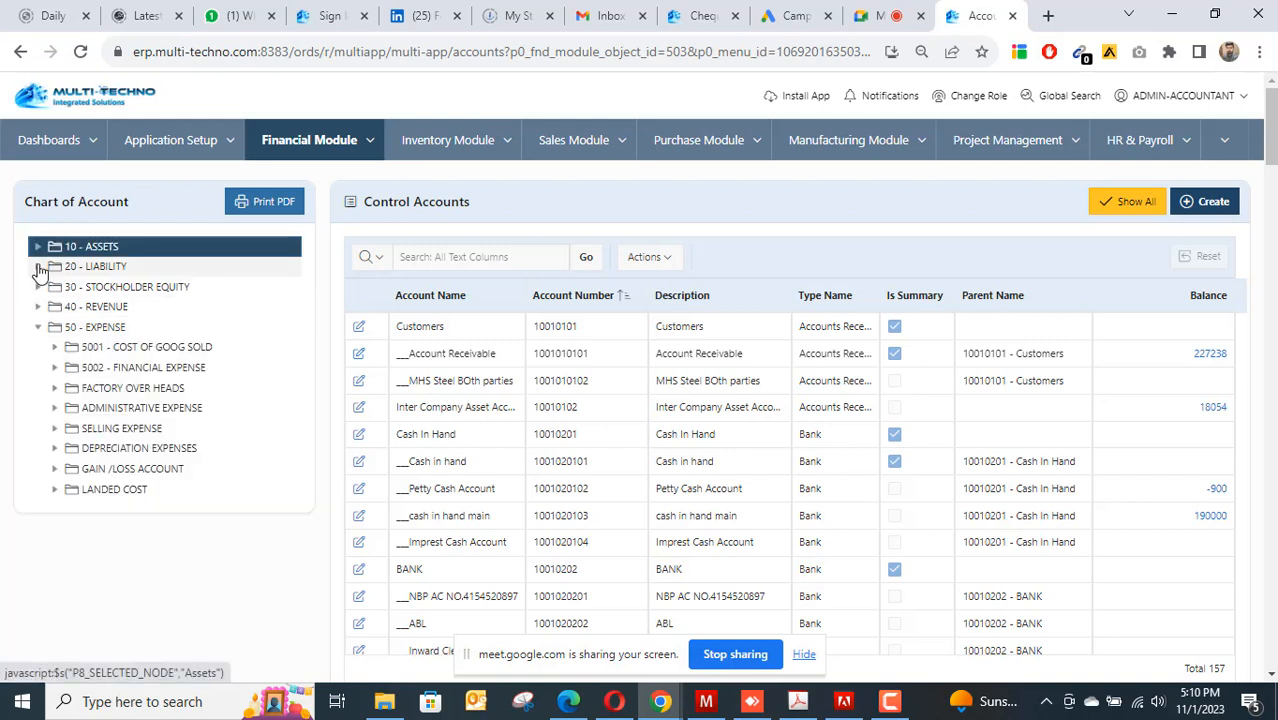
{"action": "left_click", "coordinate": [37, 246]}
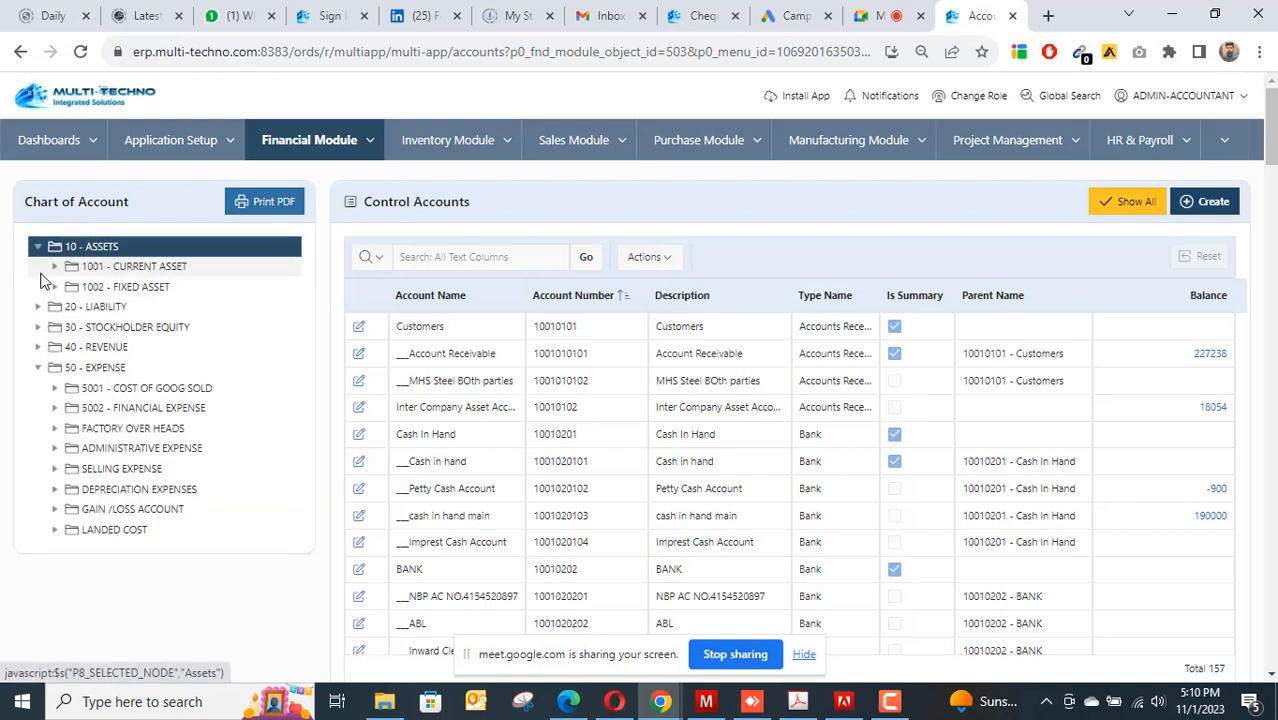
{"action": "left_click", "coordinate": [55, 267]}
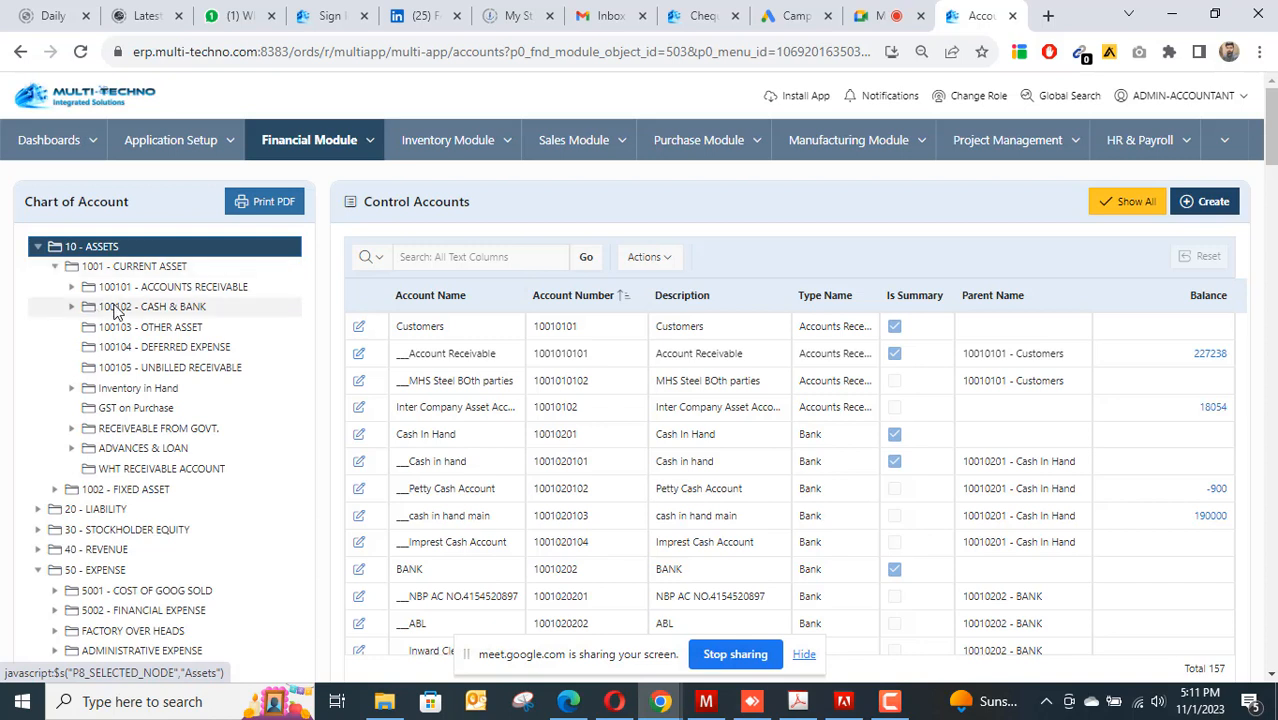
{"action": "left_click", "coordinate": [68, 307]}
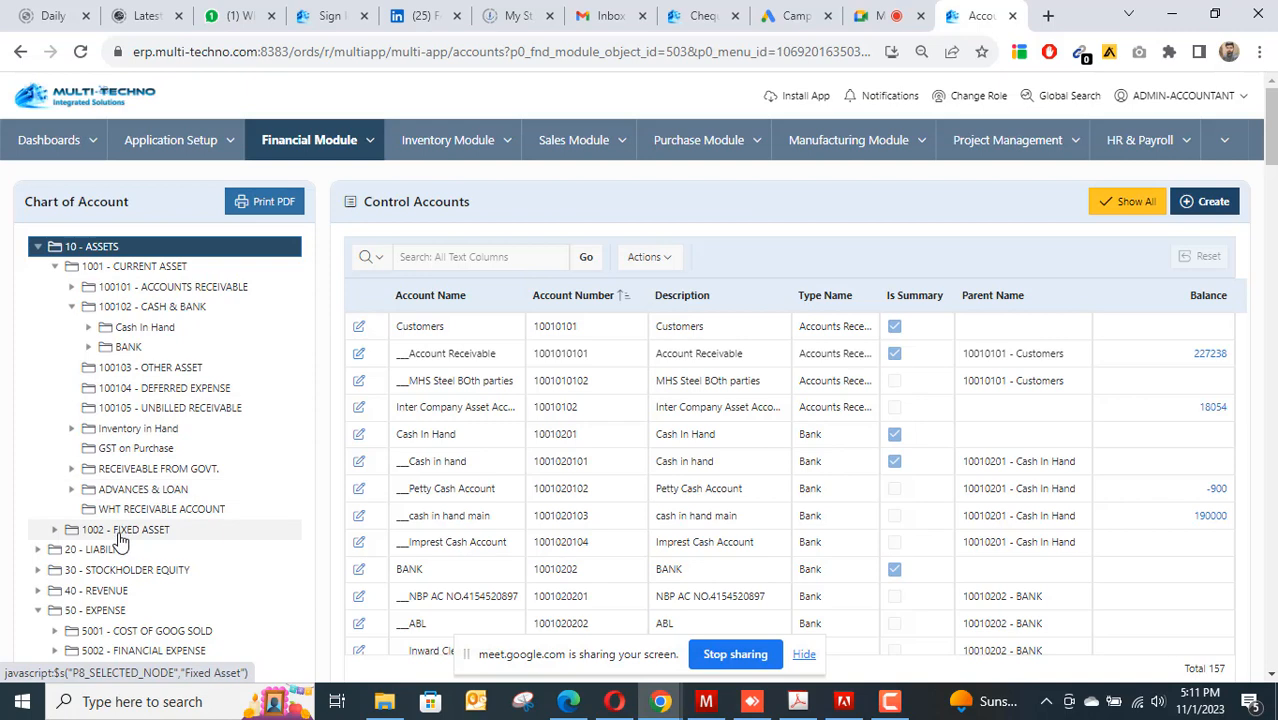
List the control accounts under 1001 - CURRENT ASSET and examine their account types, summary flags and parent accounts.
{"action": "left_click", "coordinate": [128, 267]}
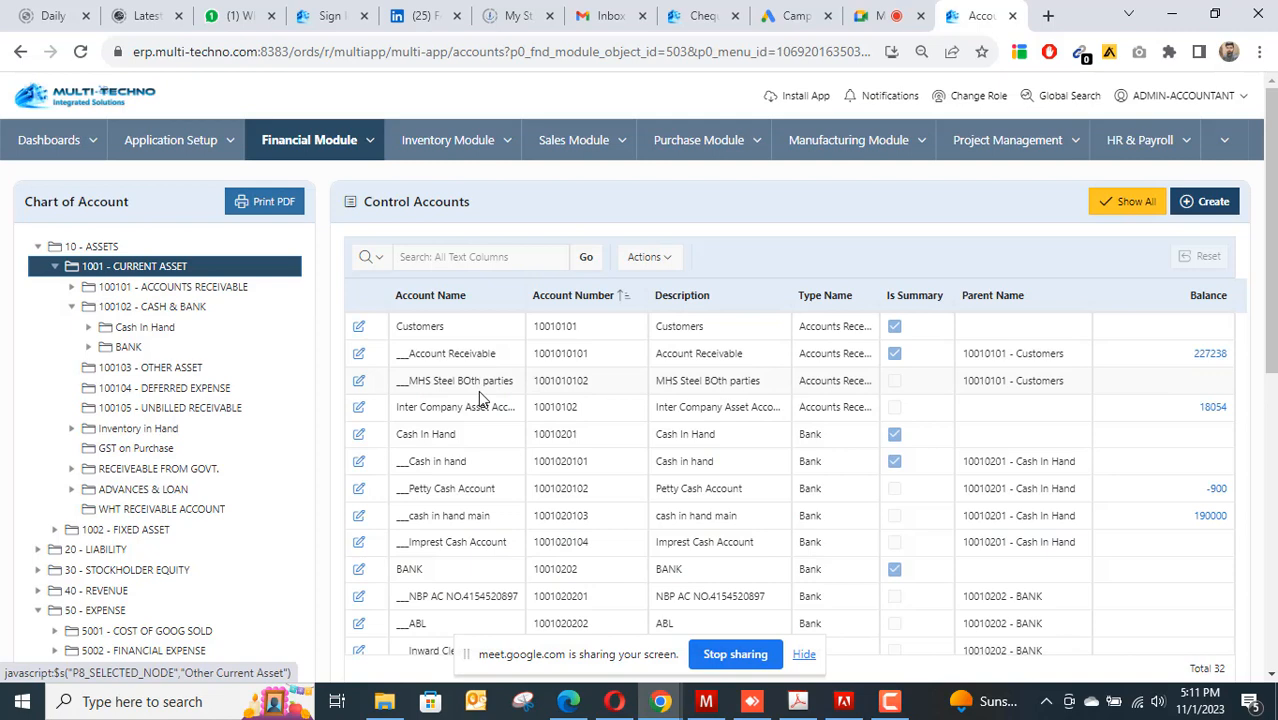
{"action": "scroll", "coordinate": [435, 413], "scroll_direction": "down", "scroll_amount": 2}
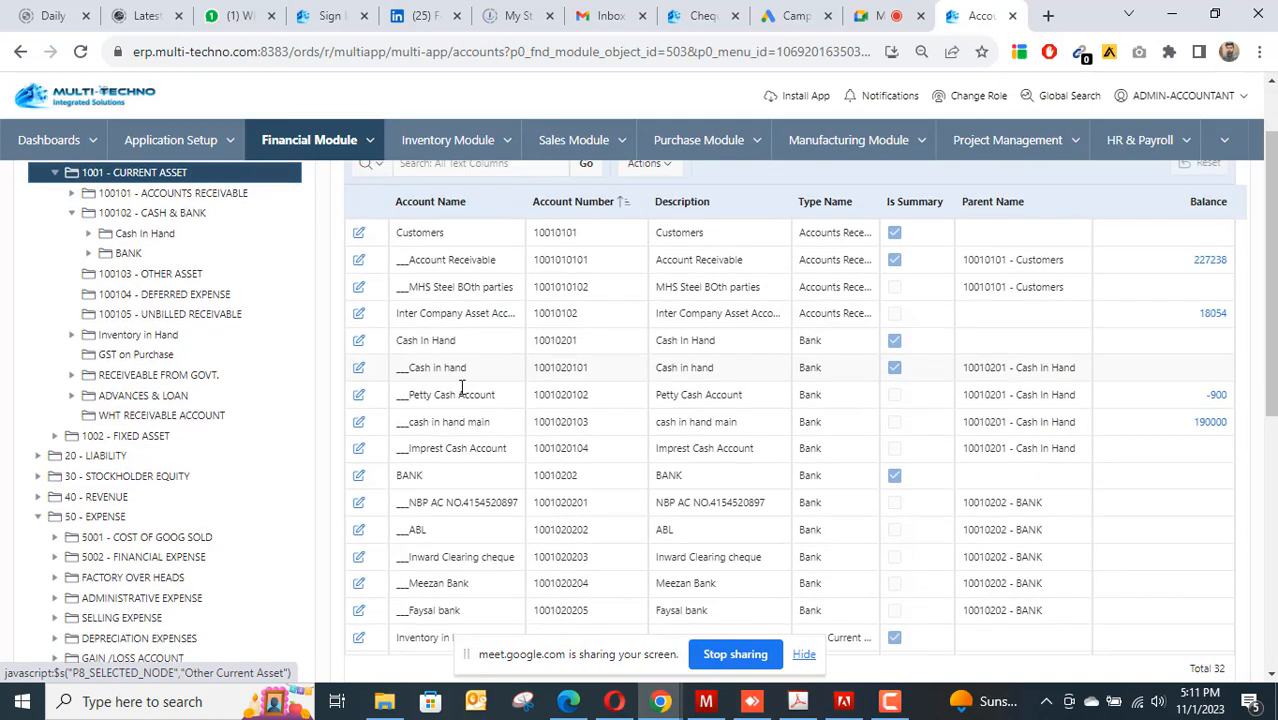
{"action": "scroll", "coordinate": [545, 404], "scroll_direction": "down", "scroll_amount": 4}
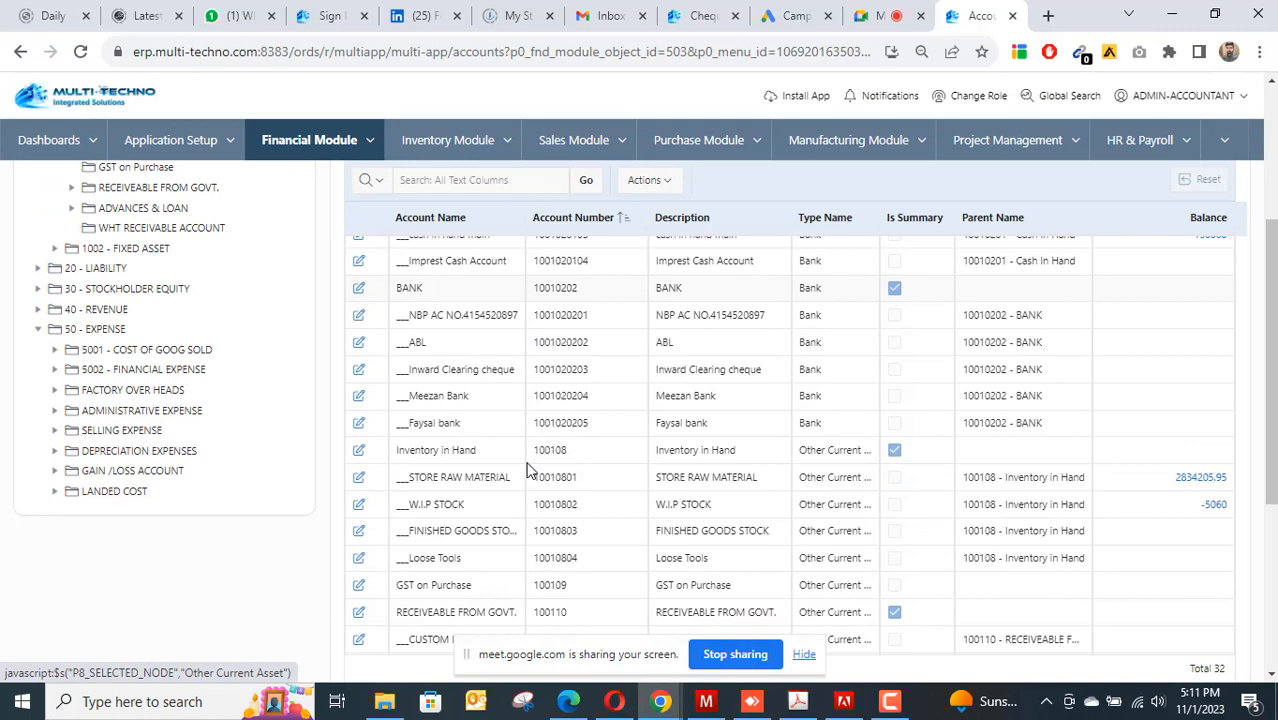
{"action": "scroll", "coordinate": [490, 442], "scroll_direction": "down", "scroll_amount": 4}
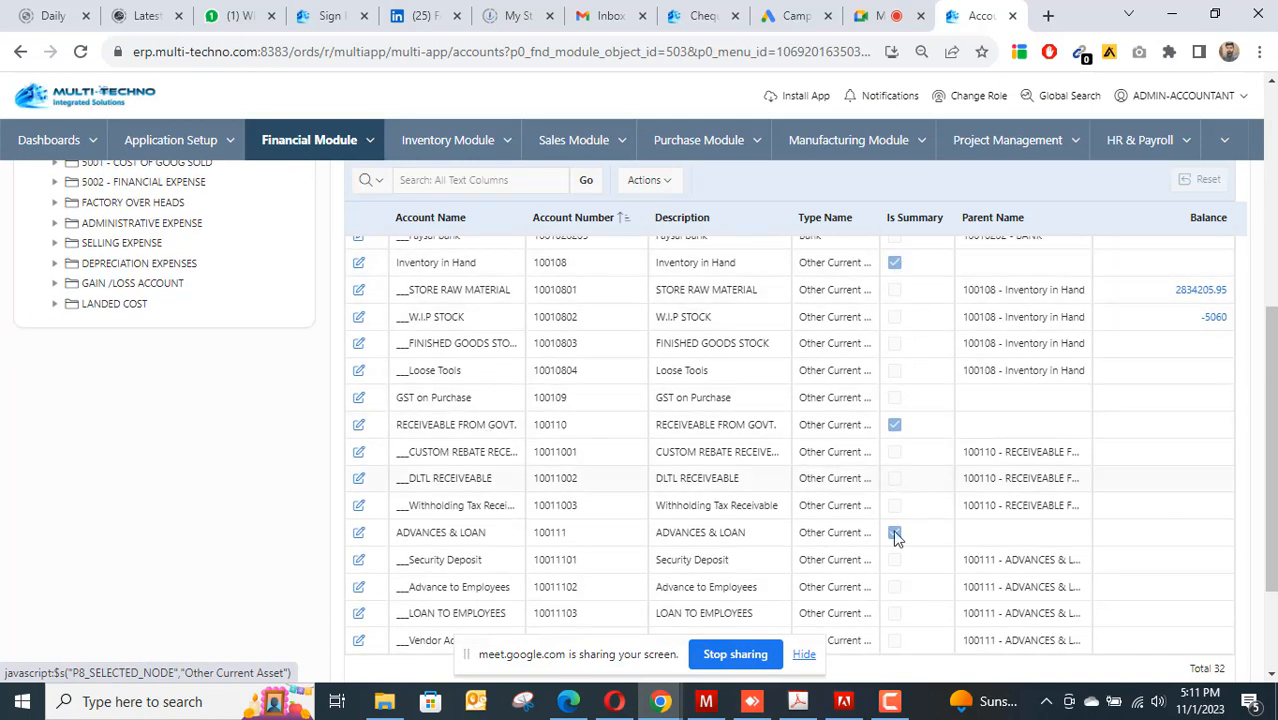
{"action": "scroll", "coordinate": [870, 520], "scroll_direction": "up", "scroll_amount": 10}
Open the Meezan Bank account record to view its details and close it without making changes.
{"action": "scroll", "coordinate": [680, 493], "scroll_direction": "down", "scroll_amount": 2}
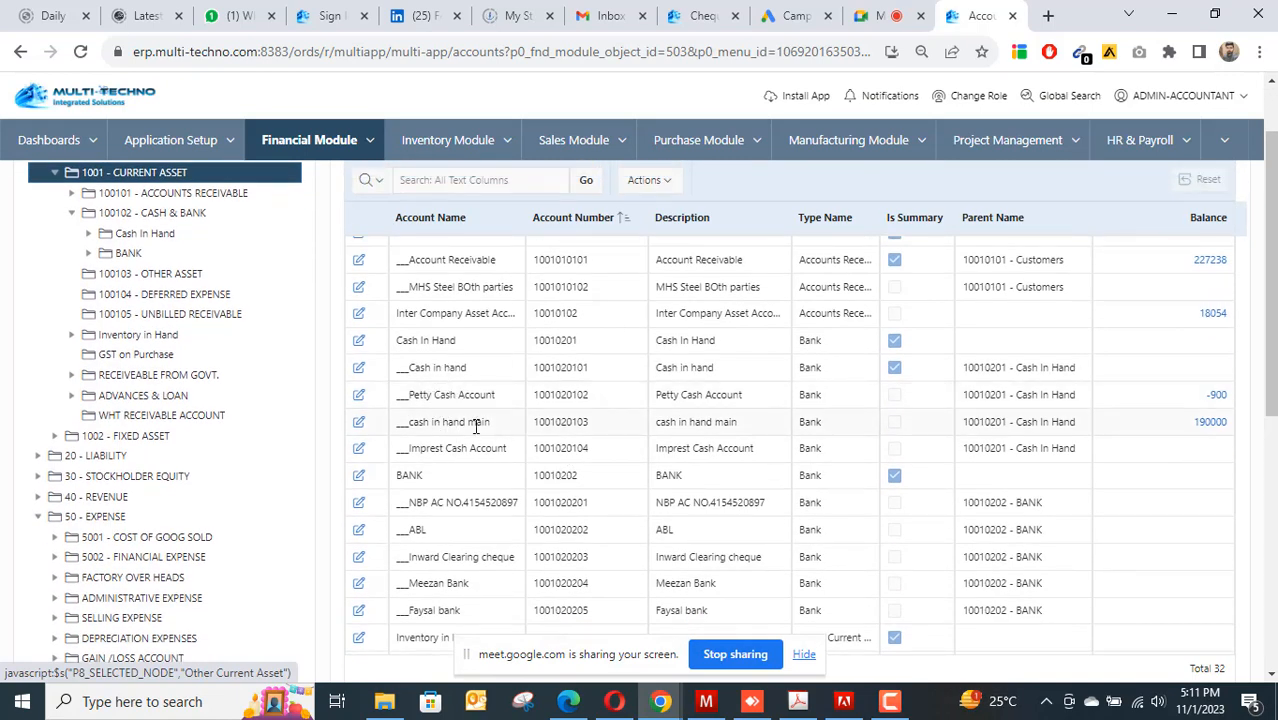
{"action": "scroll", "coordinate": [520, 425], "scroll_direction": "down", "scroll_amount": 3}
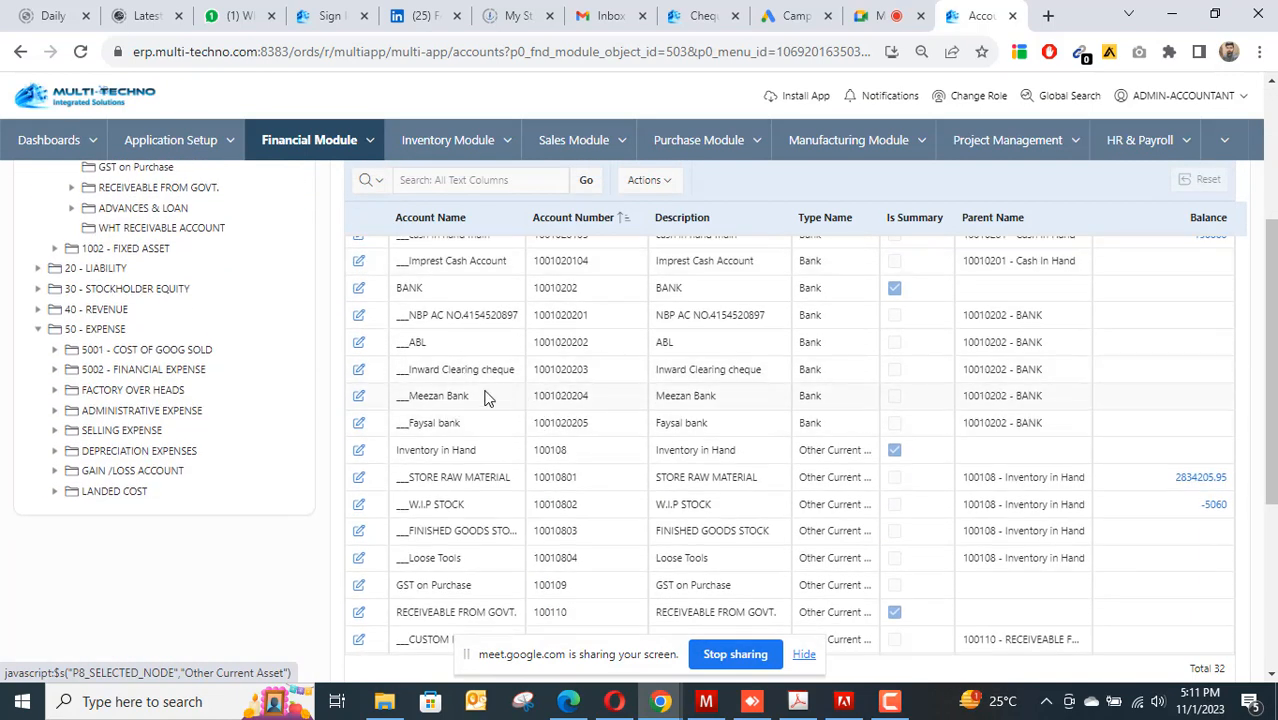
{"action": "left_click", "coordinate": [358, 397]}
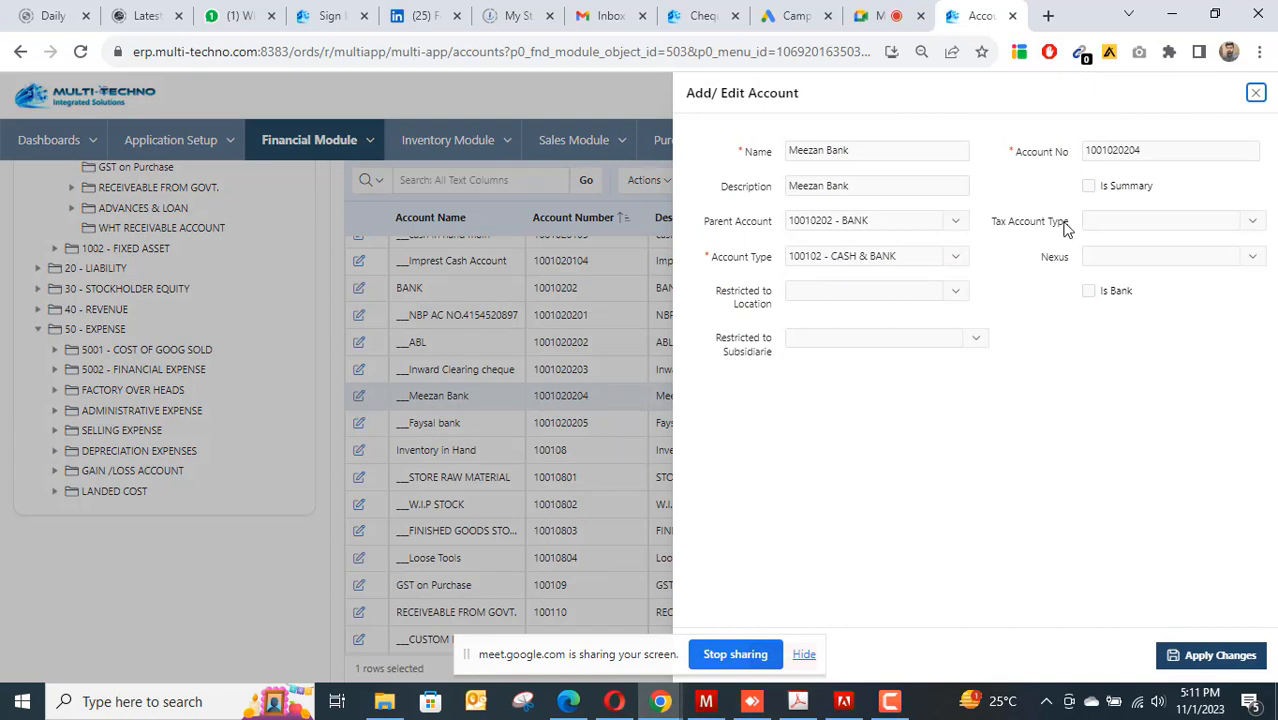
{"action": "left_click", "coordinate": [1256, 93]}
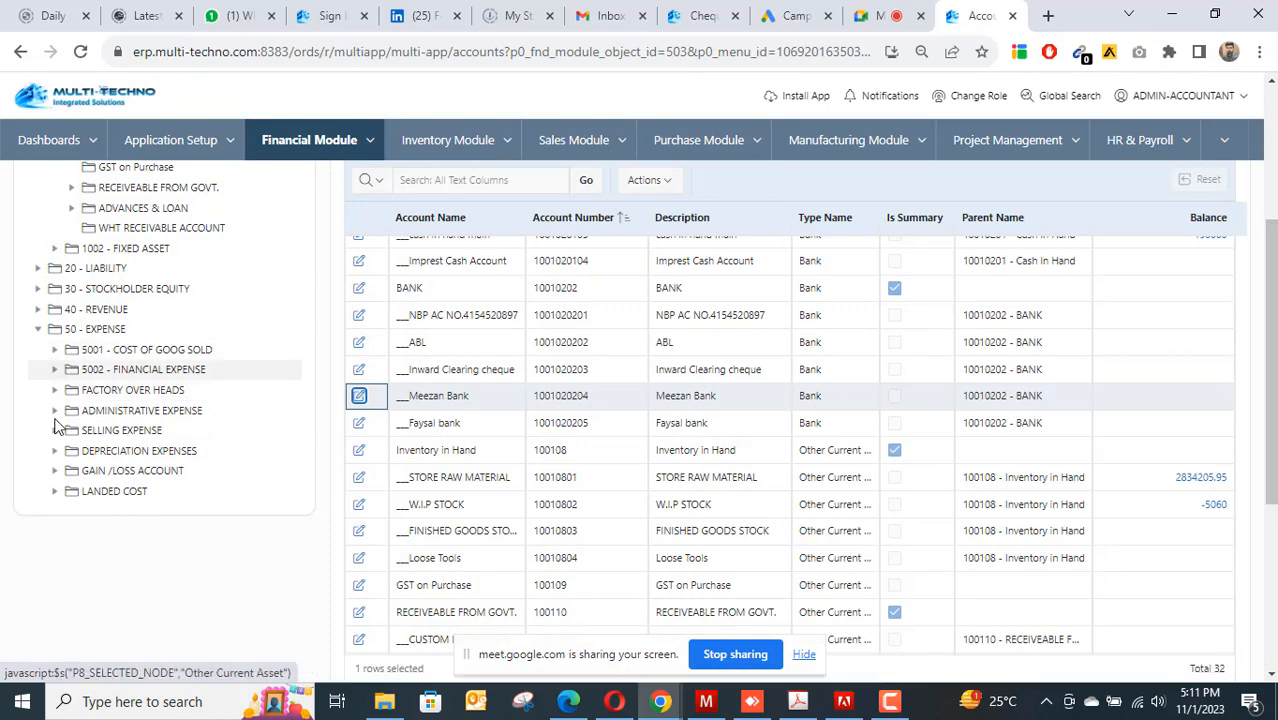
Expand 5002 - FINANCIAL EXPENSE and list the control accounts under 5001 - COST OF GOOG SOLD.
{"action": "left_click", "coordinate": [55, 370]}
{"action": "scroll", "coordinate": [84, 462], "scroll_direction": "down", "scroll_amount": 5}
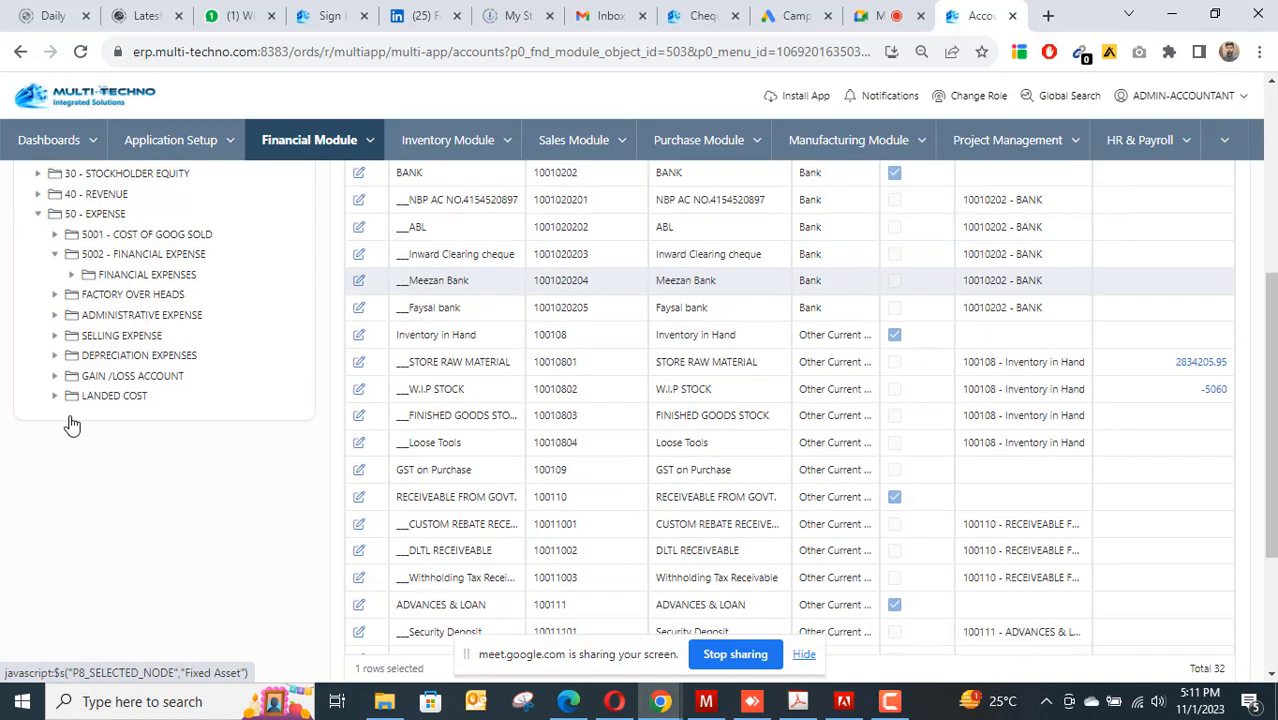
{"action": "scroll", "coordinate": [71, 423], "scroll_direction": "up", "scroll_amount": 1}
{"action": "left_click", "coordinate": [105, 260]}
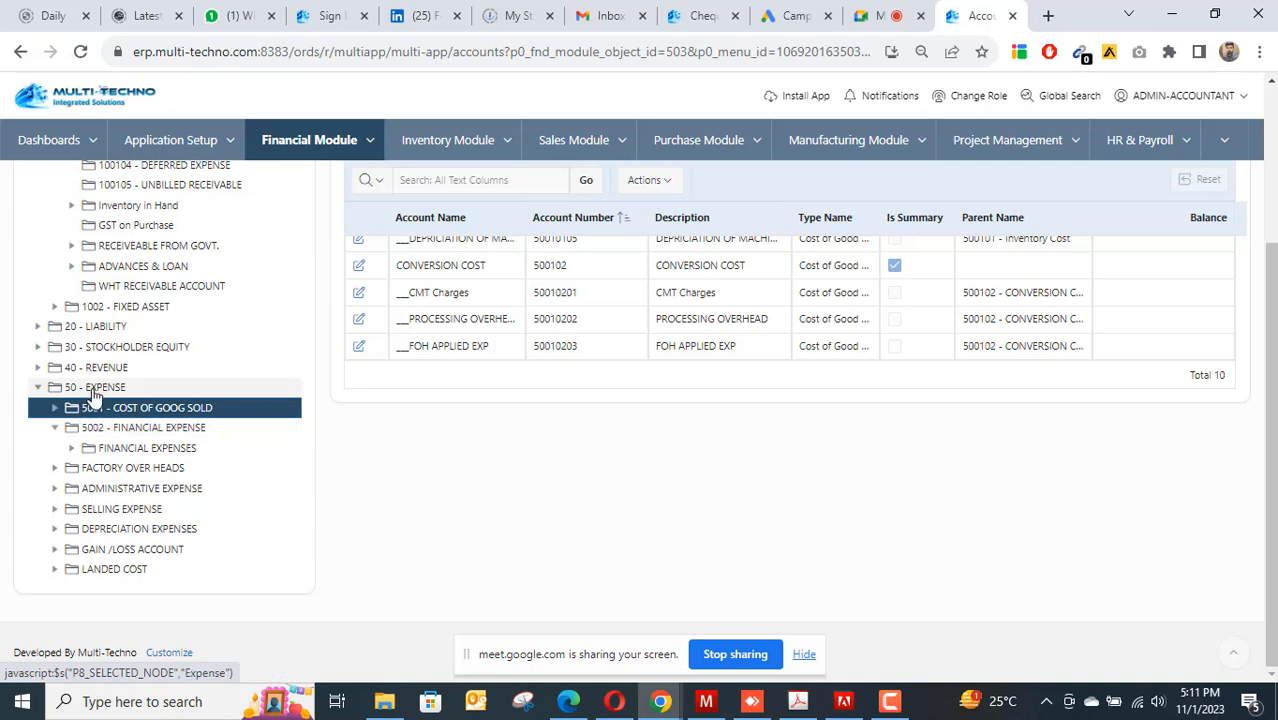
Expand ADMINISTRATIVE EXPENSE, list all control accounts under 50 - EXPENSE and examine the hierarchy of expense accounts.
{"action": "left_click", "coordinate": [55, 488]}
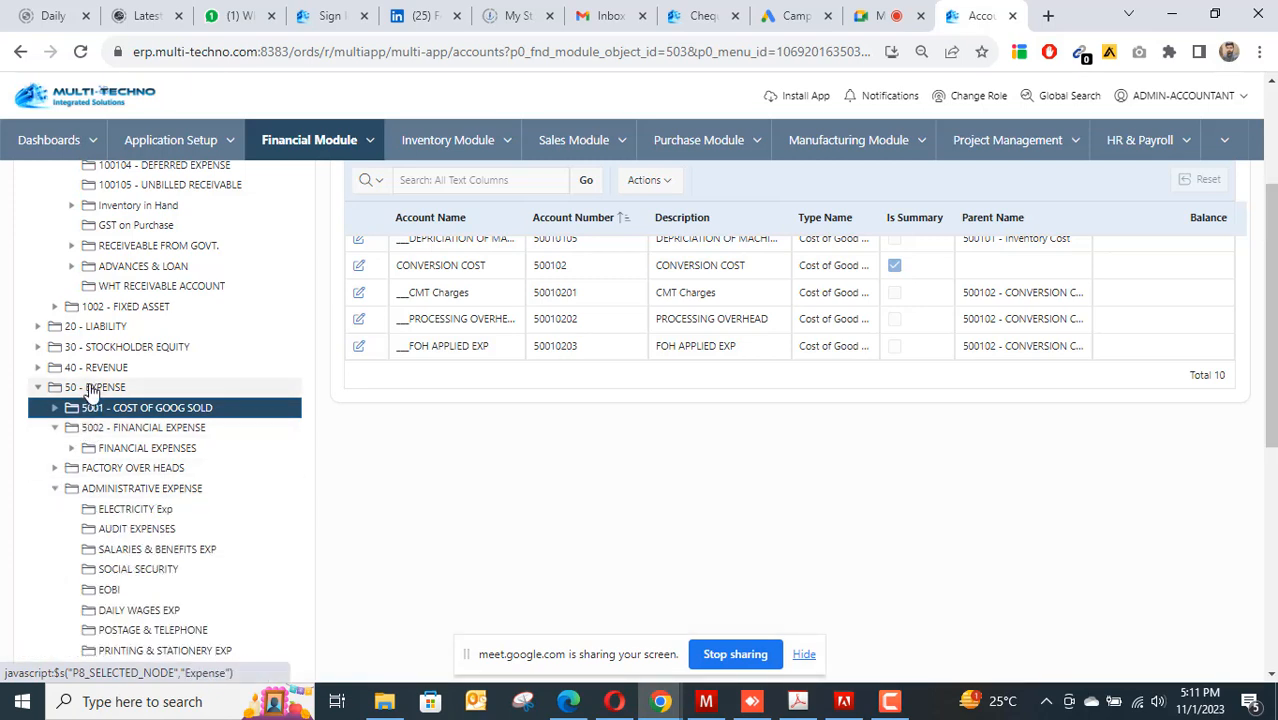
{"action": "left_click", "coordinate": [92, 387]}
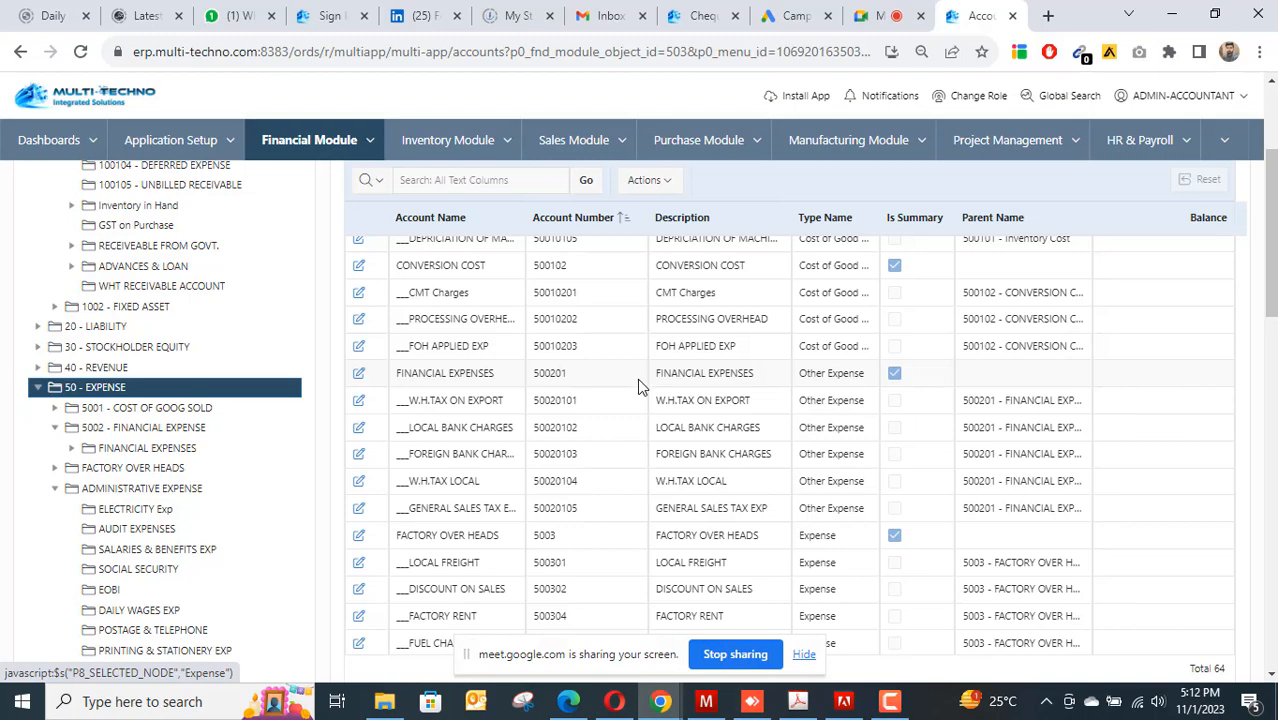
{"action": "scroll", "coordinate": [640, 387], "scroll_direction": "up", "scroll_amount": 3}
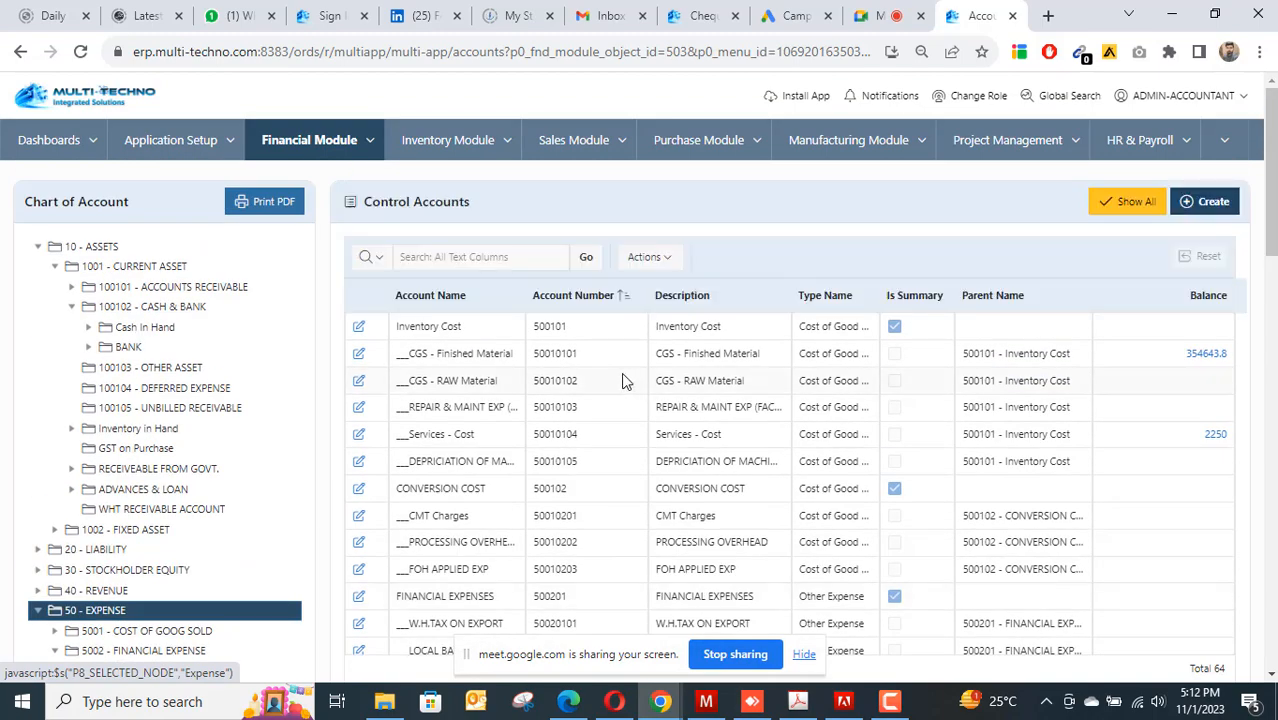
{"action": "scroll", "coordinate": [570, 388], "scroll_direction": "down", "scroll_amount": 3}
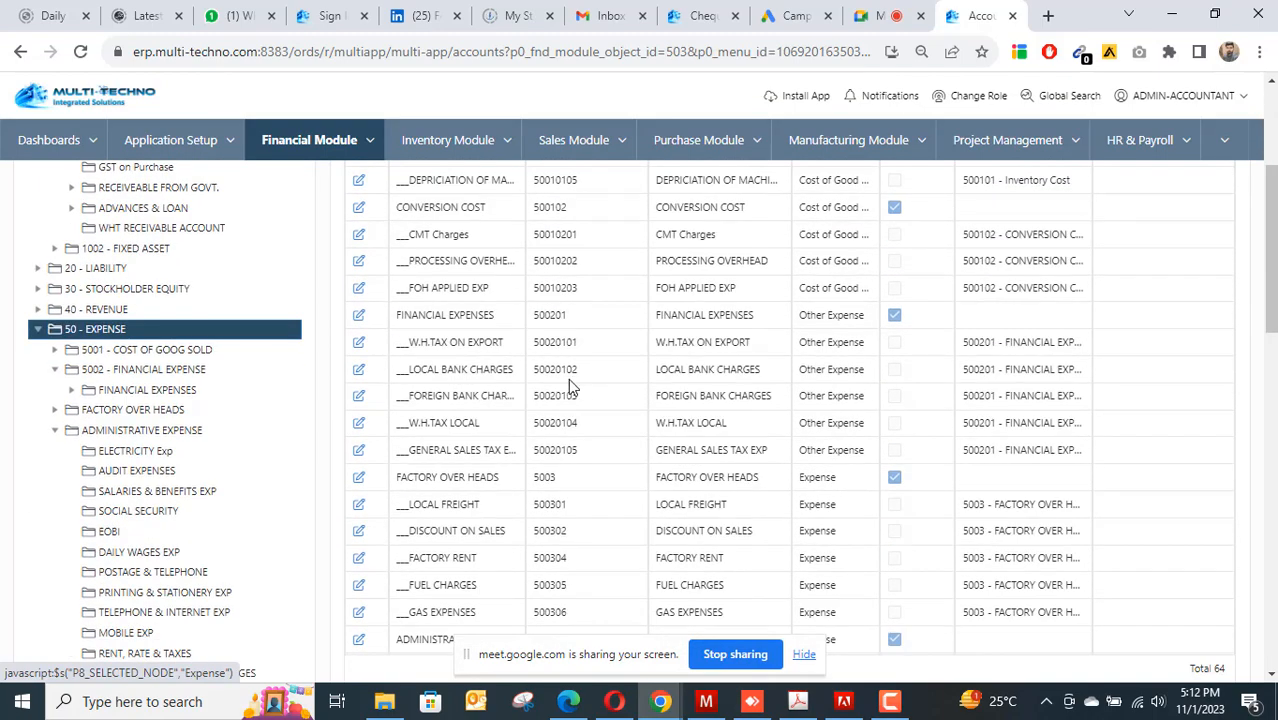
{"action": "scroll", "coordinate": [570, 386], "scroll_direction": "down", "scroll_amount": 5}
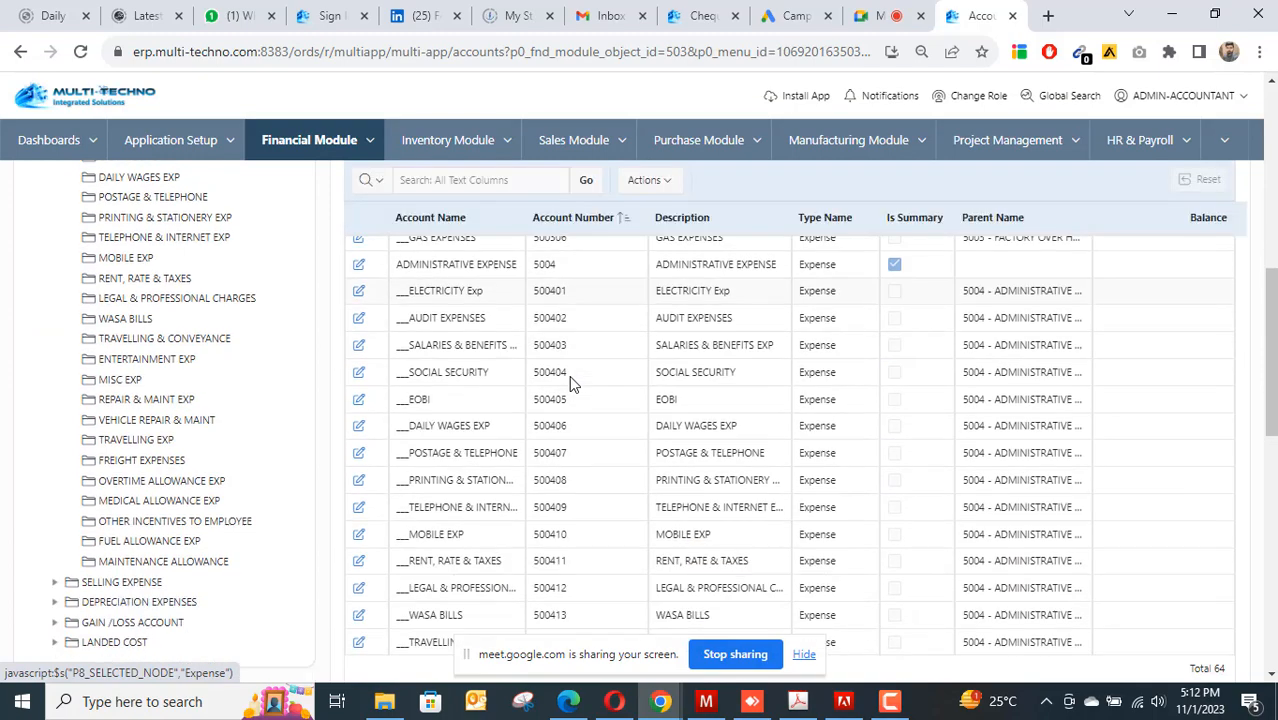
{"action": "scroll", "coordinate": [572, 383], "scroll_direction": "down", "scroll_amount": 6}
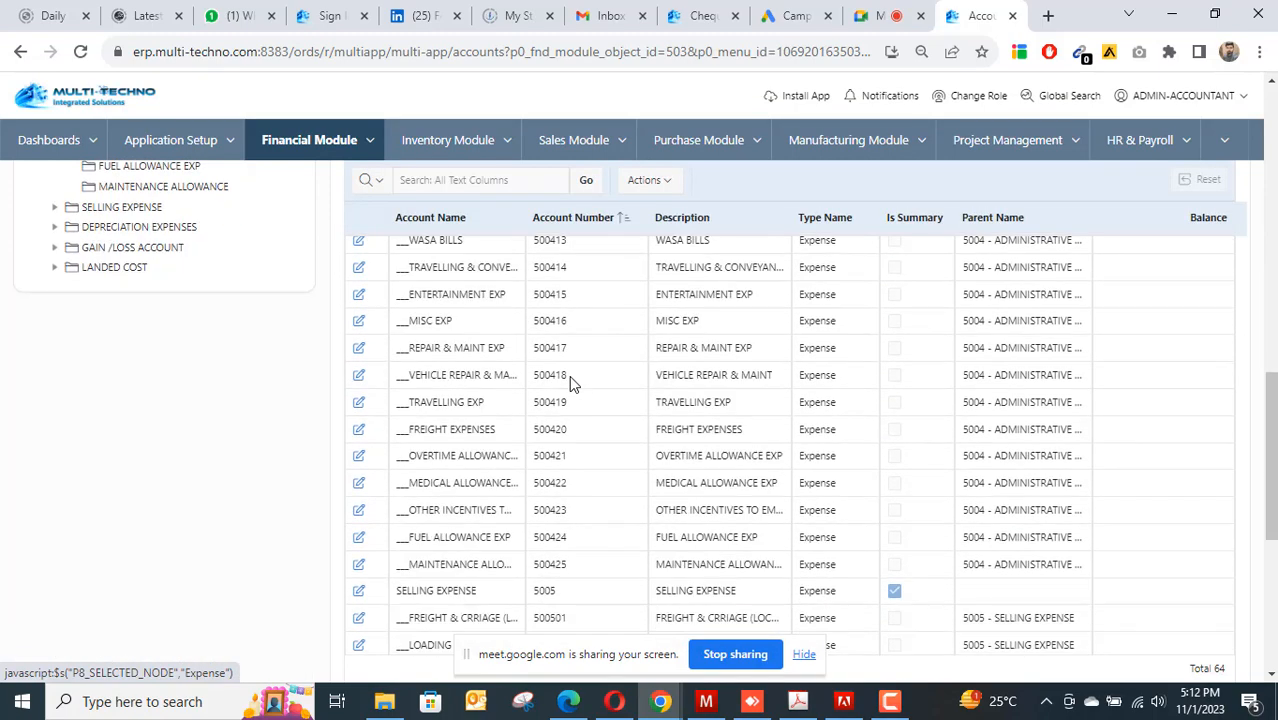
{"action": "scroll", "coordinate": [570, 383], "scroll_direction": "down", "scroll_amount": 3}
{"action": "scroll", "coordinate": [567, 378], "scroll_direction": "up", "scroll_amount": 10}
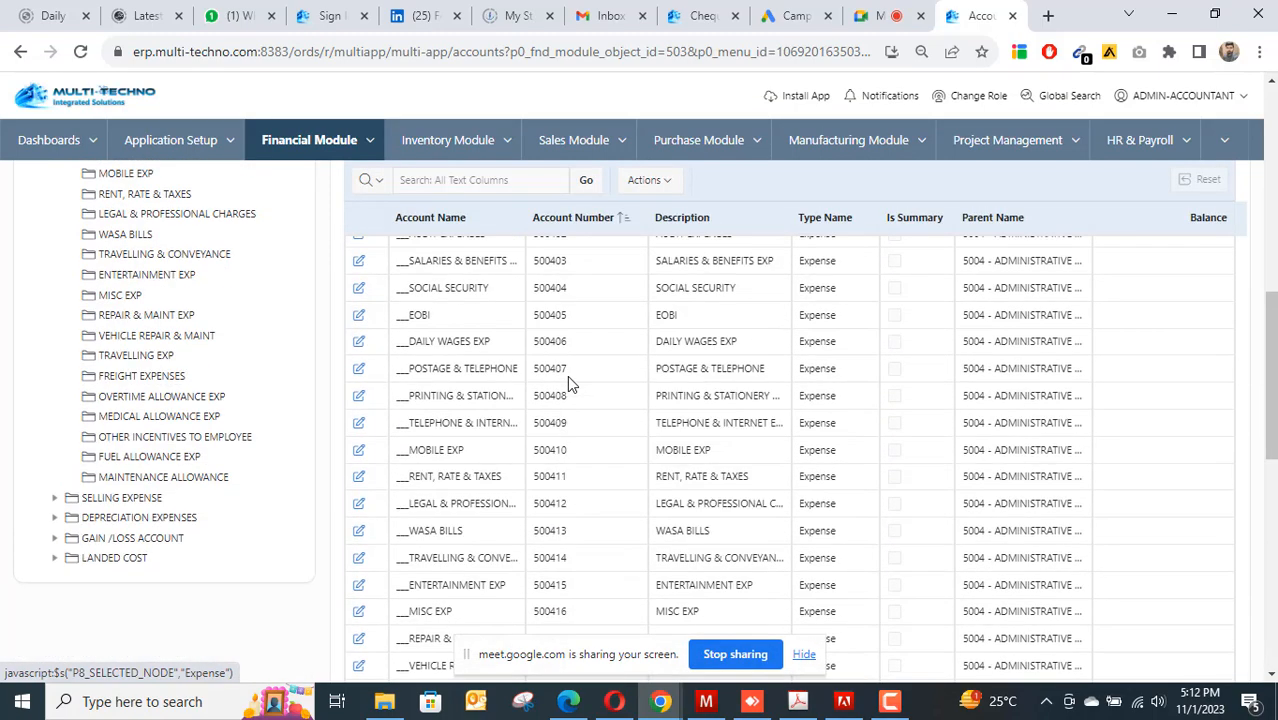
{"action": "scroll", "coordinate": [567, 381], "scroll_direction": "up", "scroll_amount": 3}
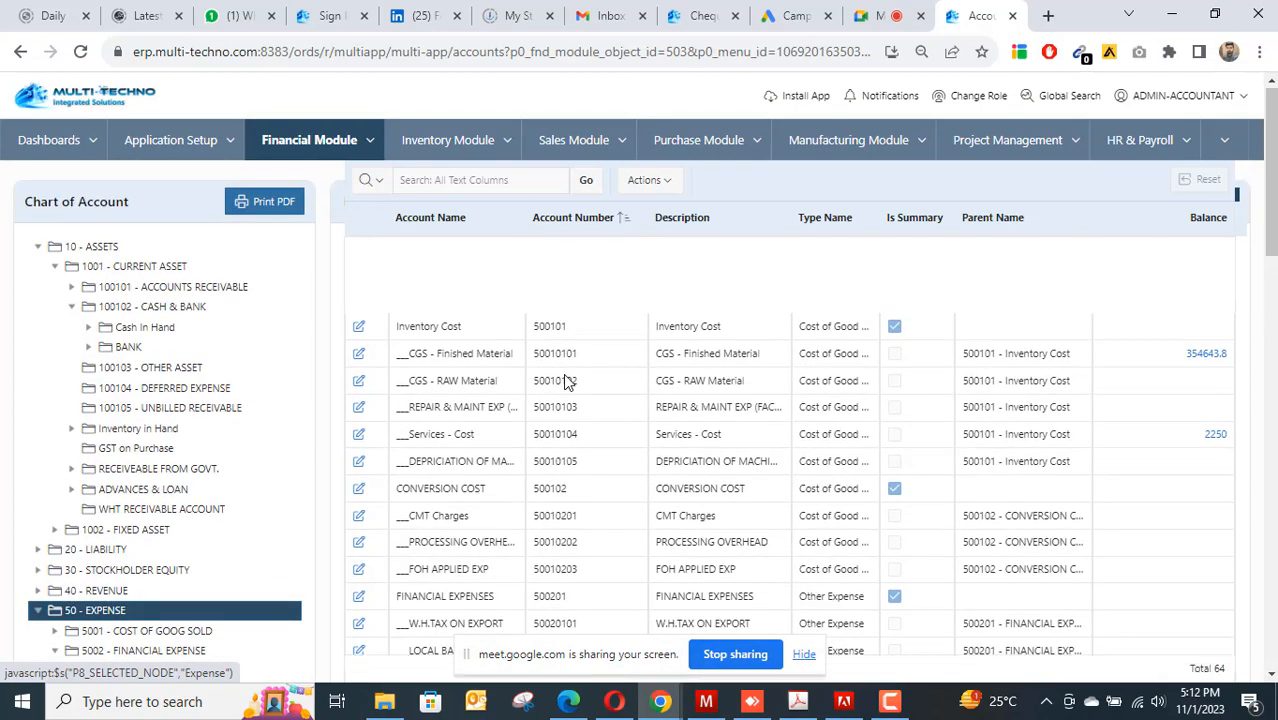
Go through the expense list to the administrative accounts and widen the Account Number column.
{"action": "scroll", "coordinate": [430, 430], "scroll_direction": "down", "scroll_amount": 2}
{"action": "scroll", "coordinate": [430, 432], "scroll_direction": "down", "scroll_amount": 3}
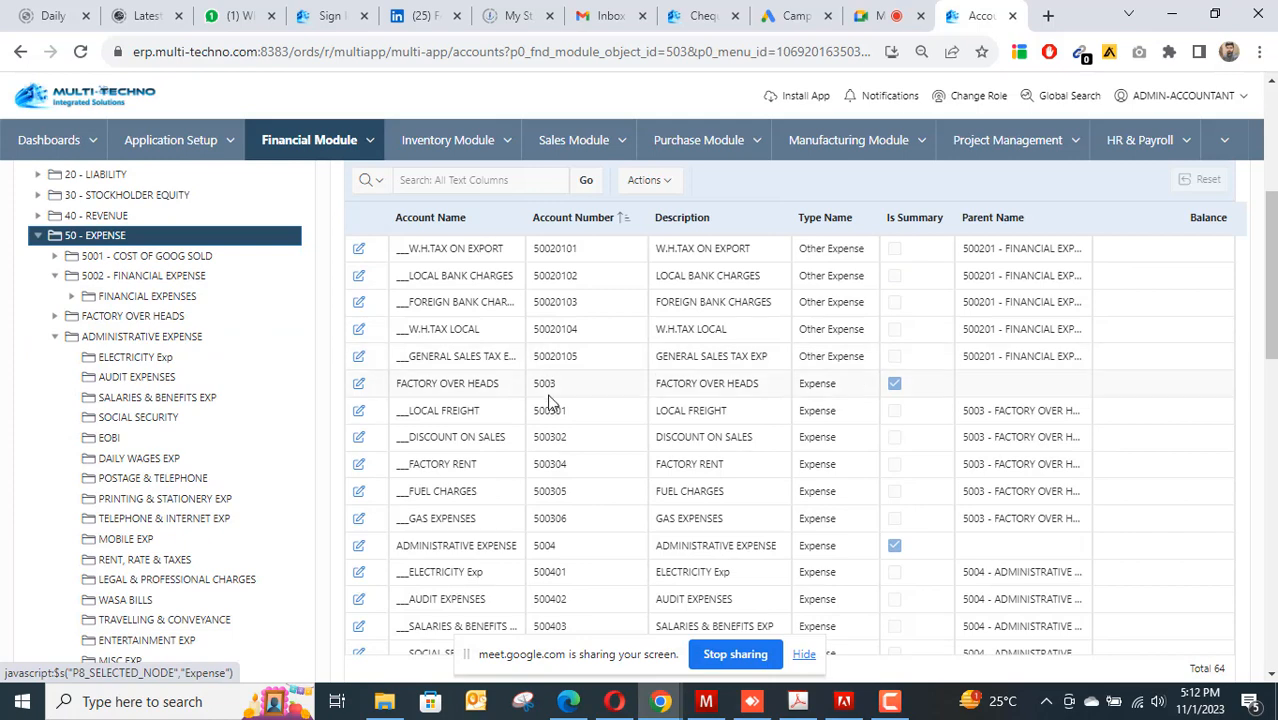
{"action": "scroll", "coordinate": [547, 405], "scroll_direction": "down", "scroll_amount": 2}
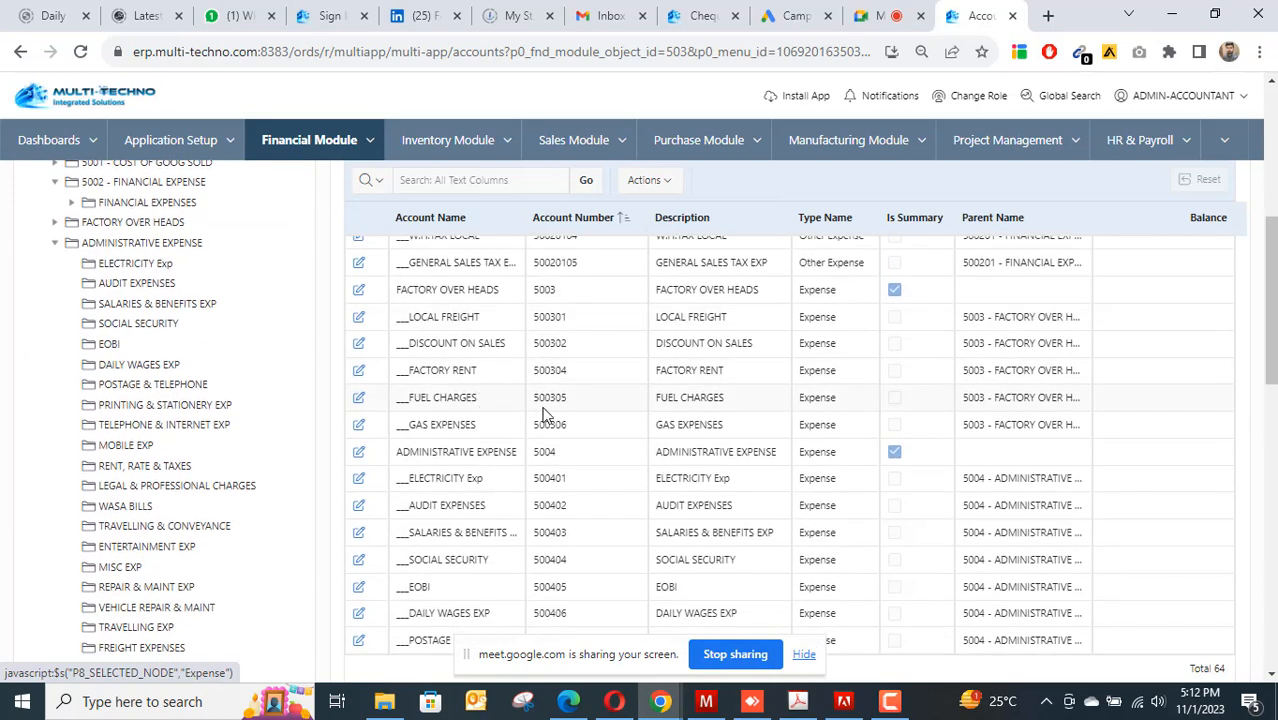
{"action": "scroll", "coordinate": [556, 455], "scroll_direction": "down", "scroll_amount": 4}
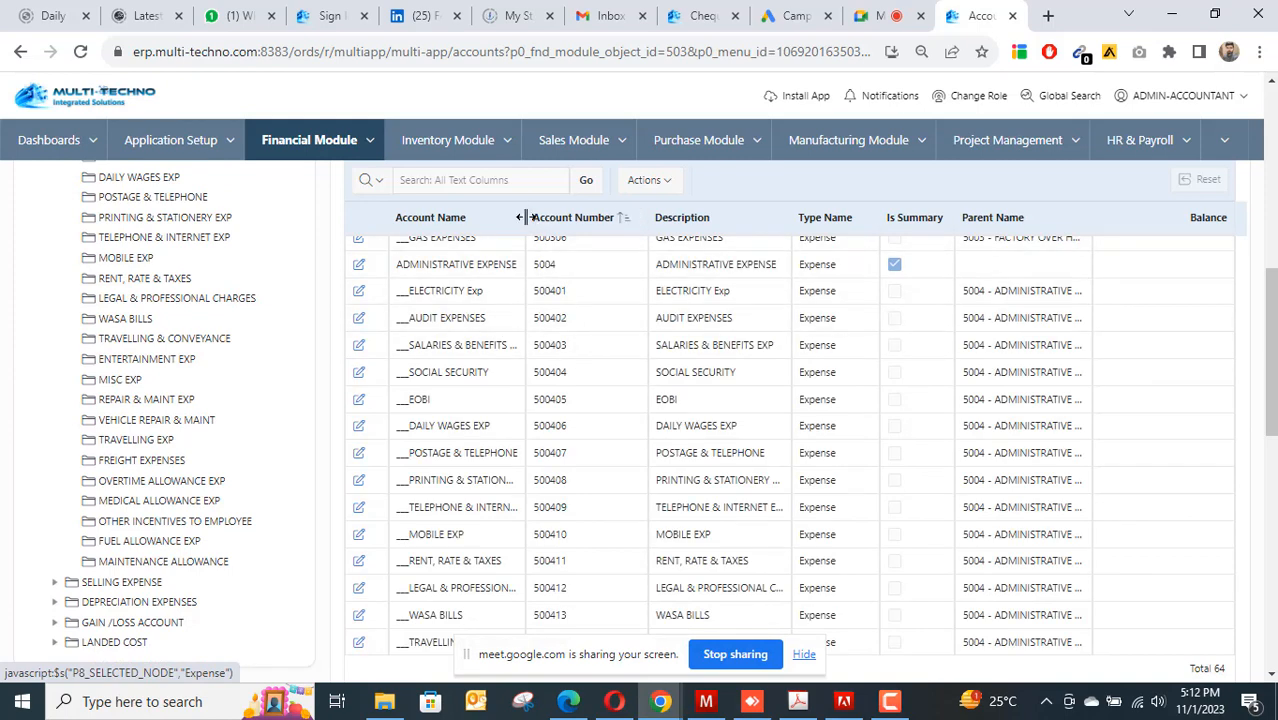
{"action": "left_click_drag", "start_coordinate": [524, 217], "coordinate": [579, 217]}
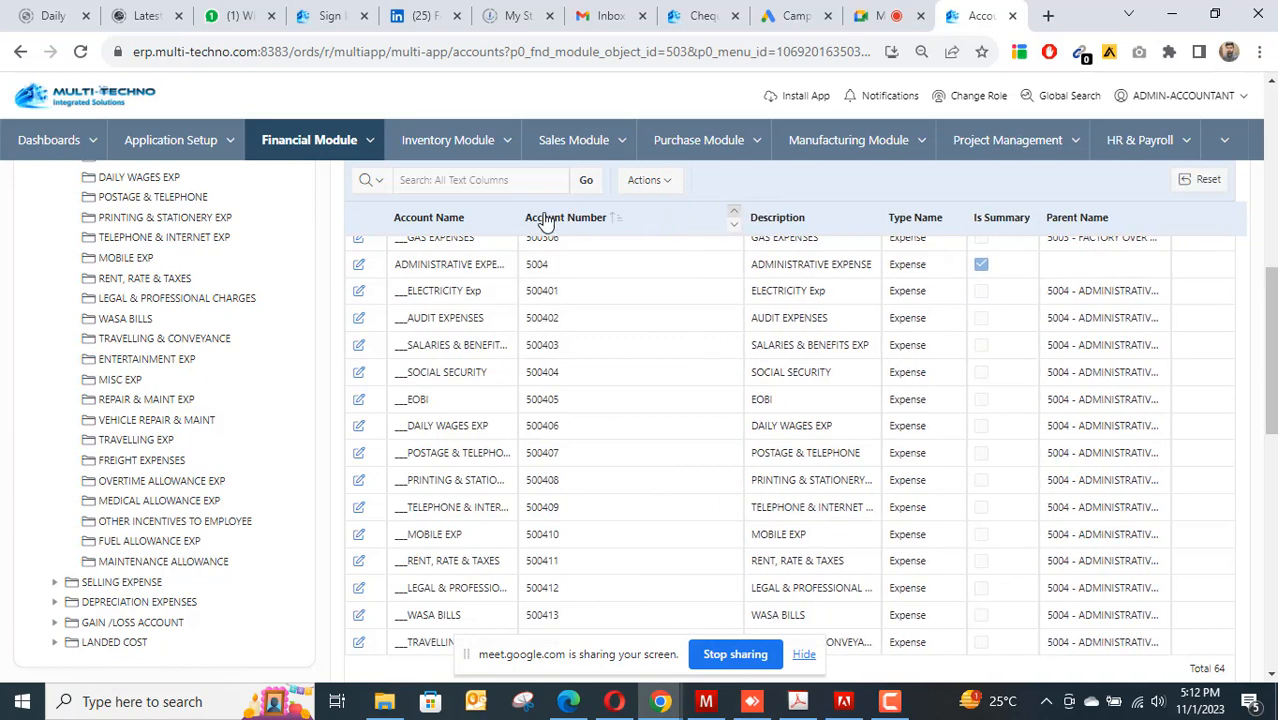
Examine the administrative, selling, depreciation, gain/loss and landed cost accounts and return to the start of the expense list.
{"action": "scroll", "coordinate": [560, 470], "scroll_direction": "down", "scroll_amount": 2}
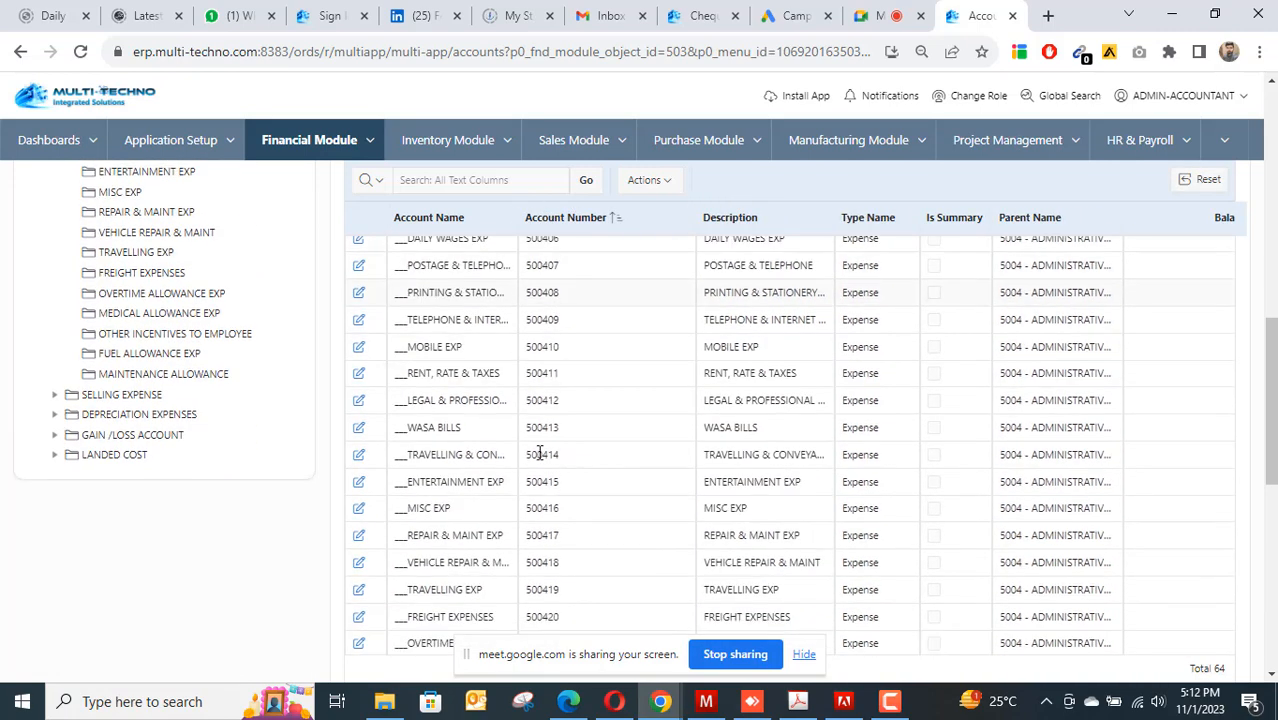
{"action": "scroll", "coordinate": [493, 411], "scroll_direction": "down", "scroll_amount": 1}
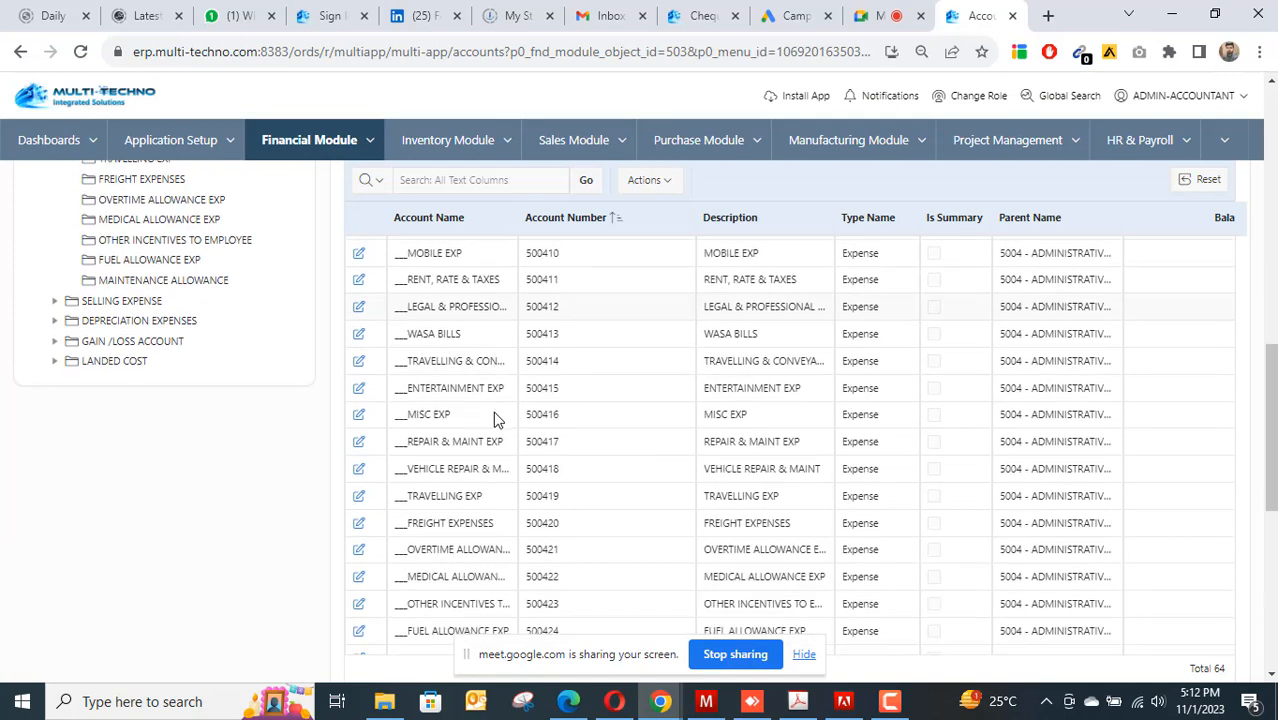
{"action": "scroll", "coordinate": [490, 411], "scroll_direction": "down", "scroll_amount": 1}
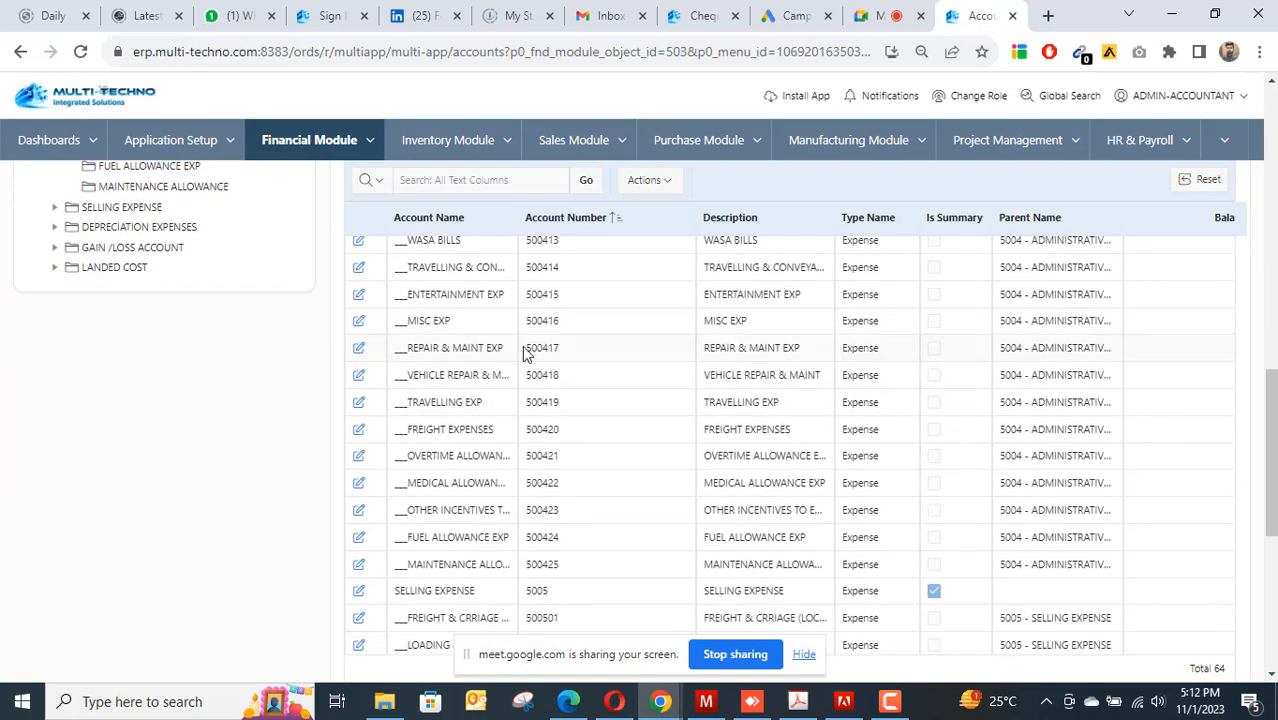
{"action": "scroll", "coordinate": [470, 445], "scroll_direction": "down", "scroll_amount": 1}
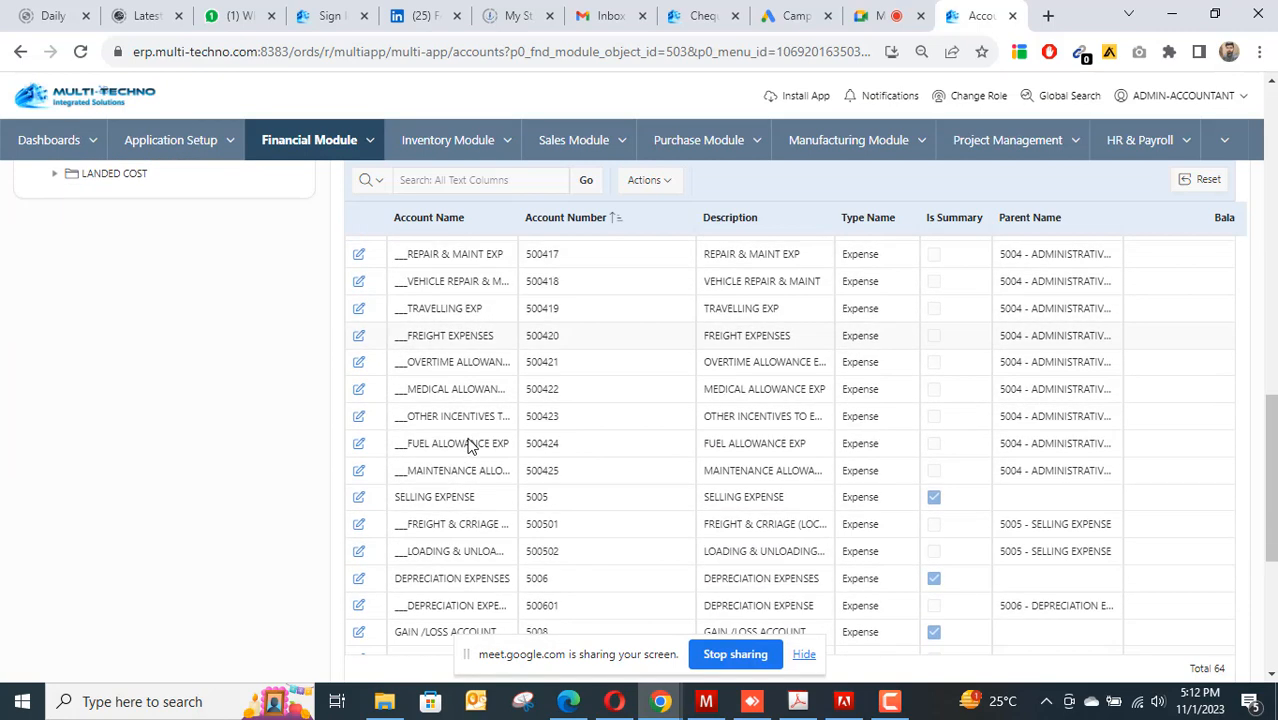
{"action": "scroll", "coordinate": [476, 505], "scroll_direction": "down", "scroll_amount": 2}
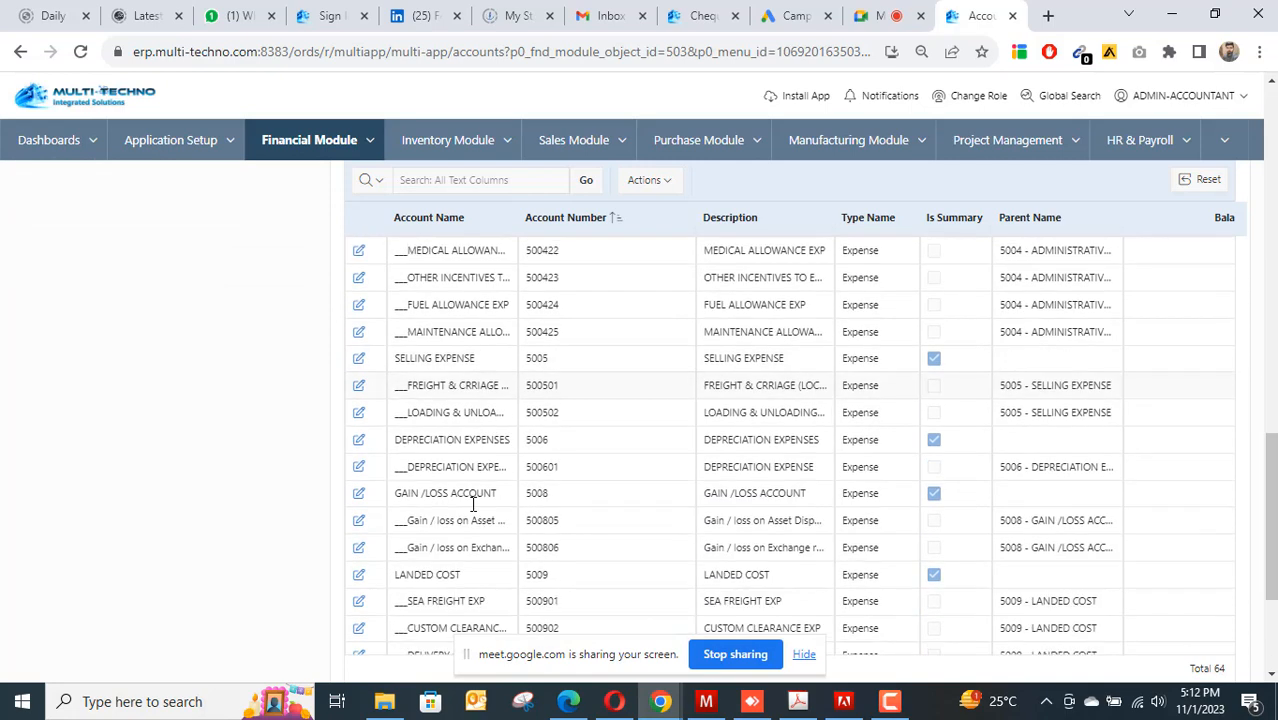
{"action": "scroll", "coordinate": [472, 467], "scroll_direction": "down", "scroll_amount": 2}
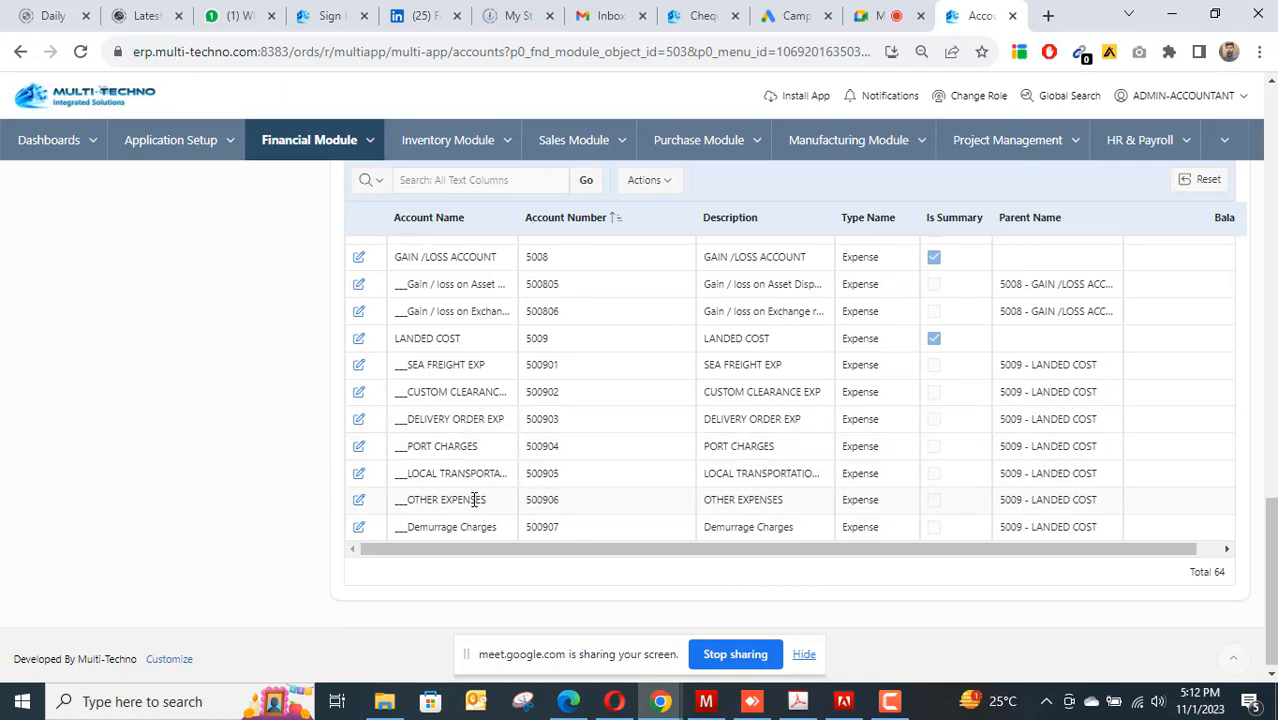
{"action": "scroll", "coordinate": [474, 500], "scroll_direction": "up", "scroll_amount": 1}
{"action": "scroll", "coordinate": [474, 500], "scroll_direction": "up", "scroll_amount": 9}
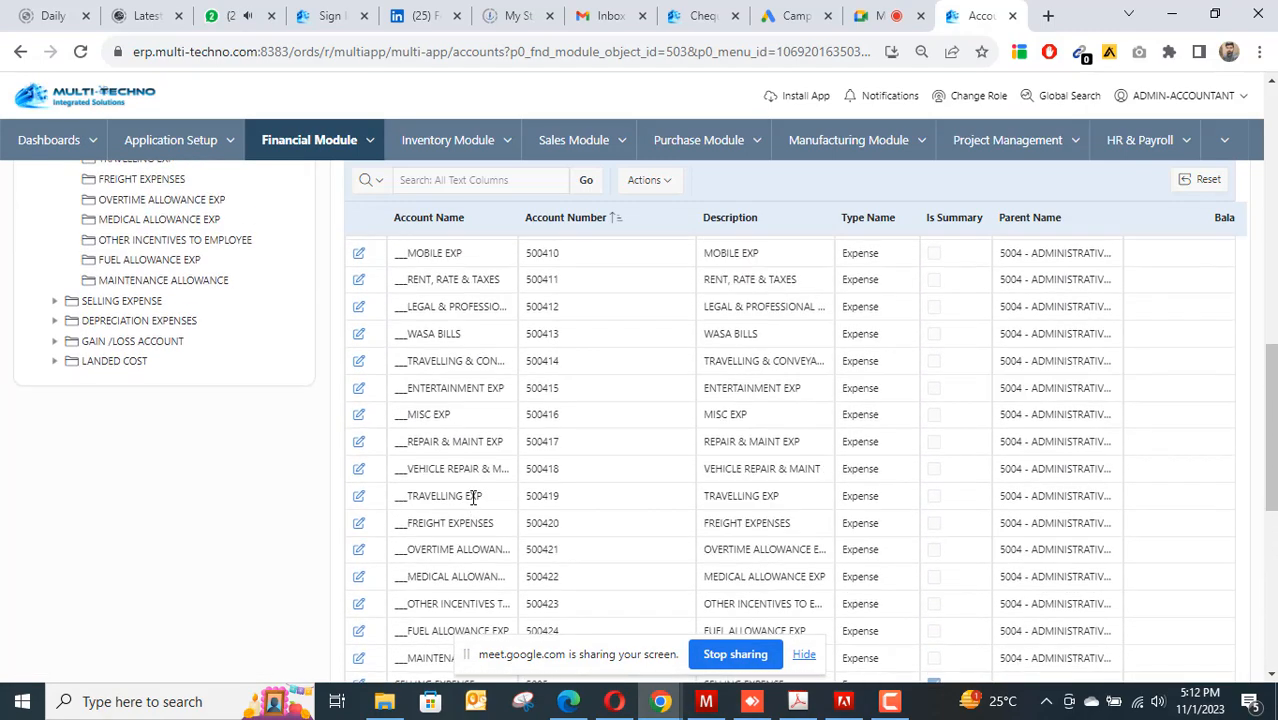
{"action": "scroll", "coordinate": [474, 490], "scroll_direction": "up", "scroll_amount": 3}
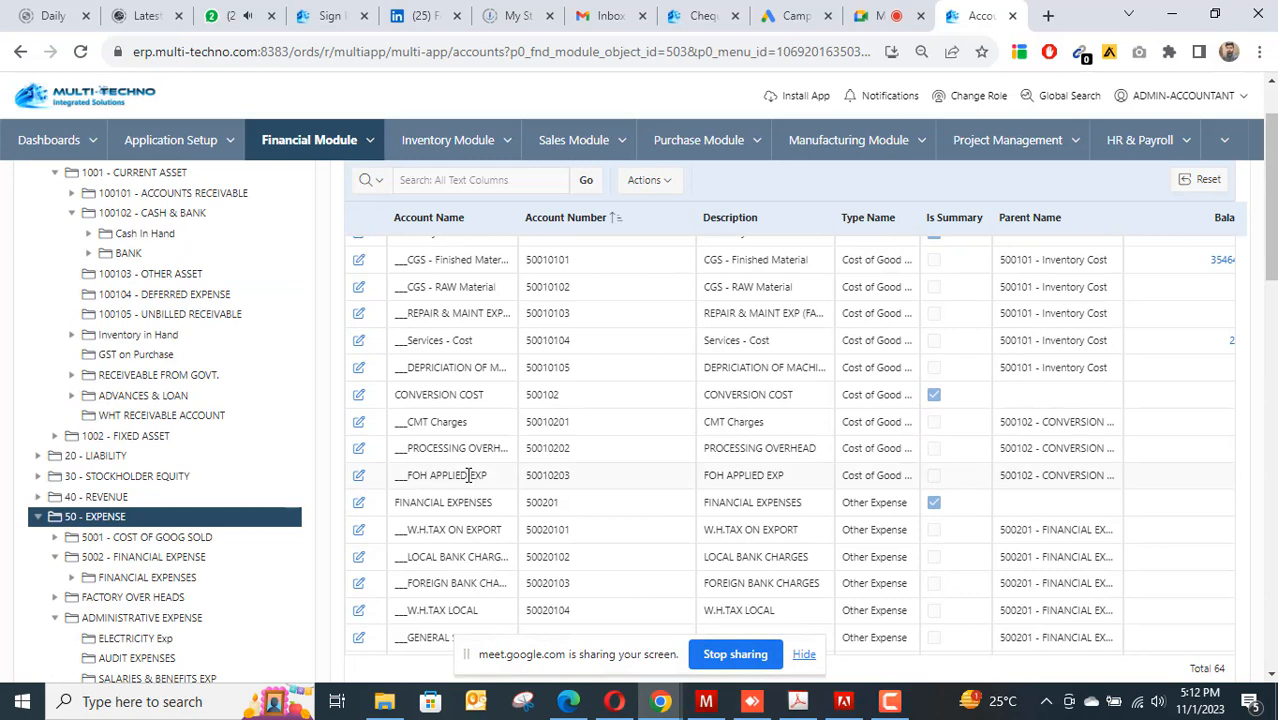
{"action": "scroll", "coordinate": [469, 475], "scroll_direction": "up", "scroll_amount": 1}
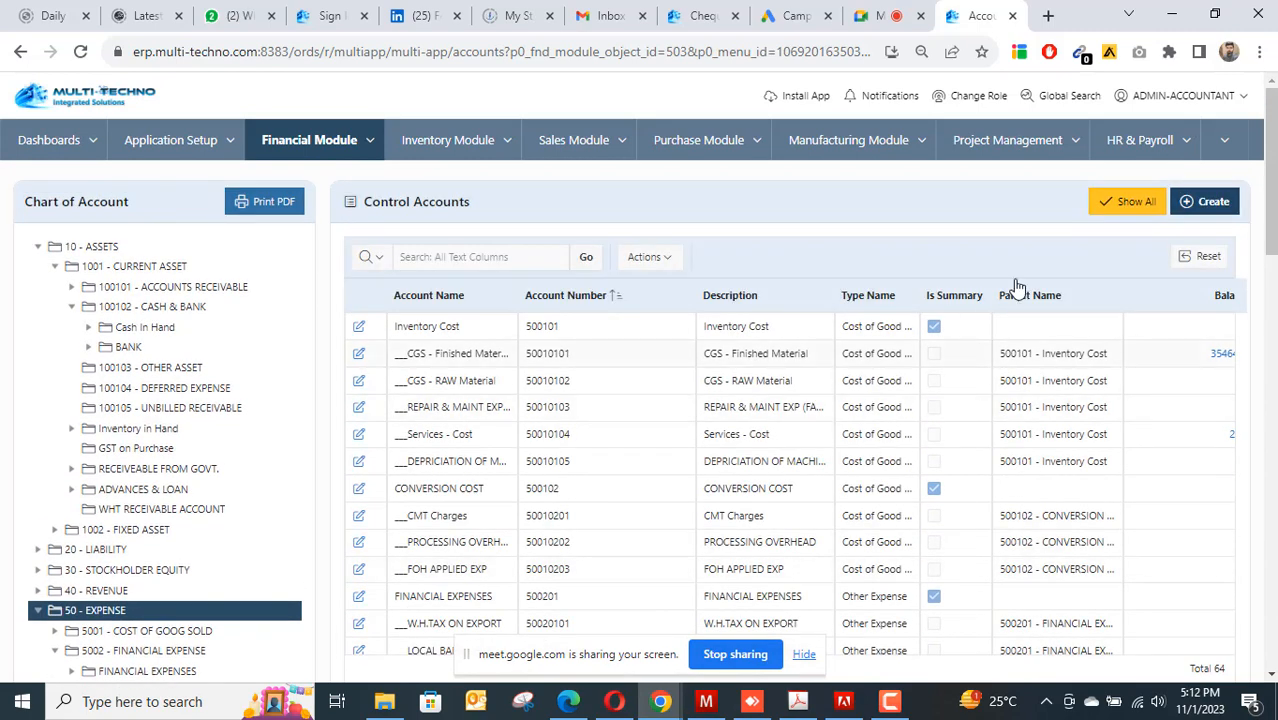
Start a new control account and enter OFFICE RENT as both its name and description.
{"action": "scroll", "coordinate": [651, 476], "scroll_direction": "down", "scroll_amount": 2}
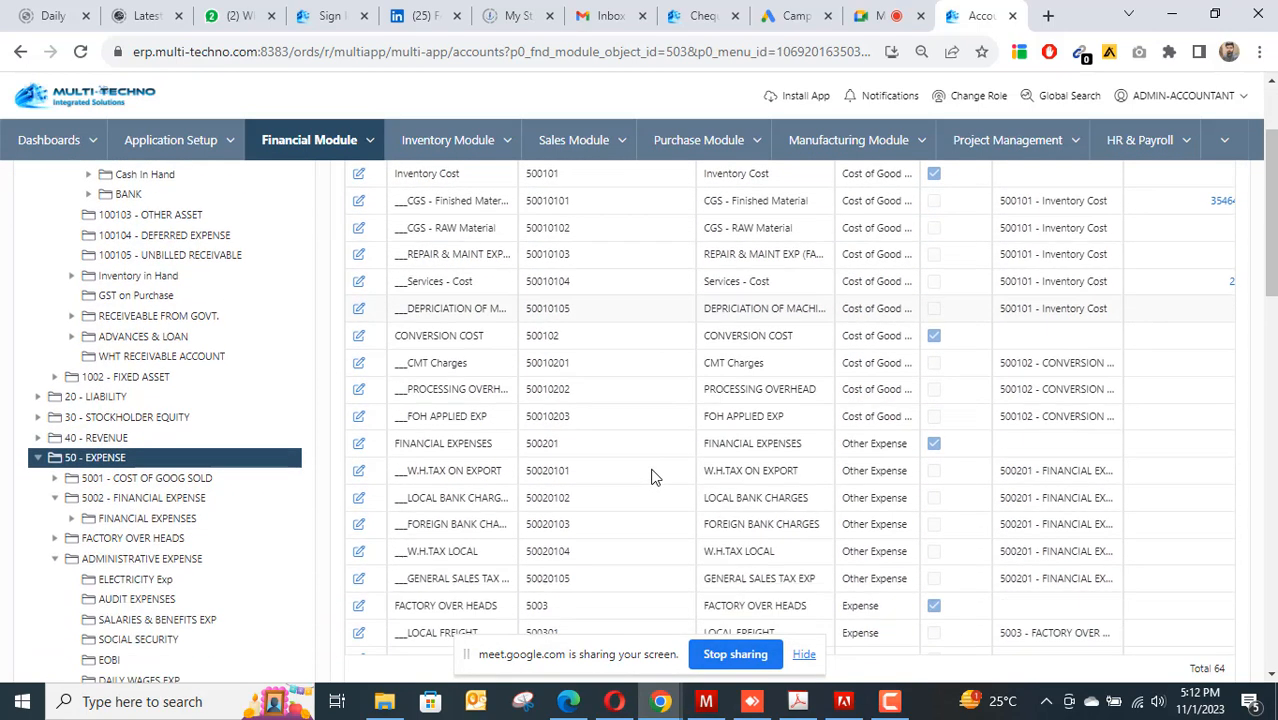
{"action": "scroll", "coordinate": [651, 476], "scroll_direction": "down", "scroll_amount": 2}
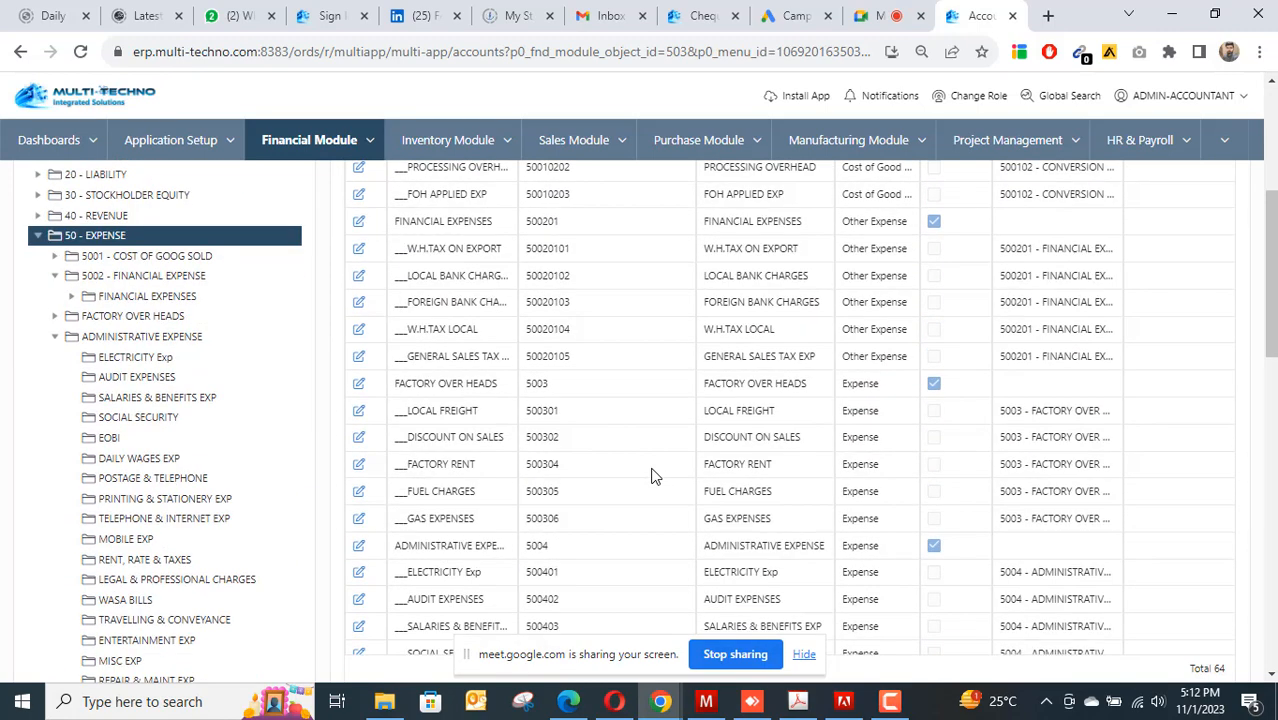
{"action": "scroll", "coordinate": [651, 476], "scroll_direction": "up", "scroll_amount": 4}
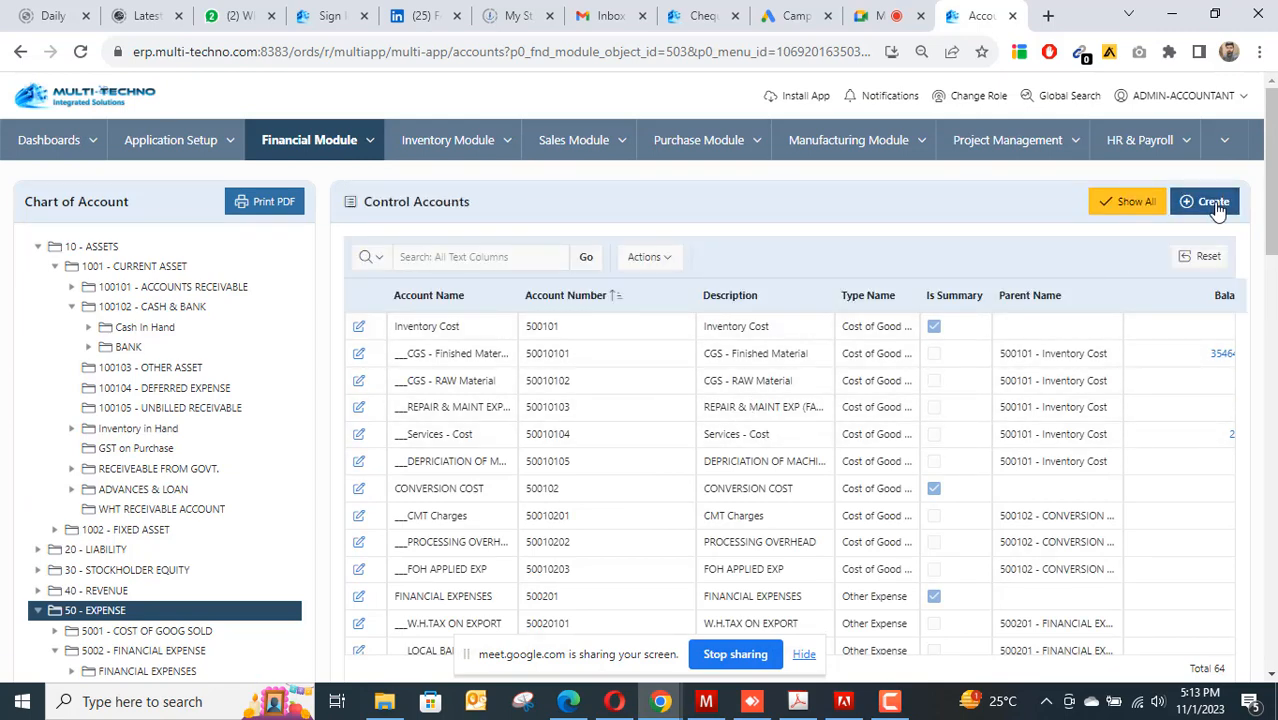
{"action": "left_click", "coordinate": [1212, 203]}
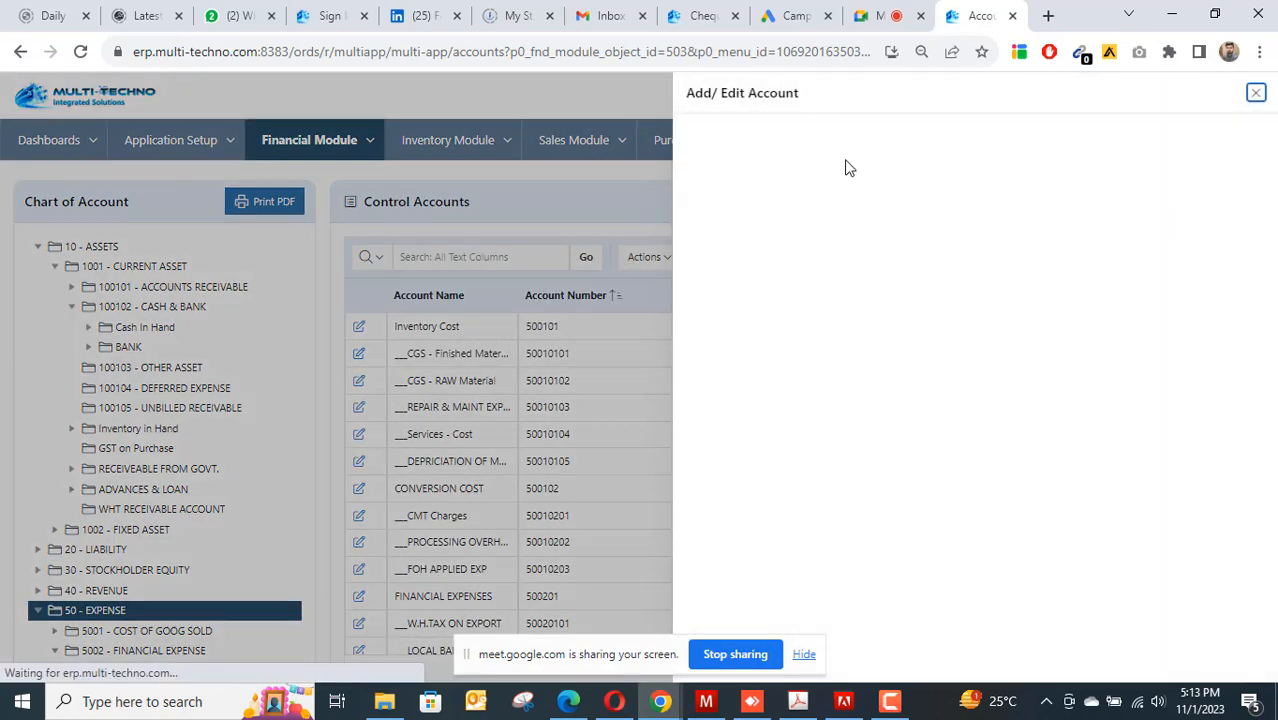
{"action": "left_click", "coordinate": [838, 148]}
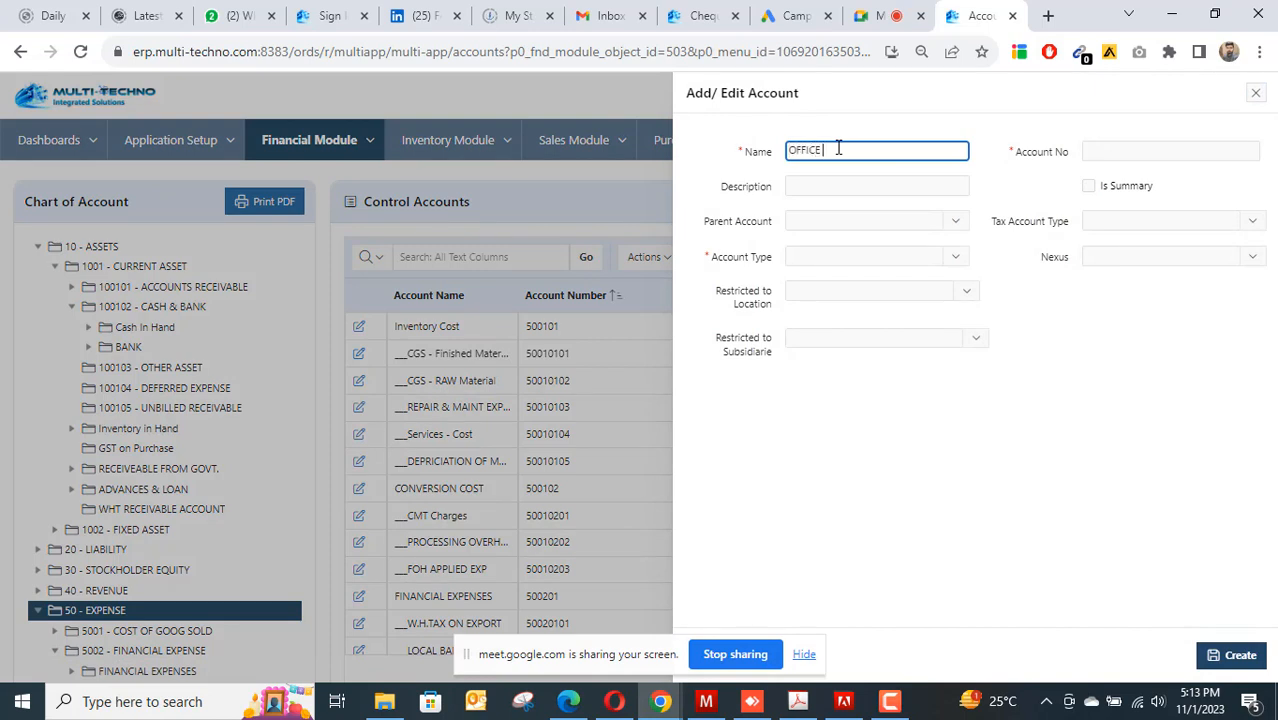
{"action": "left_click_drag", "start_coordinate": [890, 149], "coordinate": [757, 150]}
{"action": "key", "text": "ctrl+c"}
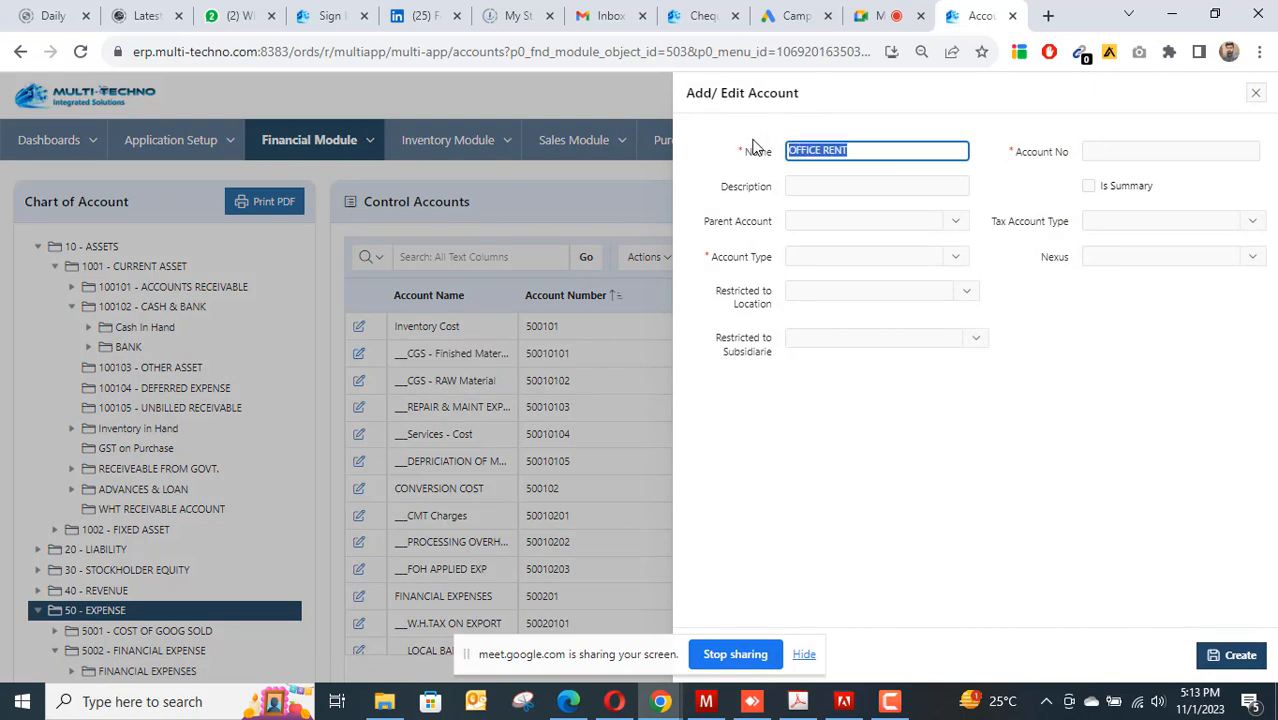
{"action": "left_click", "coordinate": [836, 184]}
{"action": "key", "text": "ctrl+v"}
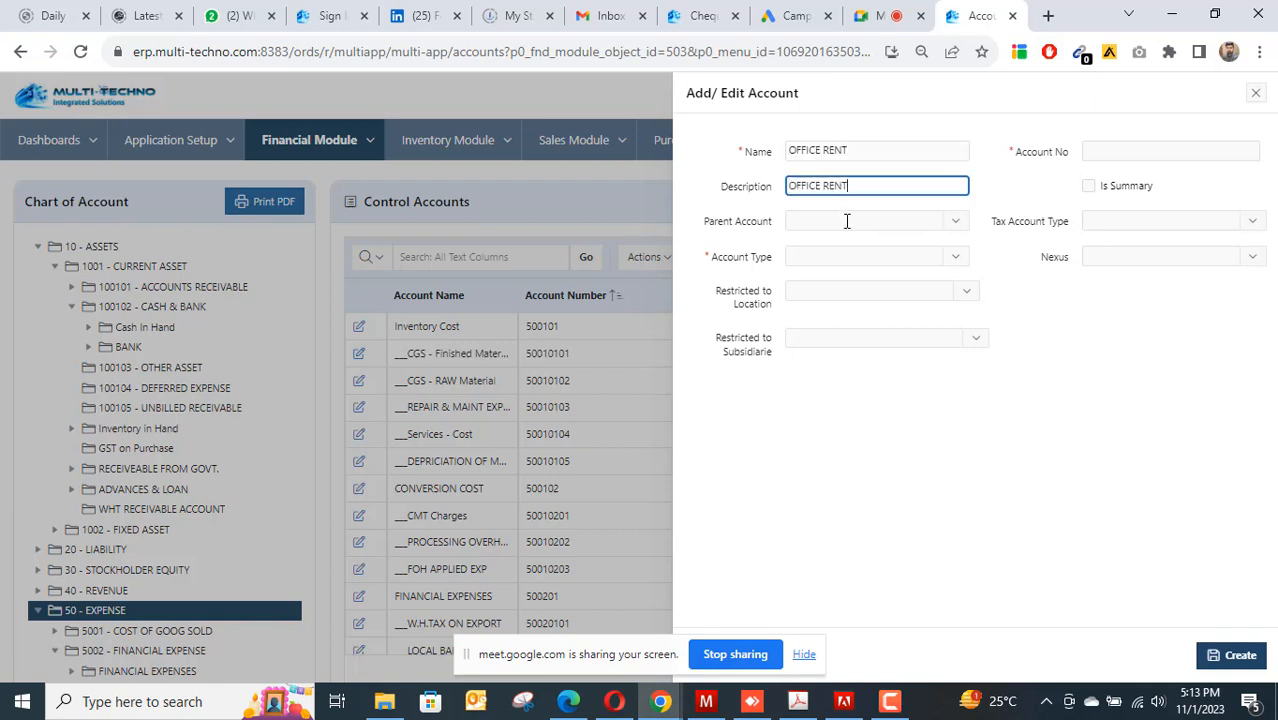
Assign 5004 - ADMINISTRATIVE EXPENSE as the parent of the OFFICE RENT account and create the account.
{"action": "left_click", "coordinate": [845, 222]}
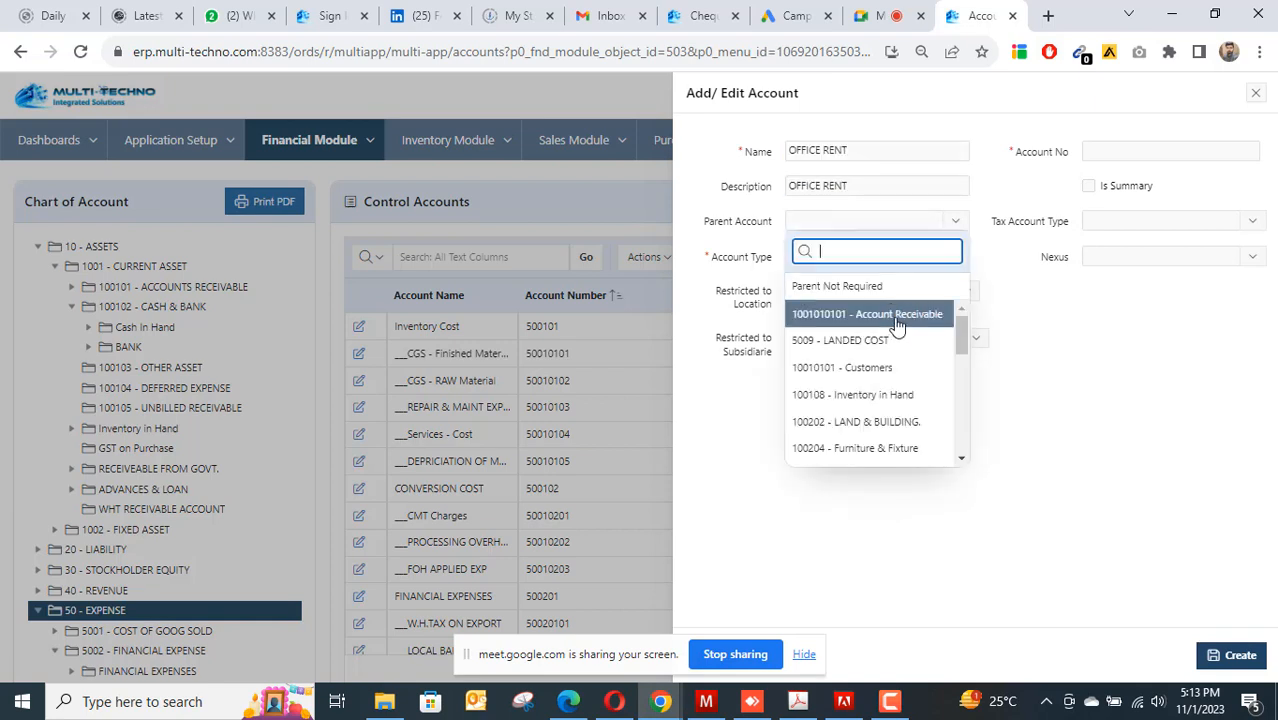
{"action": "scroll", "coordinate": [902, 320], "scroll_direction": "down", "scroll_amount": 3}
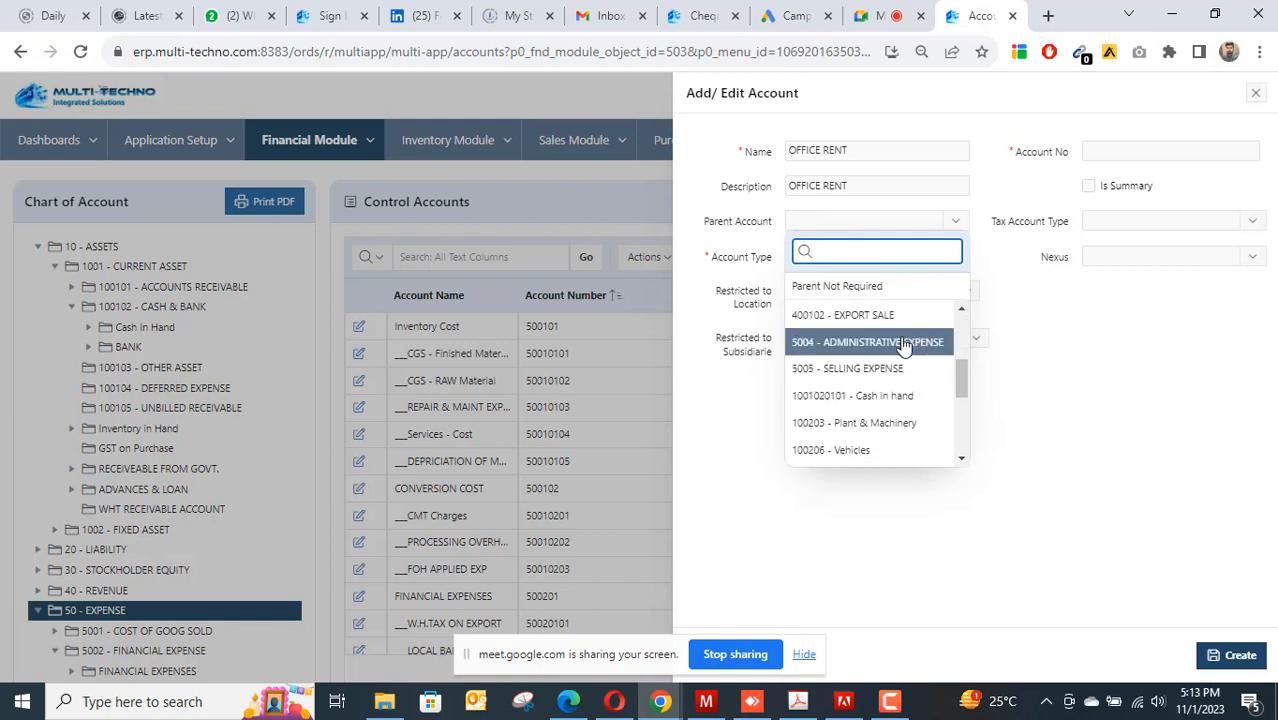
{"action": "left_click", "coordinate": [906, 343]}
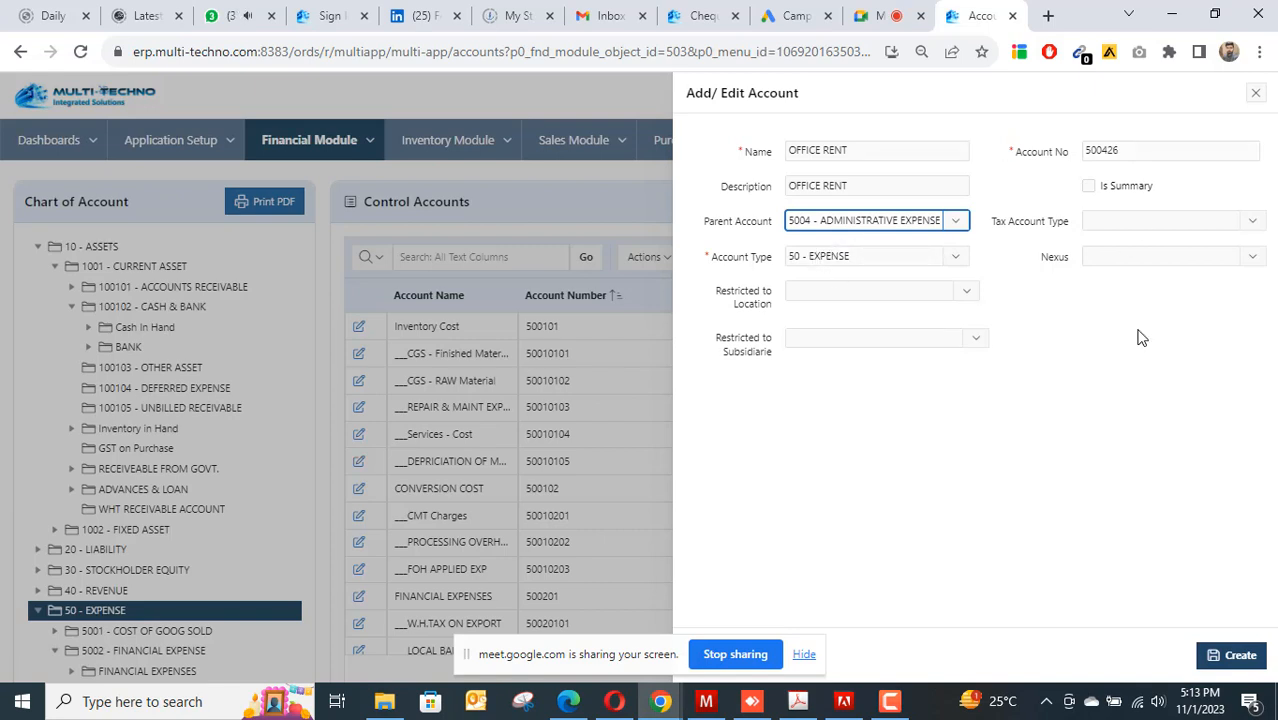
{"action": "left_click", "coordinate": [1240, 656]}
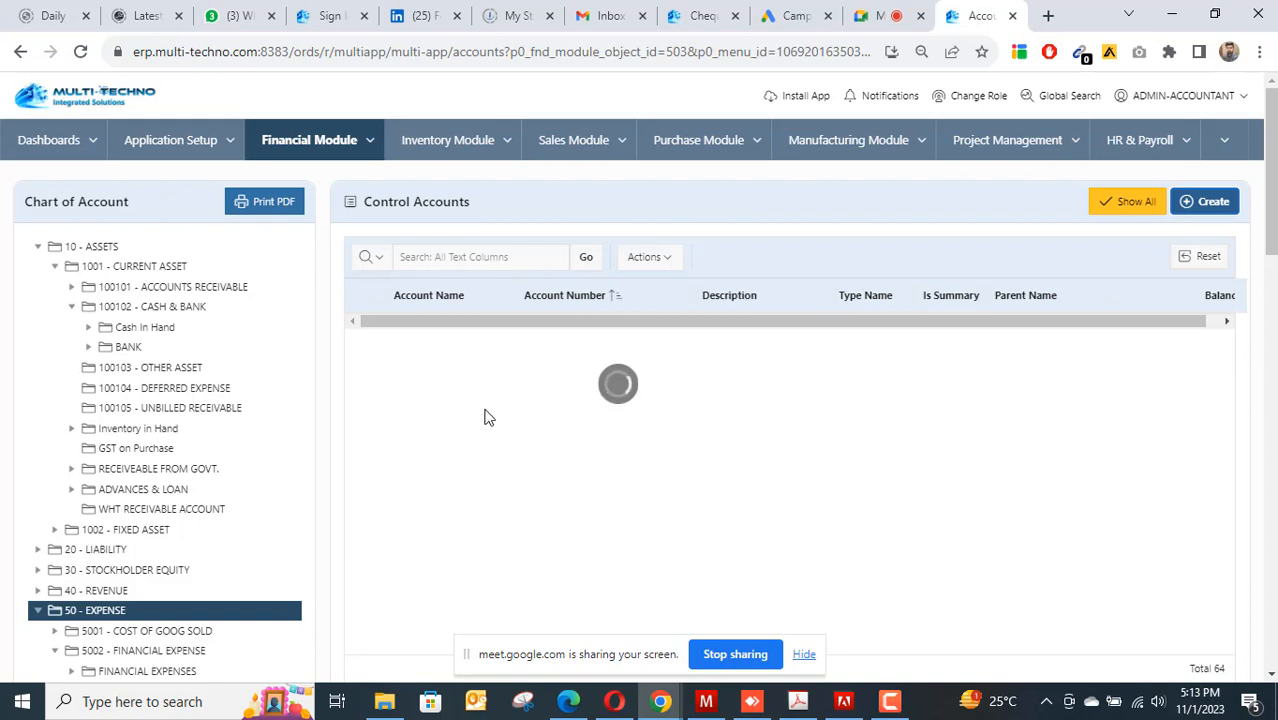
Look over the updated expense list, and list and examine the control accounts under 1001 - CURRENT ASSET.
{"action": "scroll", "coordinate": [482, 420], "scroll_direction": "down", "scroll_amount": 2}
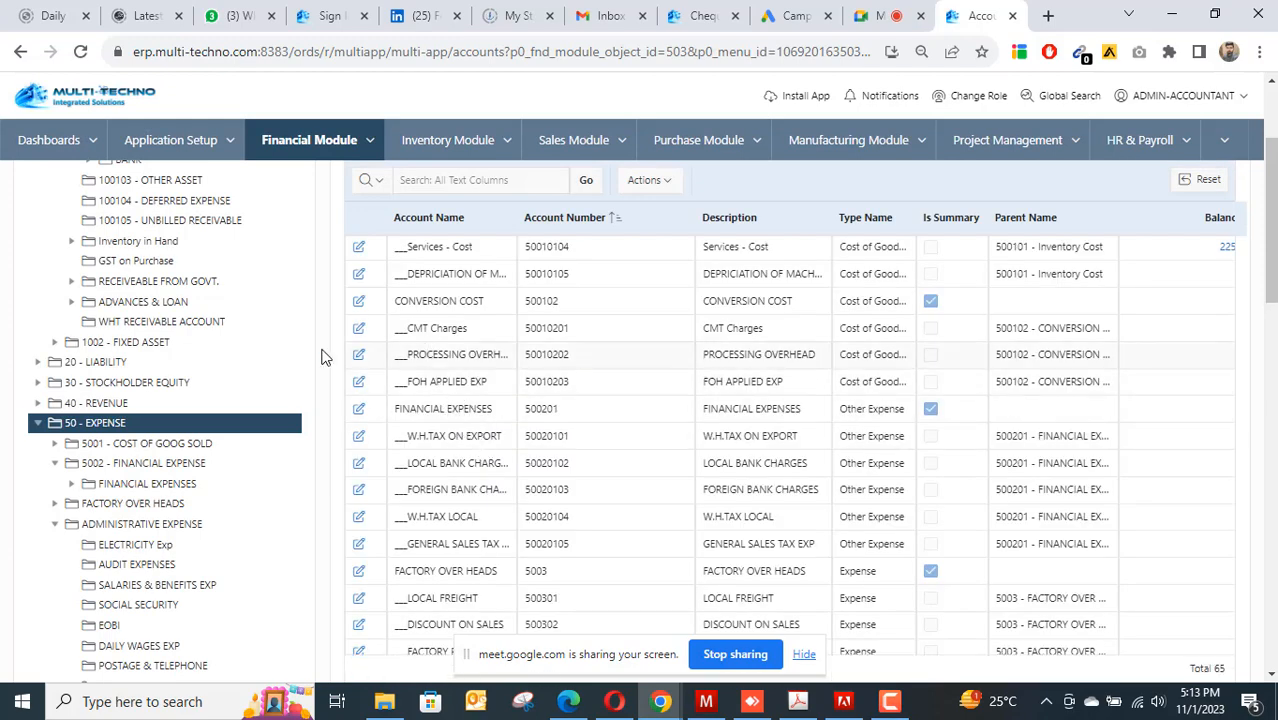
{"action": "scroll", "coordinate": [322, 357], "scroll_direction": "up", "scroll_amount": 2}
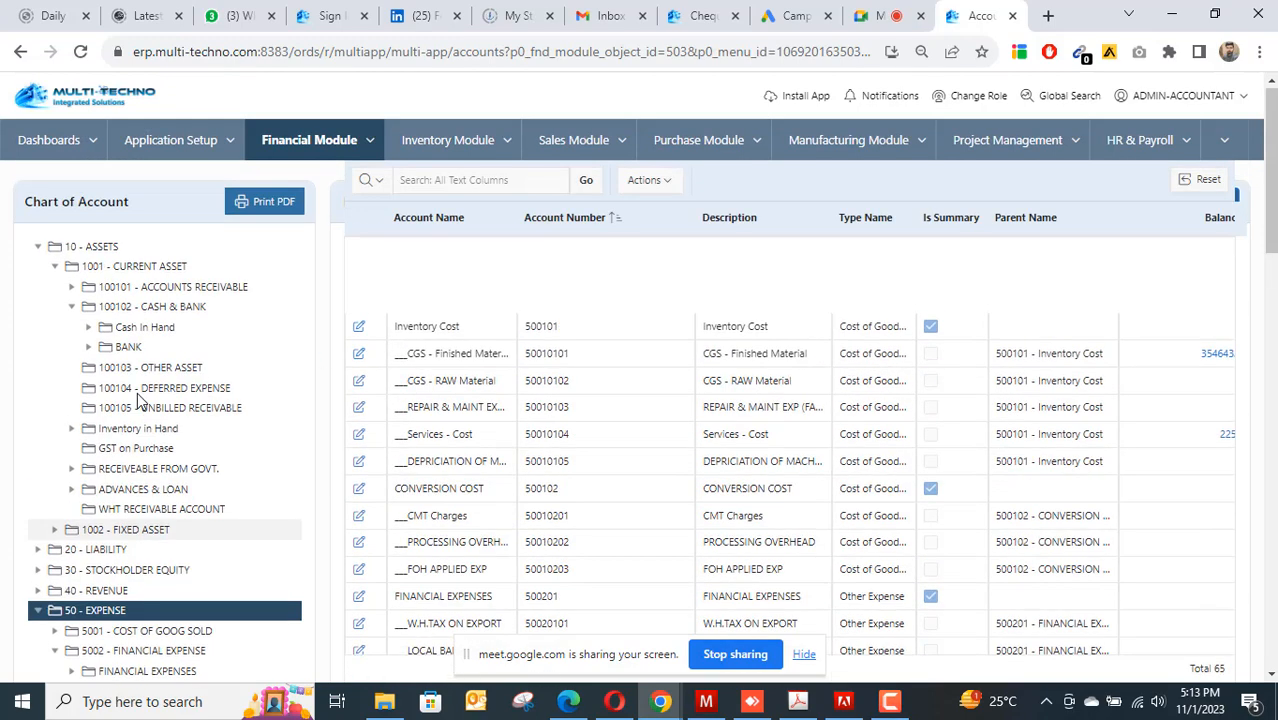
{"action": "left_click", "coordinate": [104, 268]}
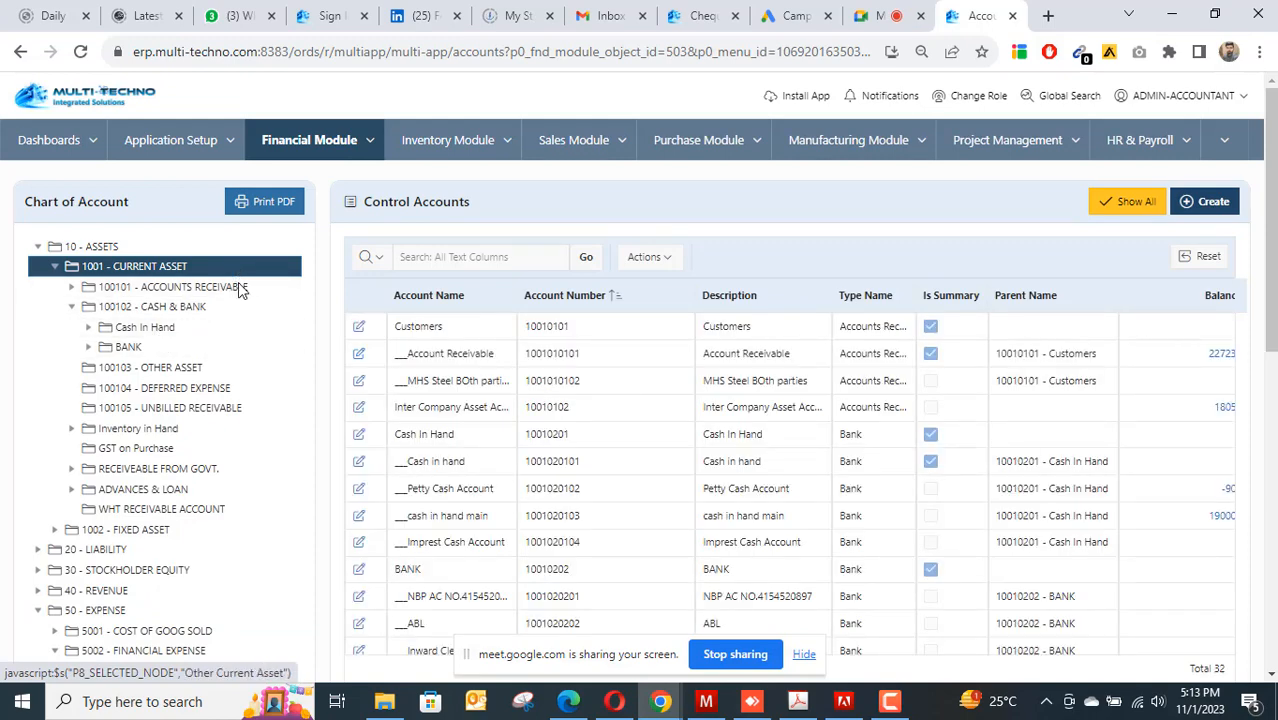
{"action": "scroll", "coordinate": [452, 407], "scroll_direction": "down", "scroll_amount": 3}
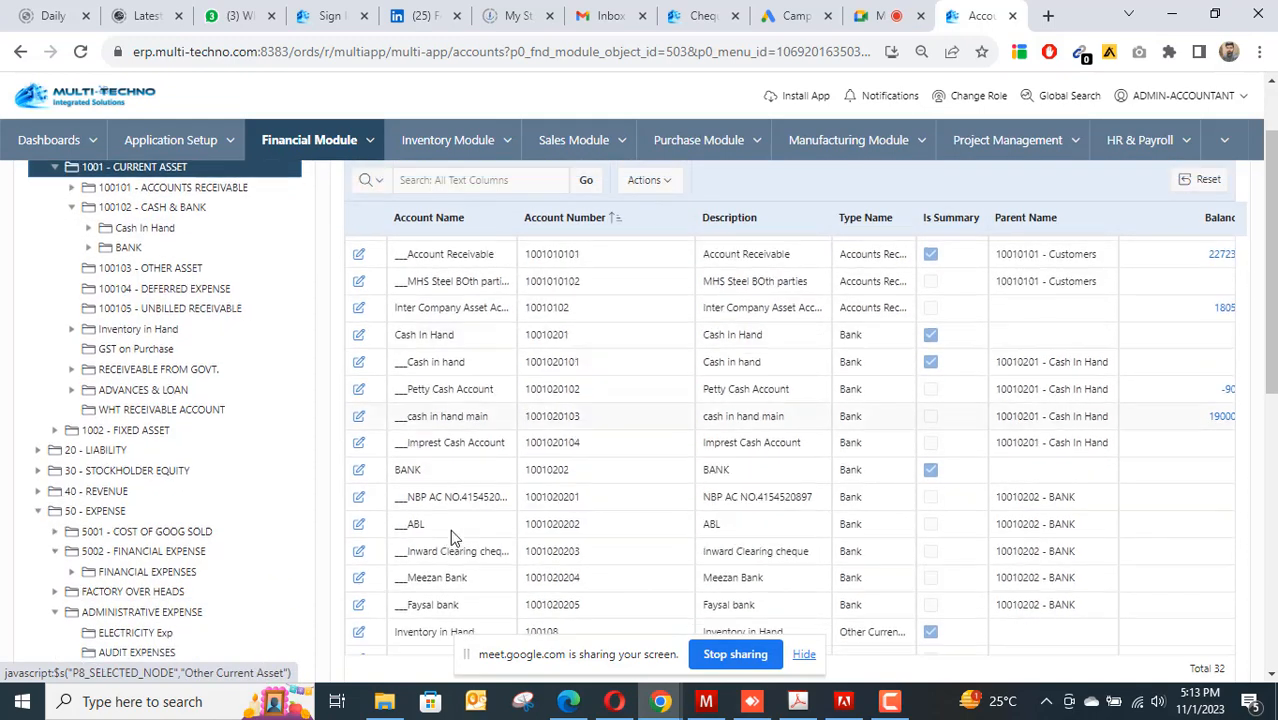
{"action": "scroll", "coordinate": [463, 552], "scroll_direction": "up", "scroll_amount": 3}
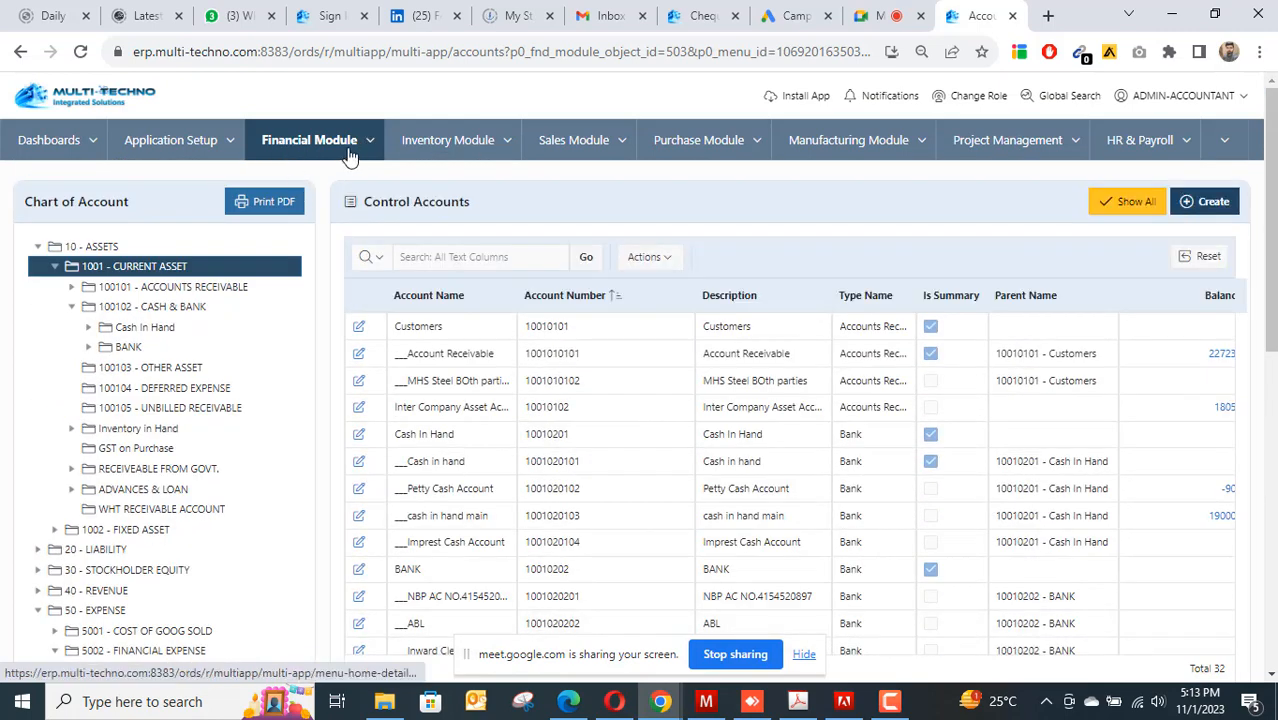
Go to the Journal page of the financials section and start a new journal entry.
{"action": "left_click", "coordinate": [371, 142]}
{"action": "mouse_move", "coordinate": [333, 222]}
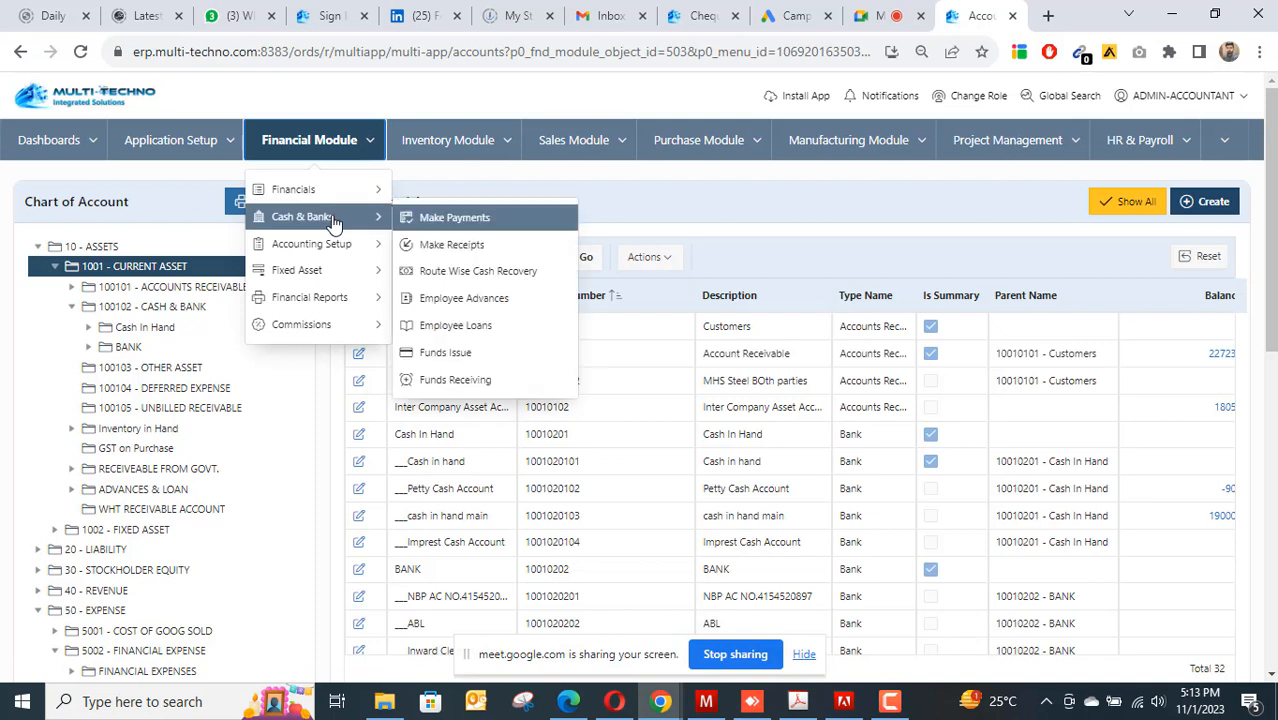
{"action": "mouse_move", "coordinate": [328, 190]}
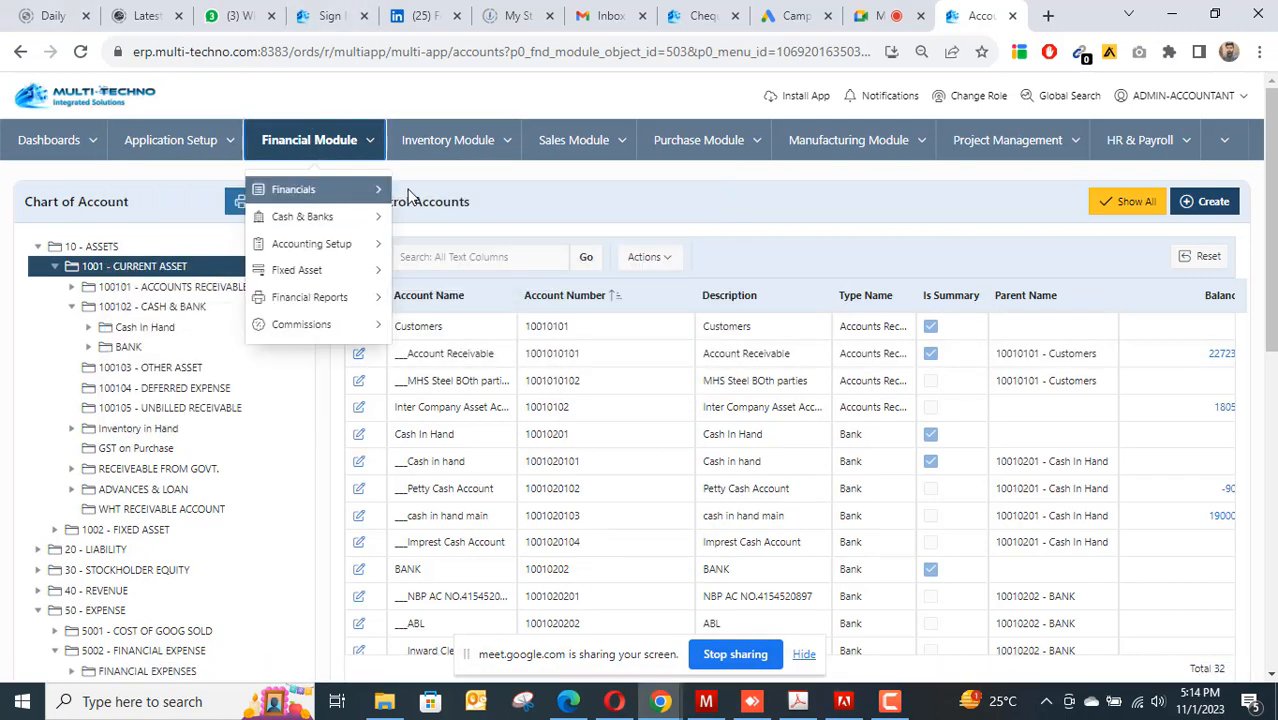
{"action": "left_click", "coordinate": [378, 192]}
{"action": "left_click", "coordinate": [441, 192]}
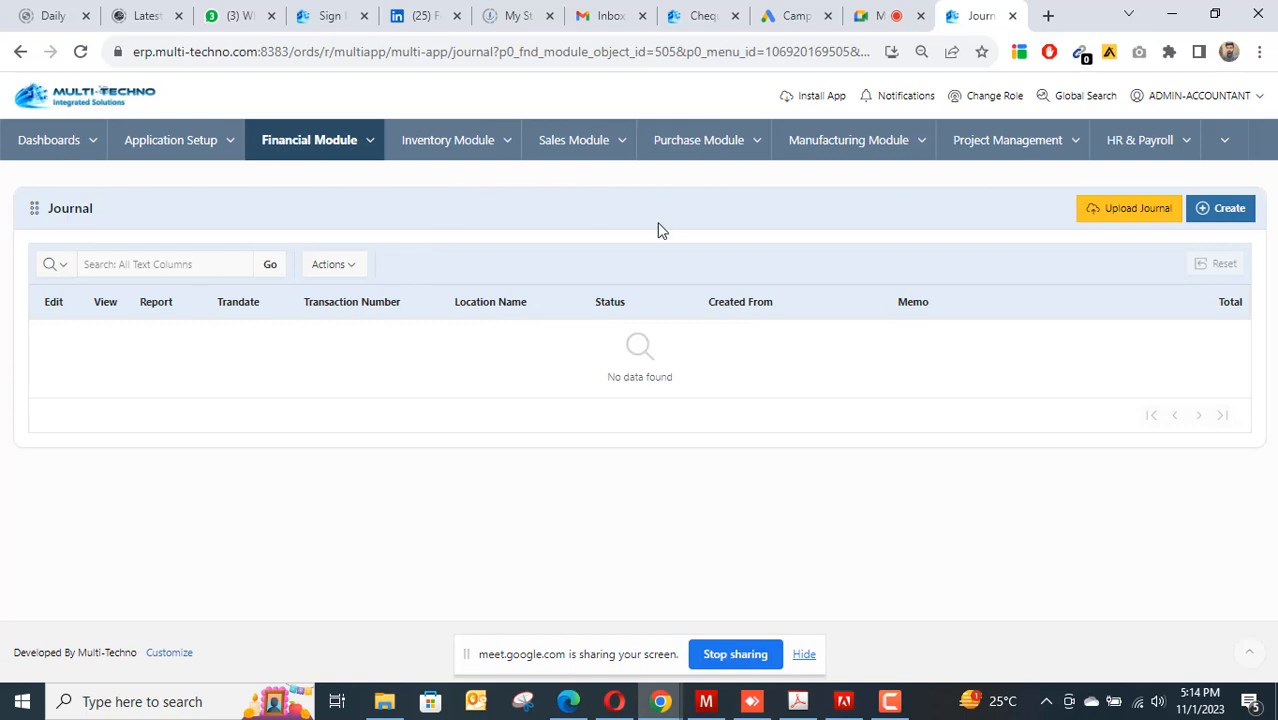
{"action": "left_click", "coordinate": [1228, 214]}
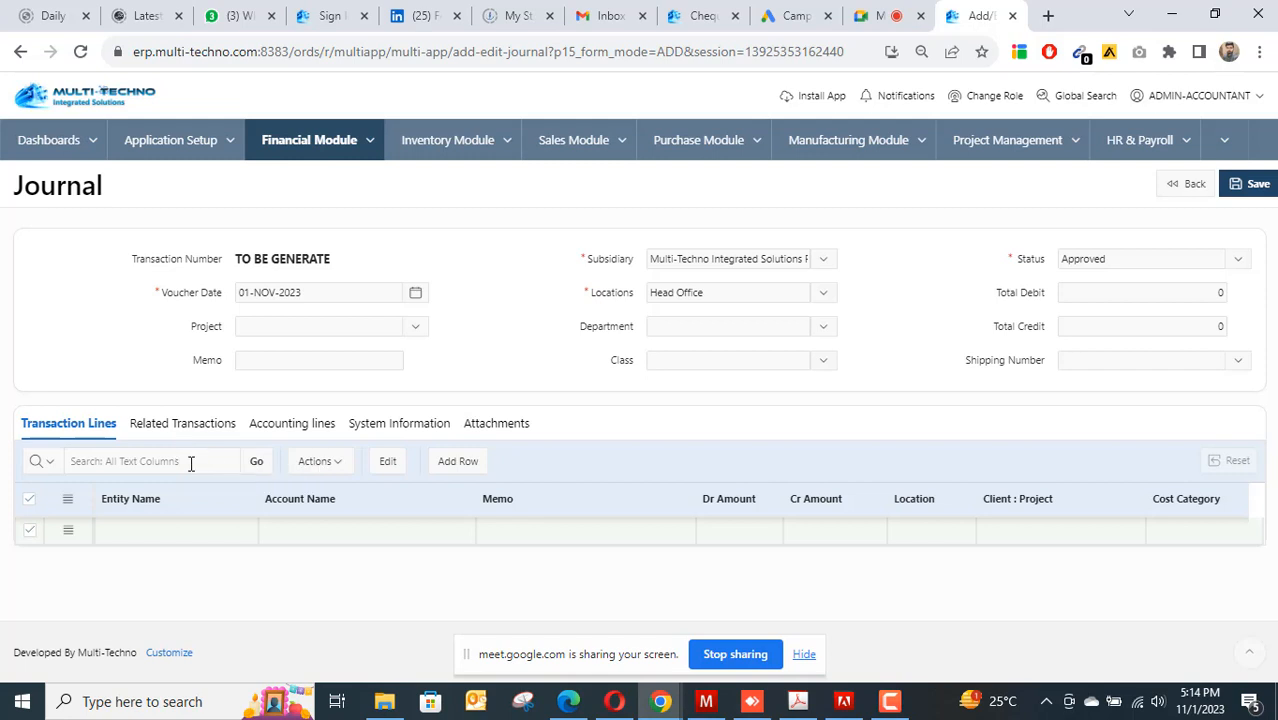
Add a row to the journal's transaction lines and look through the entities available for the first line.
{"action": "left_click", "coordinate": [457, 461]}
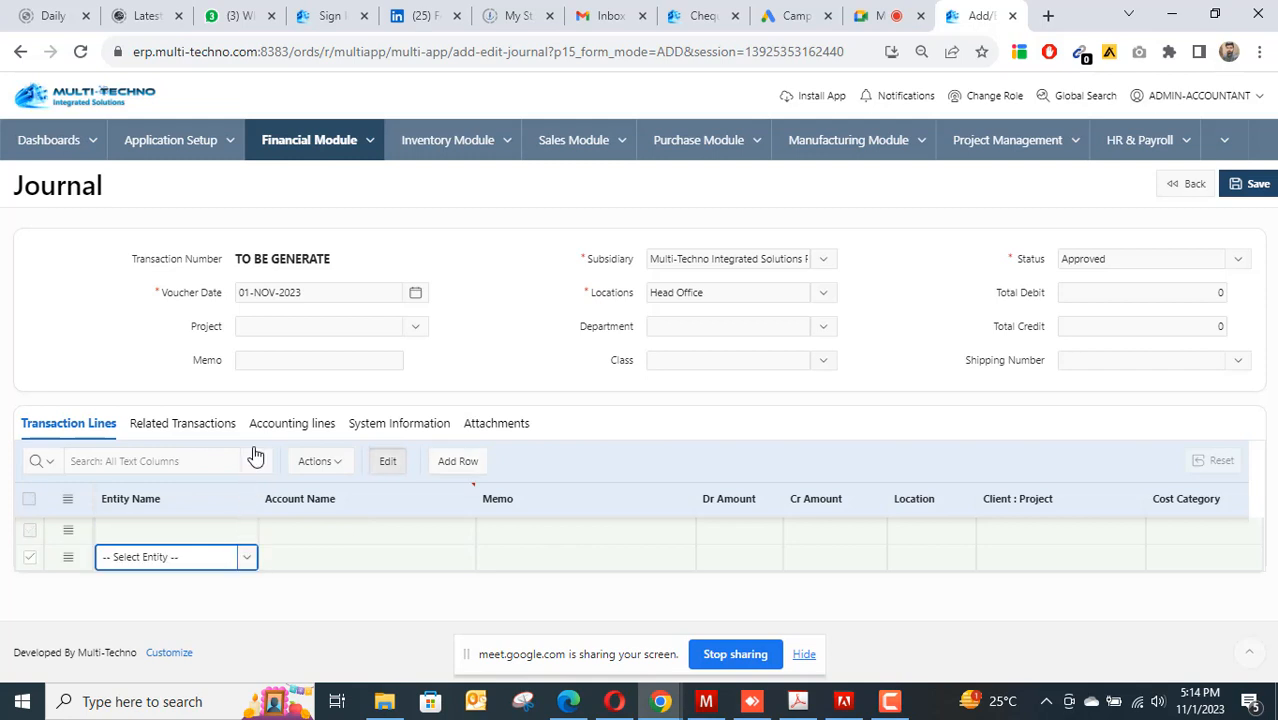
{"action": "left_click", "coordinate": [383, 533]}
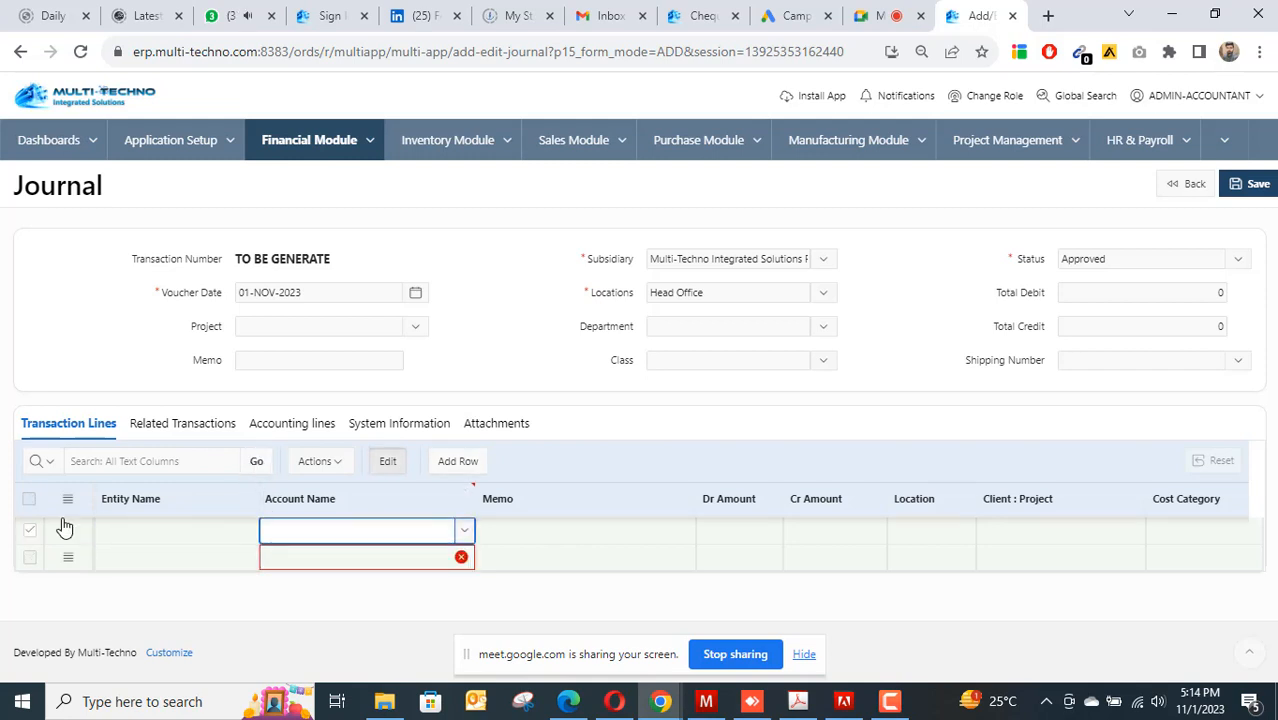
{"action": "left_click", "coordinate": [209, 530]}
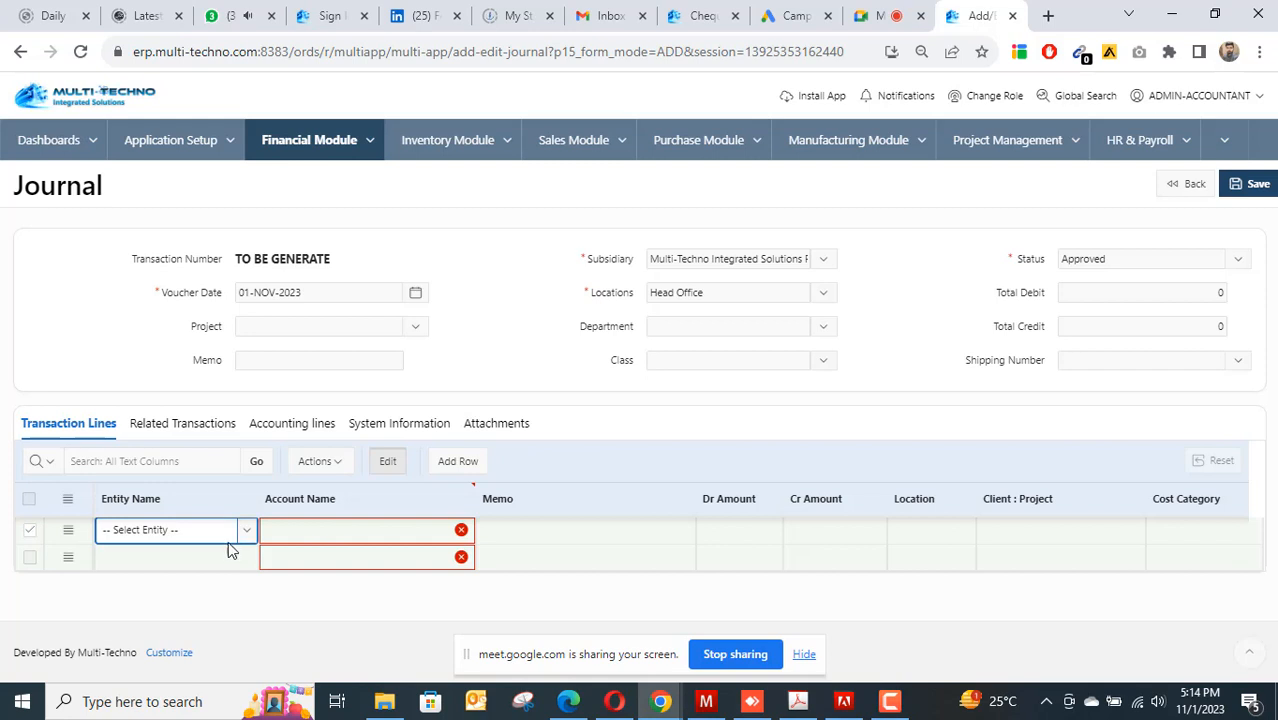
{"action": "left_click", "coordinate": [246, 530]}
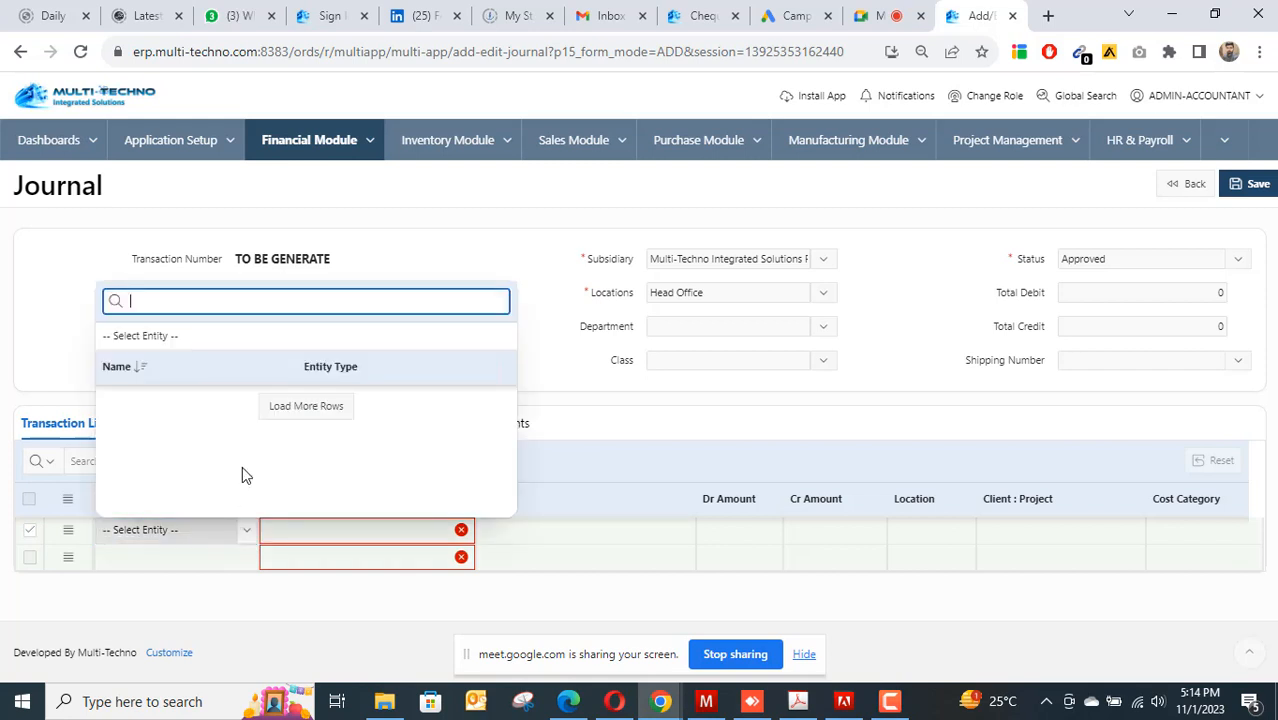
{"action": "scroll", "coordinate": [239, 440], "scroll_direction": "down", "scroll_amount": 1}
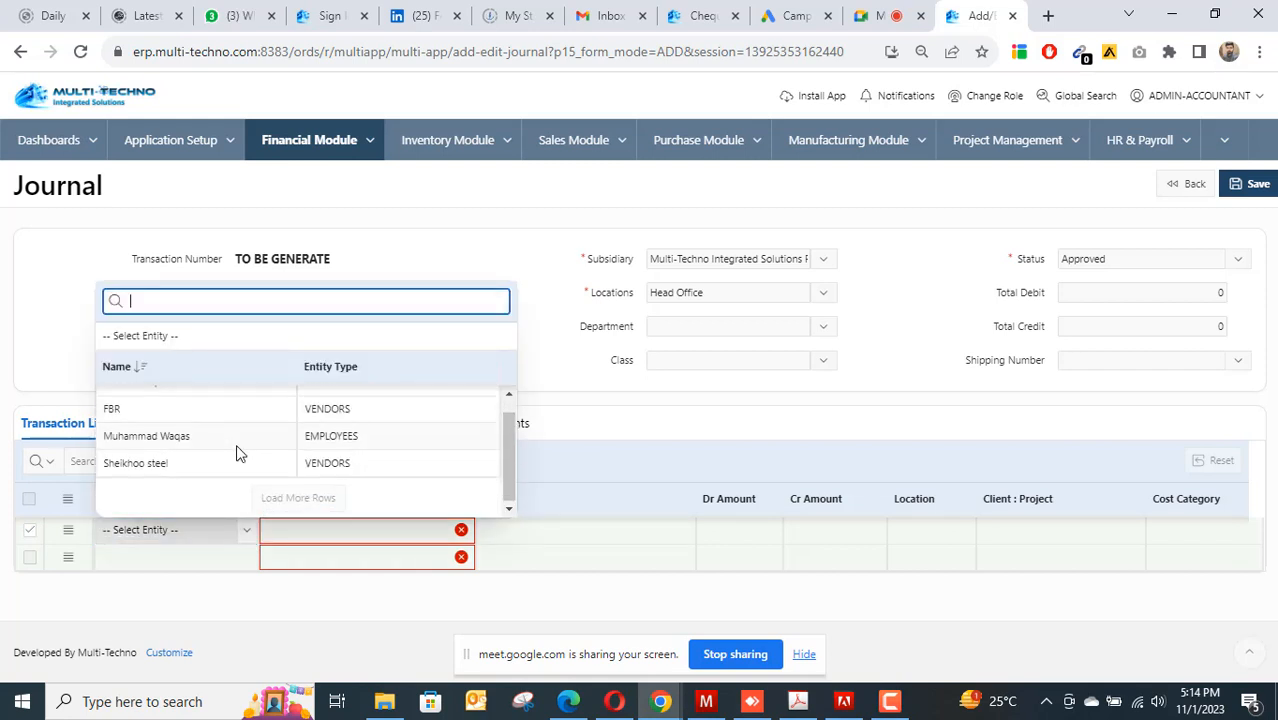
{"action": "scroll", "coordinate": [239, 453], "scroll_direction": "up", "scroll_amount": 1}
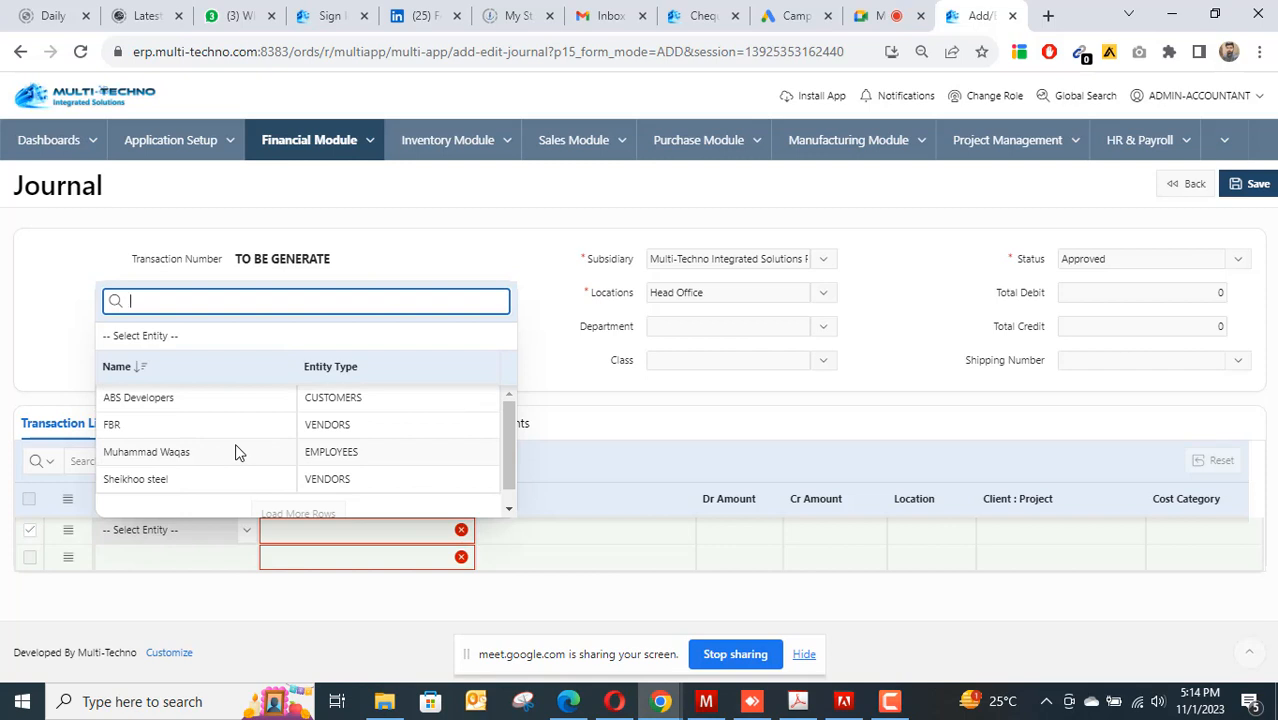
{"action": "left_click", "coordinate": [220, 607]}
{"action": "left_click", "coordinate": [408, 534]}
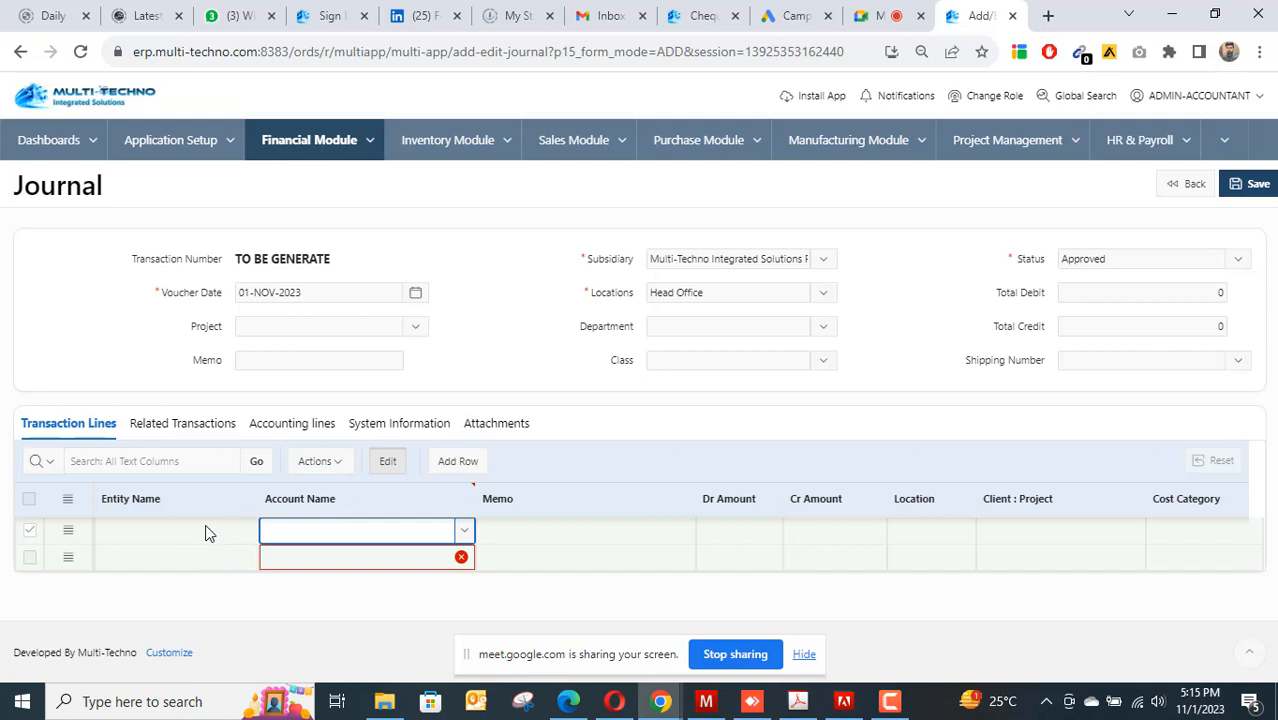
{"action": "left_click", "coordinate": [464, 533]}
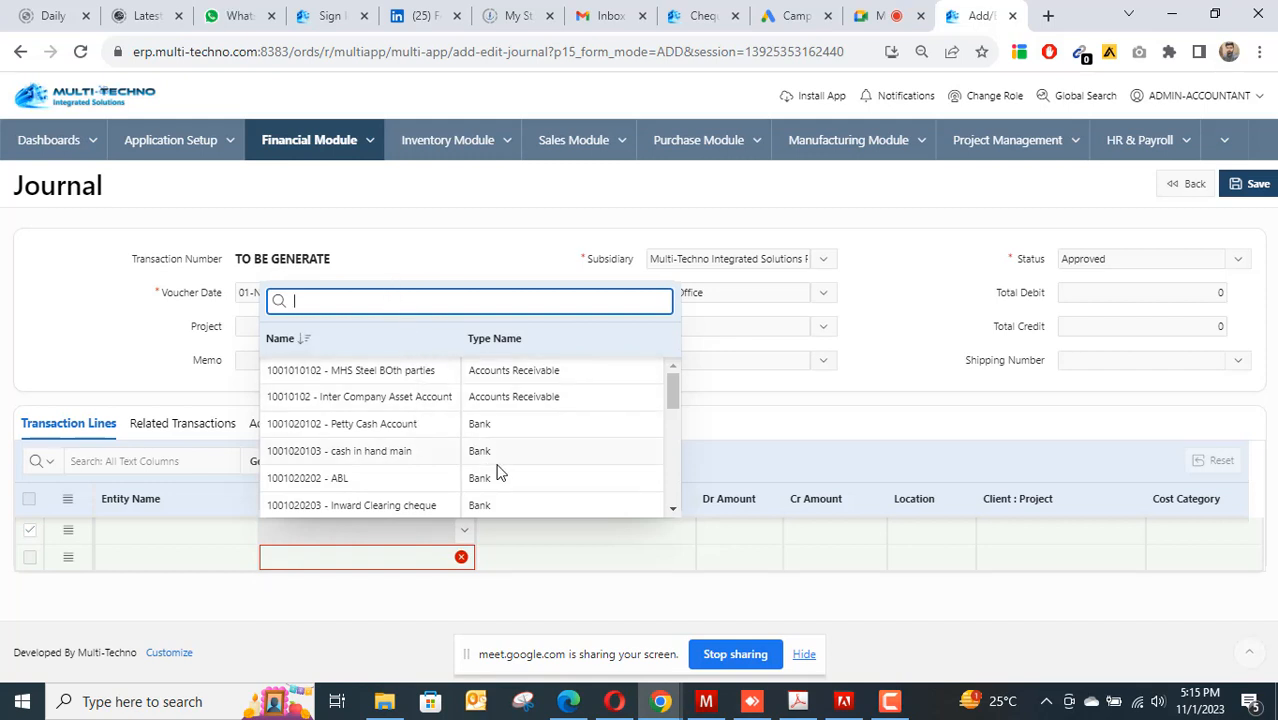
{"action": "left_click", "coordinate": [389, 451]}
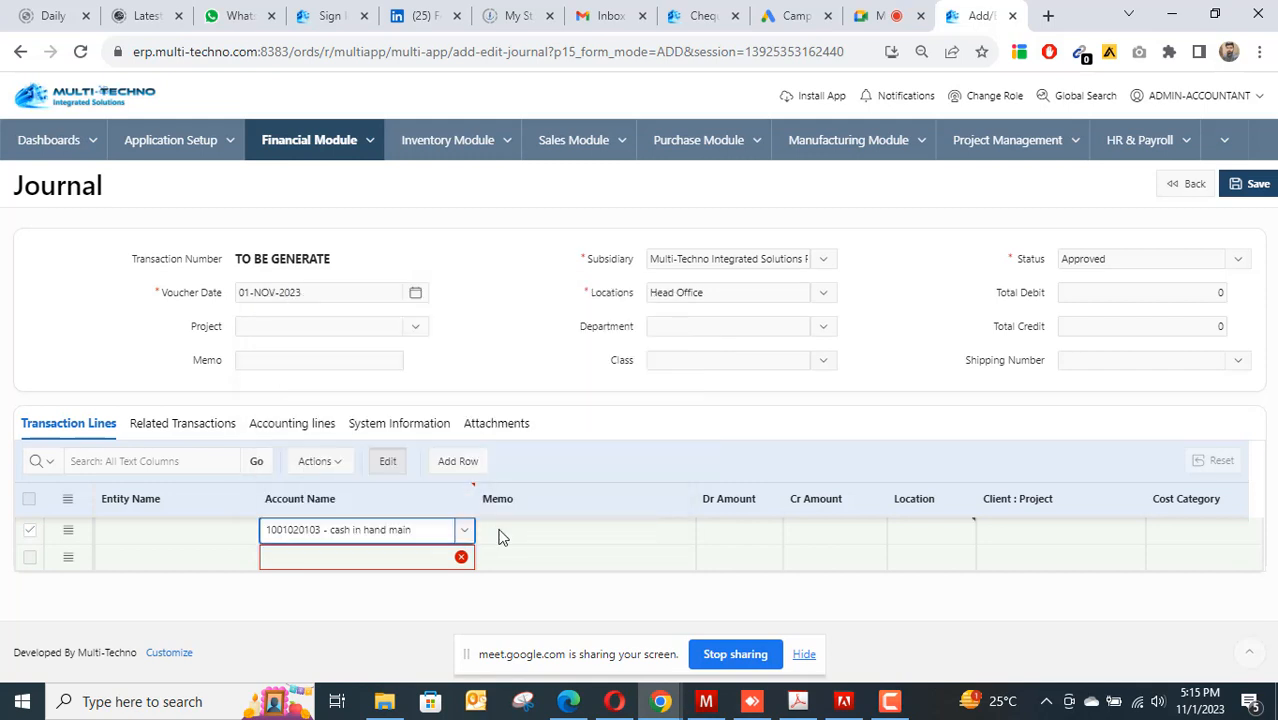
{"action": "left_click", "coordinate": [458, 461]}
{"action": "left_click", "coordinate": [460, 564]}
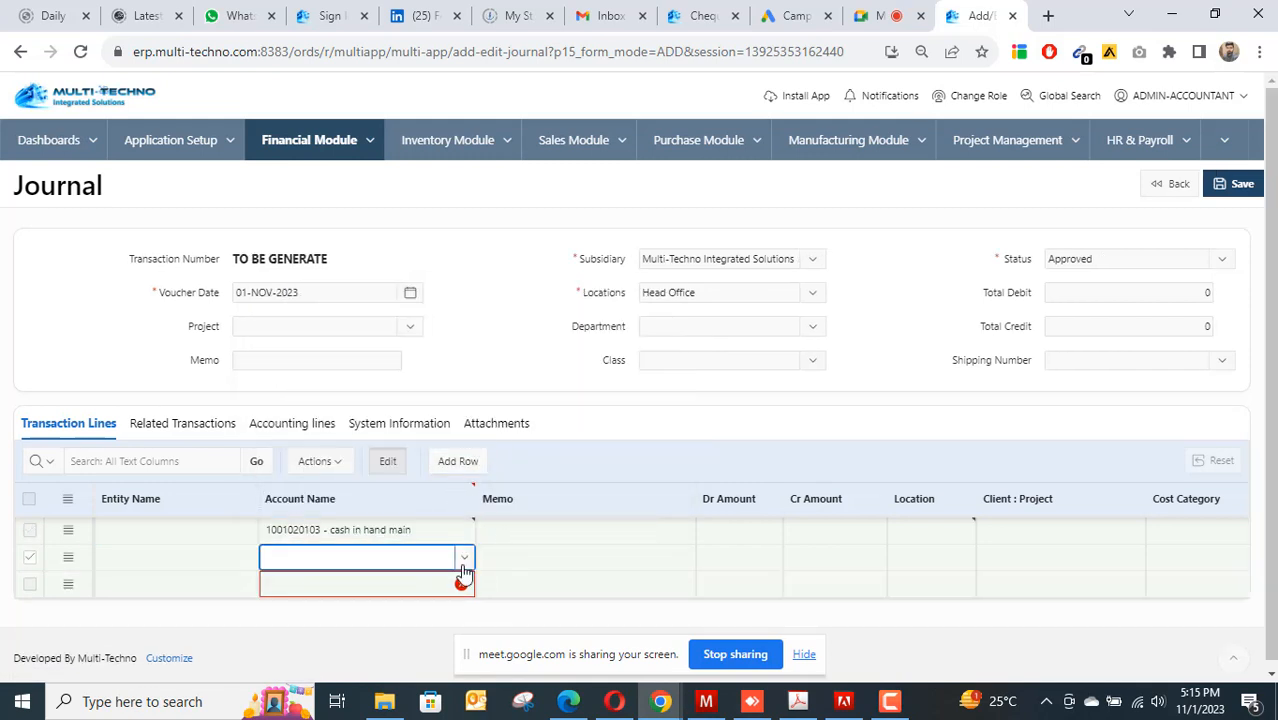
{"action": "left_click", "coordinate": [464, 560]}
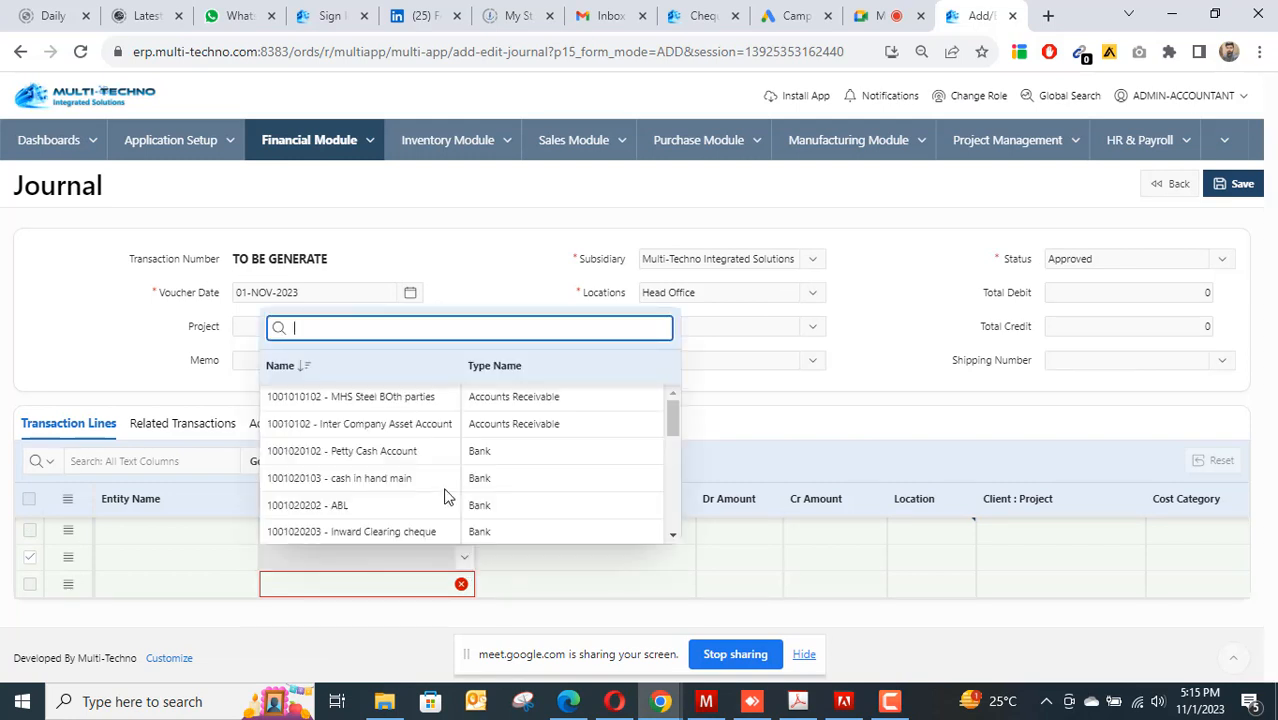
{"action": "left_click", "coordinate": [349, 505]}
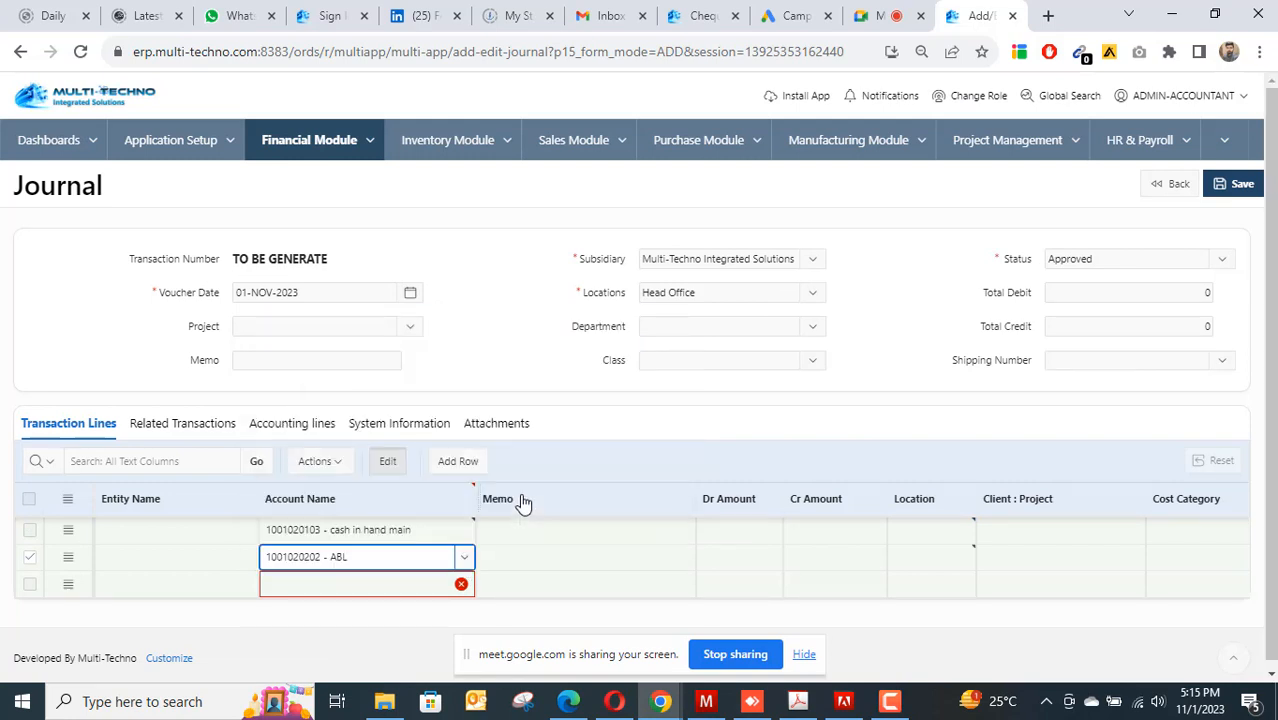
{"action": "left_click", "coordinate": [460, 462]}
{"action": "left_click", "coordinate": [452, 585]}
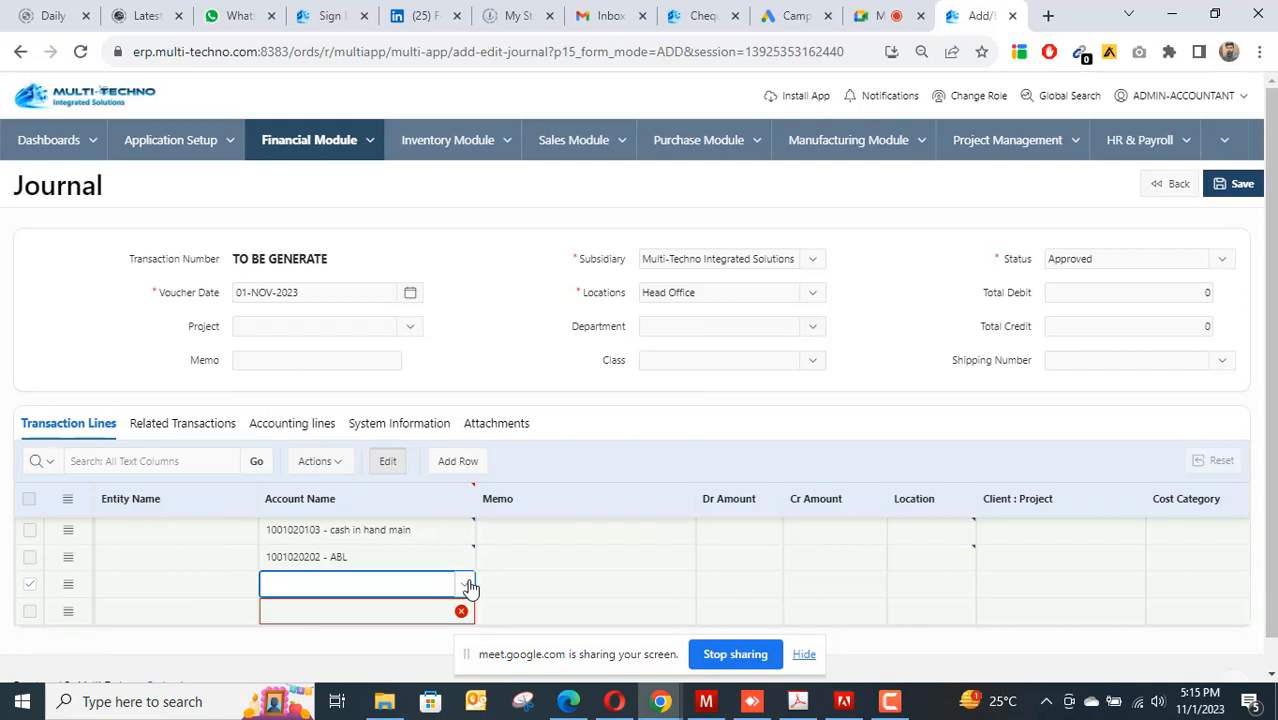
{"action": "left_click", "coordinate": [466, 585]}
{"action": "scroll", "coordinate": [415, 525], "scroll_direction": "down", "scroll_amount": 1}
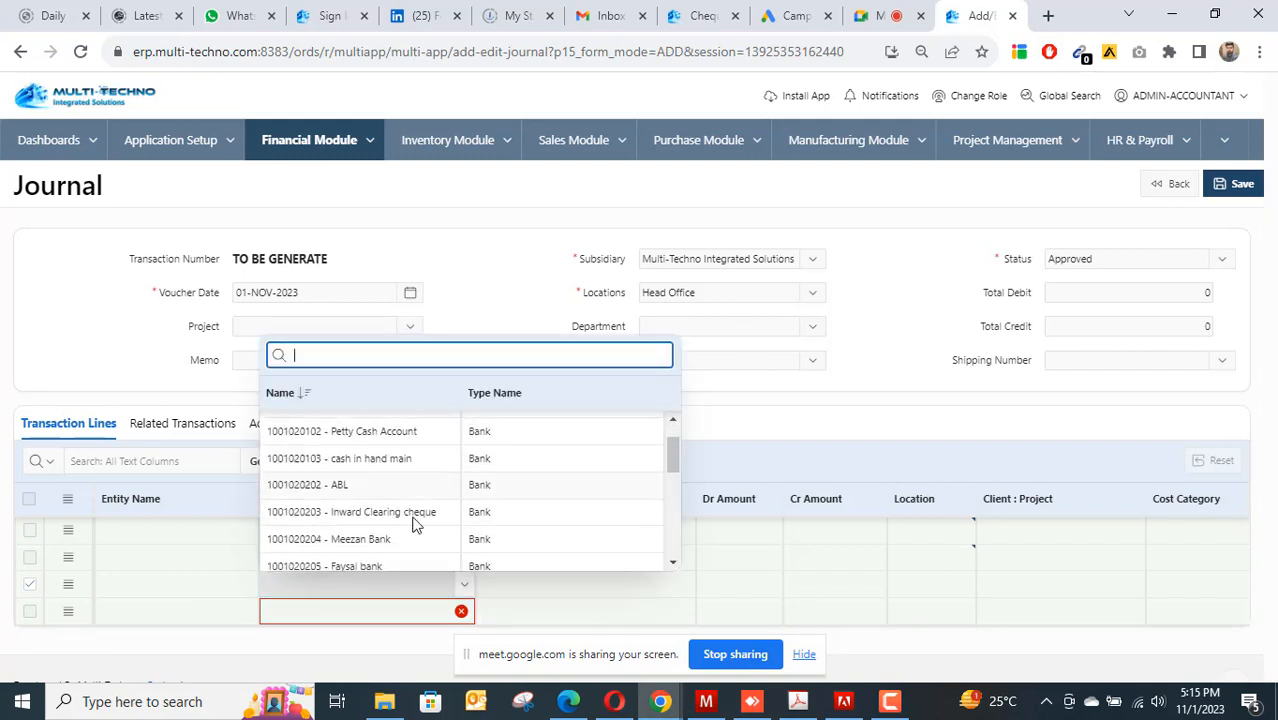
{"action": "scroll", "coordinate": [415, 525], "scroll_direction": "down", "scroll_amount": 2}
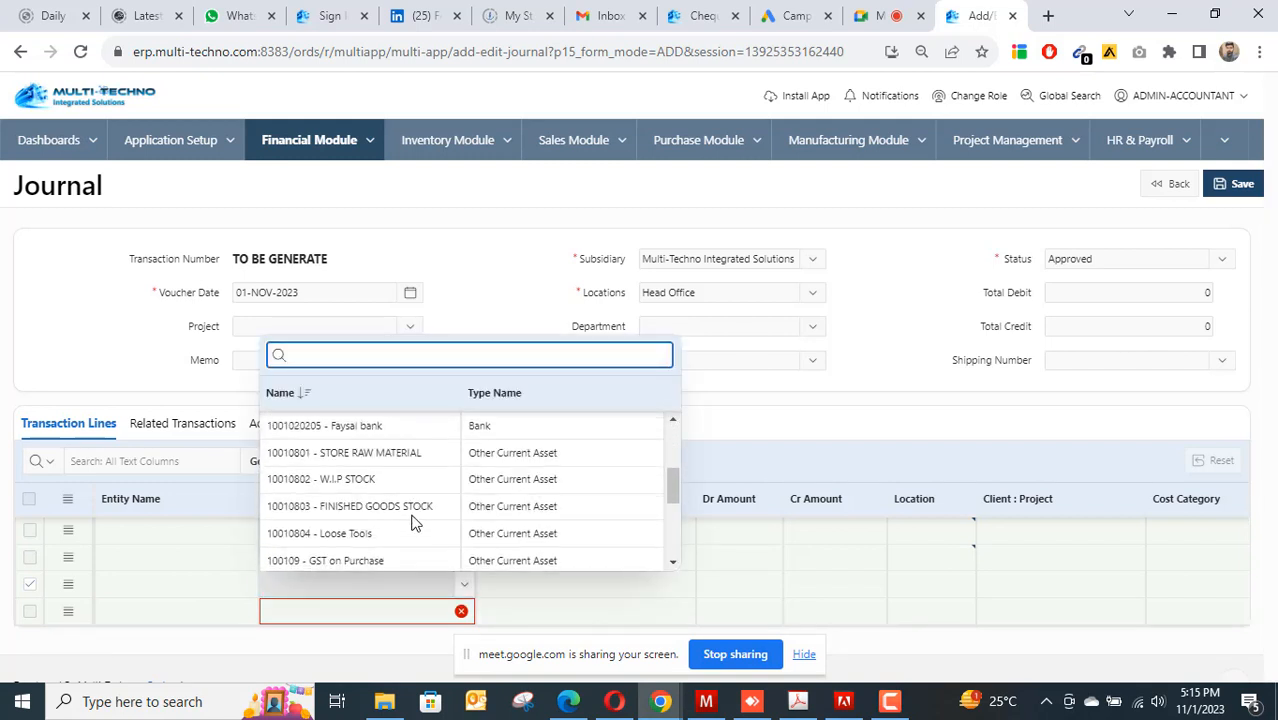
{"action": "left_click", "coordinate": [383, 425]}
Enter debit amounts of 50000 for cash in hand main, 150000 for ABL and 200000 for Faysal bank.
{"action": "scroll", "coordinate": [776, 530], "scroll_direction": "down", "scroll_amount": 1}
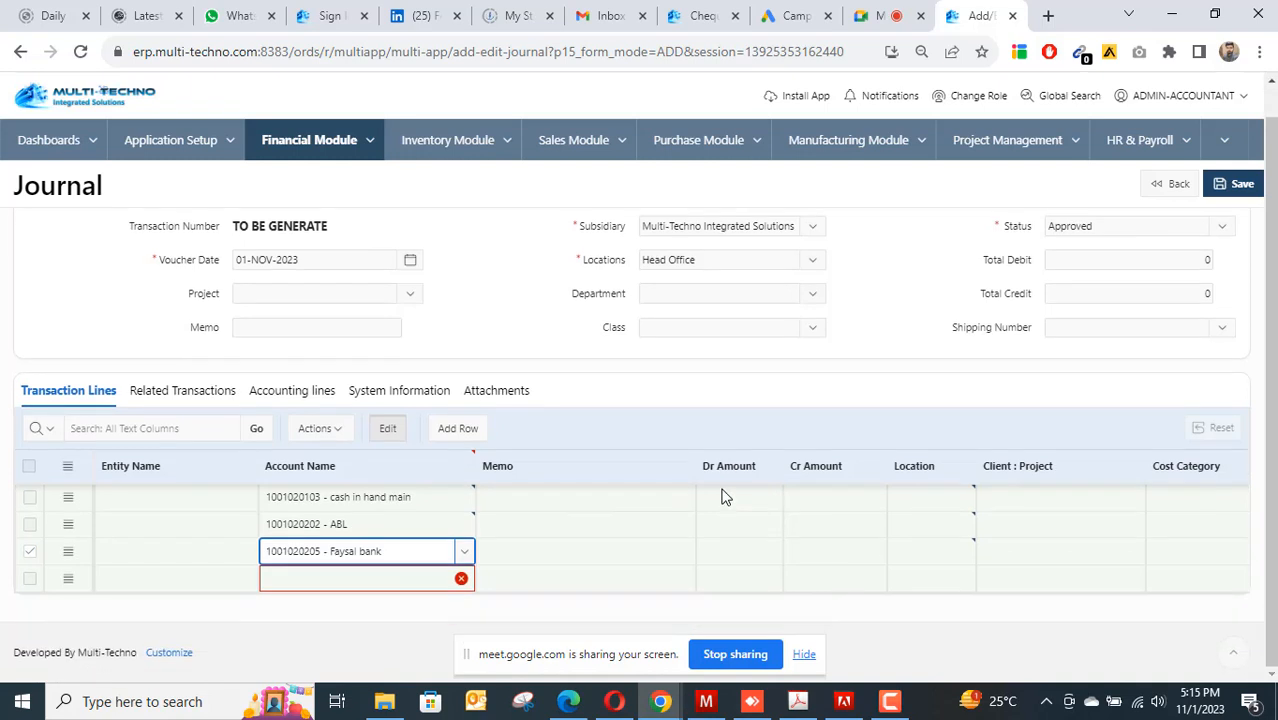
{"action": "left_click", "coordinate": [727, 498]}
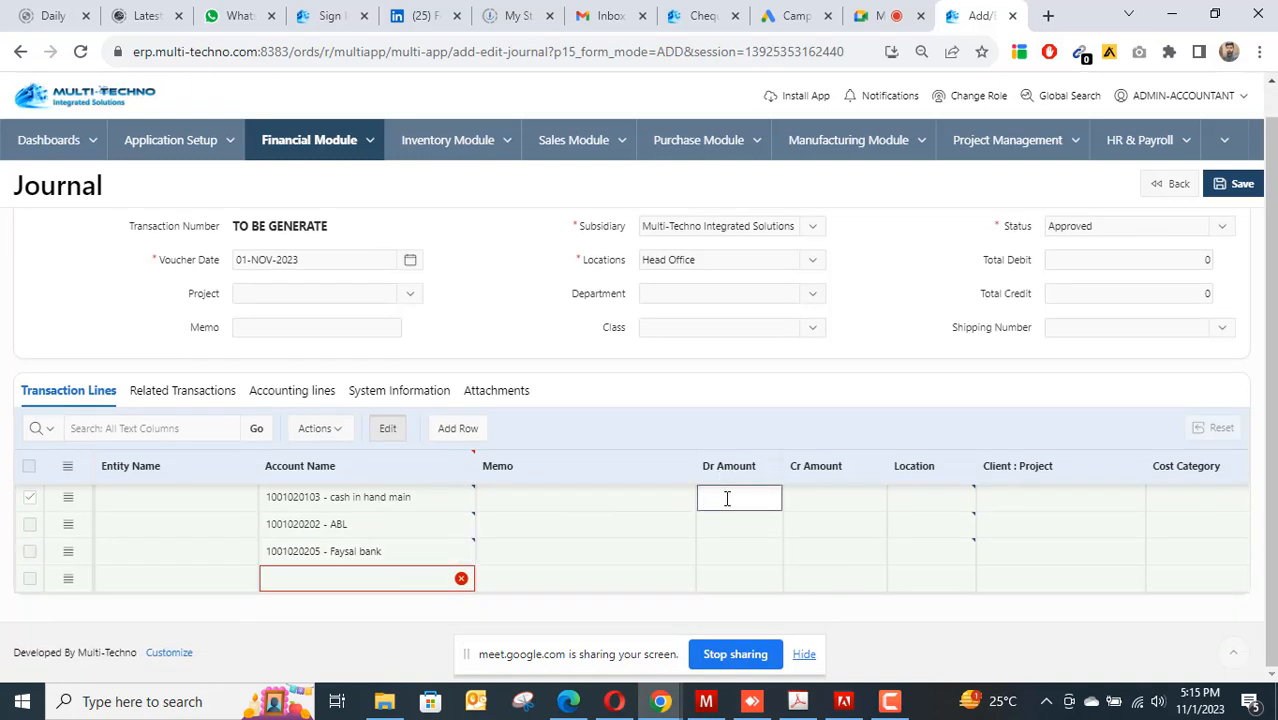
{"action": "type", "text": "50000"}
{"action": "left_click", "coordinate": [735, 533]}
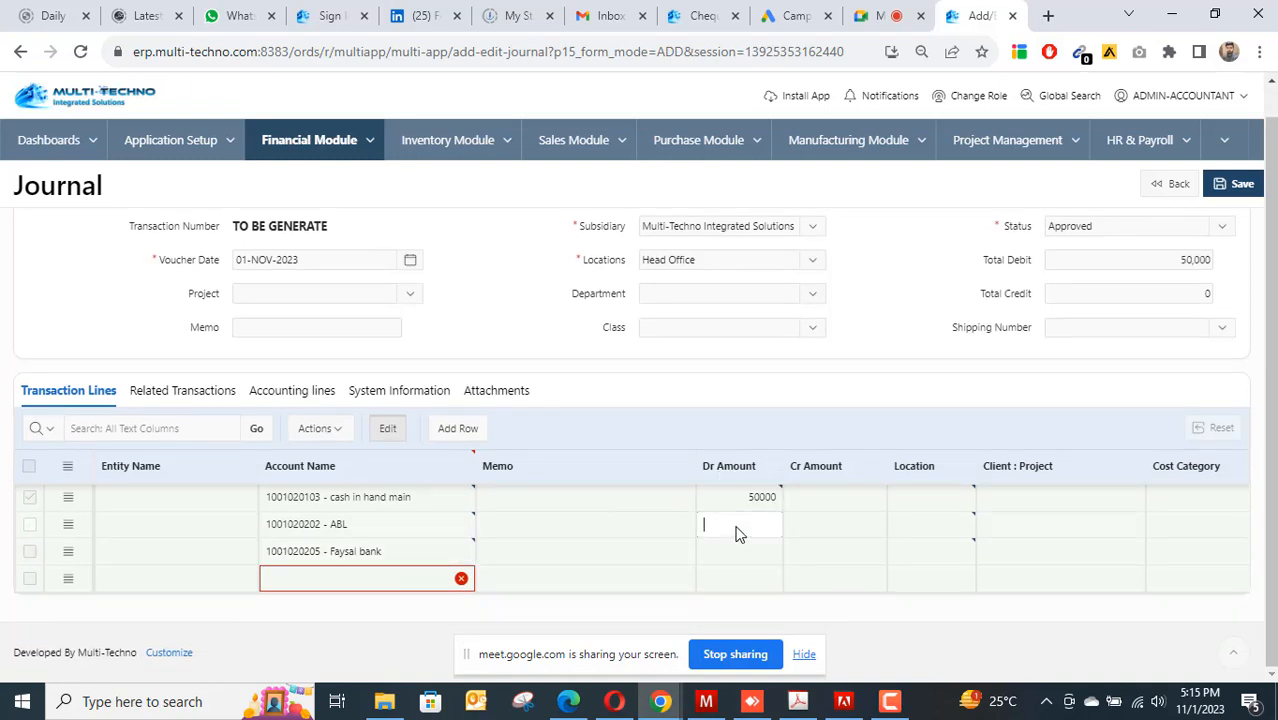
{"action": "type", "text": "150000"}
{"action": "left_click", "coordinate": [727, 562]}
{"action": "type", "text": "200000"}
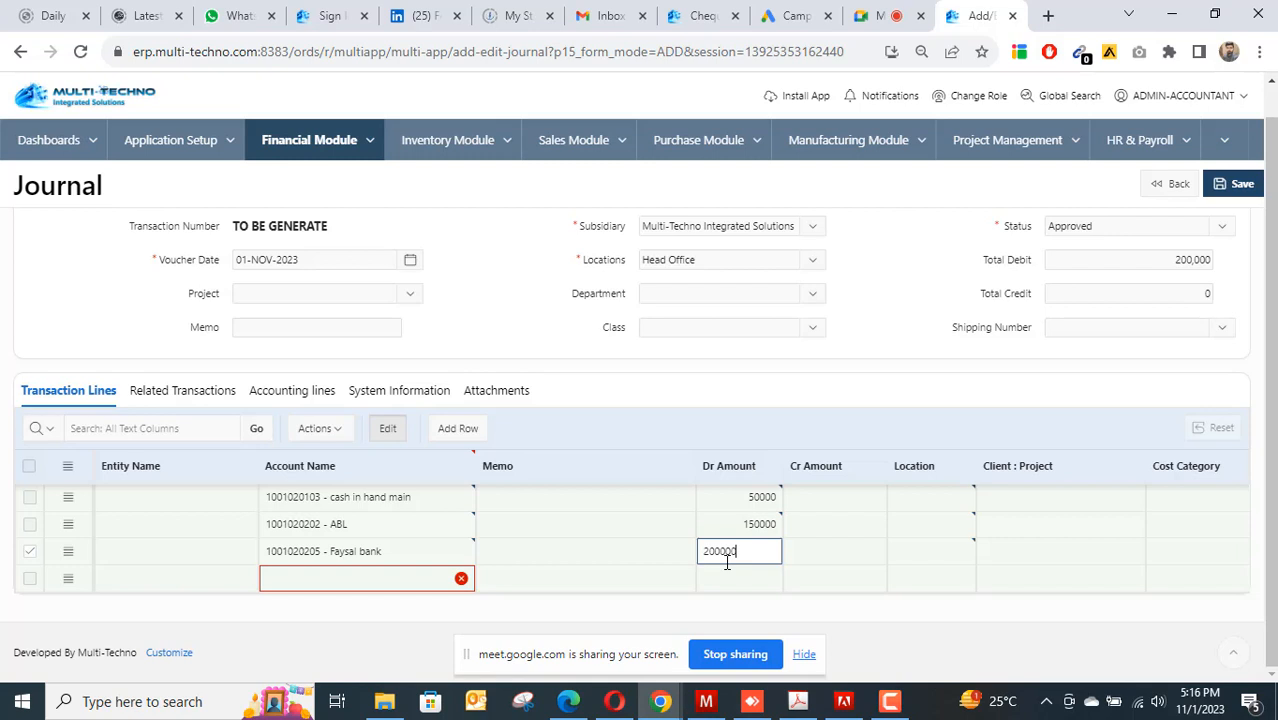
Give the fourth transaction line a credit amount of 400000 and the account 30011801 - Opening Paid up Capital.
{"action": "left_click", "coordinate": [830, 578]}
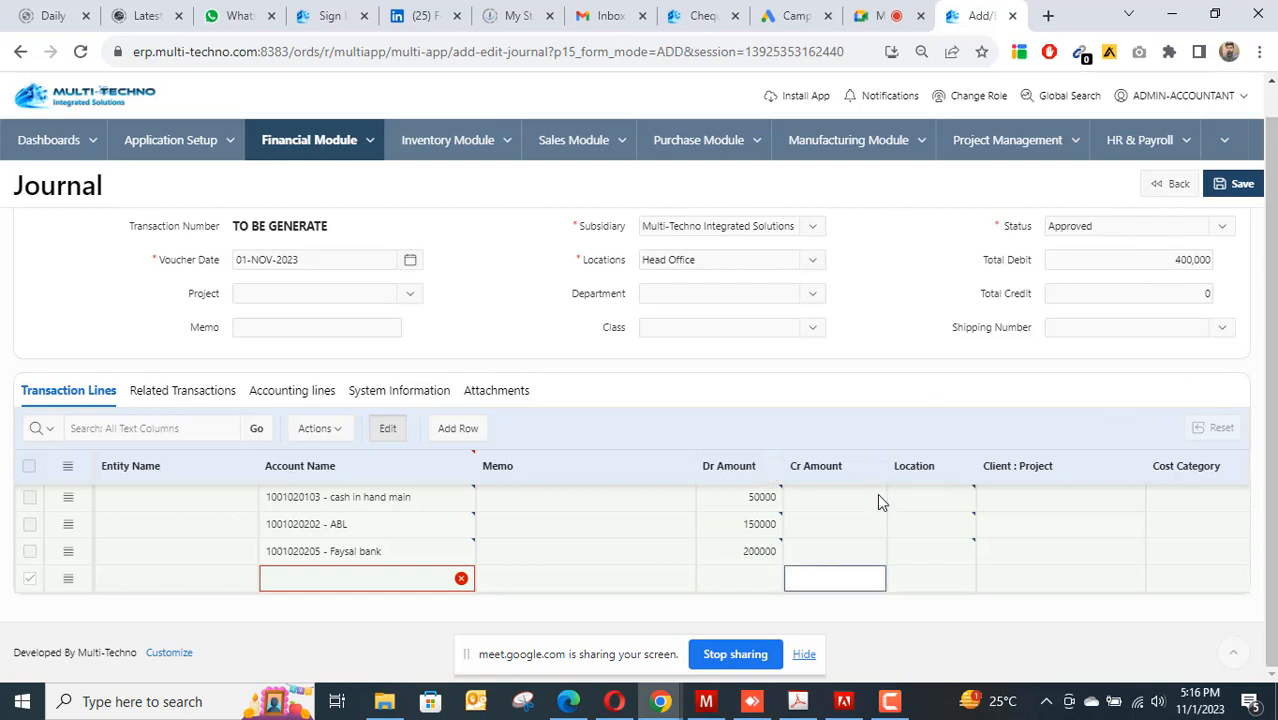
{"action": "type", "text": "400000"}
{"action": "left_click", "coordinate": [410, 579]}
{"action": "left_click", "coordinate": [466, 583]}
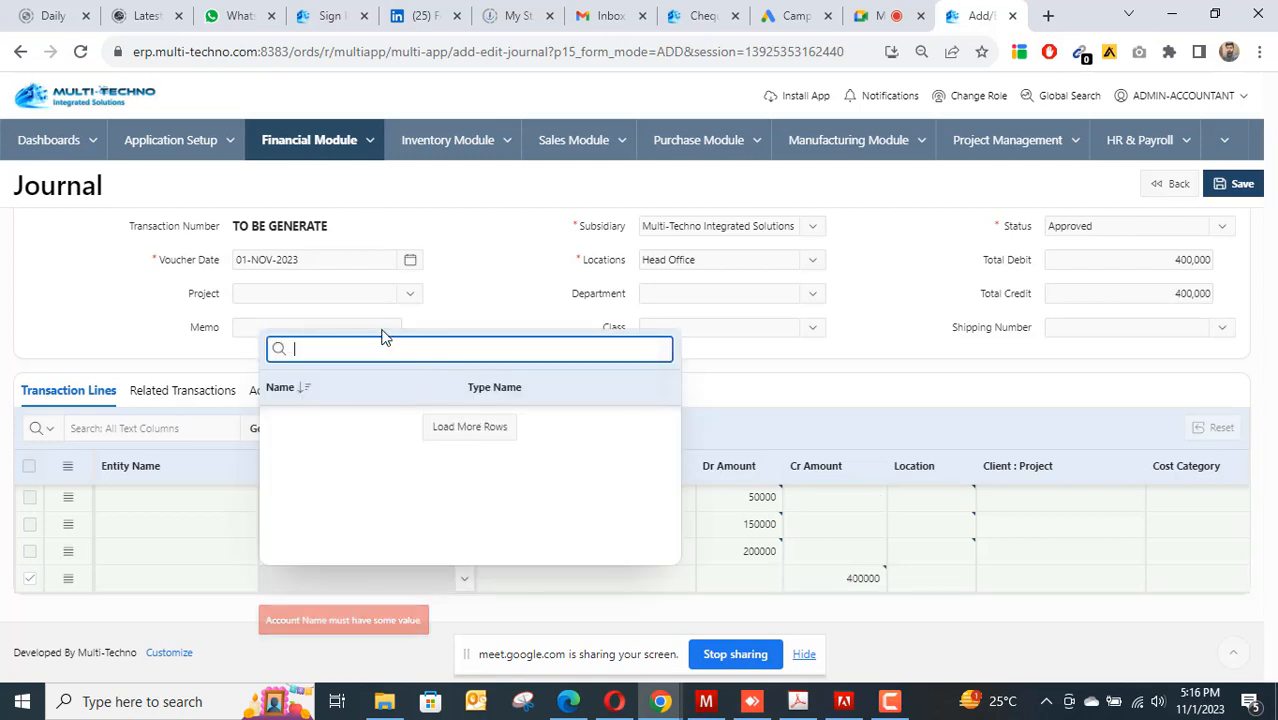
{"action": "type", "text": "OPENING"}
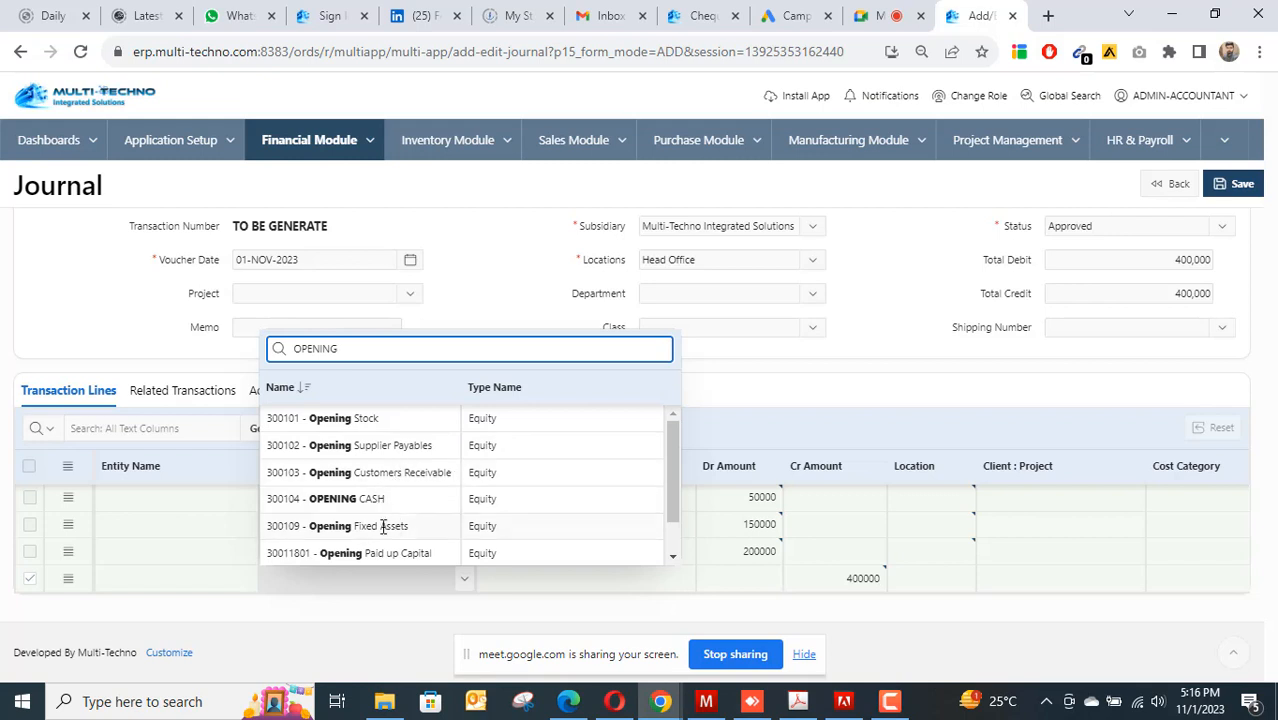
{"action": "scroll", "coordinate": [410, 548], "scroll_direction": "down", "scroll_amount": 1}
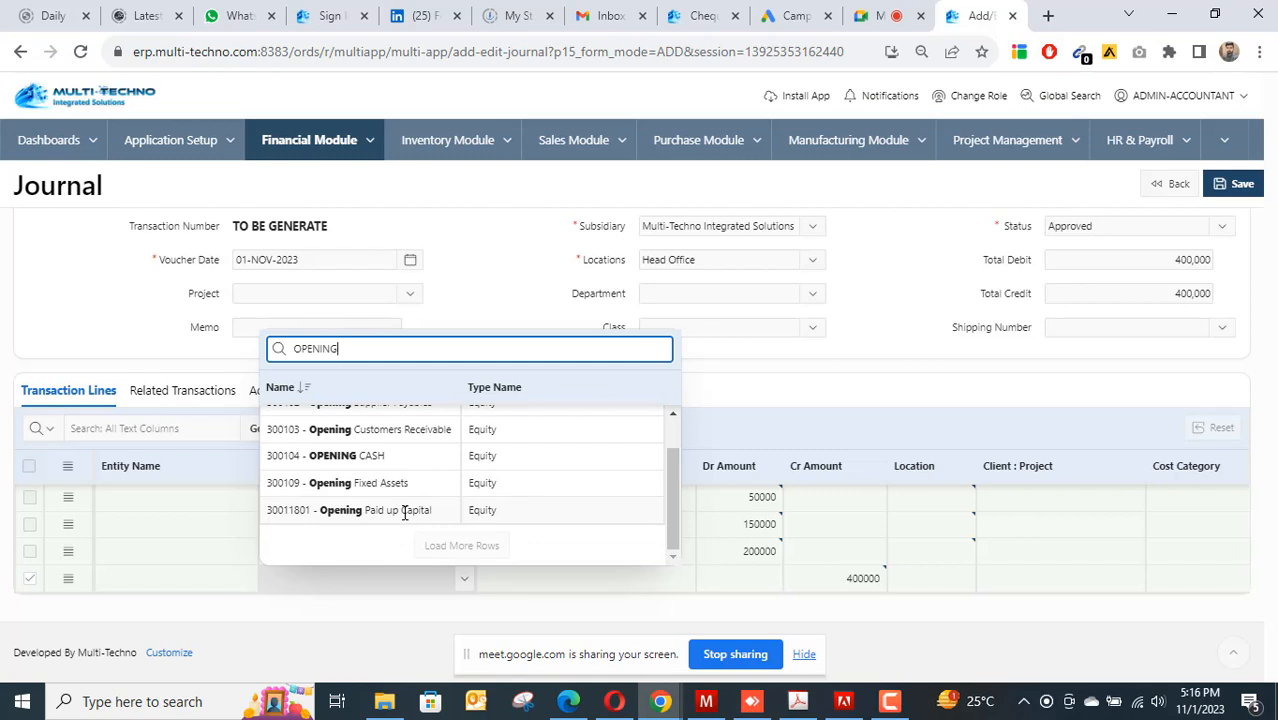
{"action": "left_click", "coordinate": [404, 511]}
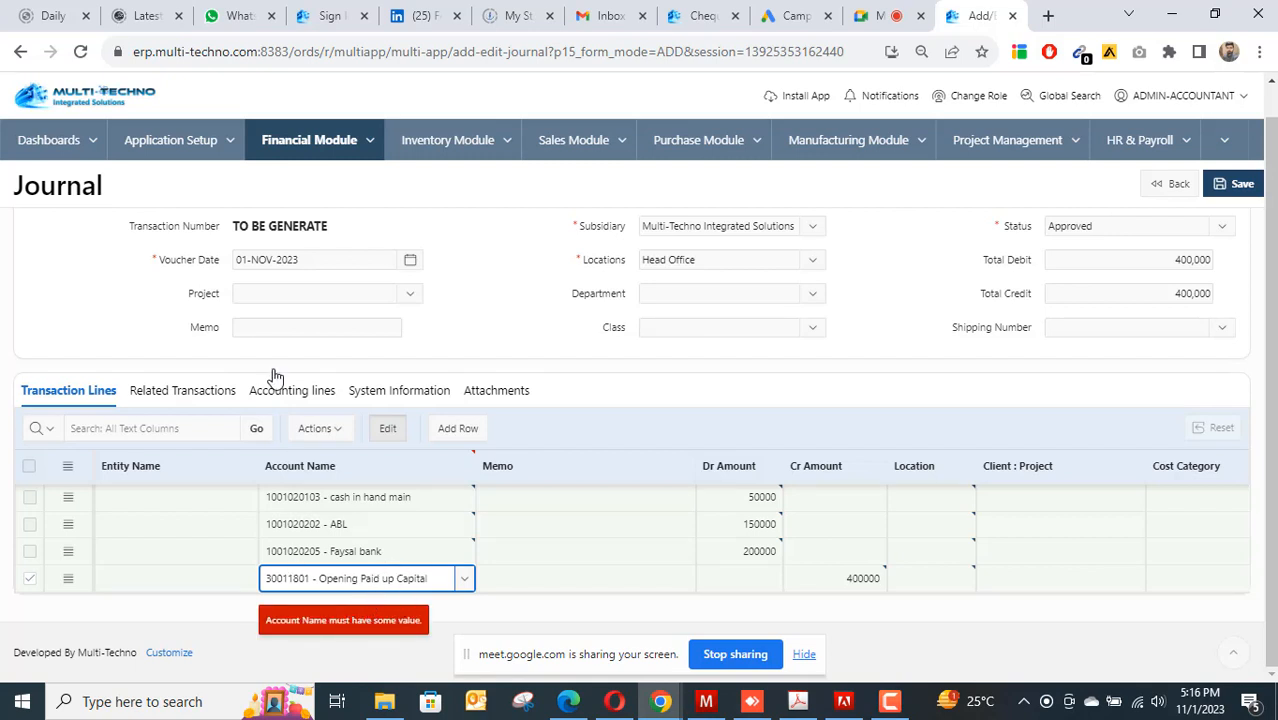
Enter "OPENING CASH ,BANK BALANCE AS A CAPITAL" as the journal's header memo.
{"action": "left_click", "coordinate": [285, 328]}
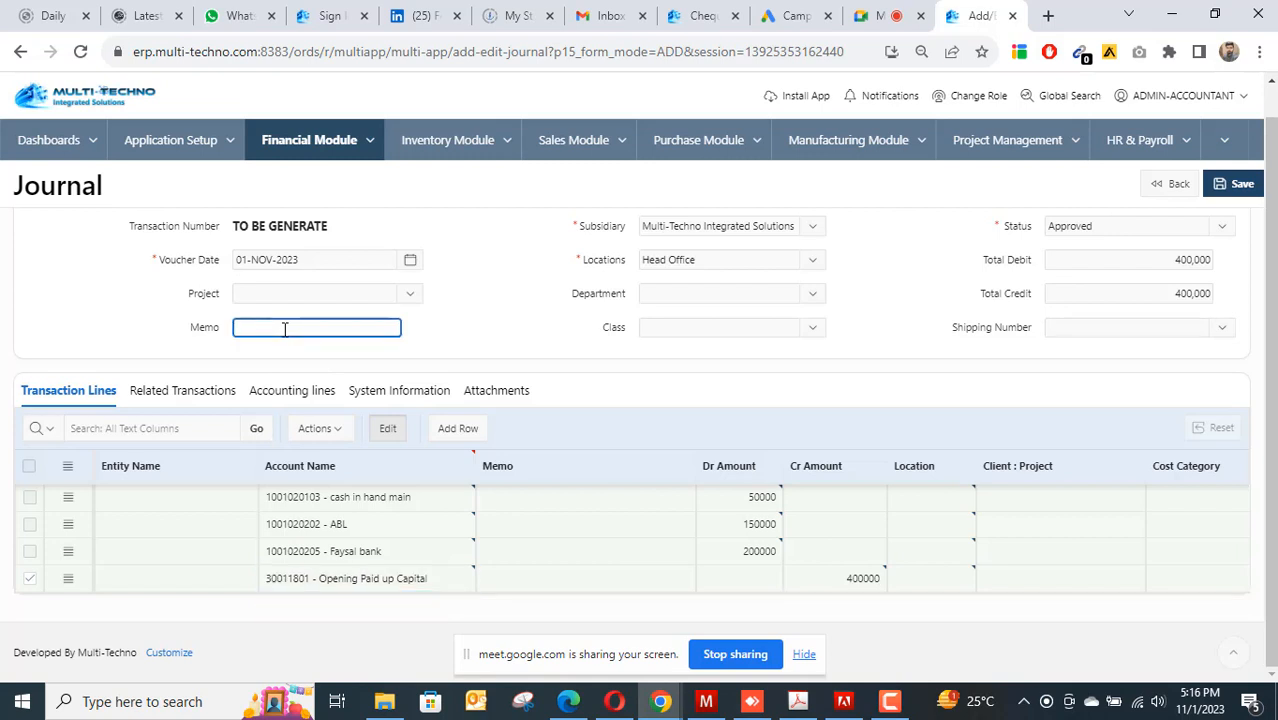
{"action": "type", "text": "OPENING"}
{"action": "type", "text": " CASH "}
{"action": "type", "text": ",BANK"}
{"action": "type", "text": " BALANCE AS A"}
{"action": "type", "text": " CAPITAL"}
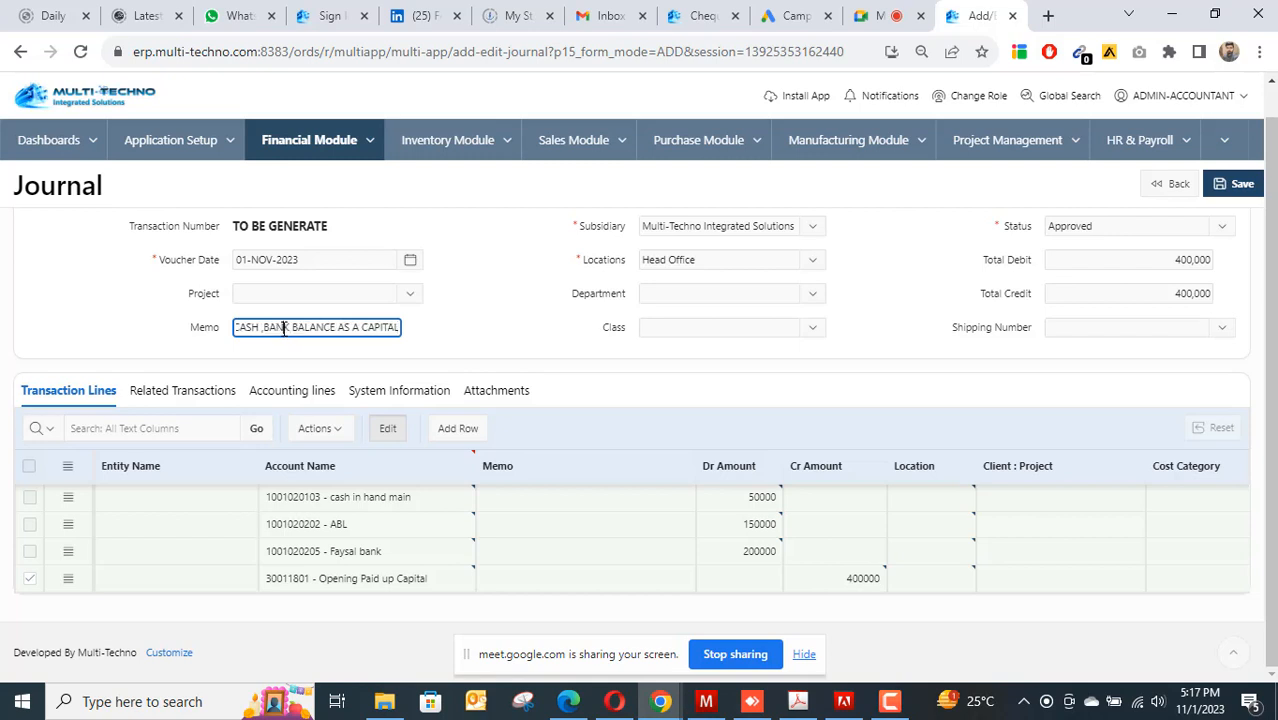
Copy the header memo text into the memo of all four transaction lines.
{"action": "key", "text": "ctrl+a"}
{"action": "key", "text": "ctrl+c"}
{"action": "left_click", "coordinate": [555, 500]}
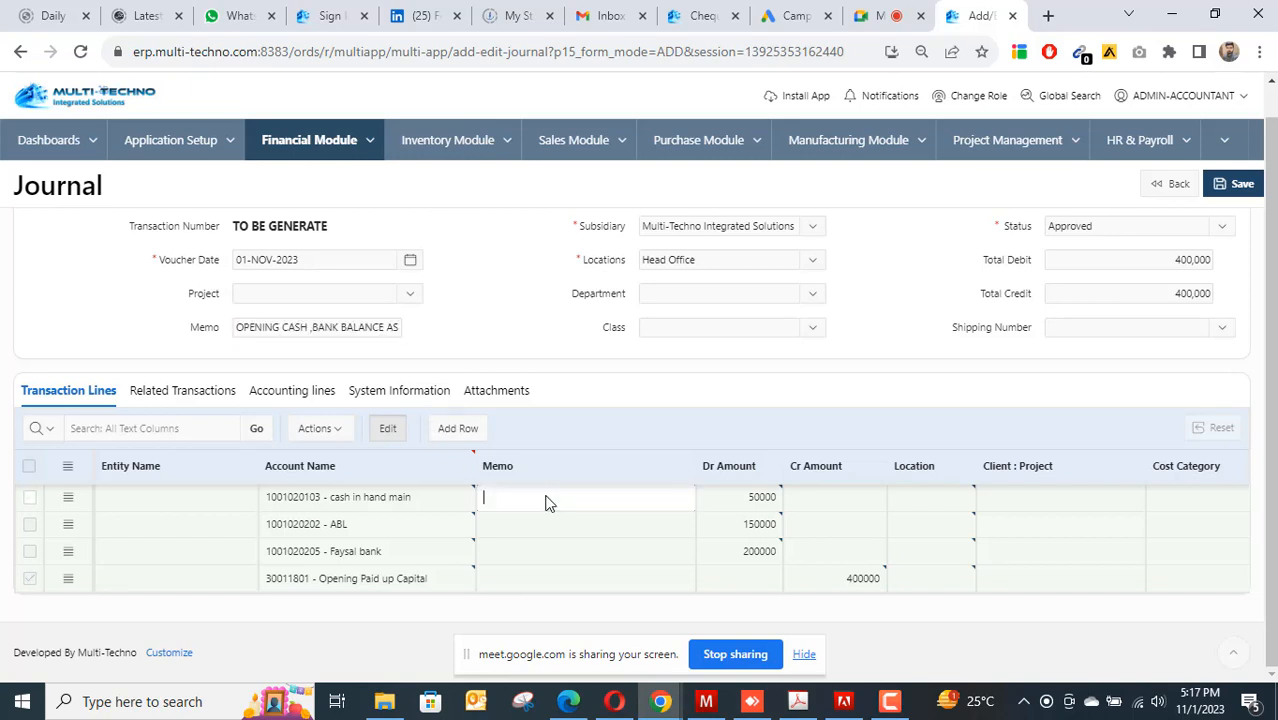
{"action": "key", "text": "ctrl+v"}
{"action": "left_click", "coordinate": [551, 514]}
{"action": "key", "text": "ctrl+v"}
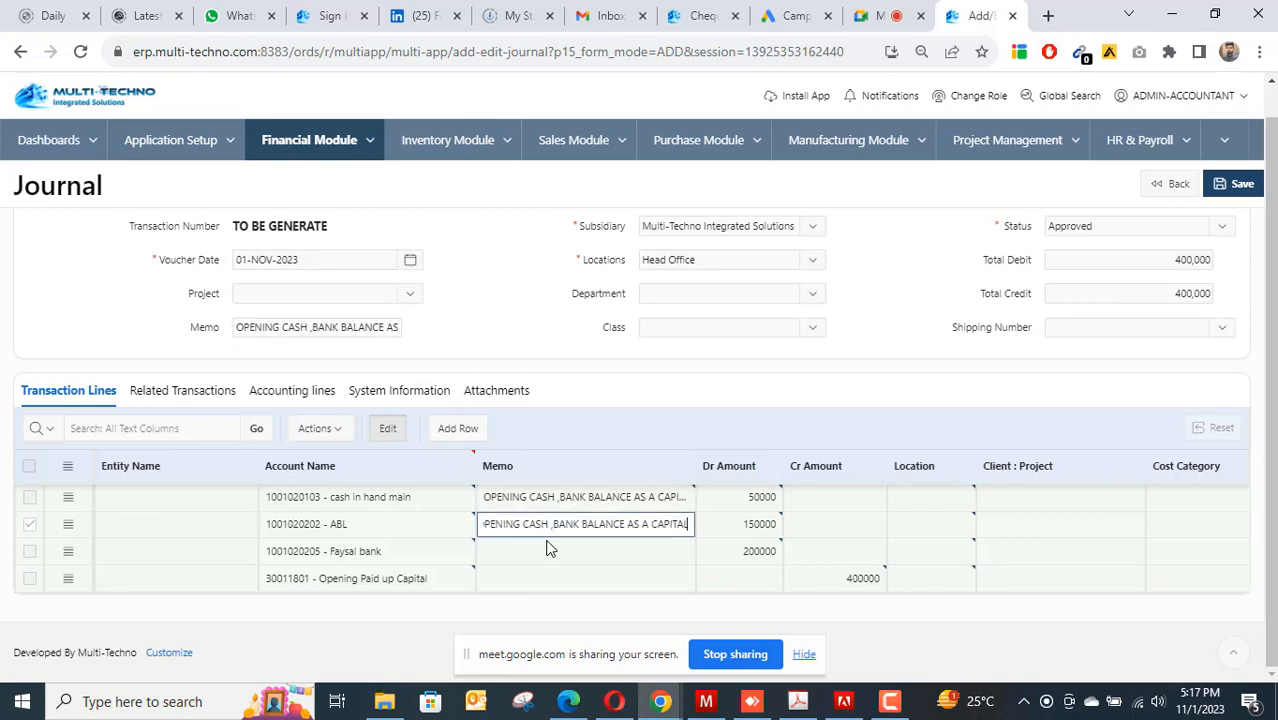
{"action": "left_click", "coordinate": [551, 550]}
{"action": "key", "text": "ctrl+v"}
{"action": "left_click", "coordinate": [551, 578]}
{"action": "key", "text": "ctrl+v"}
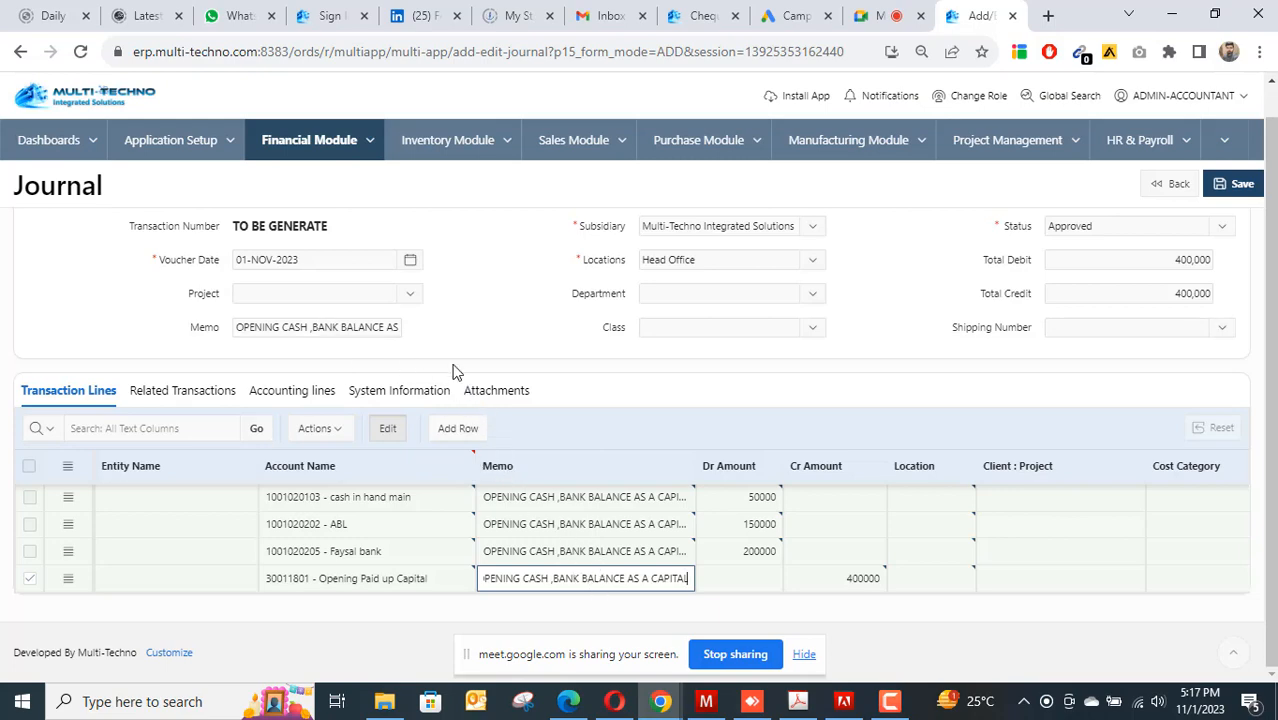
Save the journal entry and confirm saving the record.
{"action": "scroll", "coordinate": [430, 355], "scroll_direction": "up", "scroll_amount": 1}
{"action": "left_click", "coordinate": [1236, 183]}
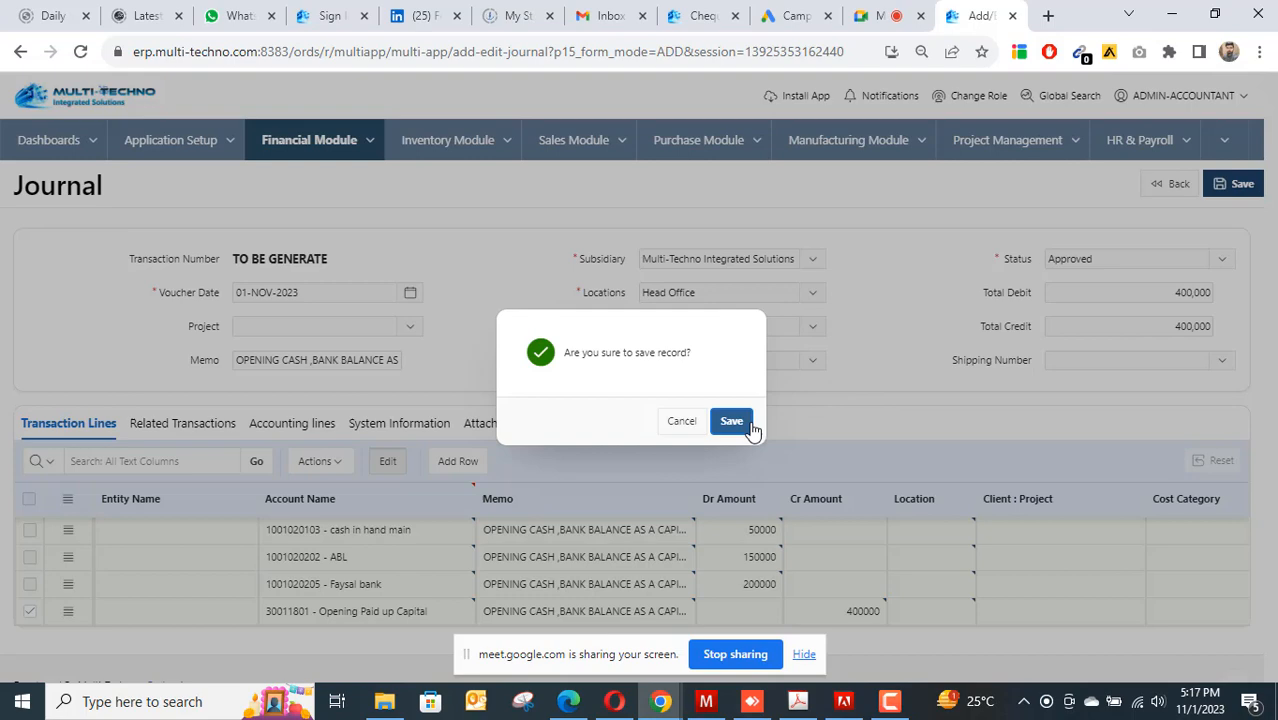
{"action": "left_click", "coordinate": [737, 424]}
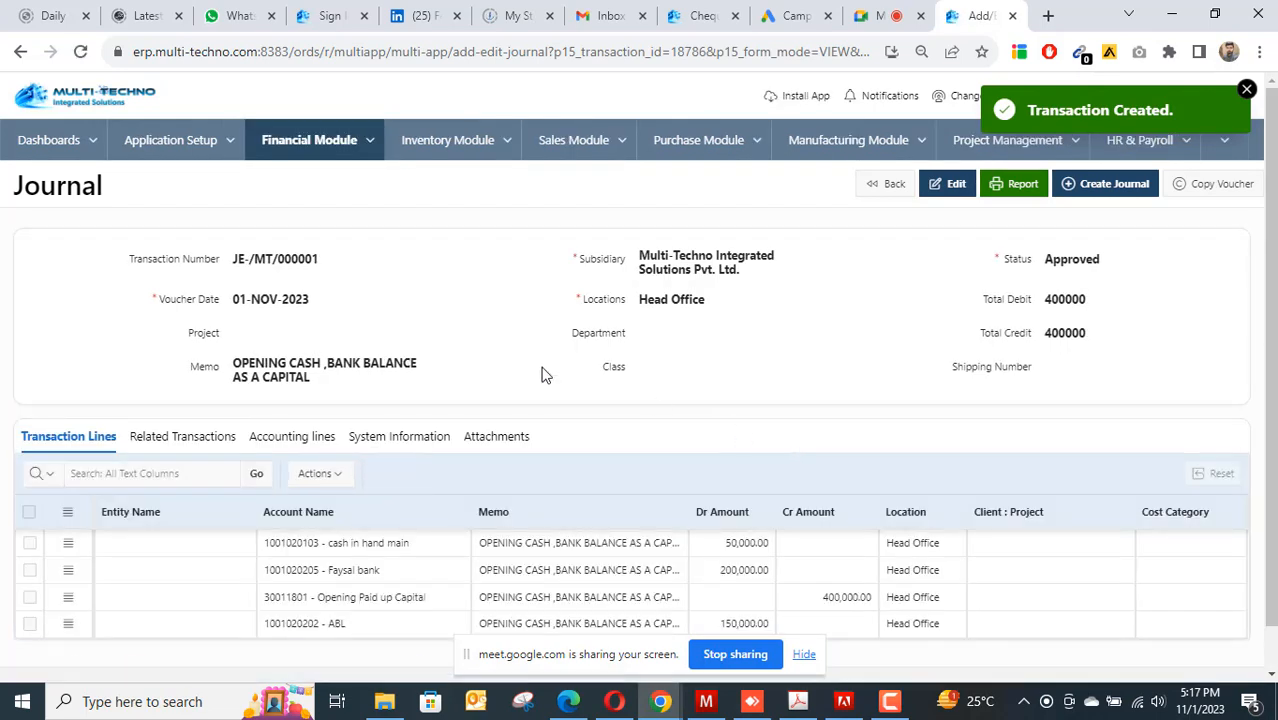
Review the saved journal entry and its printable voucher report, closing the report when done.
{"action": "scroll", "coordinate": [817, 390], "scroll_direction": "down", "scroll_amount": 1}
{"action": "scroll", "coordinate": [817, 390], "scroll_direction": "up", "scroll_amount": 1}
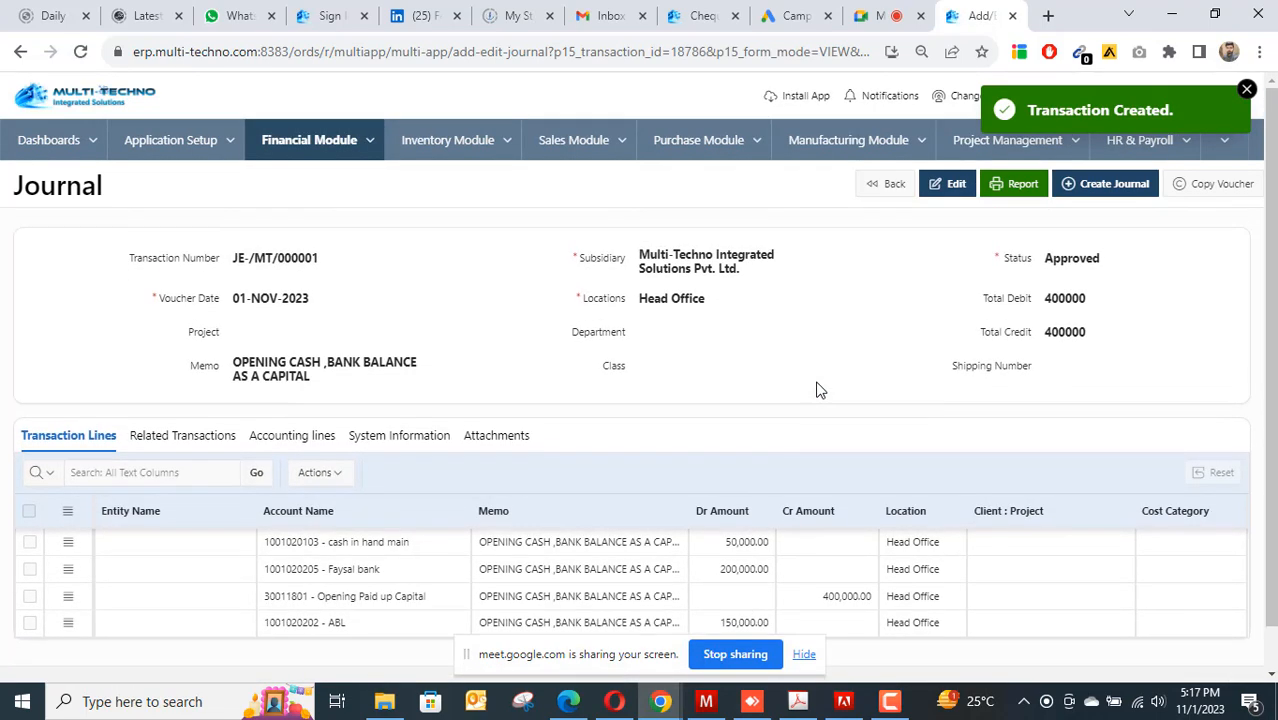
{"action": "left_click", "coordinate": [1018, 190]}
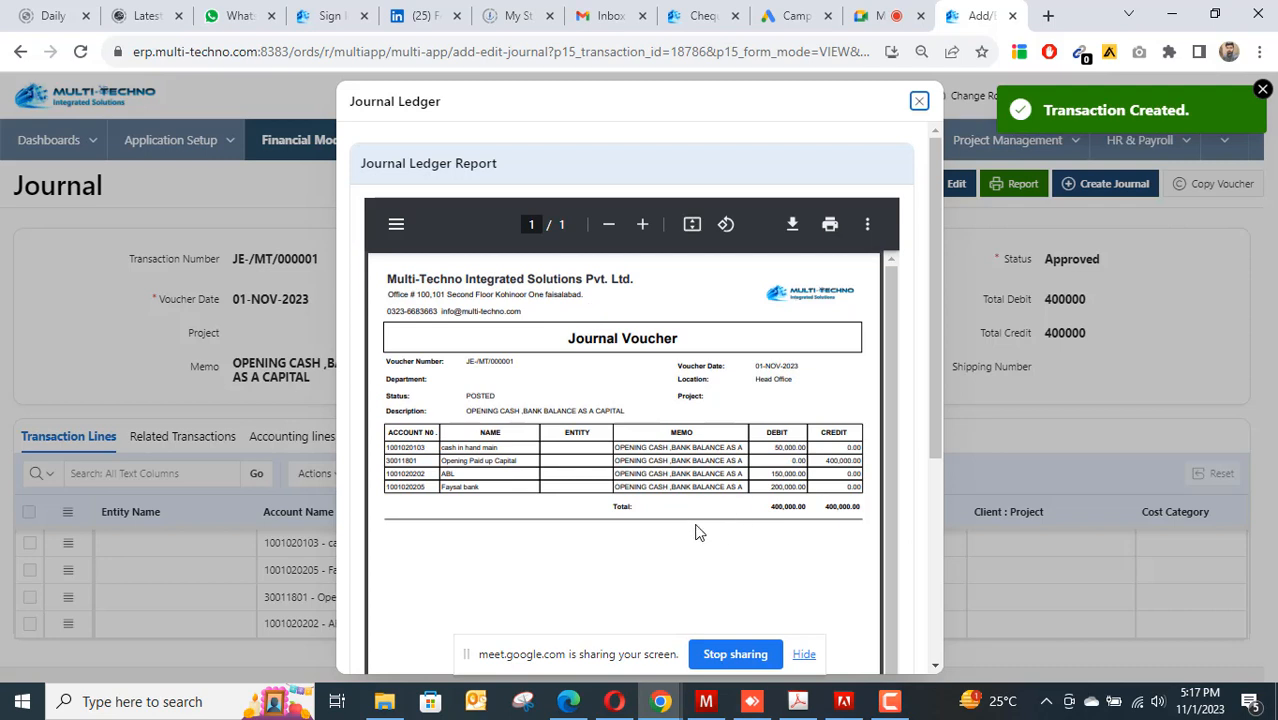
{"action": "left_click", "coordinate": [918, 101]}
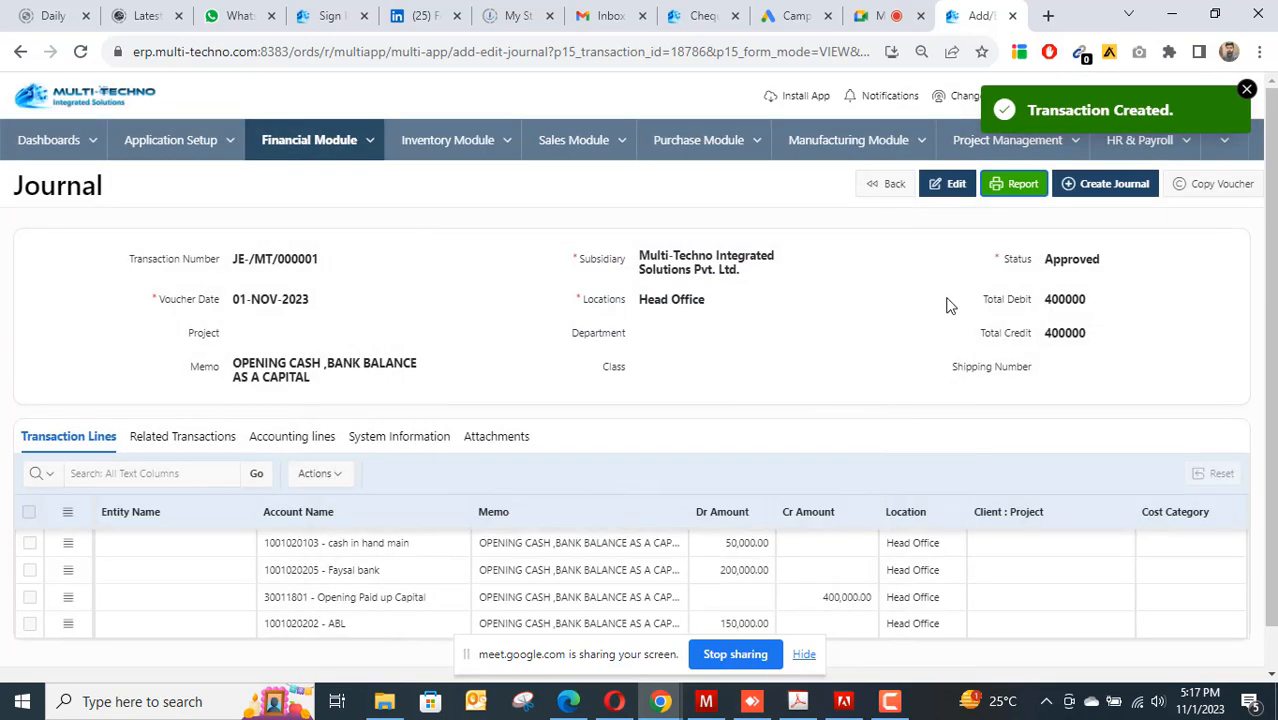
Leave the journal entry and go to the chart of accounts page in the financial module's accounting setup.
{"action": "left_click", "coordinate": [887, 188]}
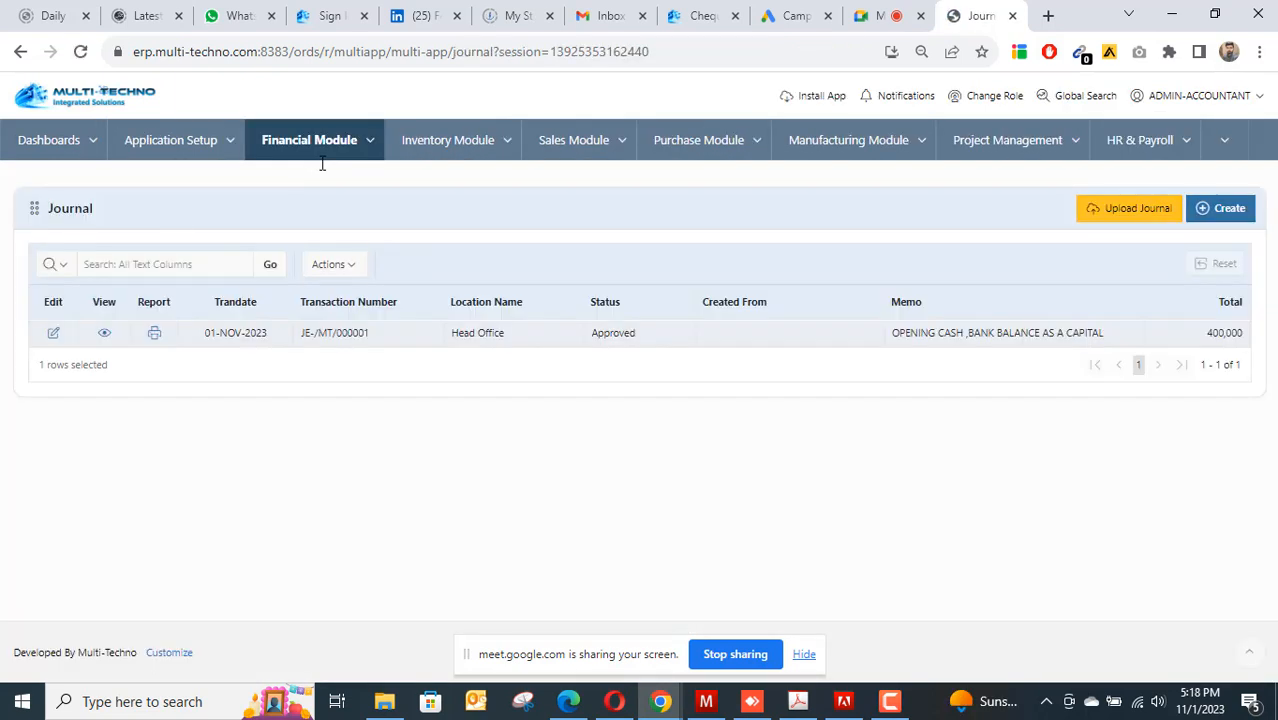
{"action": "left_click", "coordinate": [370, 145]}
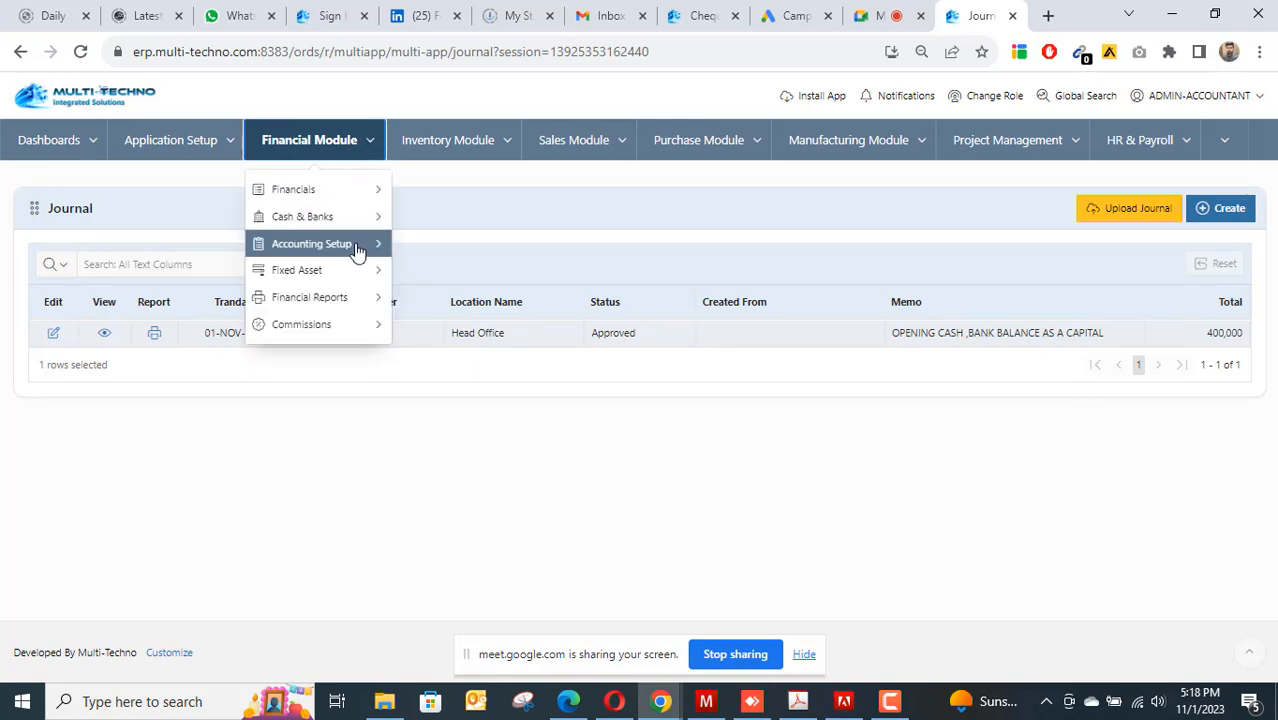
{"action": "mouse_move", "coordinate": [350, 245]}
{"action": "left_click", "coordinate": [479, 248]}
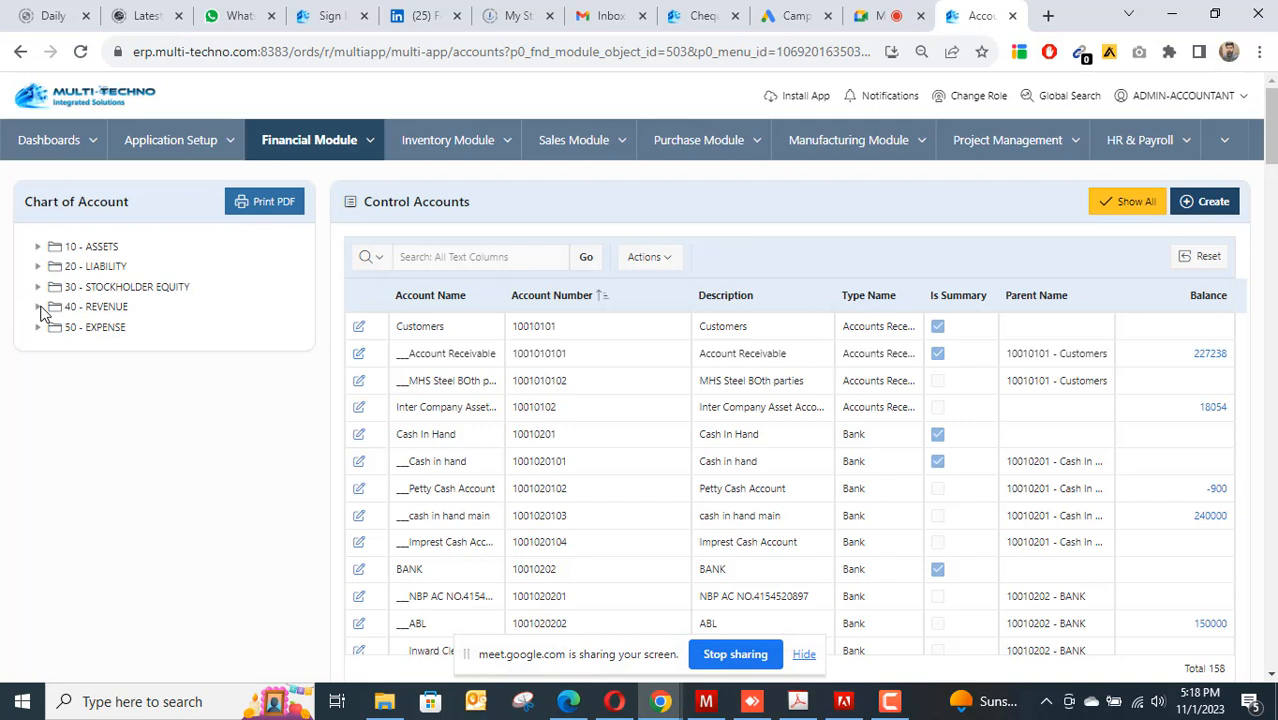
Expand ASSETS and 1002 - FIXED ASSET in the account tree and look through the fixed asset accounts.
{"action": "left_click", "coordinate": [38, 246]}
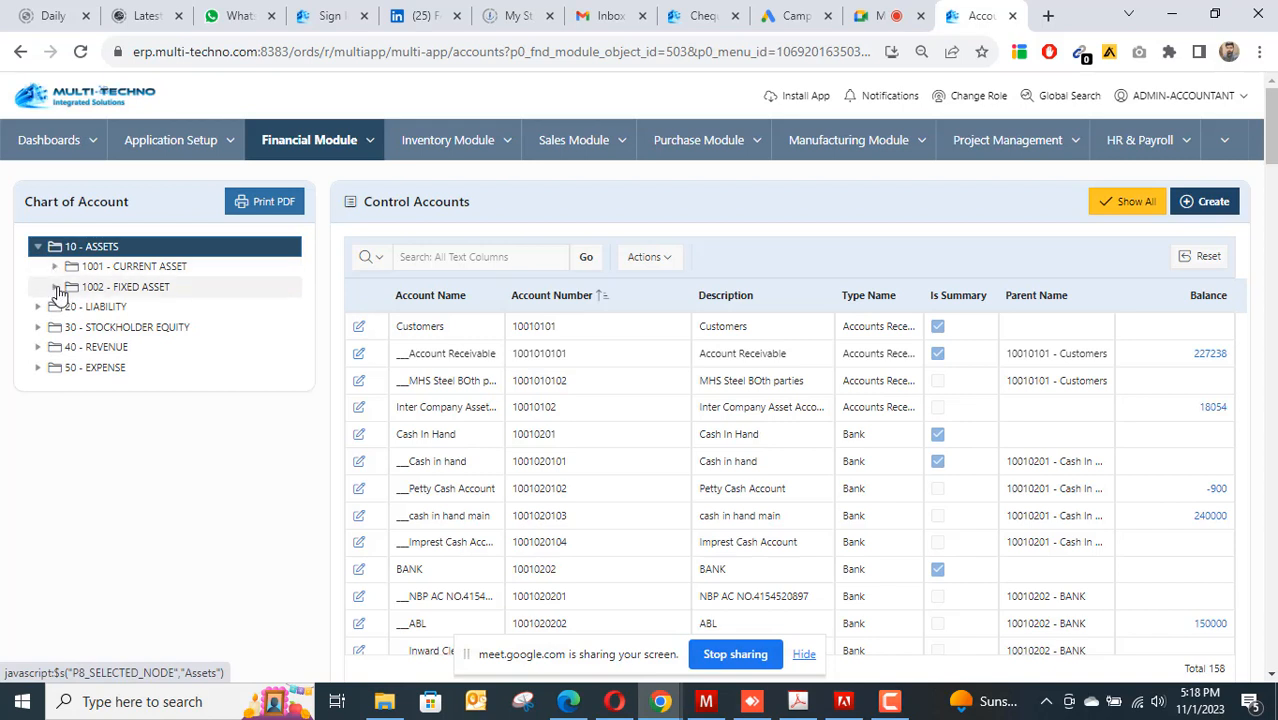
{"action": "left_click", "coordinate": [56, 288]}
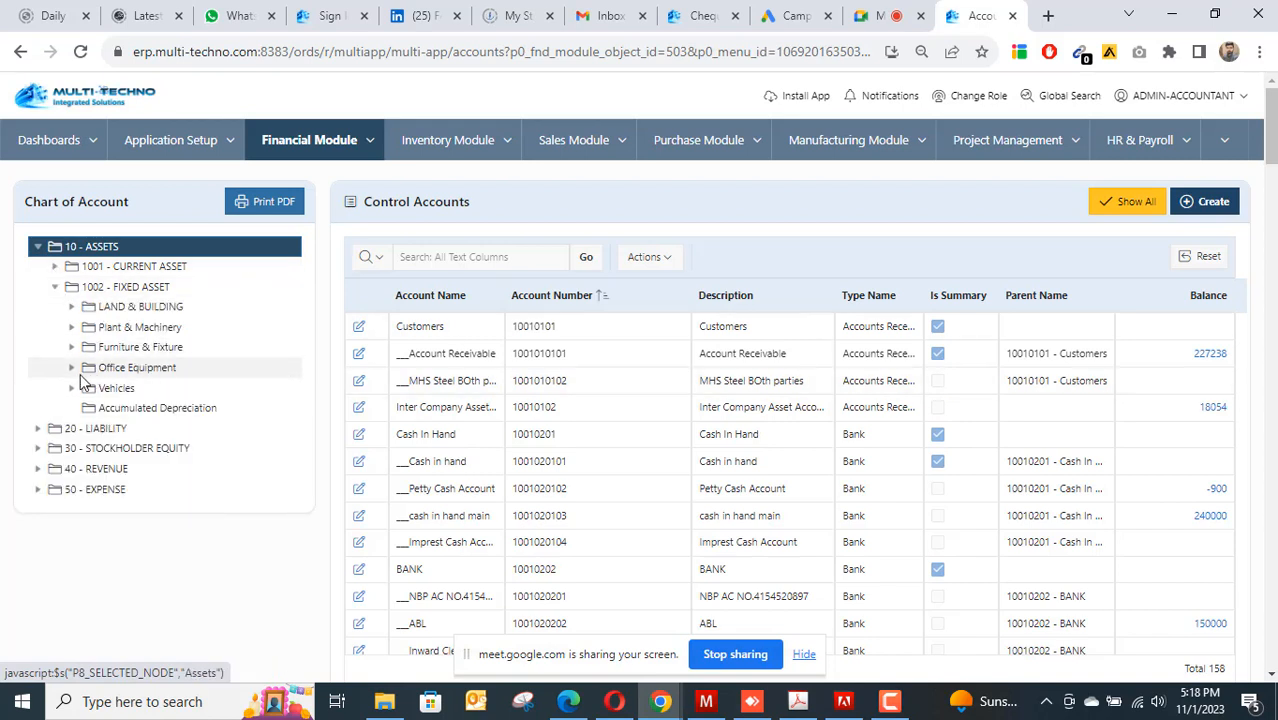
{"action": "left_click", "coordinate": [110, 287]}
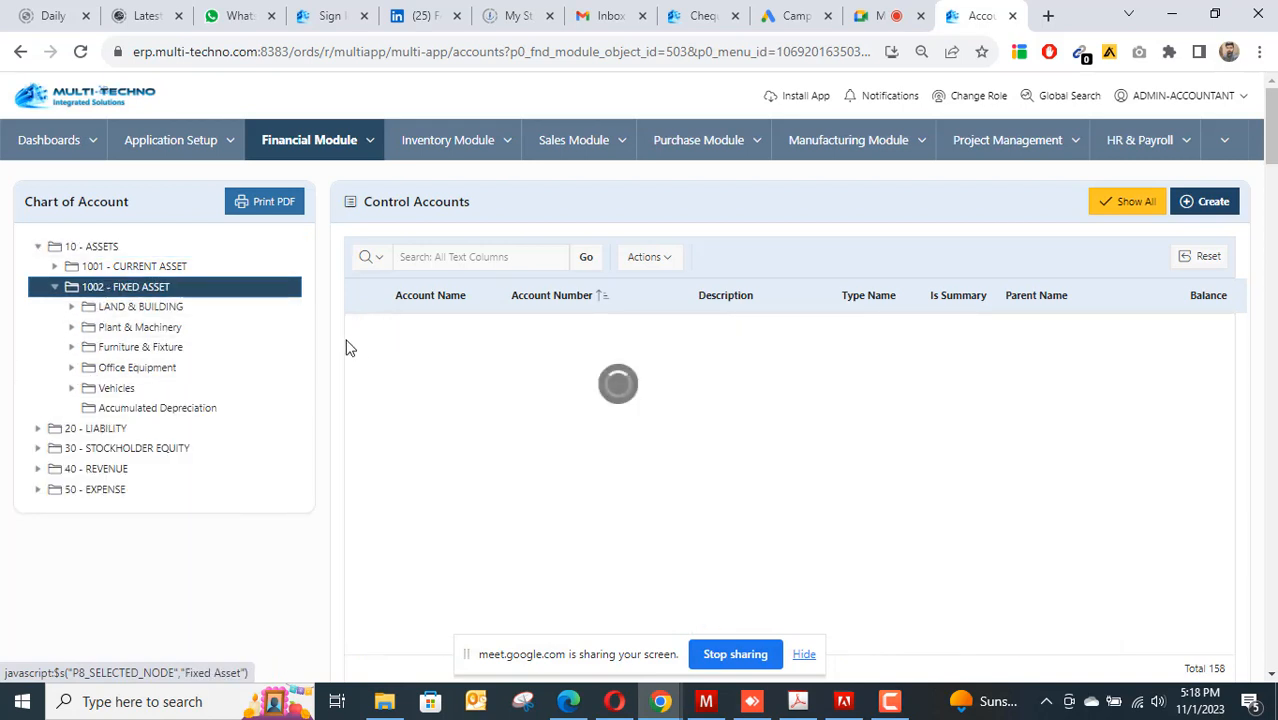
{"action": "scroll", "coordinate": [590, 408], "scroll_direction": "down", "scroll_amount": 4}
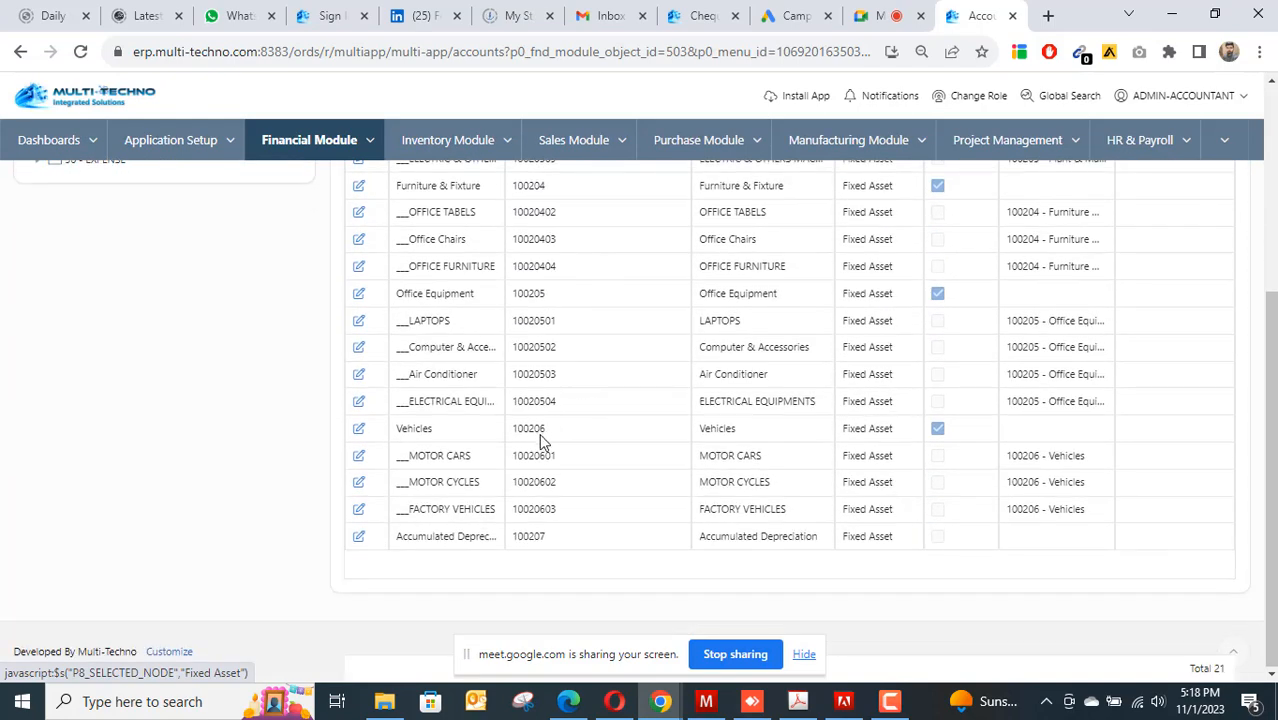
{"action": "scroll", "coordinate": [540, 440], "scroll_direction": "up", "scroll_amount": 3}
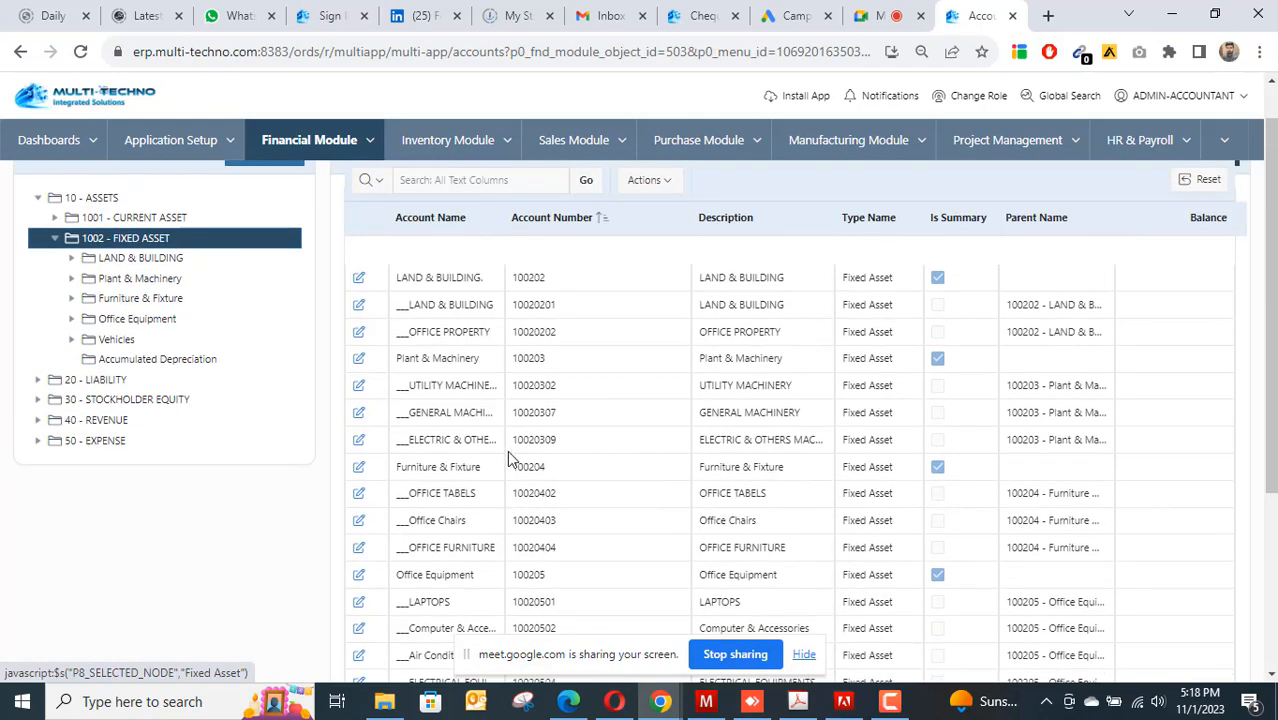
{"action": "scroll", "coordinate": [508, 458], "scroll_direction": "up", "scroll_amount": 2}
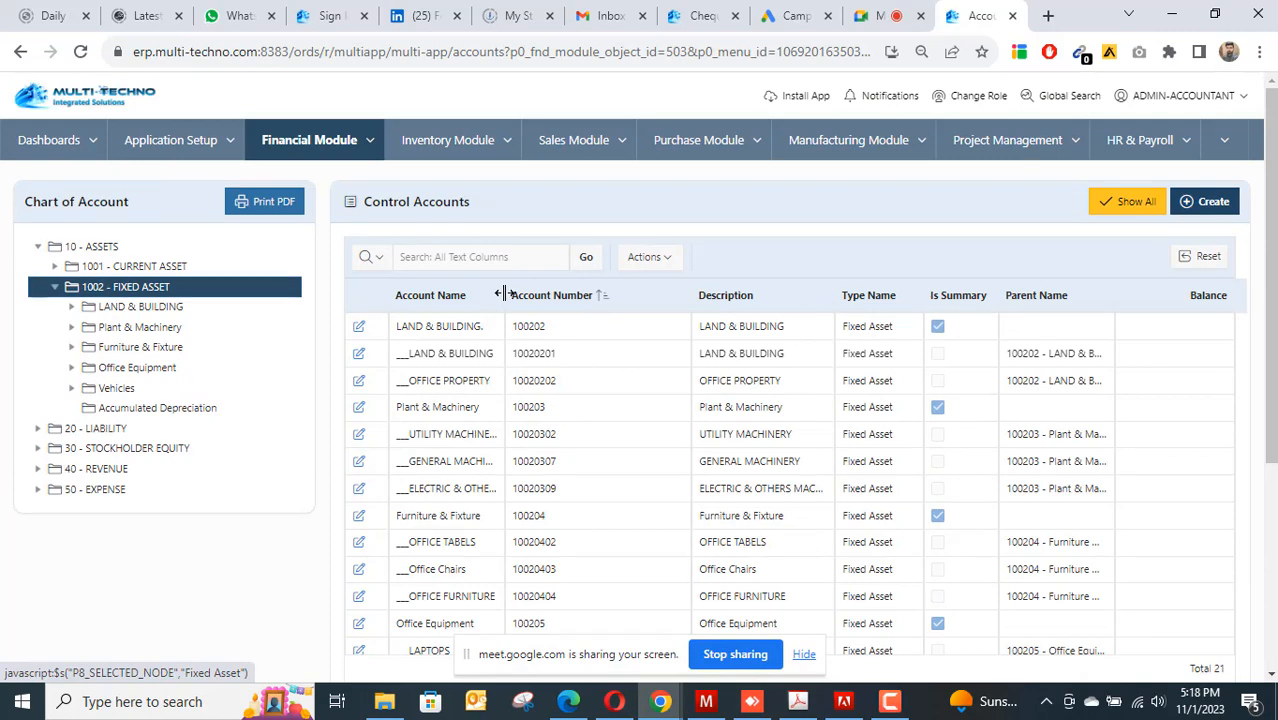
Widen the Account Name column to fit the full names and review the fixed asset accounts again.
{"action": "left_click_drag", "start_coordinate": [507, 294], "coordinate": [578, 295]}
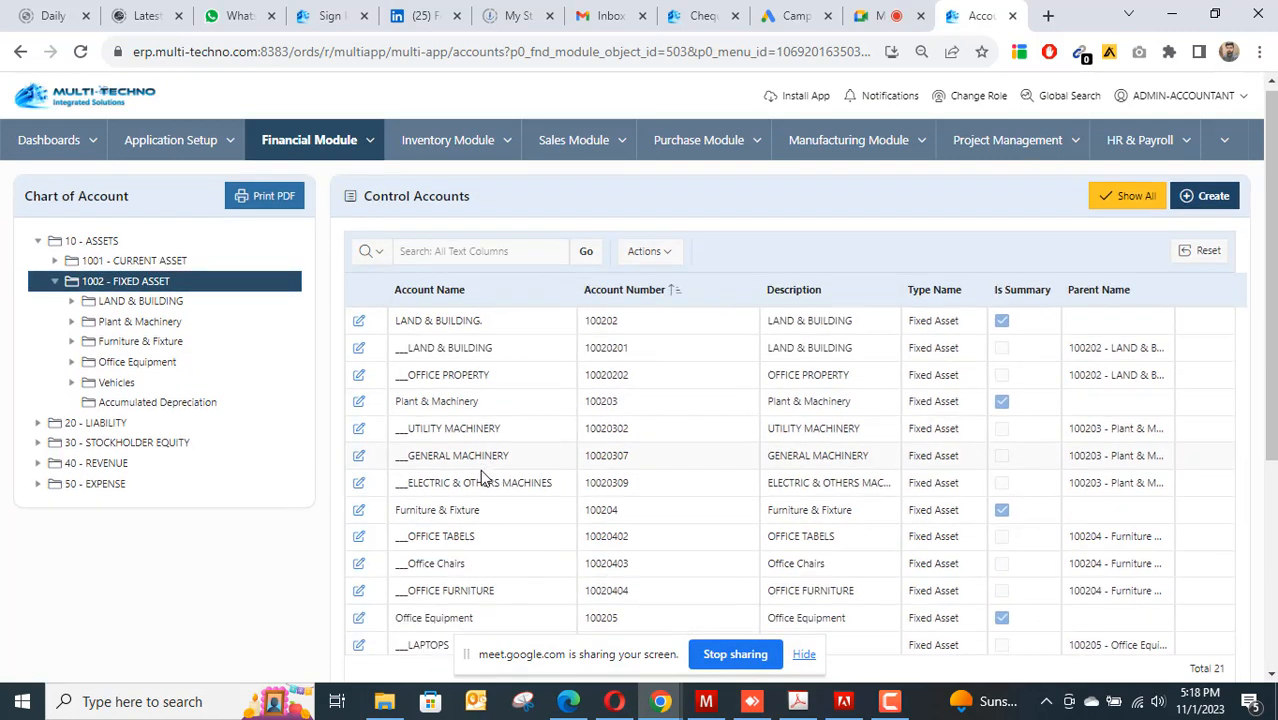
{"action": "scroll", "coordinate": [484, 470], "scroll_direction": "down", "scroll_amount": 2}
{"action": "scroll", "coordinate": [487, 462], "scroll_direction": "down", "scroll_amount": 2}
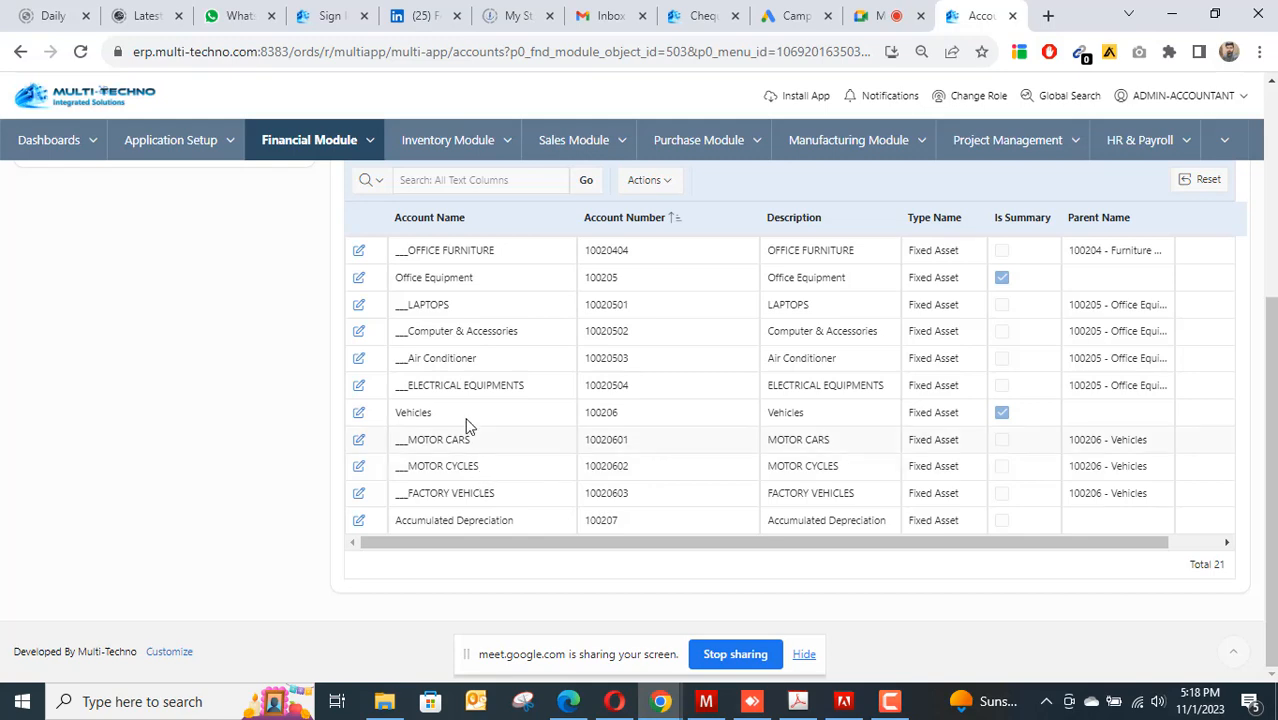
{"action": "scroll", "coordinate": [462, 344], "scroll_direction": "up", "scroll_amount": 4}
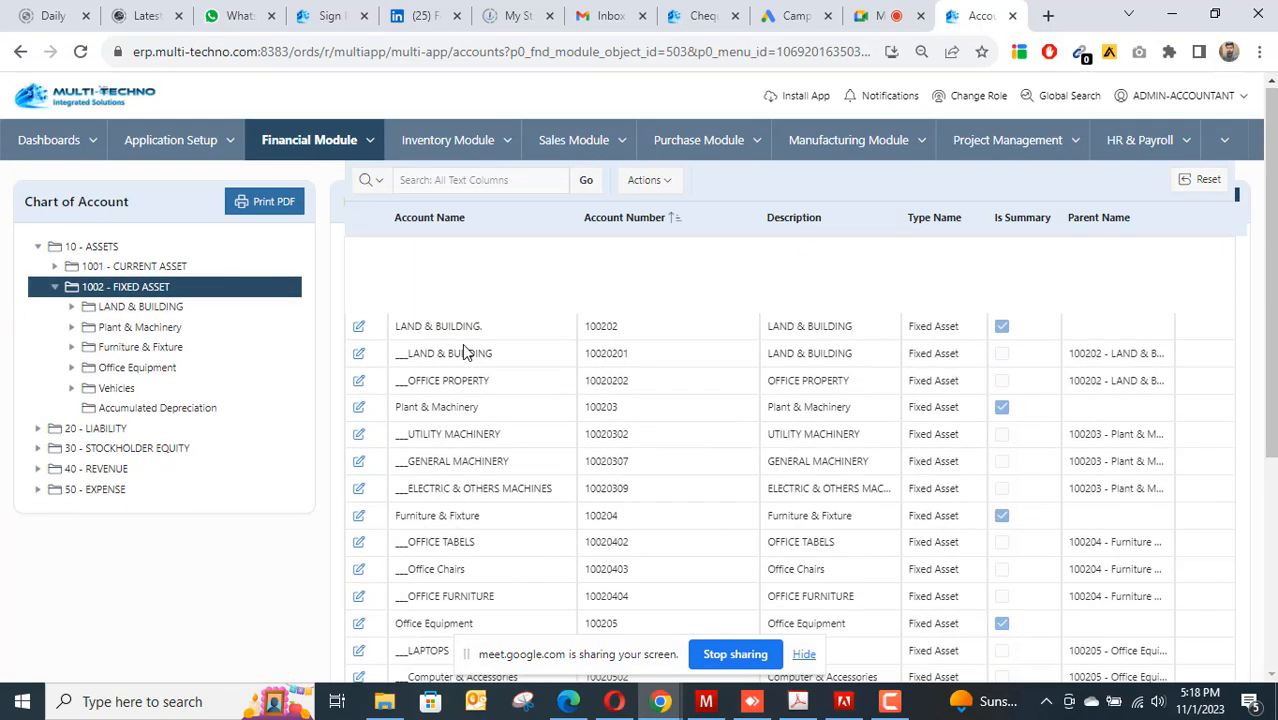
Go to the Journal page in the financial module's Financials section and start a new journal voucher.
{"action": "left_click", "coordinate": [365, 140]}
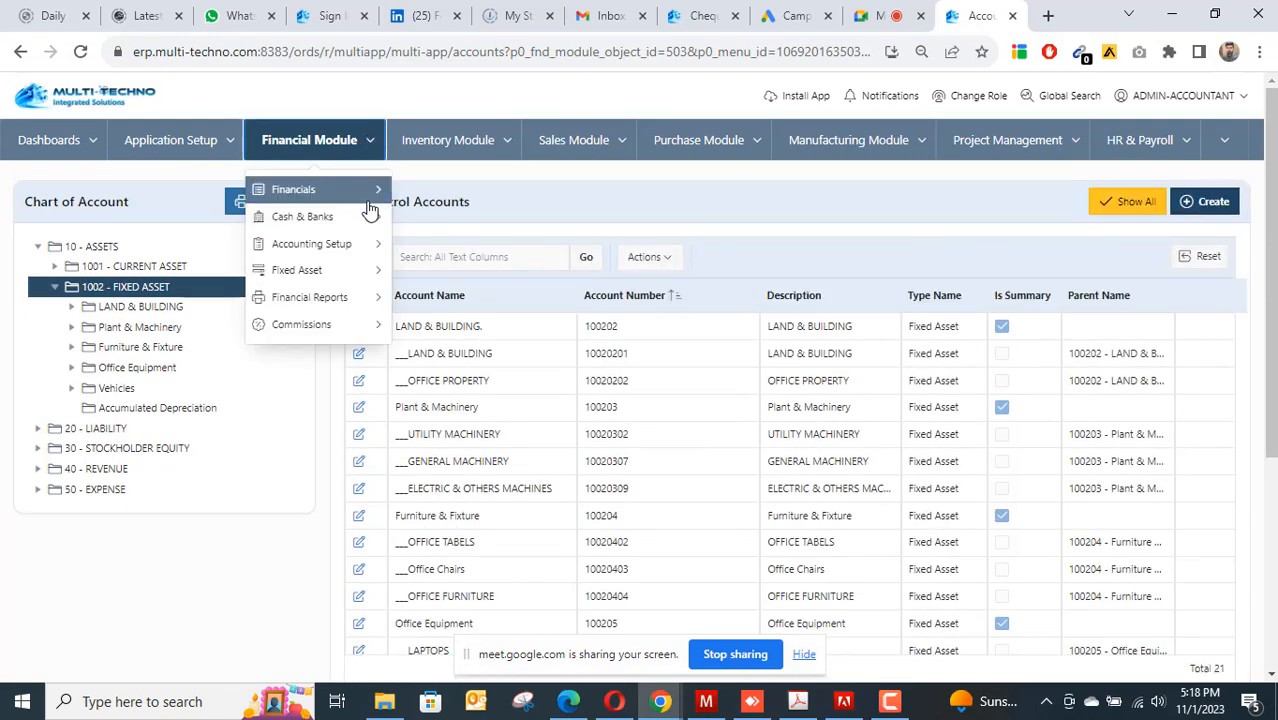
{"action": "mouse_move", "coordinate": [330, 189]}
{"action": "left_click", "coordinate": [485, 202]}
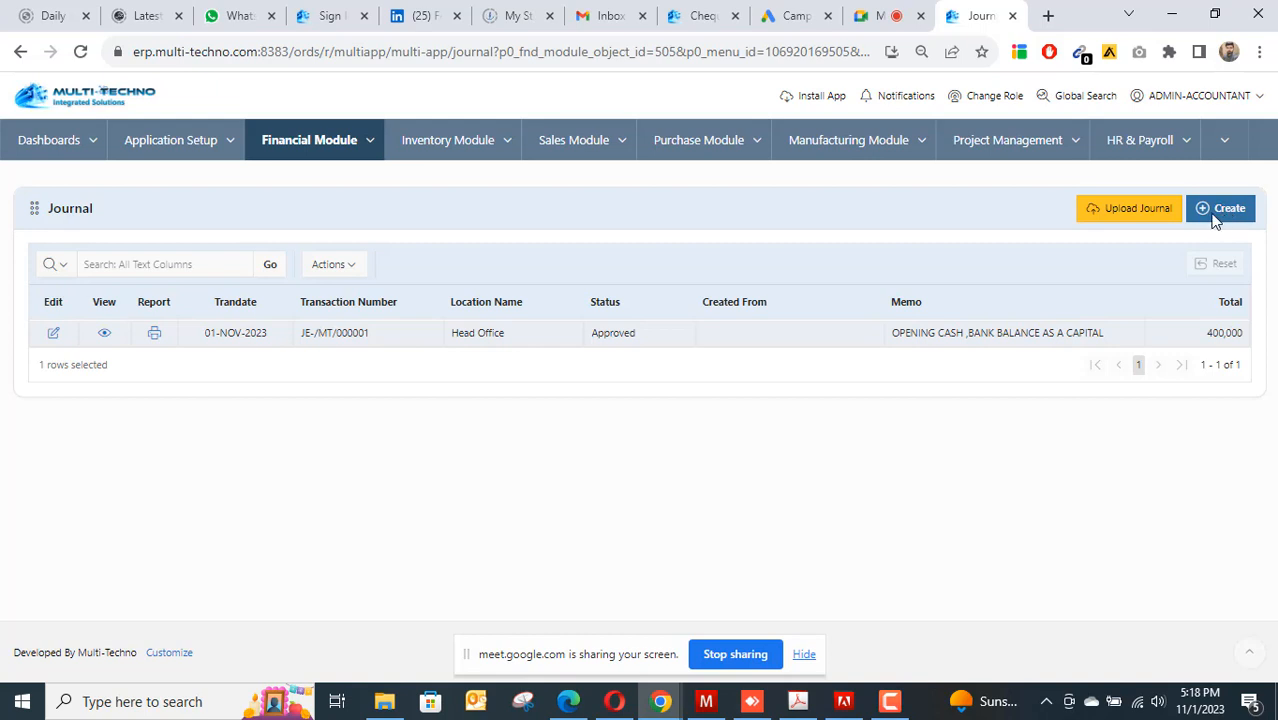
{"action": "left_click", "coordinate": [1216, 214]}
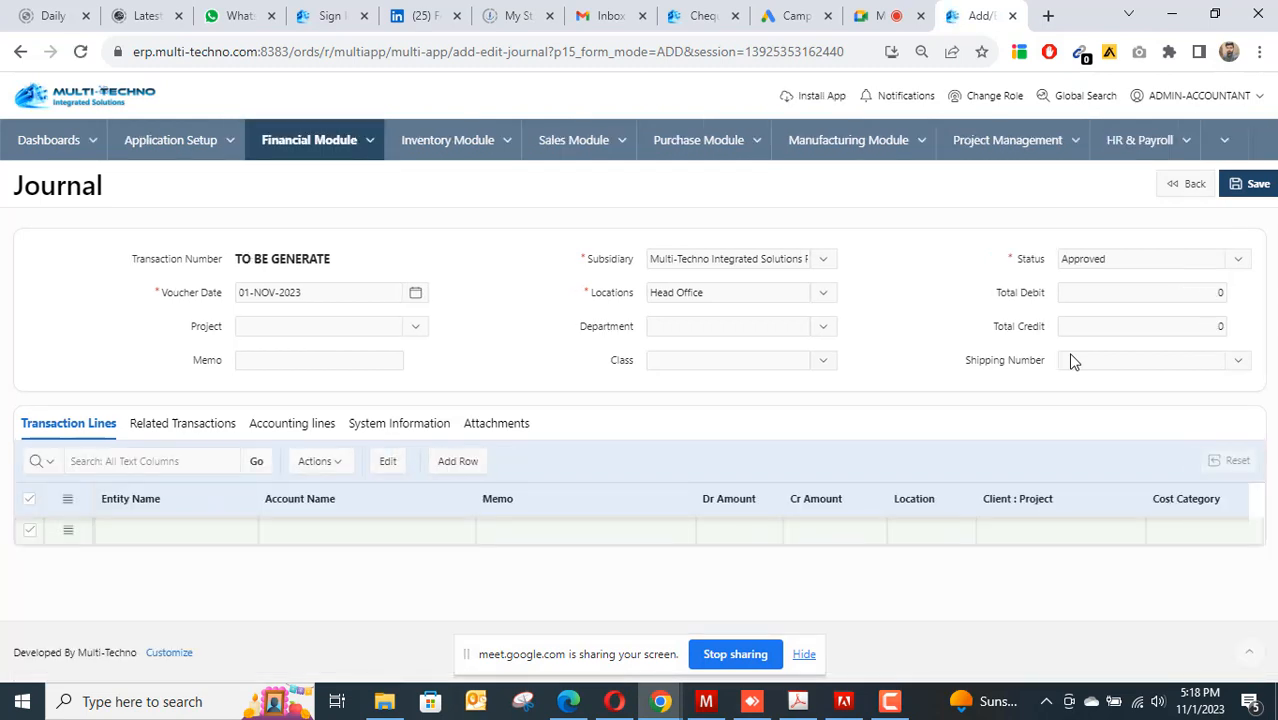
Add four more transaction lines to the new journal, making five in total.
{"action": "left_click", "coordinate": [460, 464]}
{"action": "left_click", "coordinate": [460, 464]}
{"action": "left_click", "coordinate": [460, 464]}
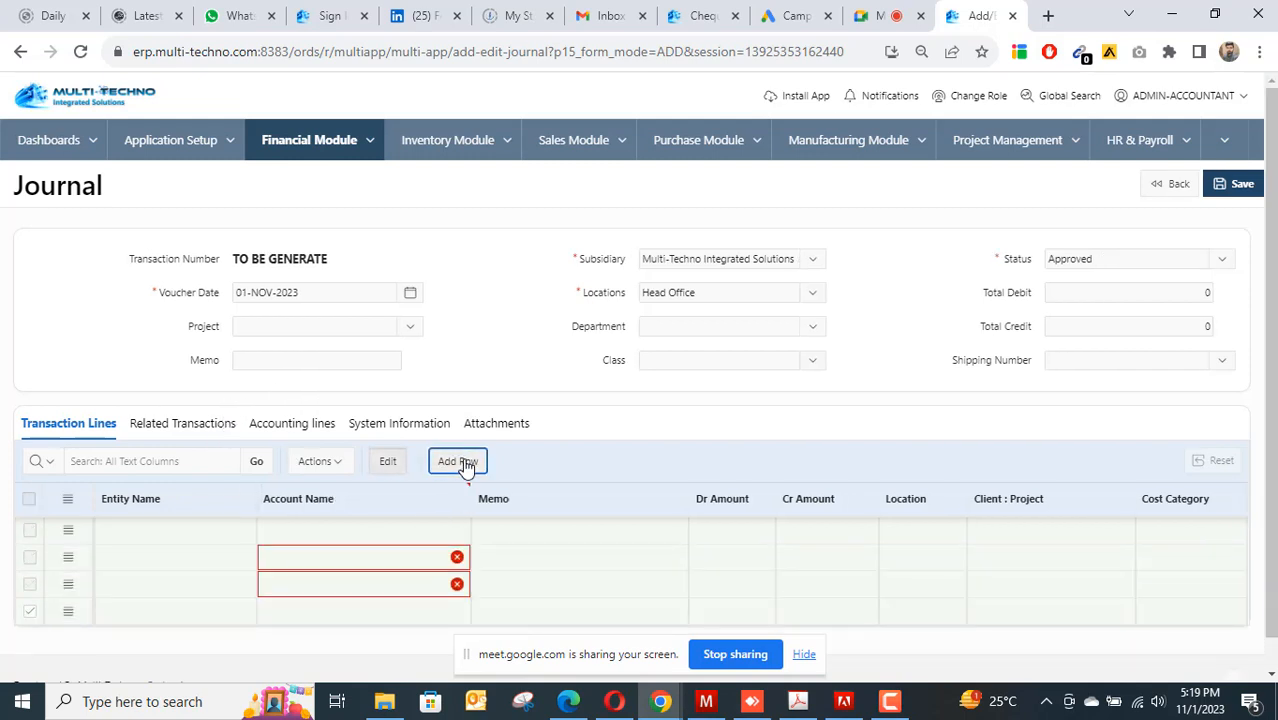
{"action": "left_click", "coordinate": [460, 464]}
{"action": "scroll", "coordinate": [483, 378], "scroll_direction": "down", "scroll_amount": 1}
Find the fixed asset accounts and set the first line's account to 10020302 - UTILITY MACHINERY.
{"action": "left_click", "coordinate": [428, 475]}
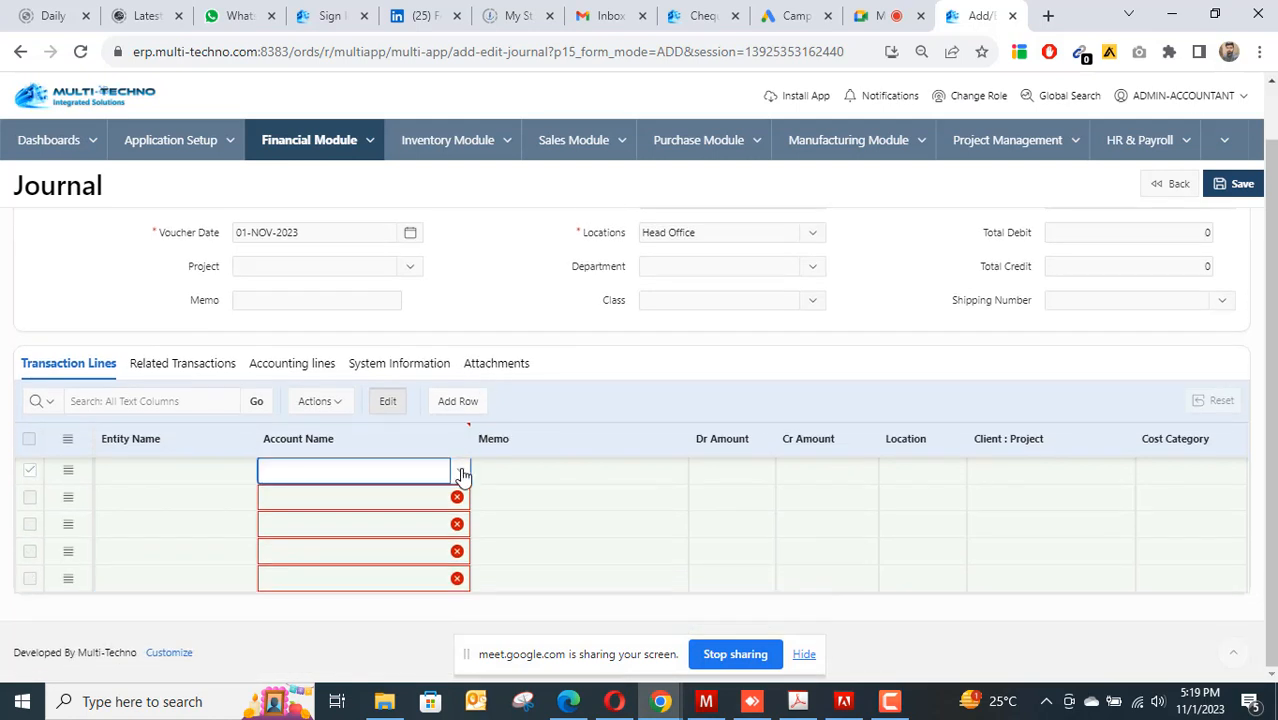
{"action": "left_click", "coordinate": [462, 474]}
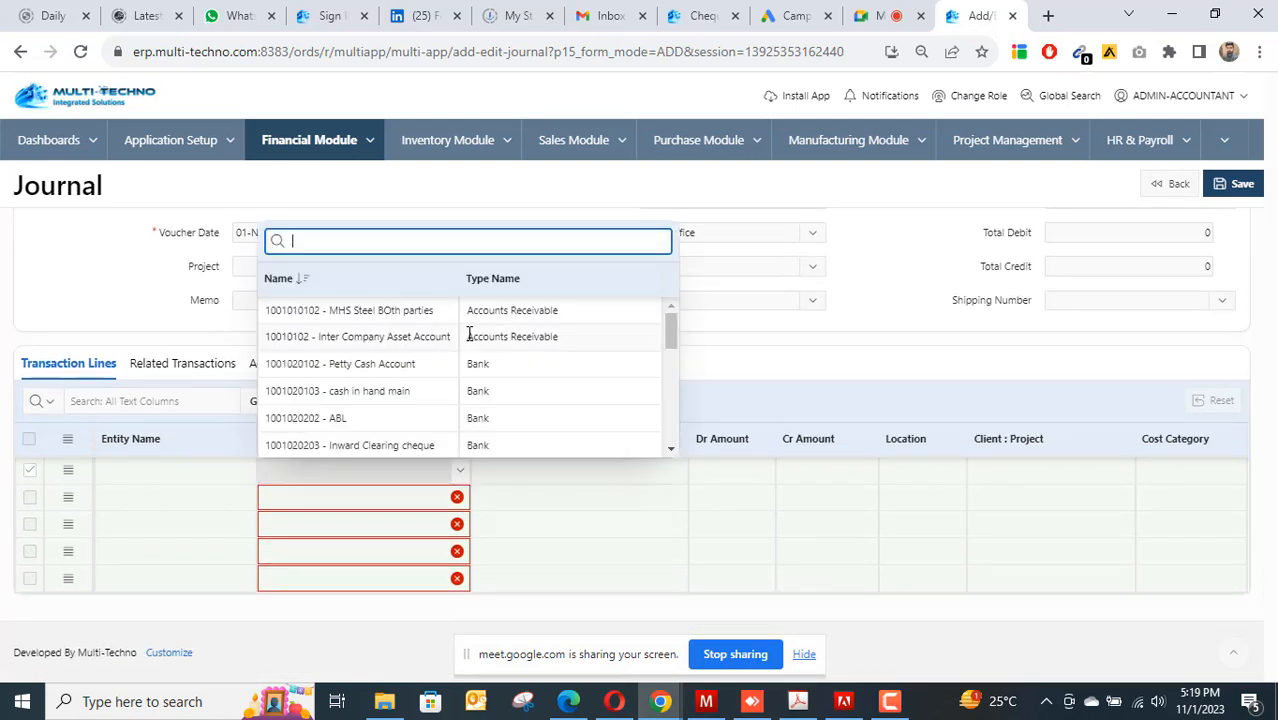
{"action": "type", "text": "FIXED"}
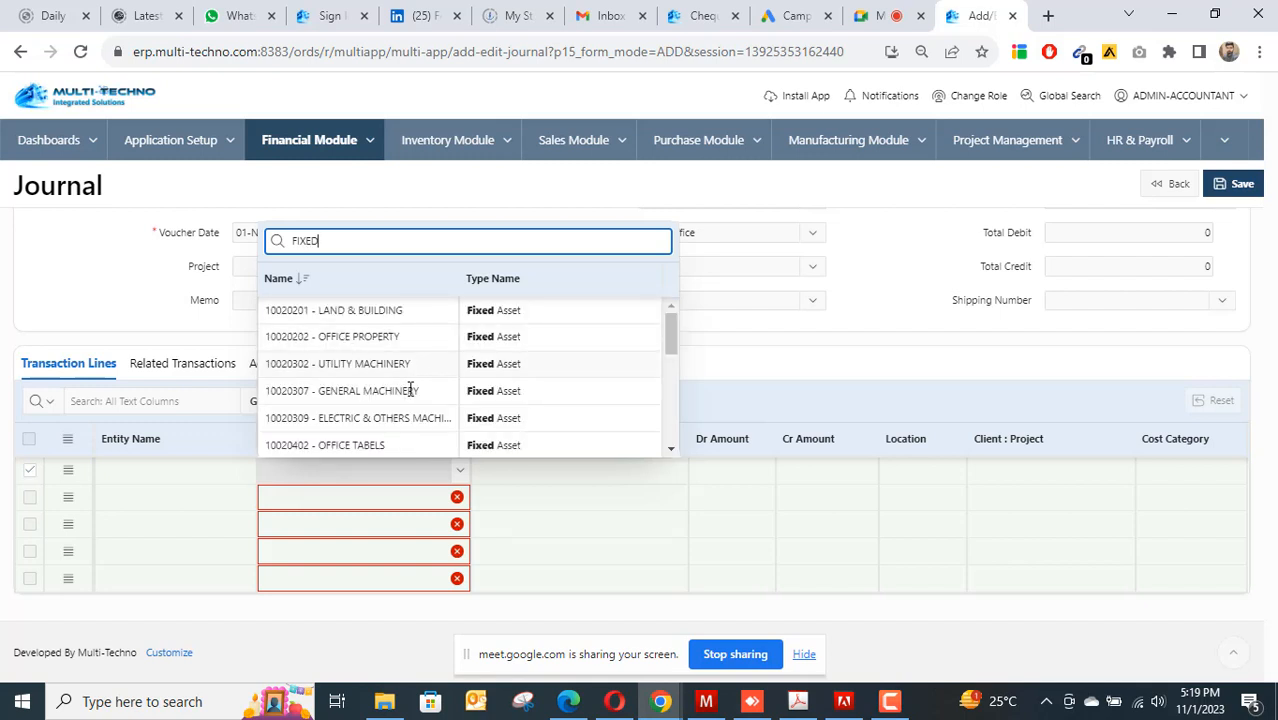
{"action": "left_click", "coordinate": [421, 366]}
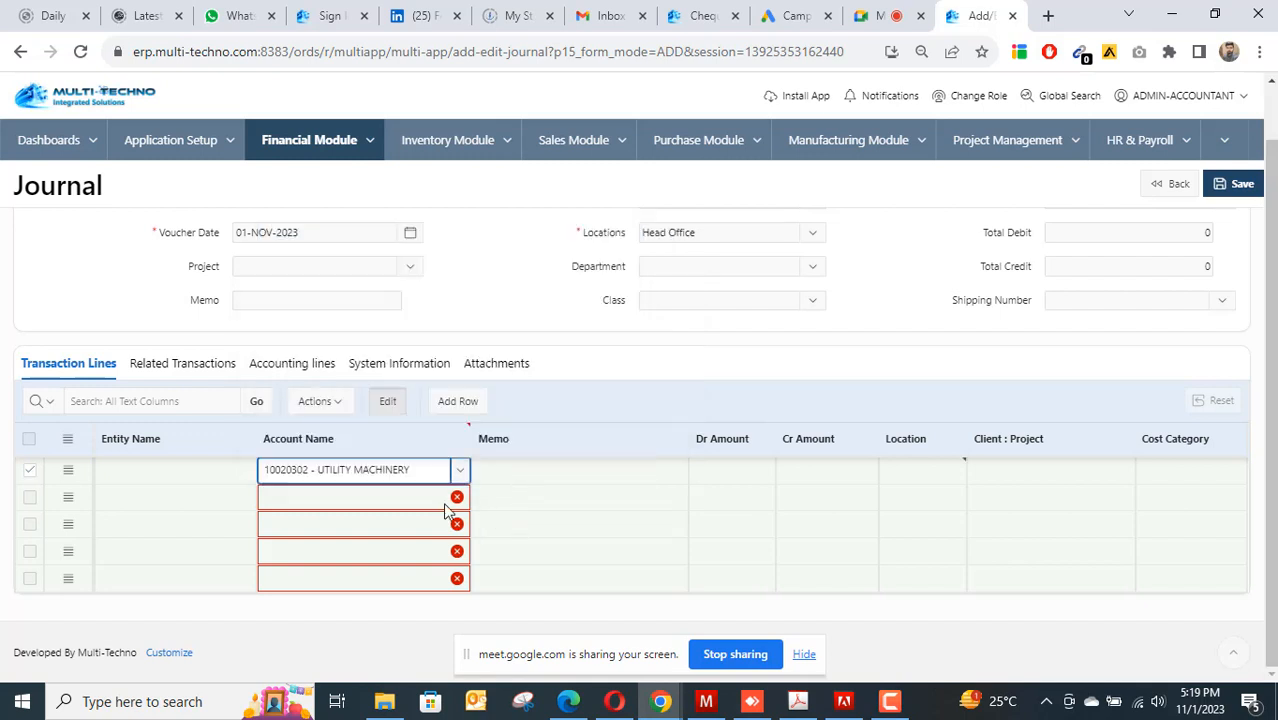
Set the second line's account to 10020309 - ELECTRIC & OTHERS MACHINES by searching for FIXED.
{"action": "left_click", "coordinate": [463, 500]}
{"action": "left_click", "coordinate": [463, 500]}
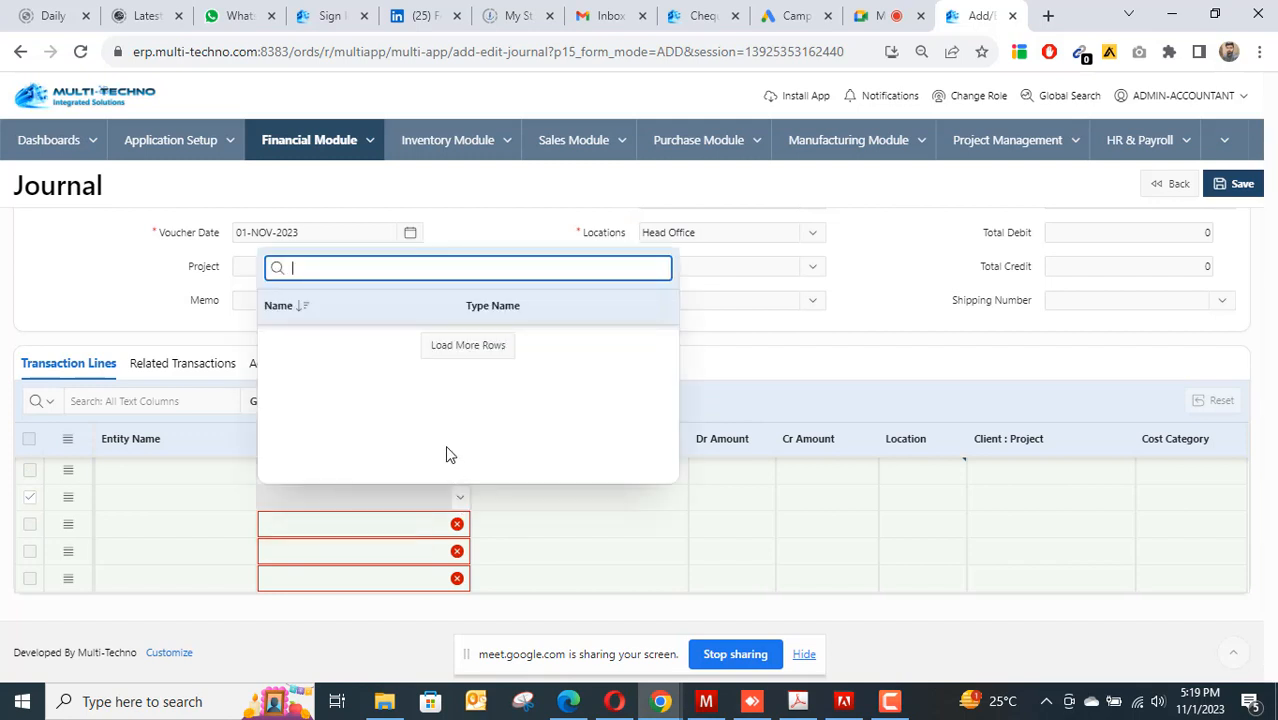
{"action": "scroll", "coordinate": [432, 400], "scroll_direction": "down", "scroll_amount": 5}
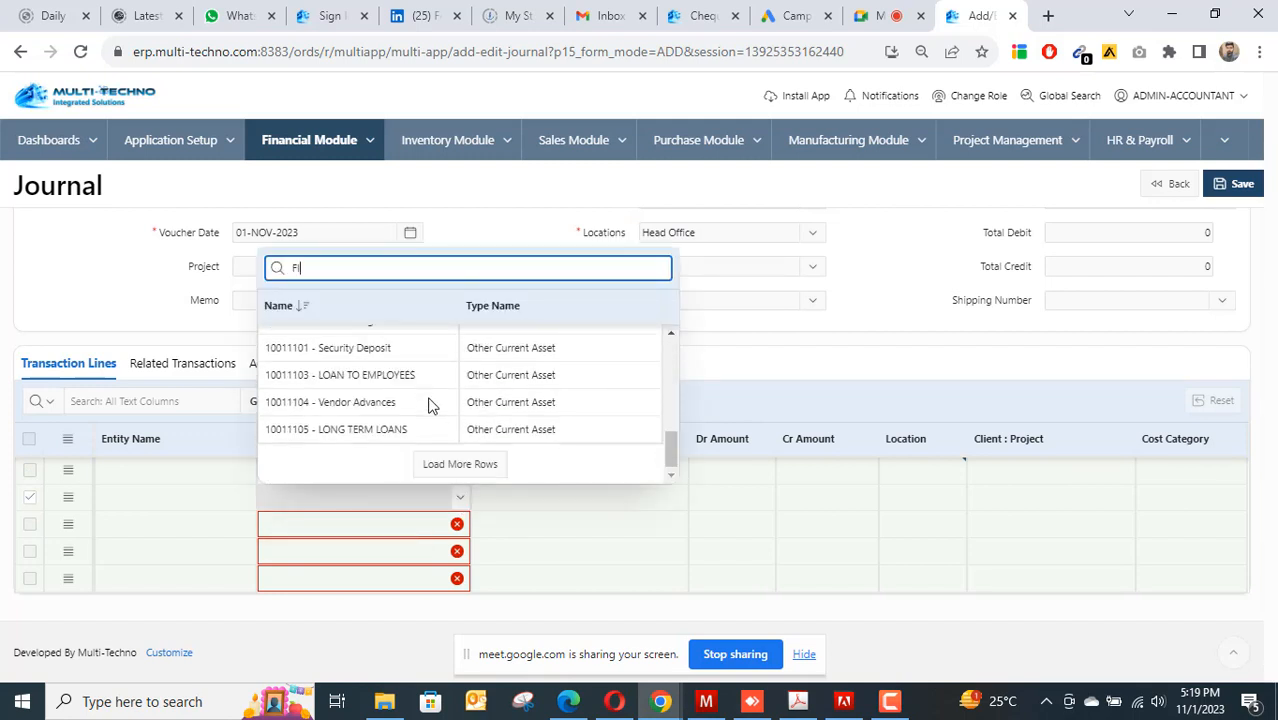
{"action": "type", "text": "FIXED"}
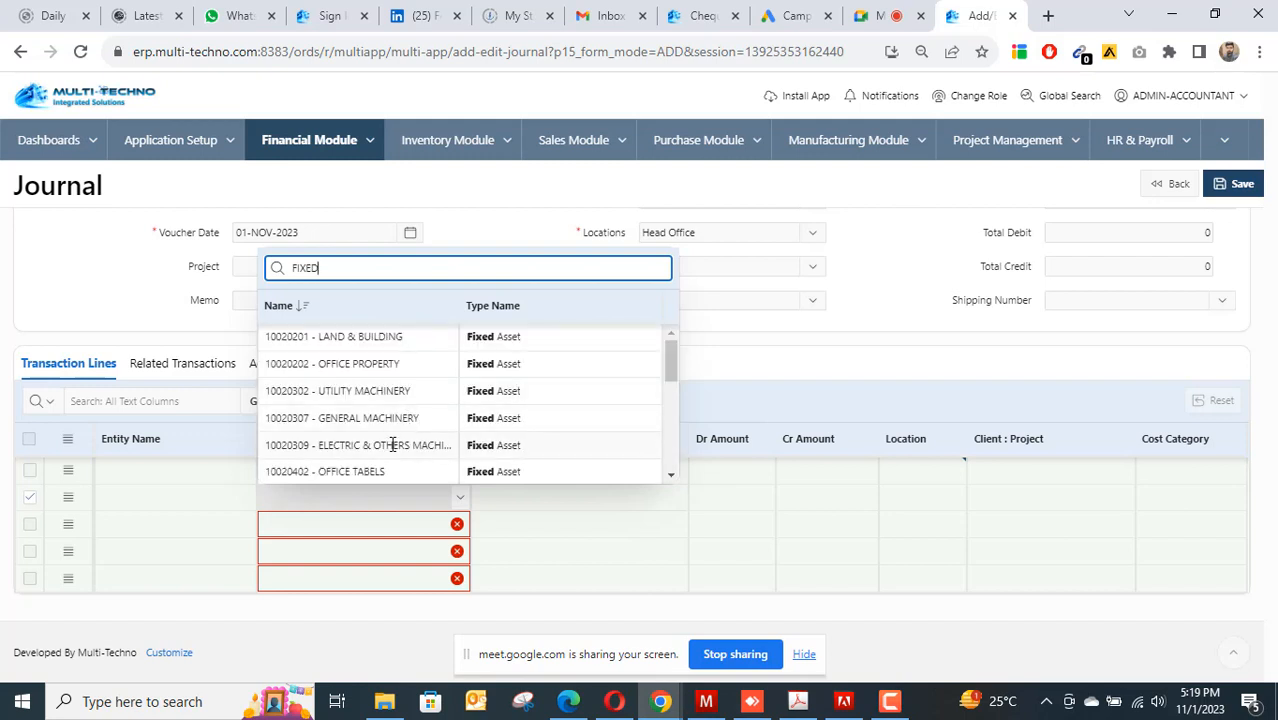
{"action": "left_click", "coordinate": [392, 444]}
Choose 10020201 - LAND & BUILDING as the account of the third transaction line.
{"action": "left_click", "coordinate": [459, 530]}
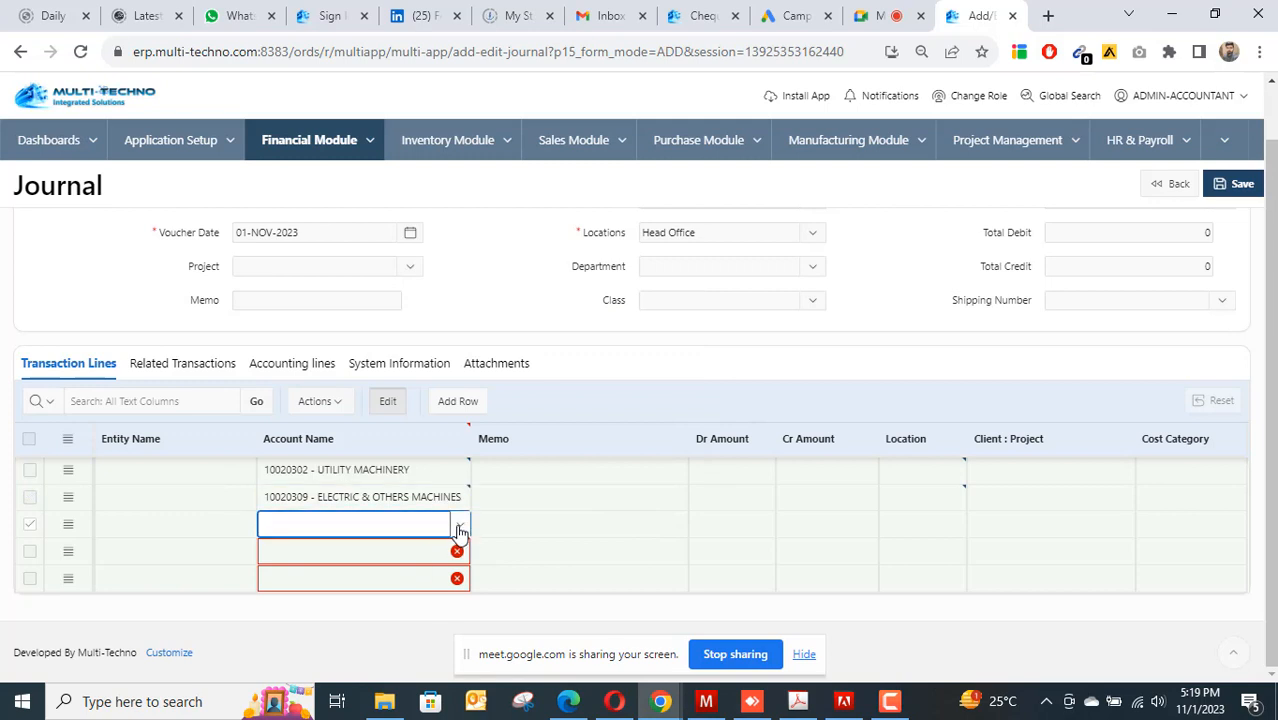
{"action": "type", "text": "f"}
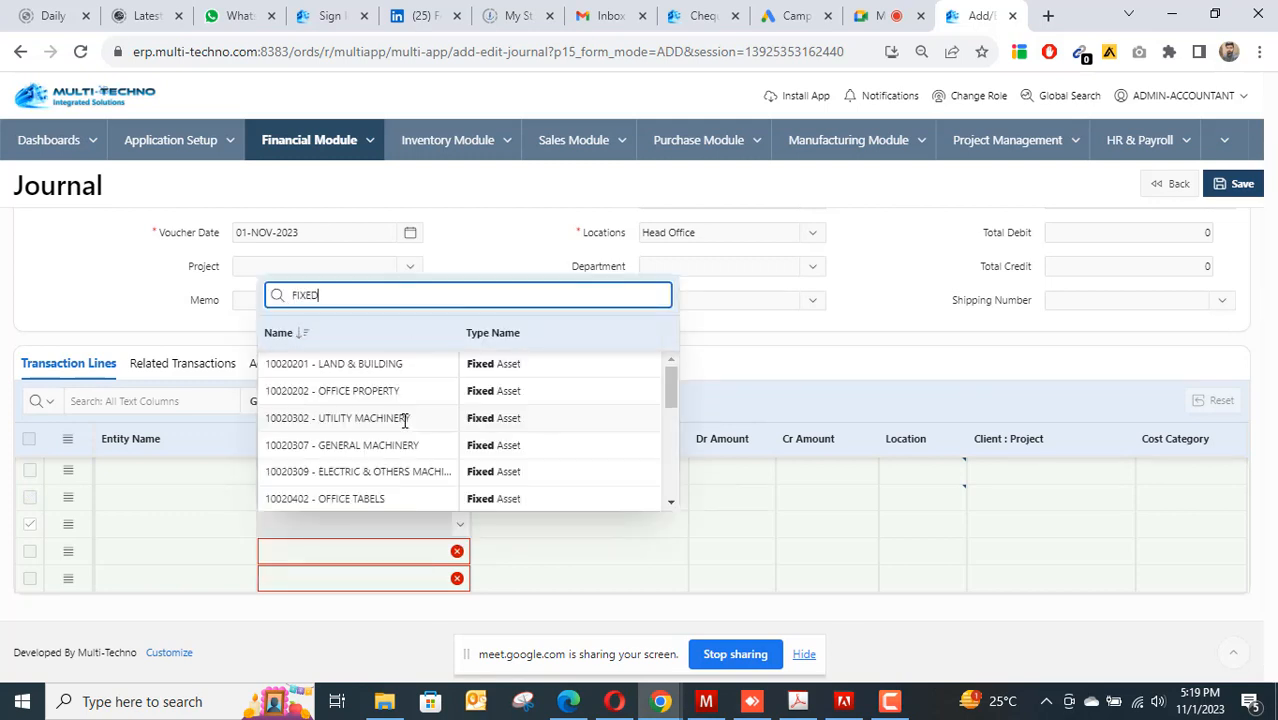
{"action": "left_click", "coordinate": [383, 363]}
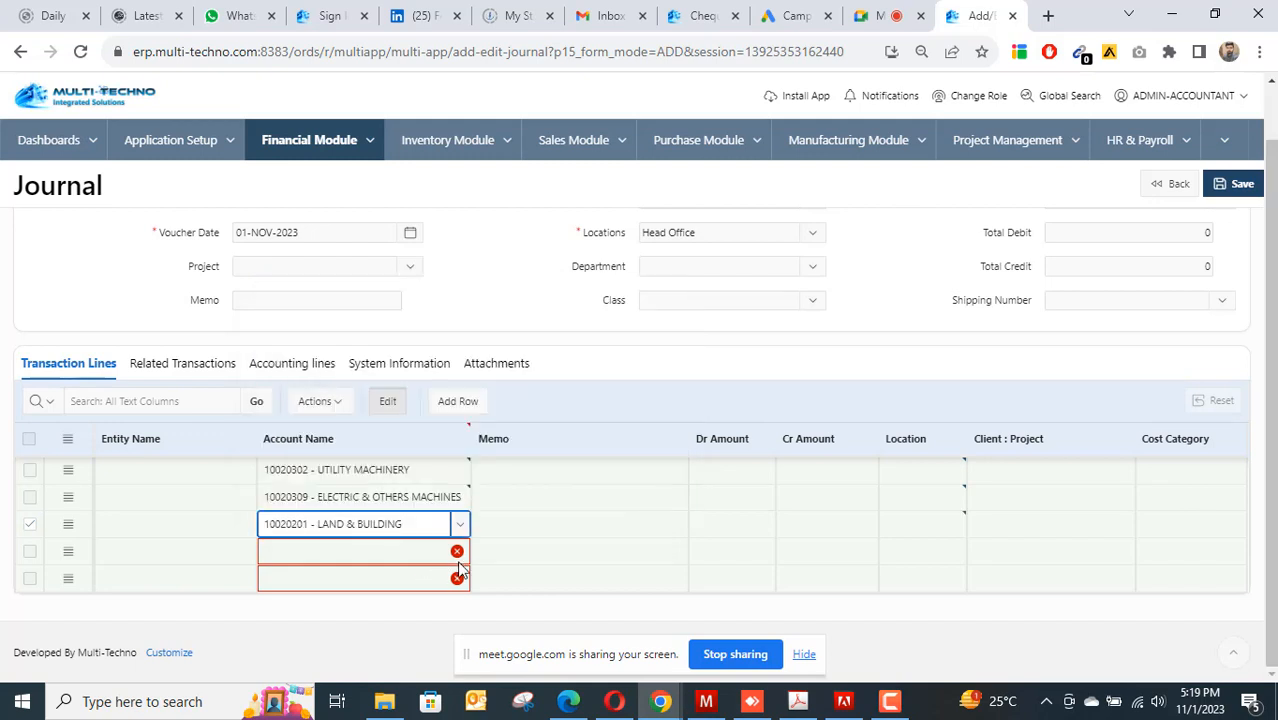
Choose 10020503 - Air Conditioner from the fixed asset accounts for the fourth transaction line.
{"action": "left_click", "coordinate": [416, 556]}
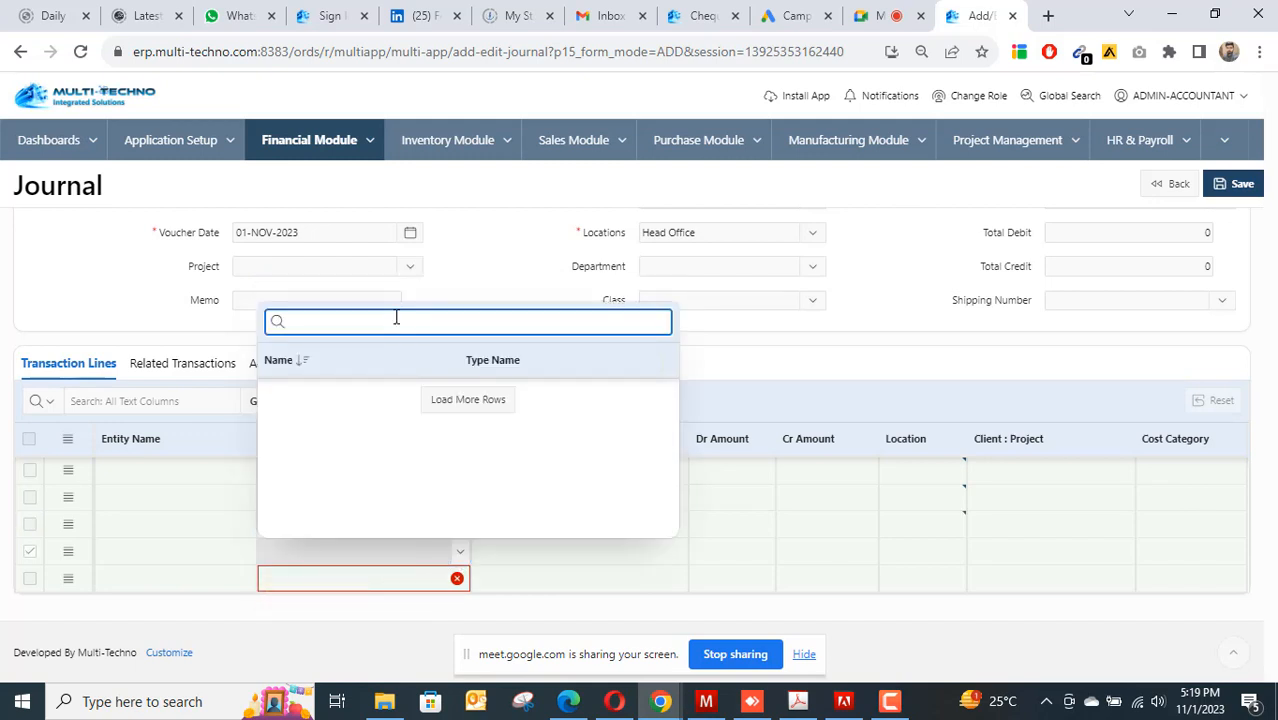
{"action": "type", "text": "FIXED"}
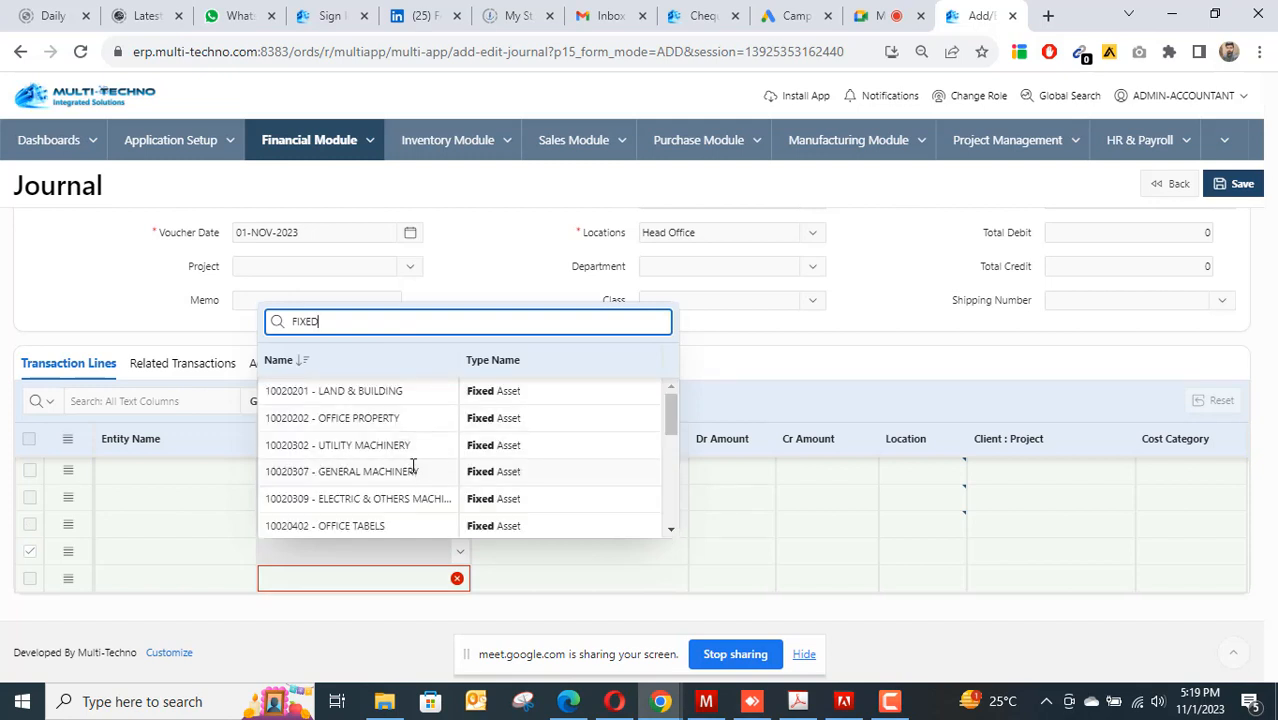
{"action": "scroll", "coordinate": [408, 450], "scroll_direction": "down", "scroll_amount": 3}
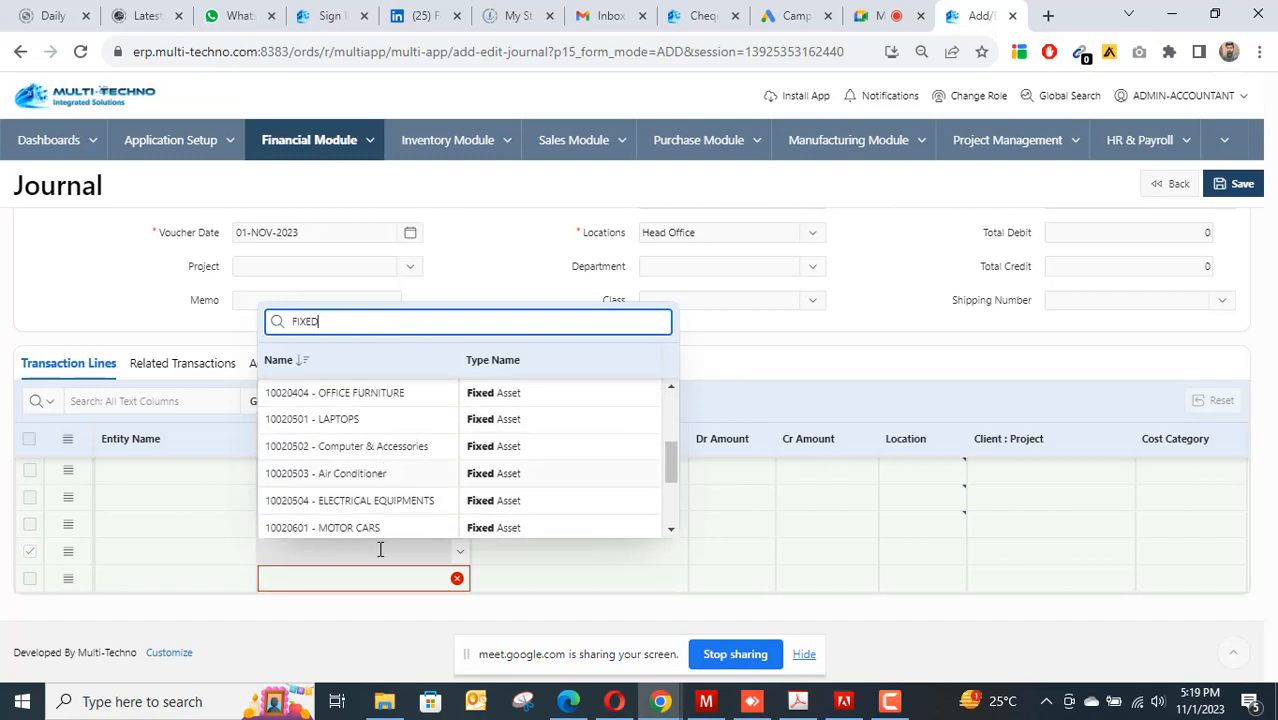
{"action": "left_click", "coordinate": [380, 474]}
Set the fifth line's account to 10020602 - MOTOR CYCLES and add a sixth transaction line.
{"action": "left_click", "coordinate": [456, 581]}
{"action": "left_click", "coordinate": [460, 581]}
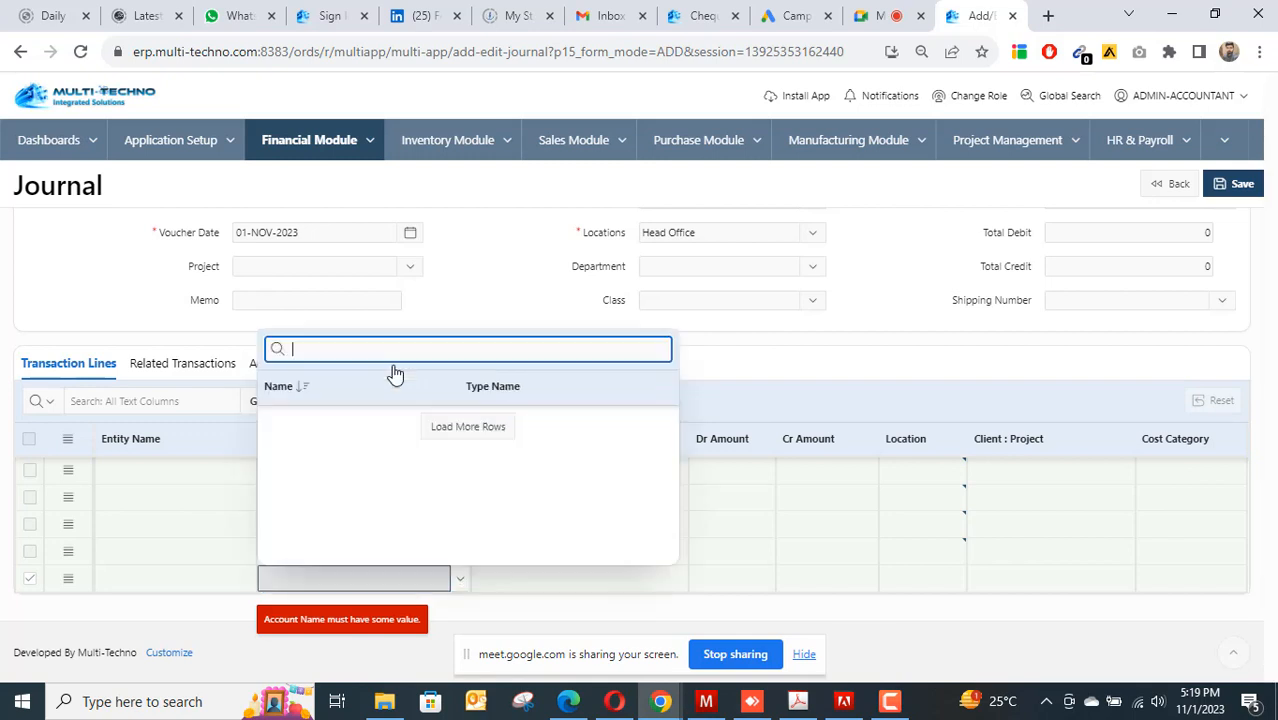
{"action": "type", "text": "FIXE"}
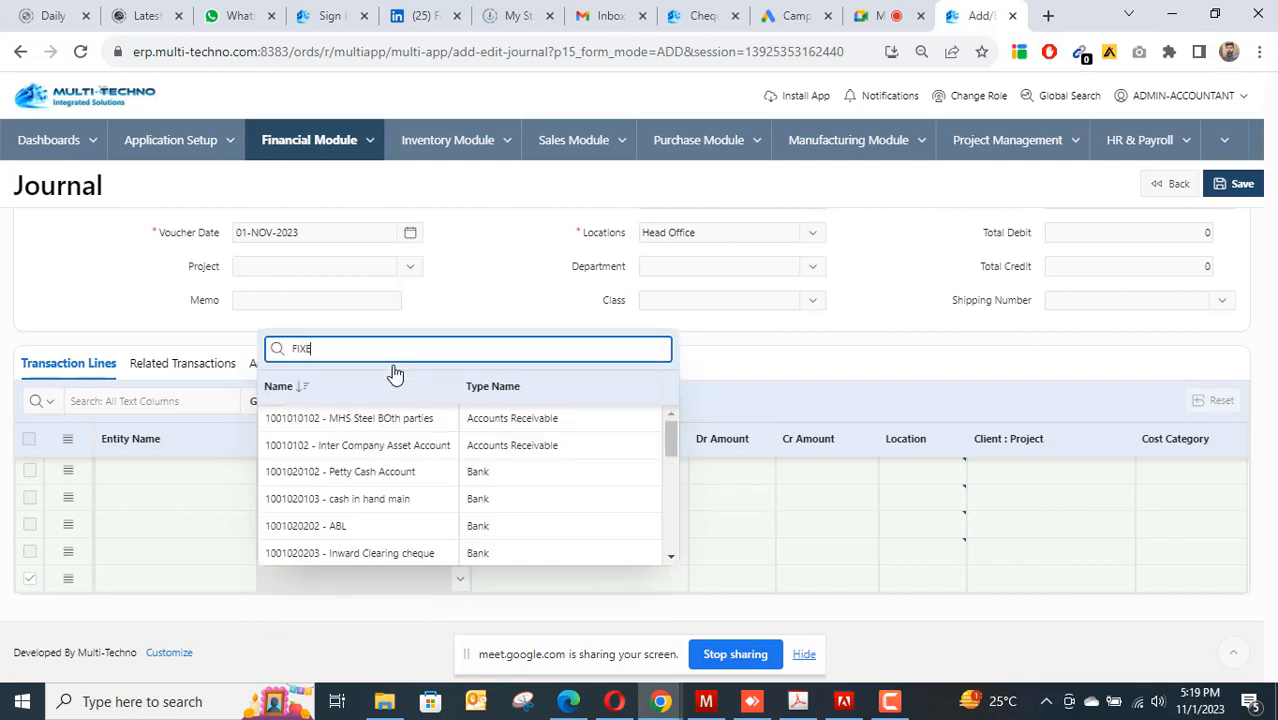
{"action": "type", "text": "D"}
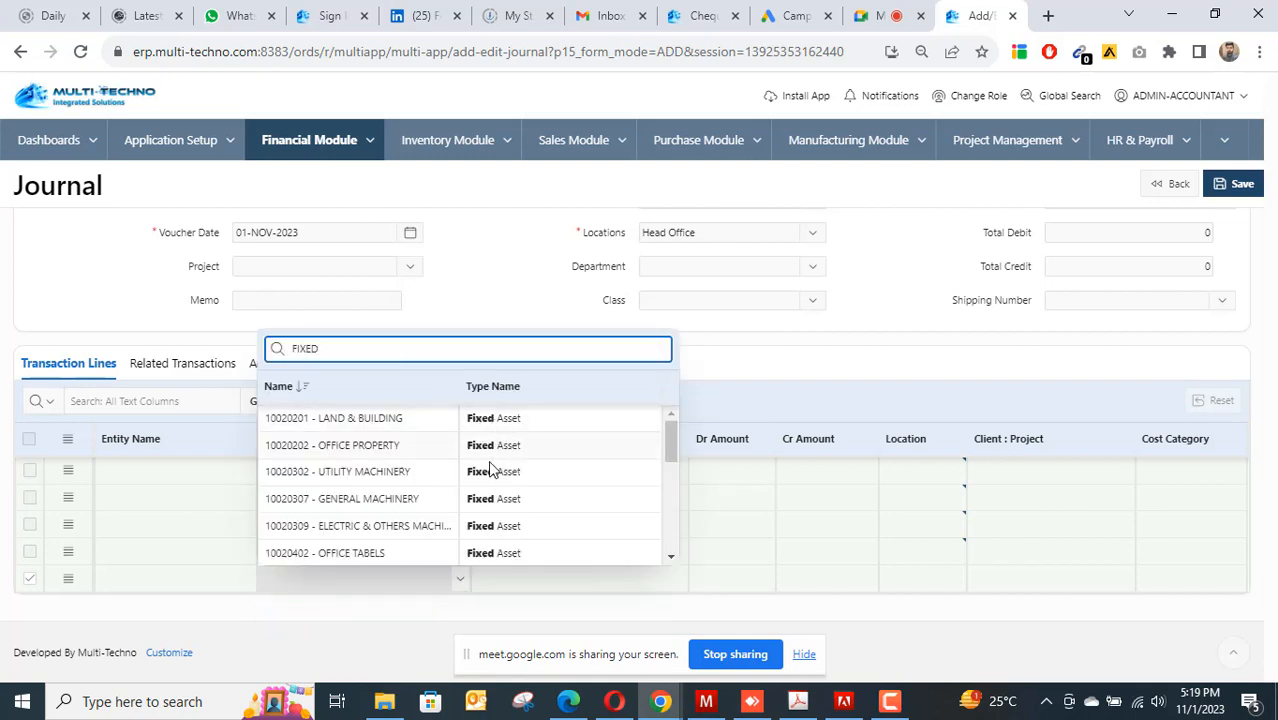
{"action": "scroll", "coordinate": [540, 452], "scroll_direction": "down", "scroll_amount": 5}
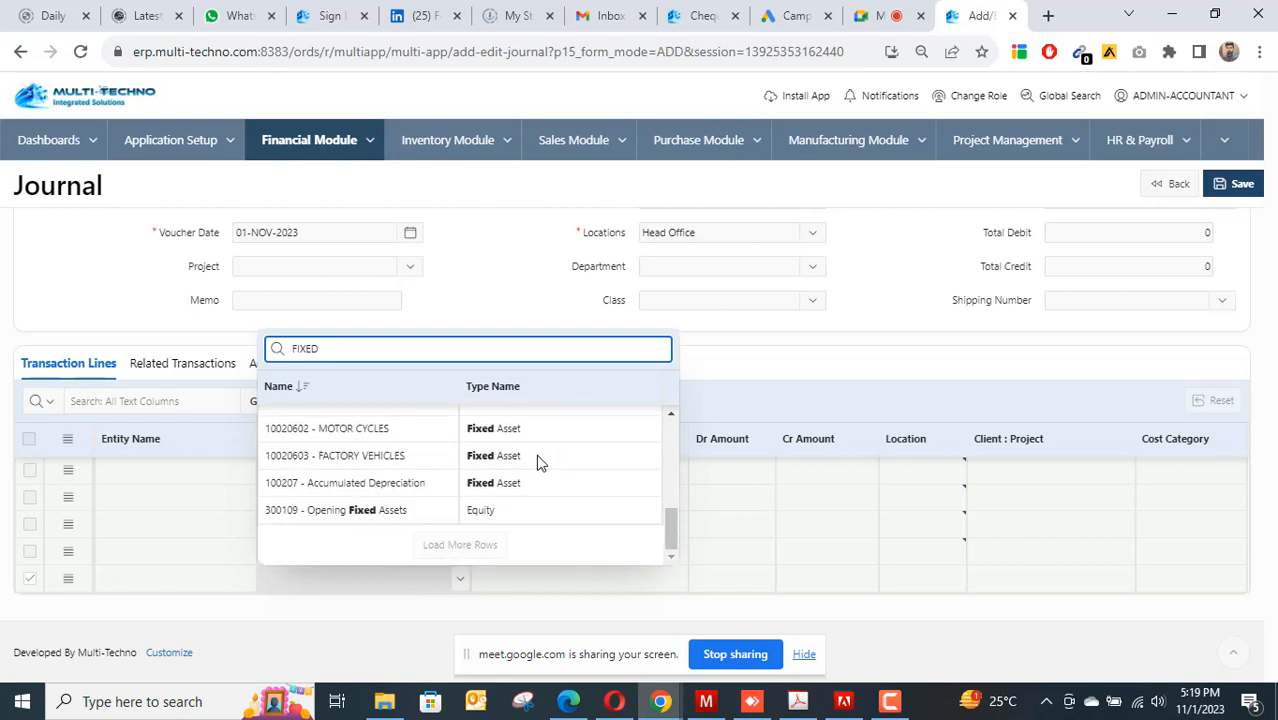
{"action": "left_click", "coordinate": [395, 428]}
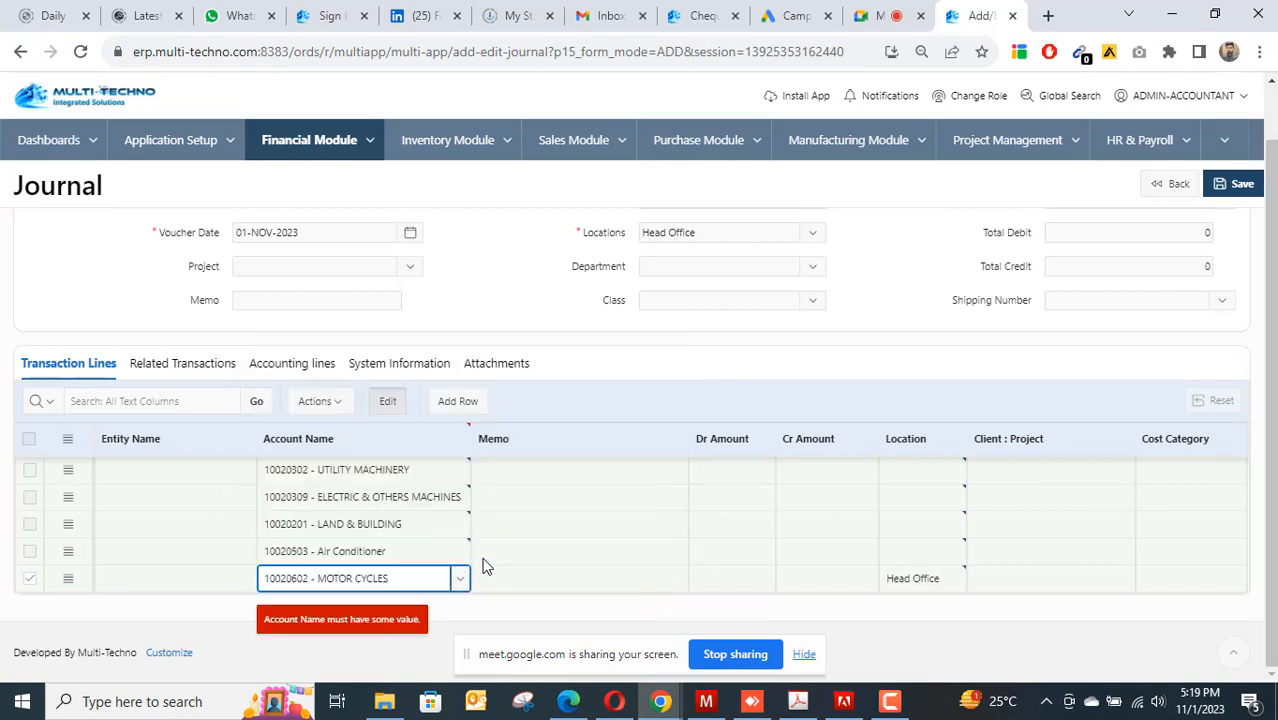
{"action": "left_click", "coordinate": [463, 405]}
Enter debits of 500000 for utility machinery, 150000 for electric machines, 450000 for land and building, and 110000 each for air conditioner and motor cycles.
{"action": "left_click", "coordinate": [715, 445]}
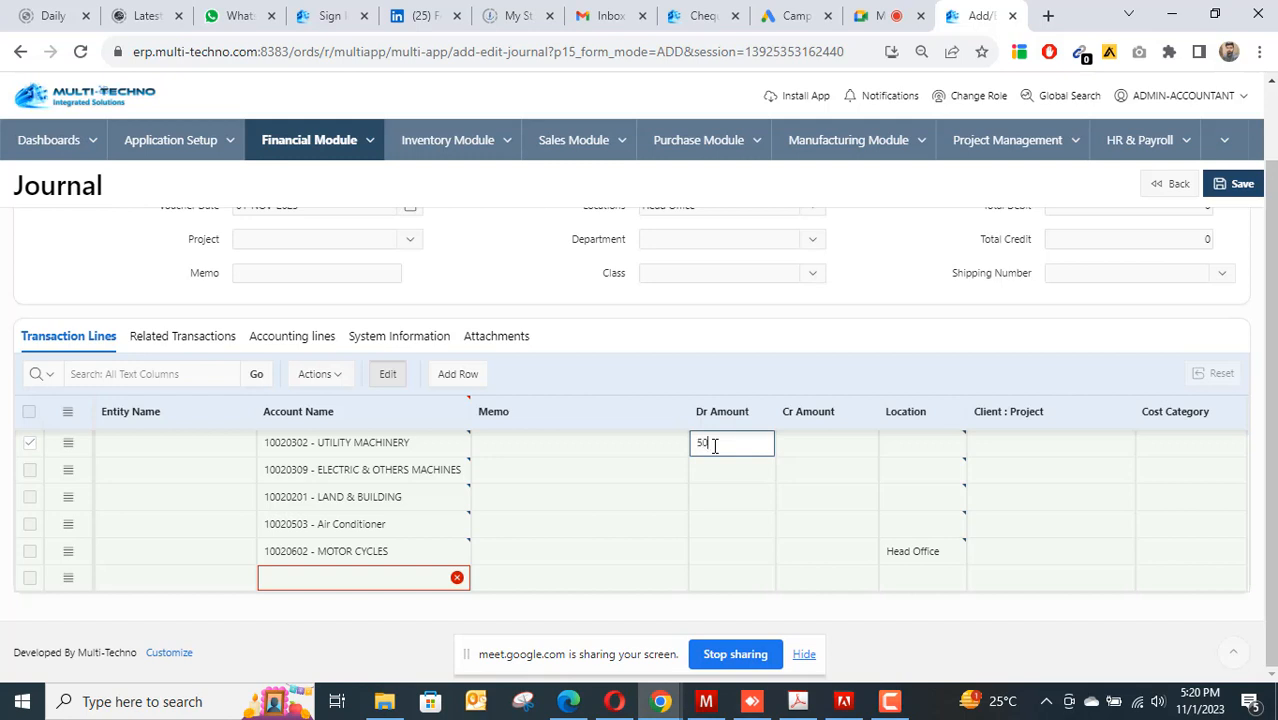
{"action": "type", "text": "500000"}
{"action": "left_click", "coordinate": [728, 466]}
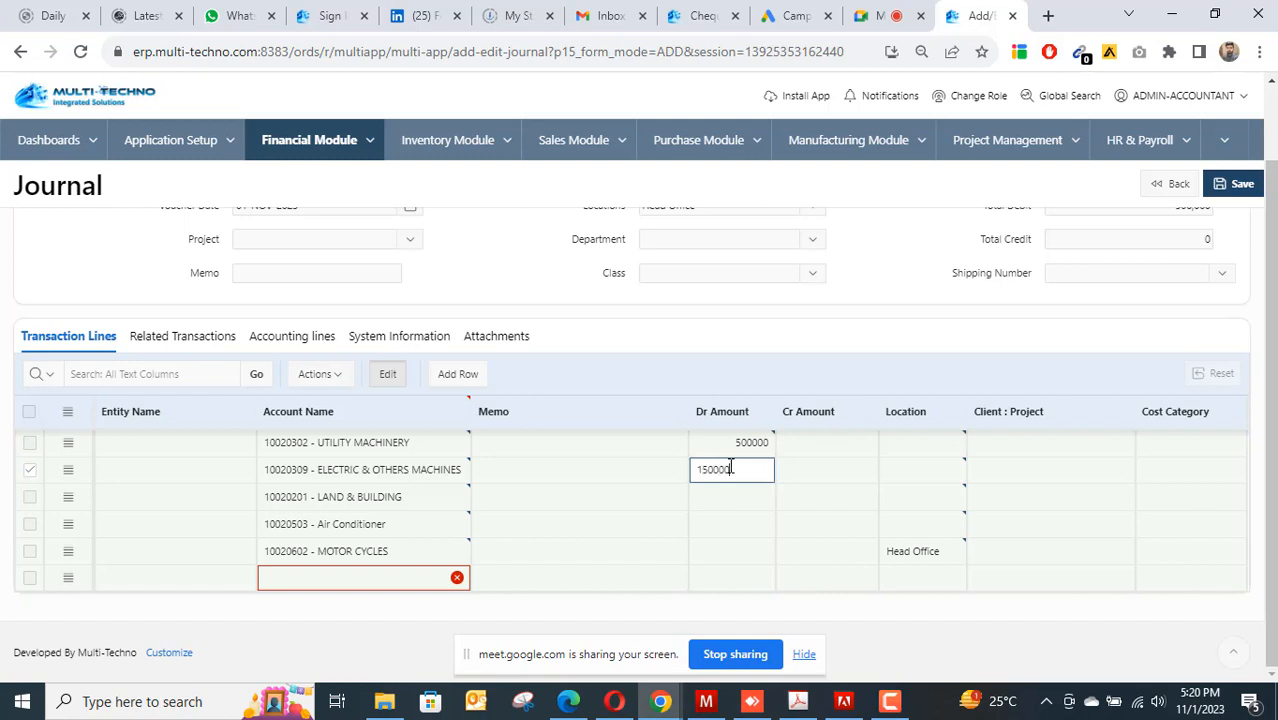
{"action": "left_click", "coordinate": [718, 496]}
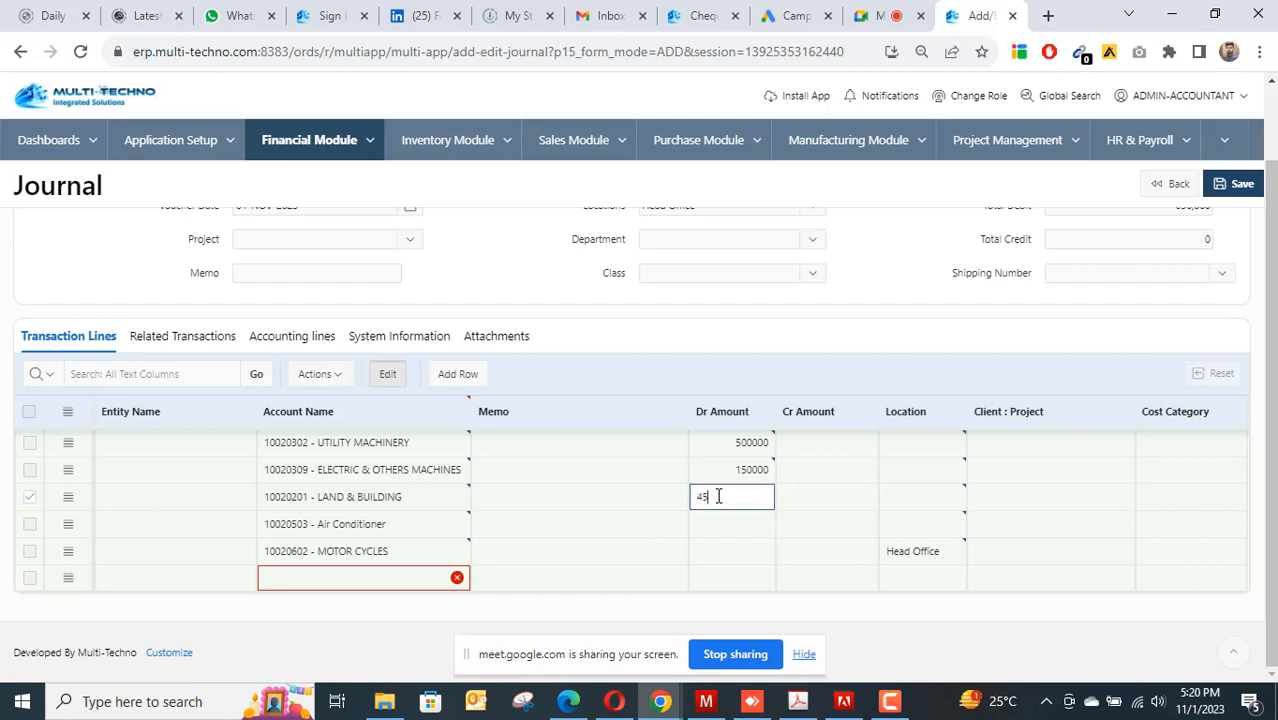
{"action": "left_click", "coordinate": [710, 528]}
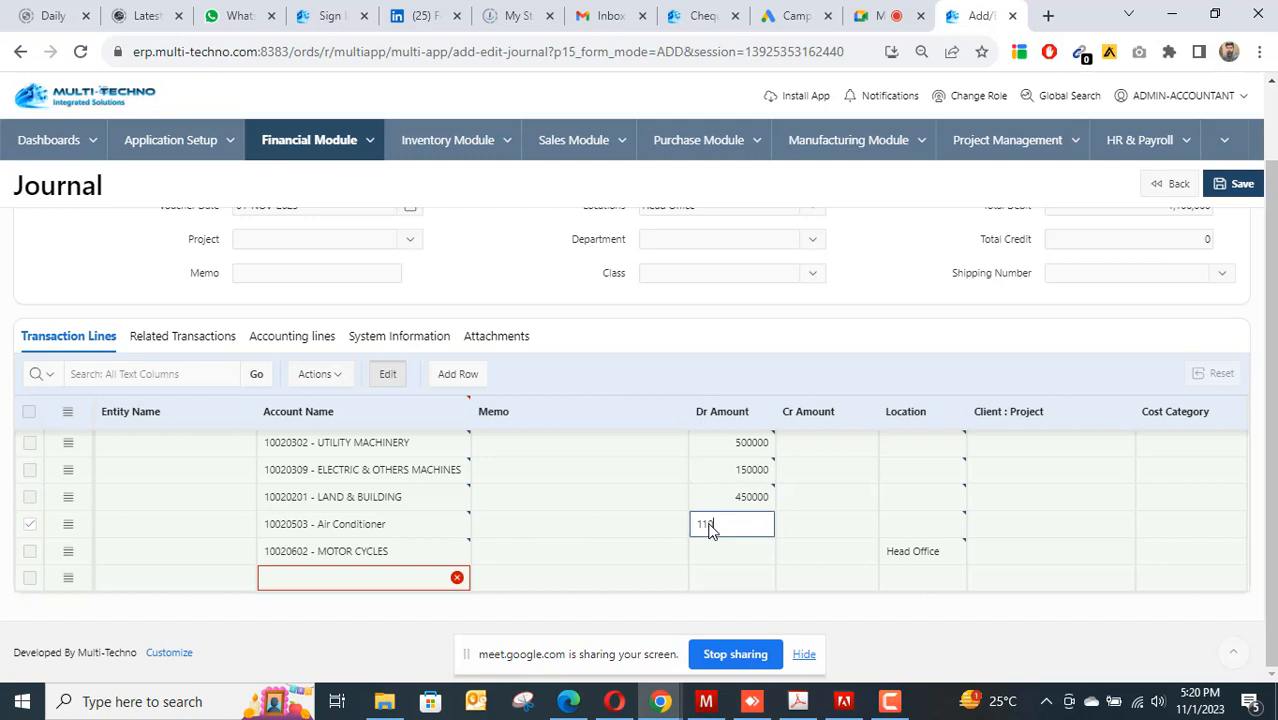
{"action": "left_click", "coordinate": [714, 553]}
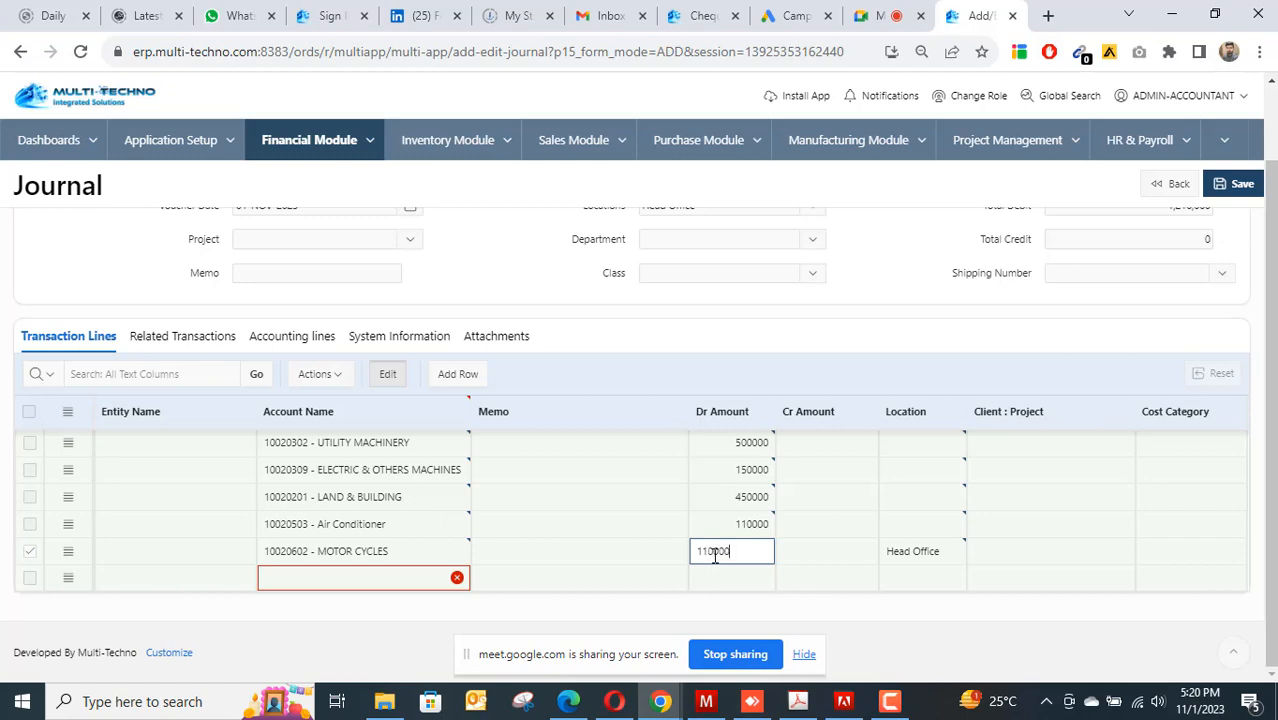
{"action": "type", "text": "110000"}
Check the voucher's total debit and enter a credit amount of 1320000 on the sixth line.
{"action": "left_click", "coordinate": [817, 580]}
{"action": "scroll", "coordinate": [802, 430], "scroll_direction": "up", "scroll_amount": 2}
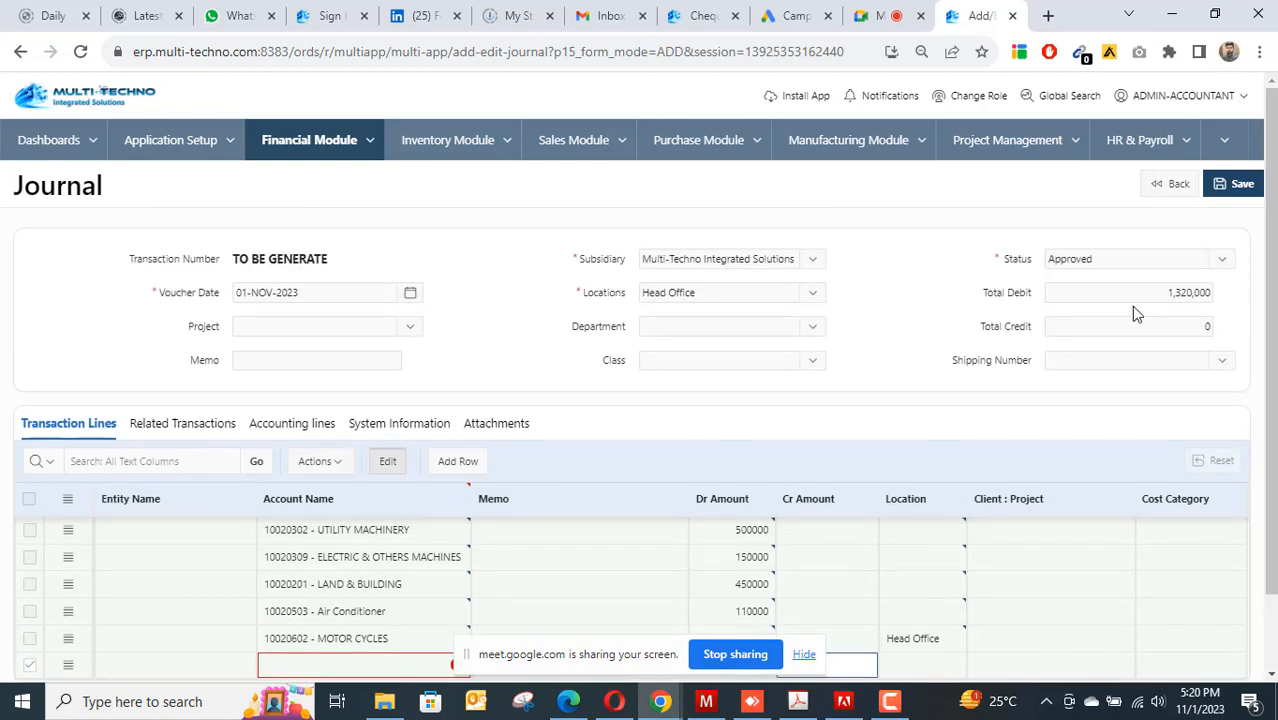
{"action": "scroll", "coordinate": [951, 358], "scroll_direction": "down", "scroll_amount": 2}
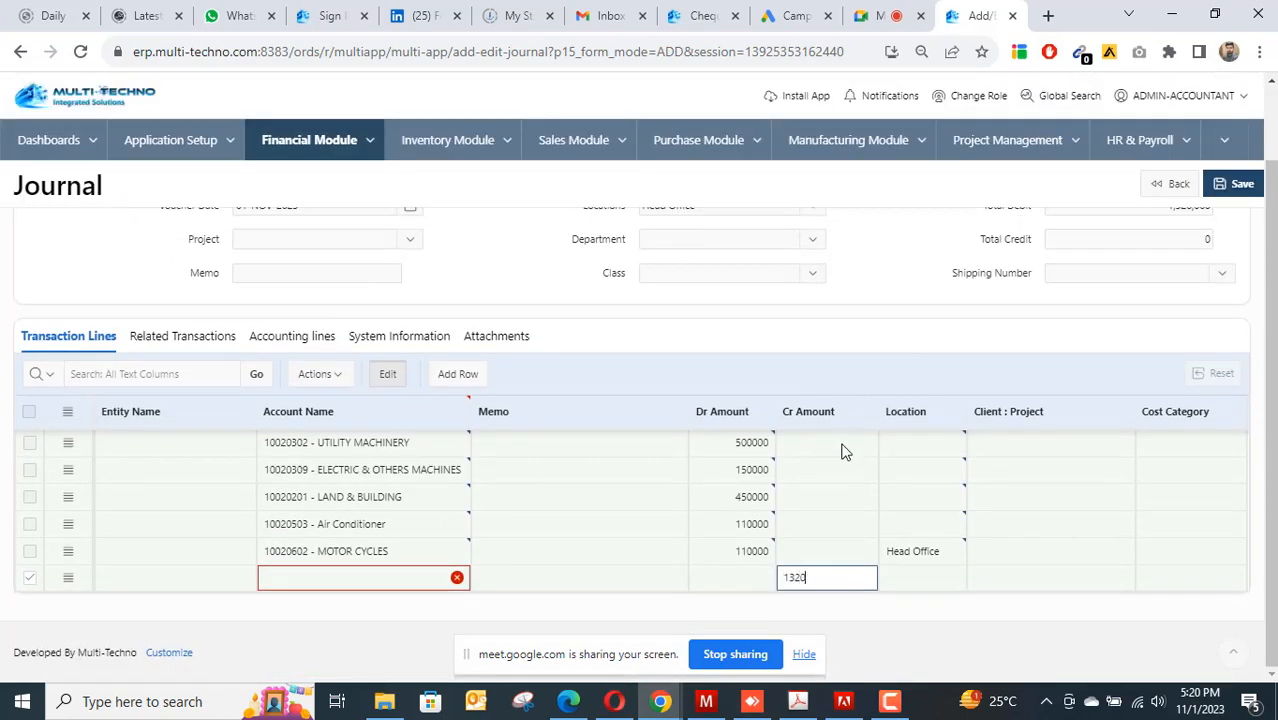
Search the accounts for OPENING and set the credit line's account to 300109 - Opening Fixed Assets.
{"action": "left_click", "coordinate": [380, 580]}
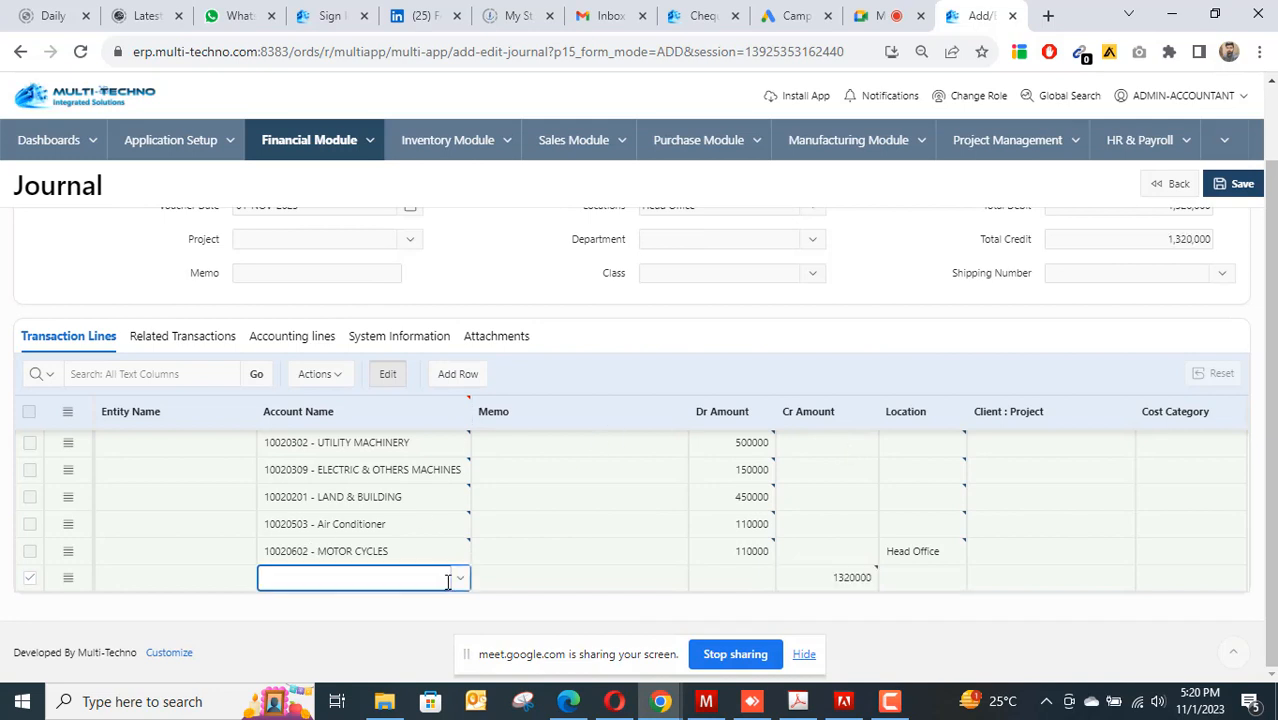
{"action": "left_click", "coordinate": [459, 577]}
{"action": "type", "text": "OPENING"}
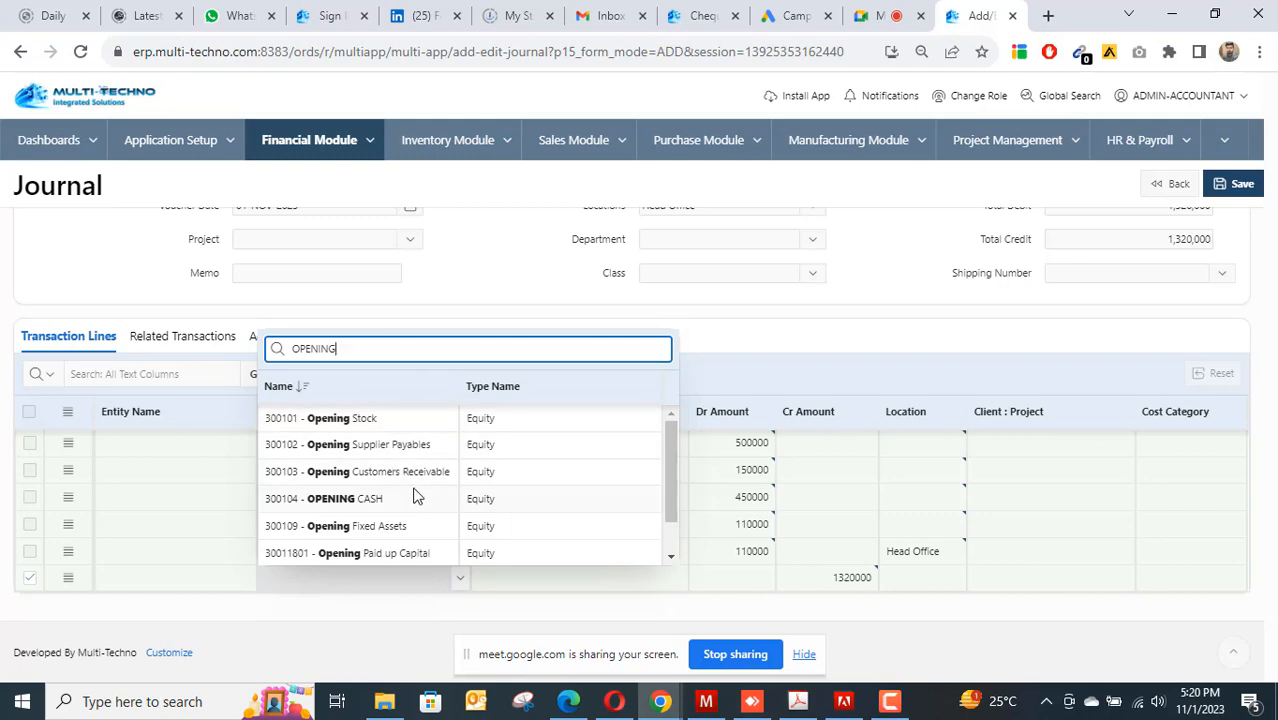
{"action": "scroll", "coordinate": [418, 490], "scroll_direction": "down", "scroll_amount": 2}
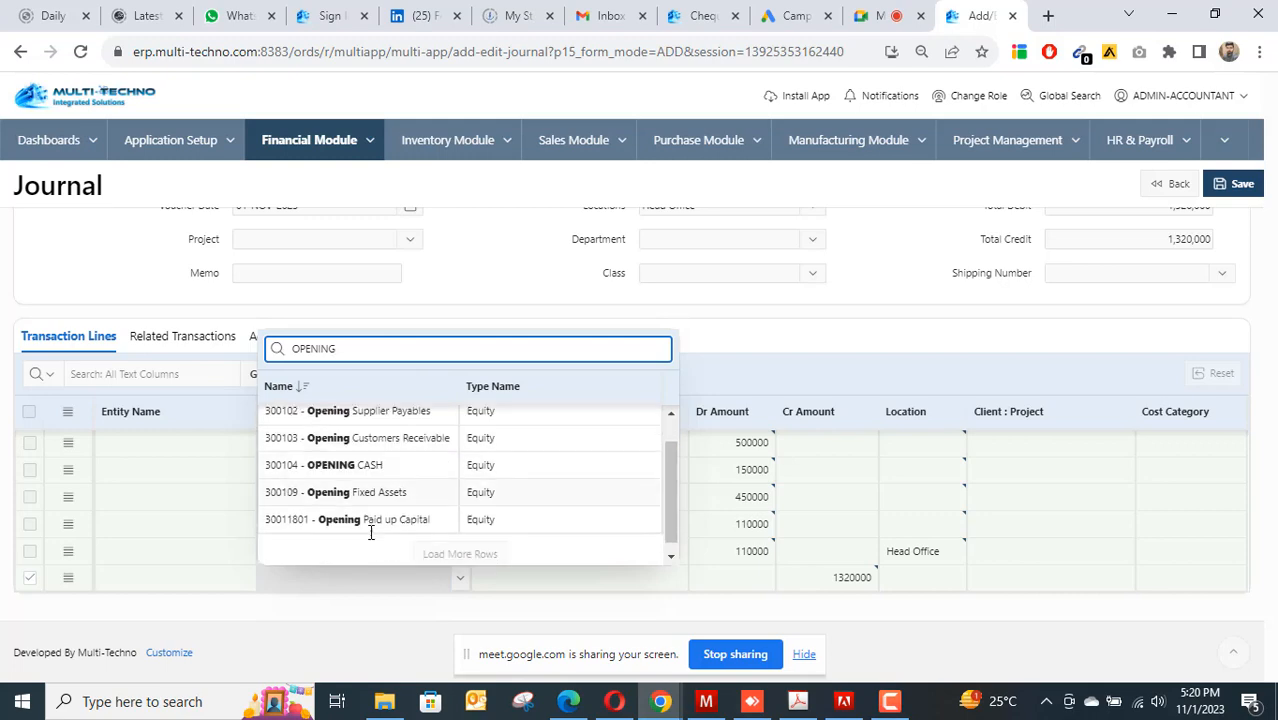
{"action": "left_click", "coordinate": [389, 482]}
Set the voucher's header memo to OPENING FIXED ASSETS BALANCE and copy the memo text.
{"action": "scroll", "coordinate": [520, 540], "scroll_direction": "up", "scroll_amount": 1}
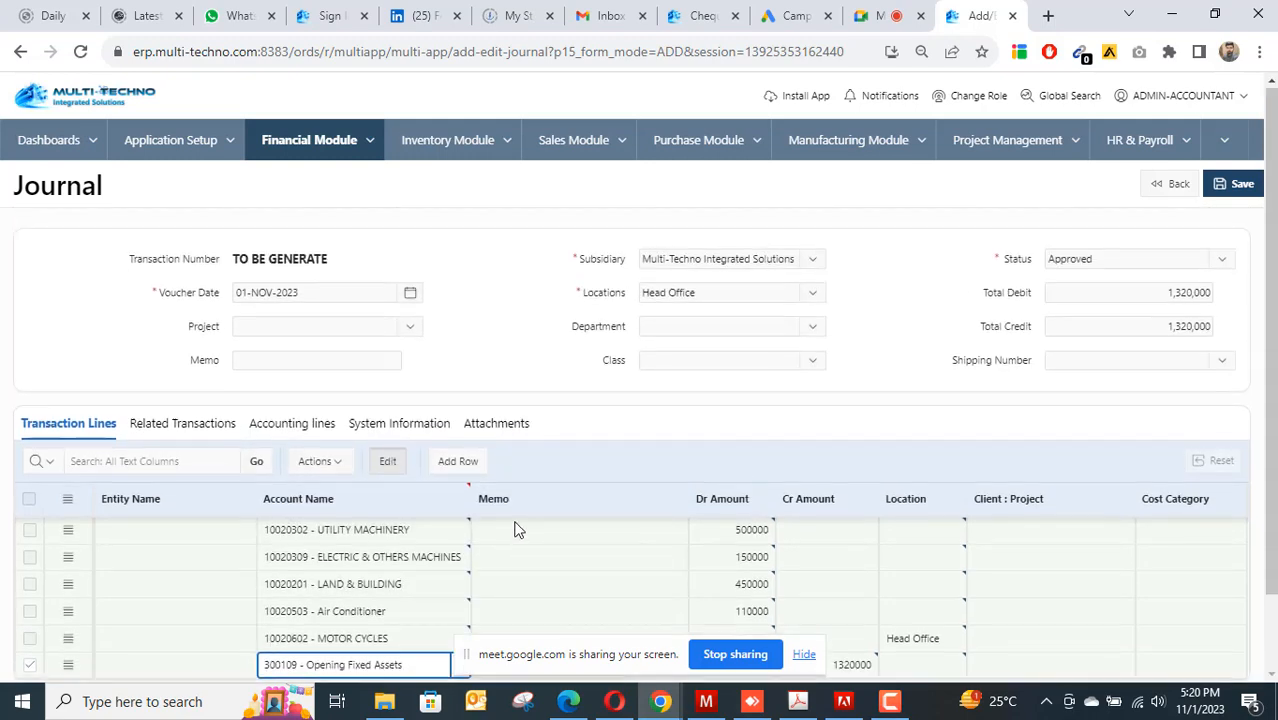
{"action": "scroll", "coordinate": [503, 447], "scroll_direction": "down", "scroll_amount": 1}
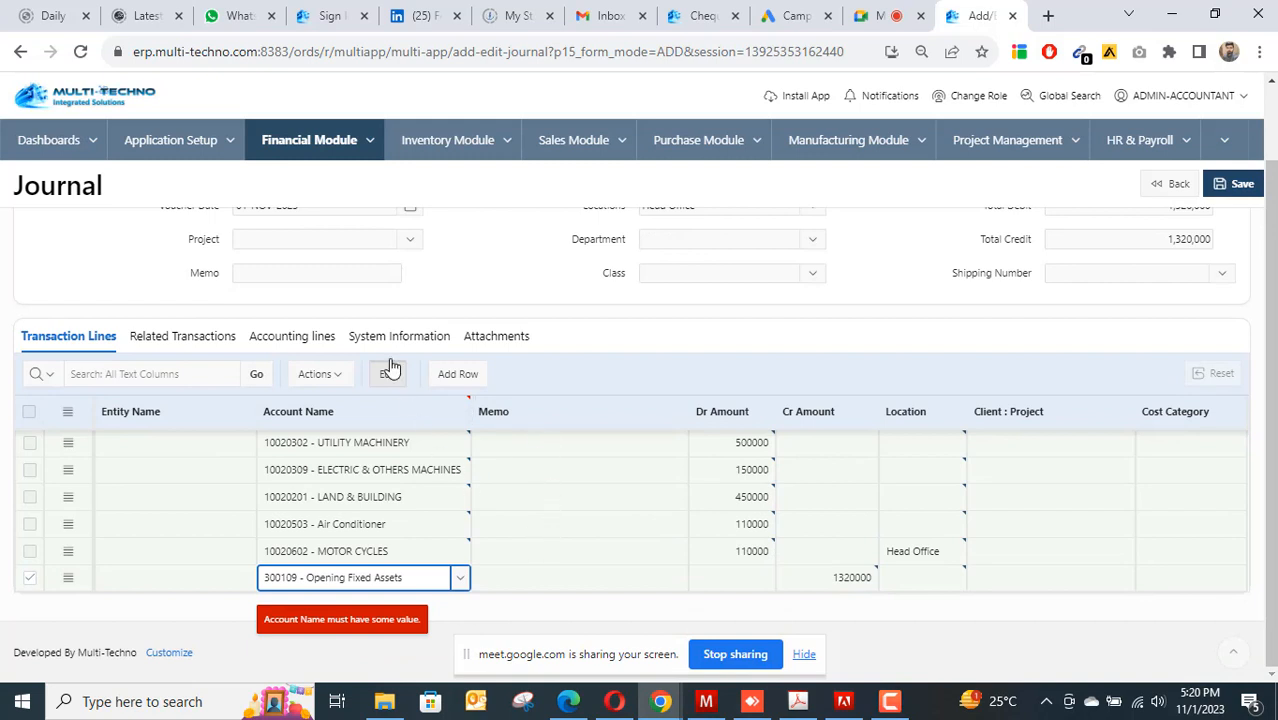
{"action": "left_click", "coordinate": [325, 273]}
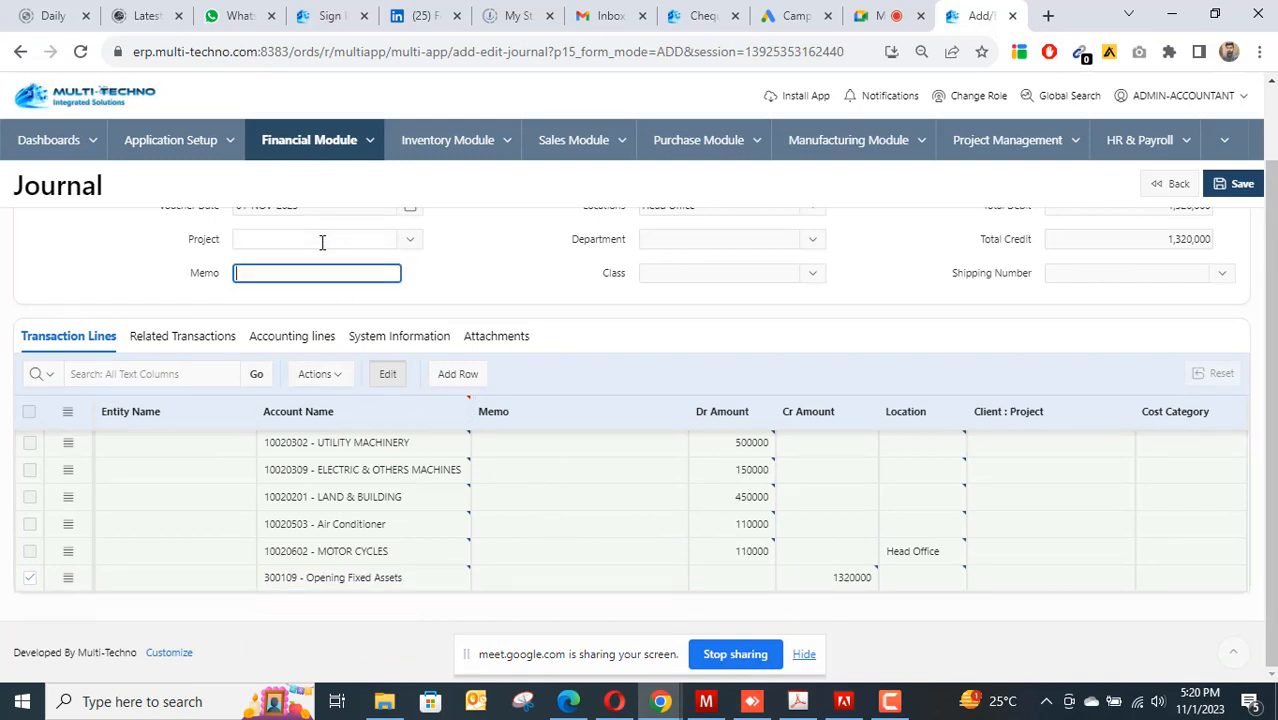
{"action": "type", "text": "OPENING FIXED ASSETS BALANCE"}
{"action": "key", "text": "ctrl+a"}
{"action": "key", "text": "ctrl+c"}
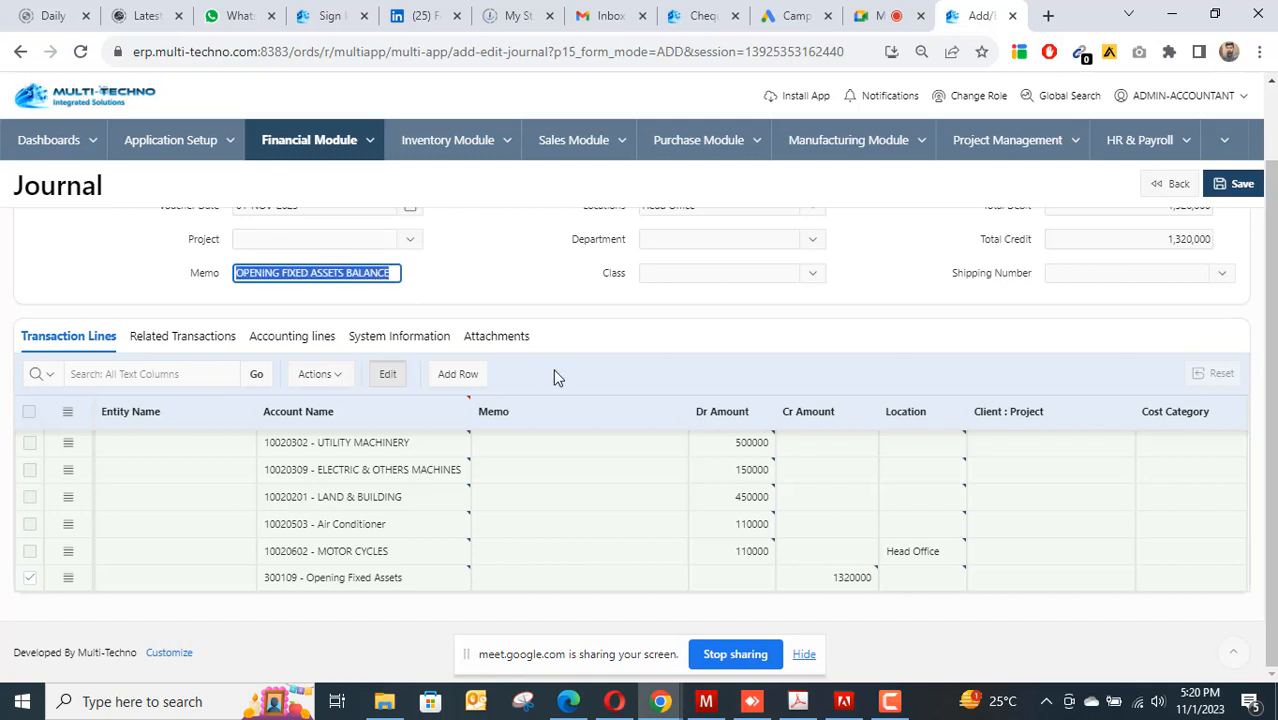
Paste the memo OPENING FIXED ASSETS BALANCE into all six transaction lines, from utility machinery through Opening Fixed Assets.
{"action": "left_click", "coordinate": [518, 443]}
{"action": "key", "text": "ctrl+v"}
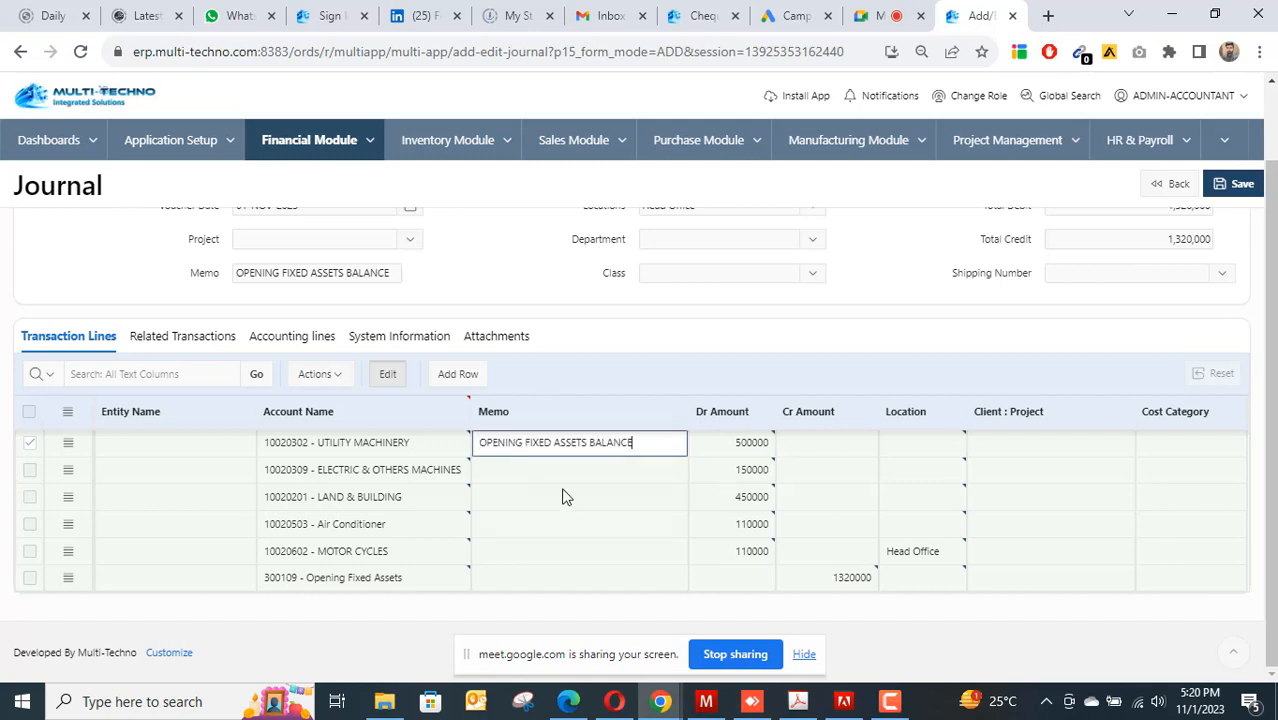
{"action": "left_click", "coordinate": [550, 469]}
{"action": "key", "text": "ctrl+v"}
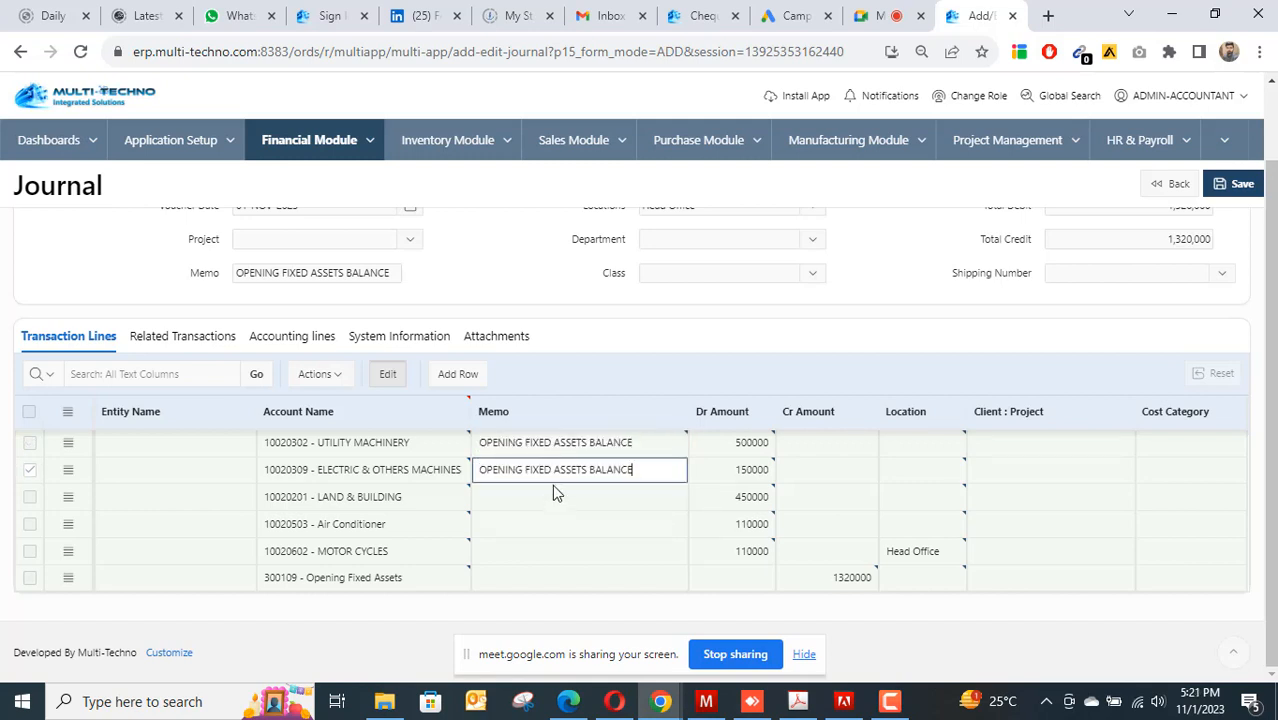
{"action": "left_click", "coordinate": [552, 495]}
{"action": "key", "text": "ctrl+v"}
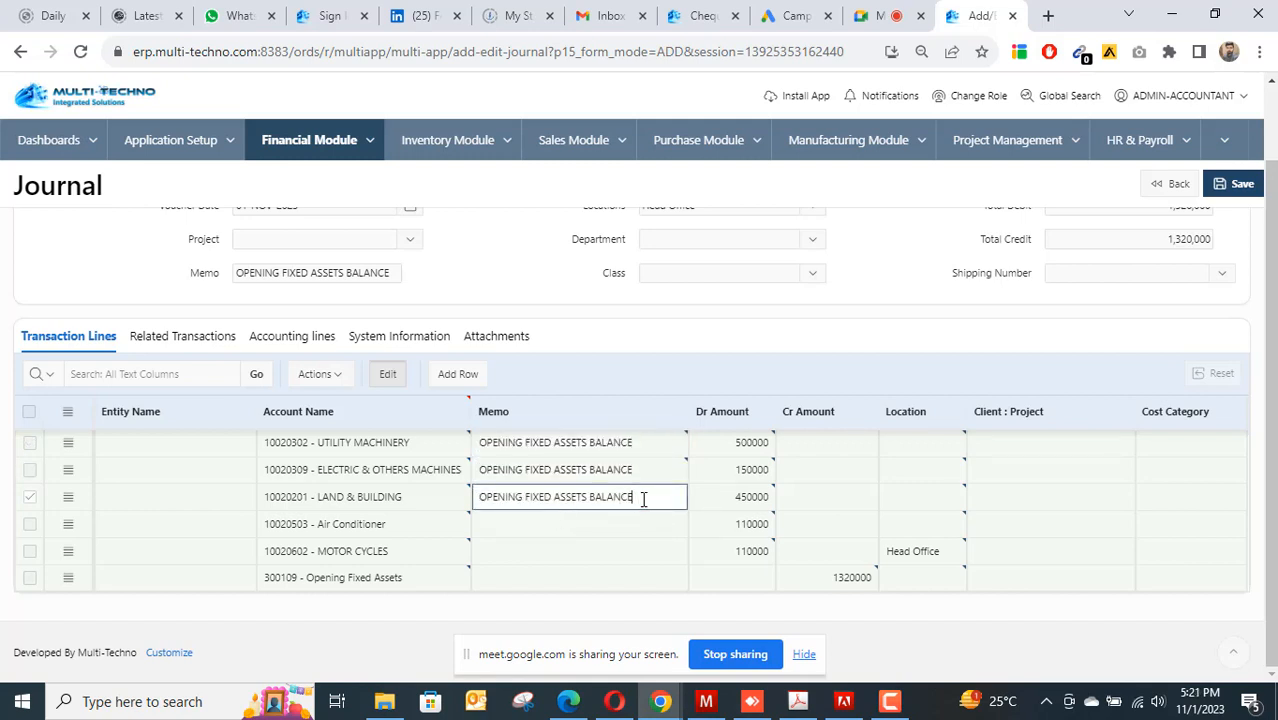
{"action": "left_click", "coordinate": [505, 521]}
{"action": "key", "text": "ctrl+v"}
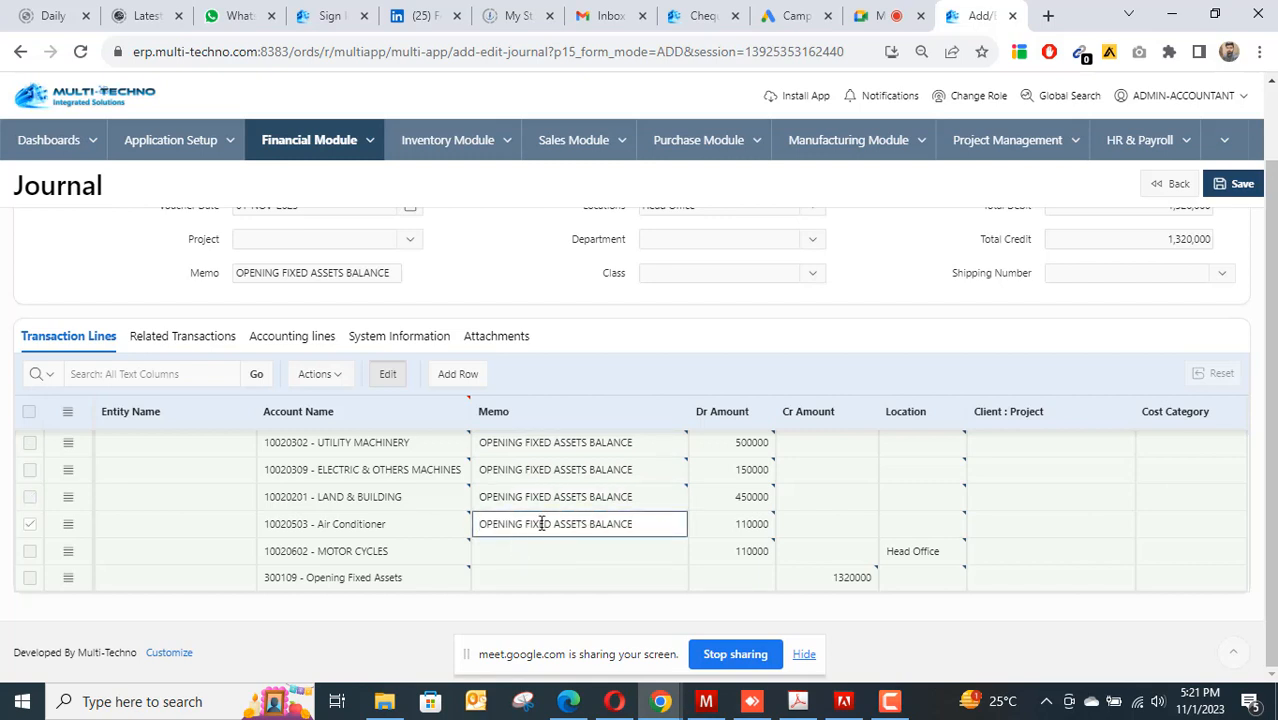
{"action": "left_click", "coordinate": [512, 550]}
{"action": "key", "text": "ctrl+v"}
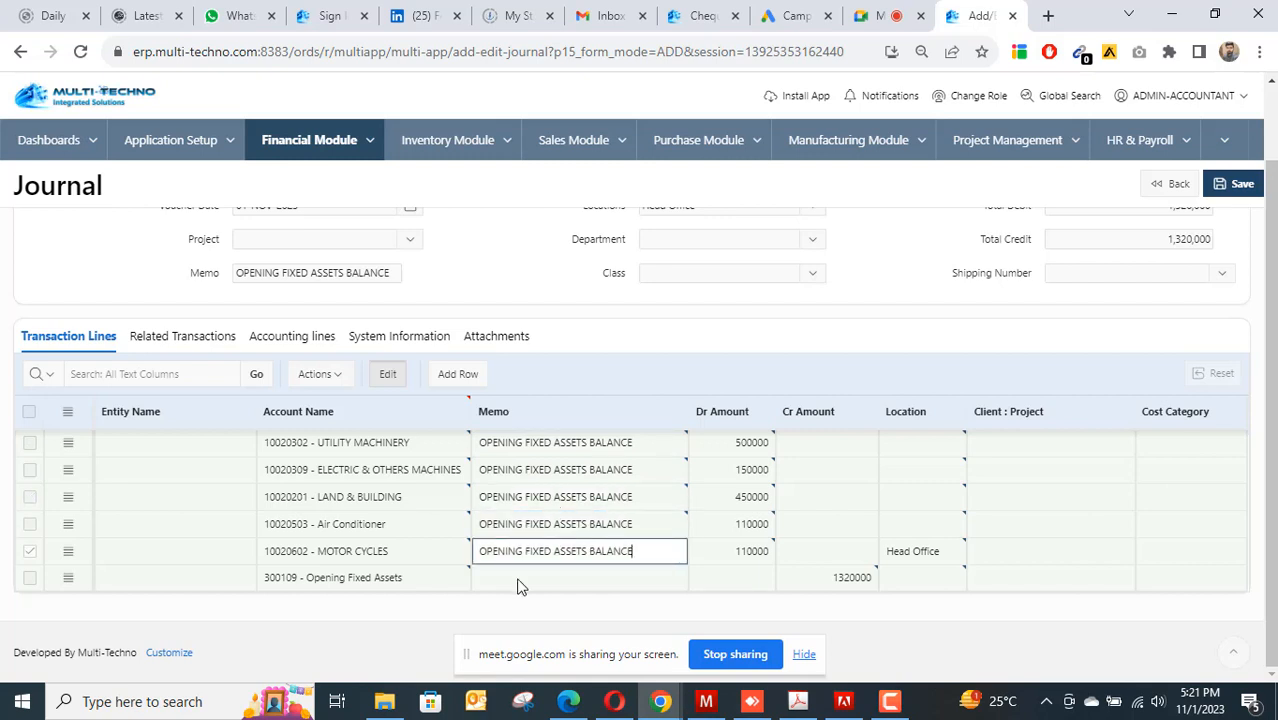
{"action": "left_click", "coordinate": [518, 580]}
{"action": "key", "text": "ctrl+v"}
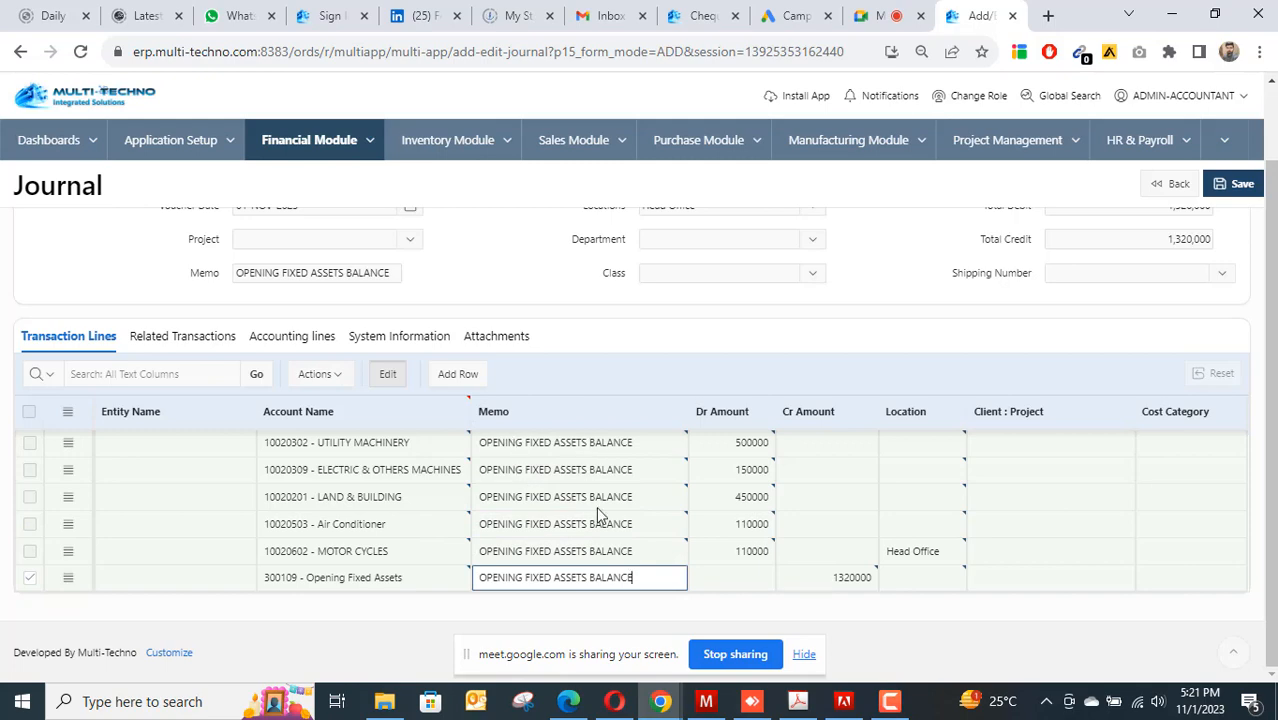
Save the opening fixed assets voucher, confirm it, and review the saved transaction lines.
{"action": "scroll", "coordinate": [596, 506], "scroll_direction": "up", "scroll_amount": 2}
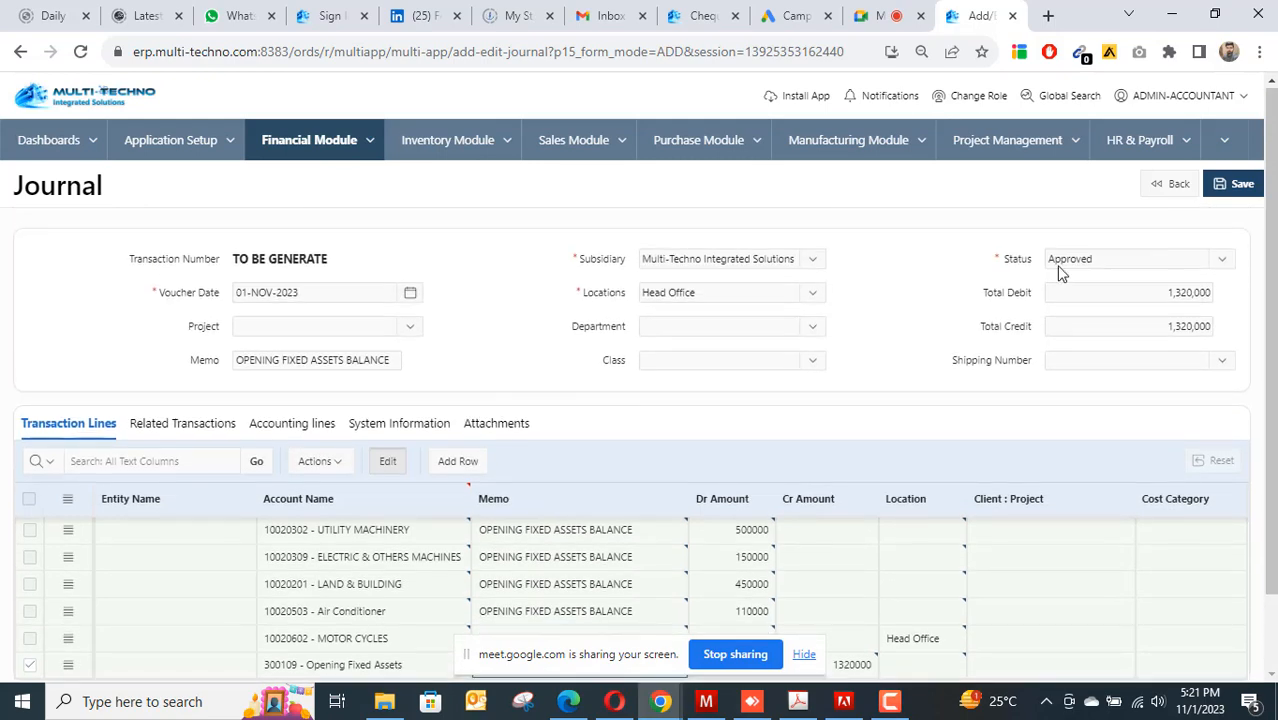
{"action": "left_click", "coordinate": [1218, 188]}
{"action": "left_click", "coordinate": [733, 424]}
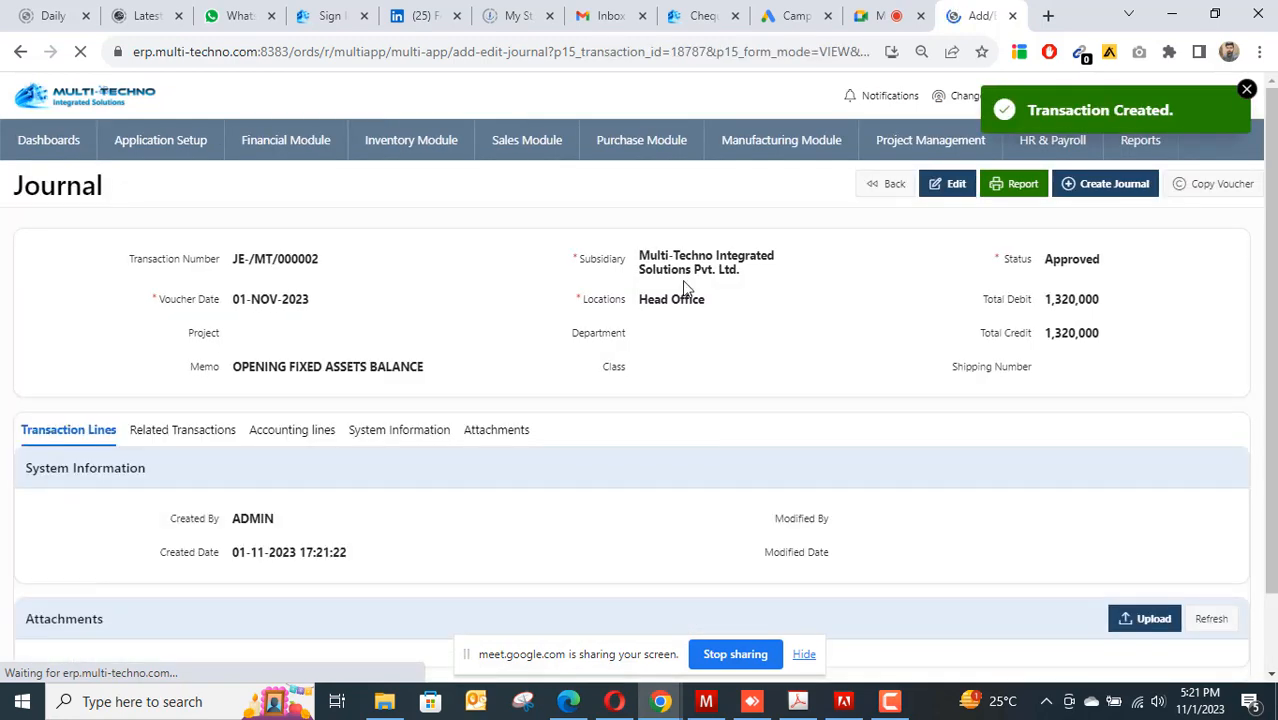
{"action": "scroll", "coordinate": [828, 314], "scroll_direction": "down", "scroll_amount": 1}
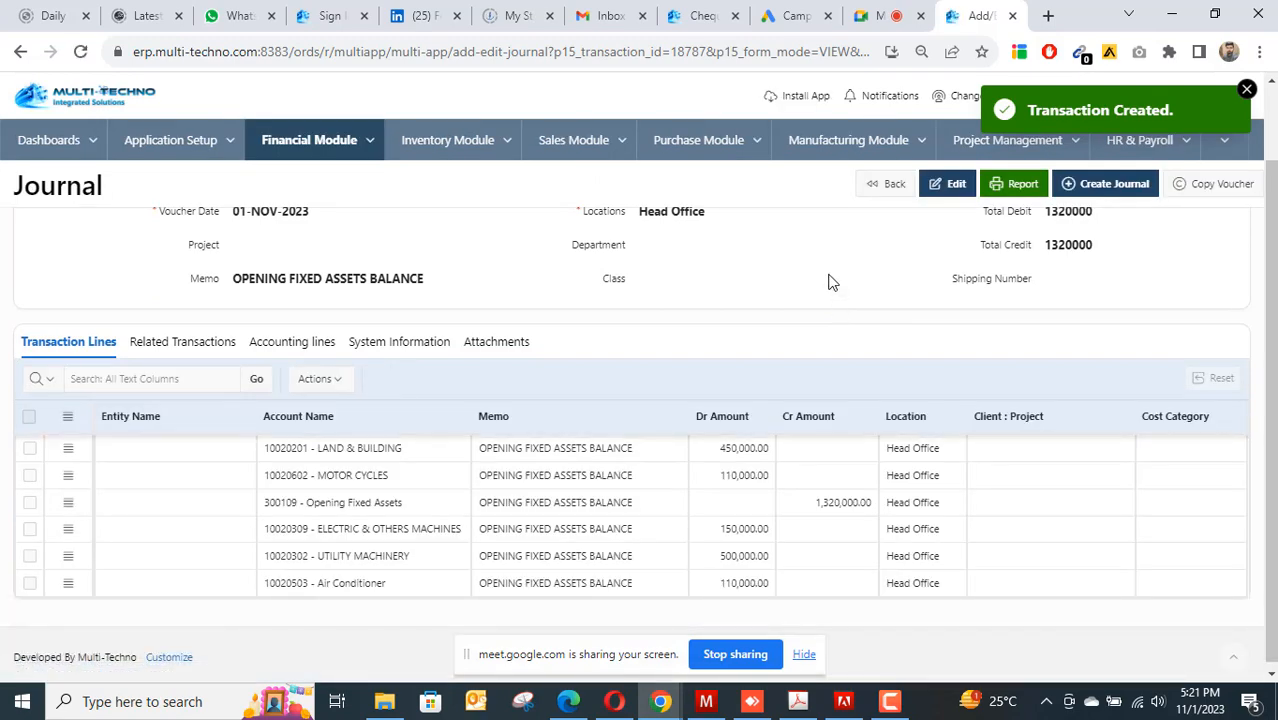
{"action": "scroll", "coordinate": [828, 282], "scroll_direction": "up", "scroll_amount": 1}
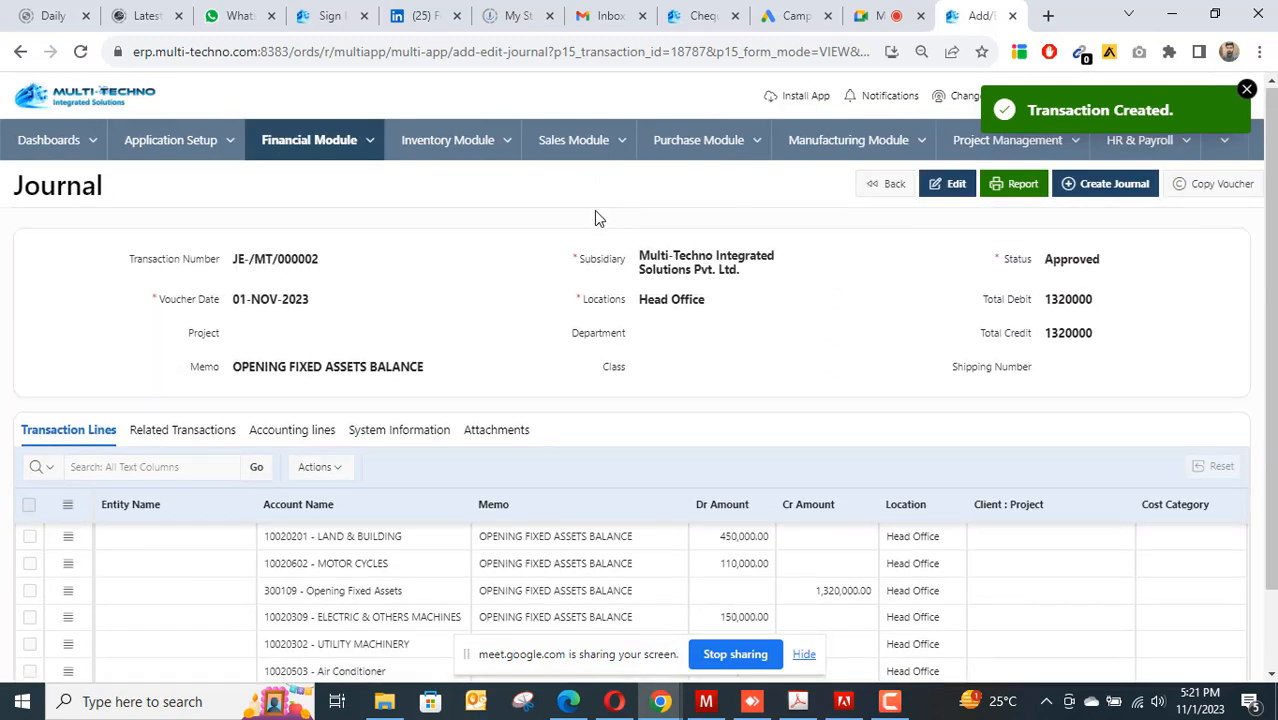
Open the Customers list in the Sales Module and start a new customer record.
{"action": "left_click", "coordinate": [622, 140]}
{"action": "mouse_move", "coordinate": [616, 189]}
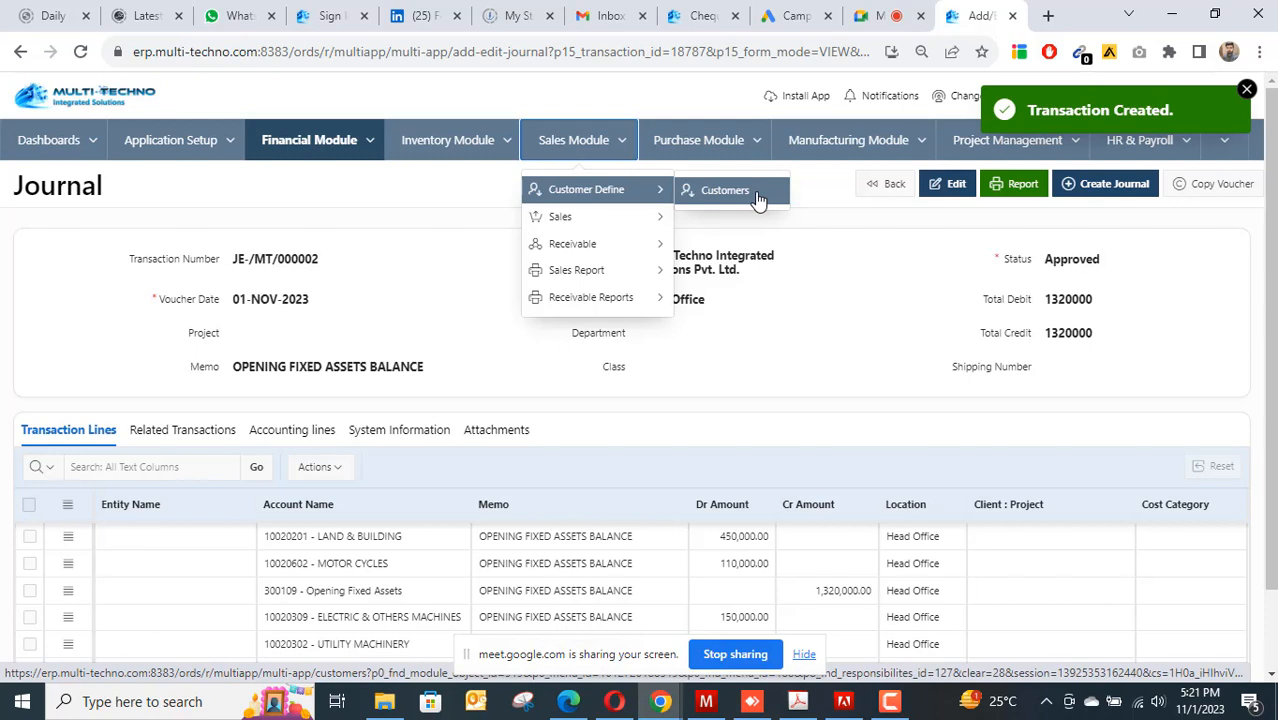
{"action": "left_click", "coordinate": [757, 200]}
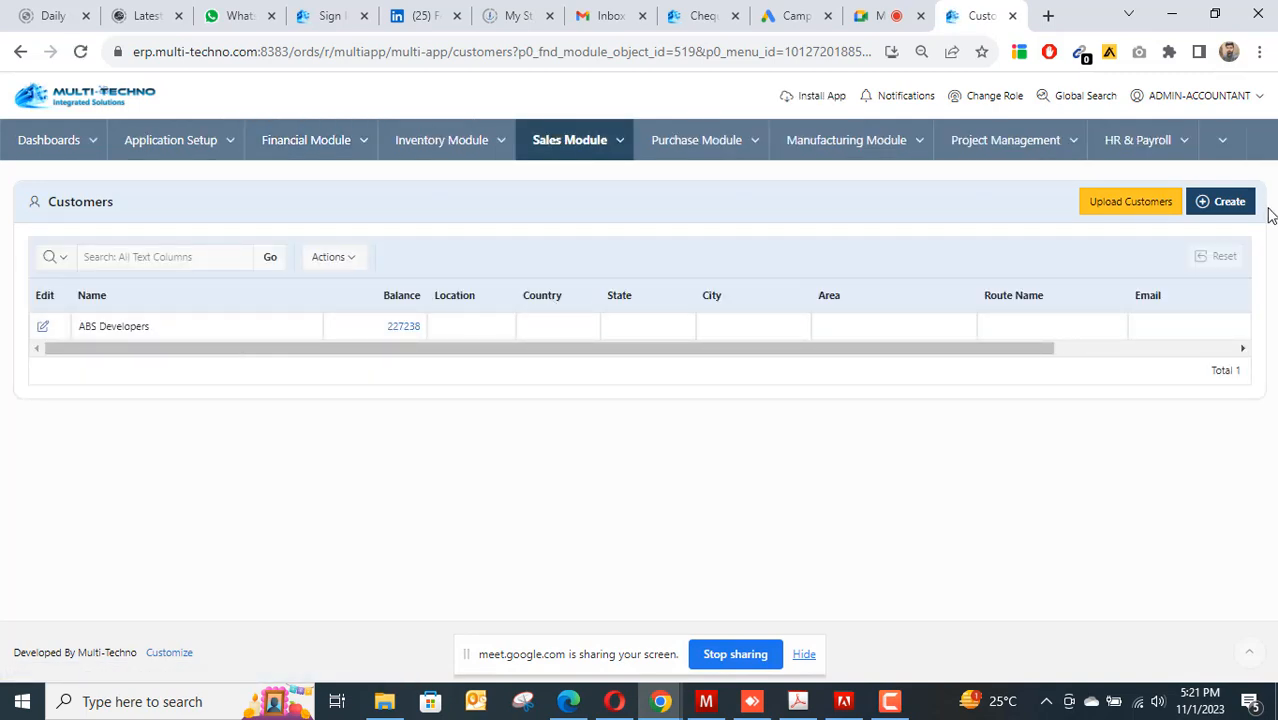
{"action": "left_click", "coordinate": [1224, 202]}
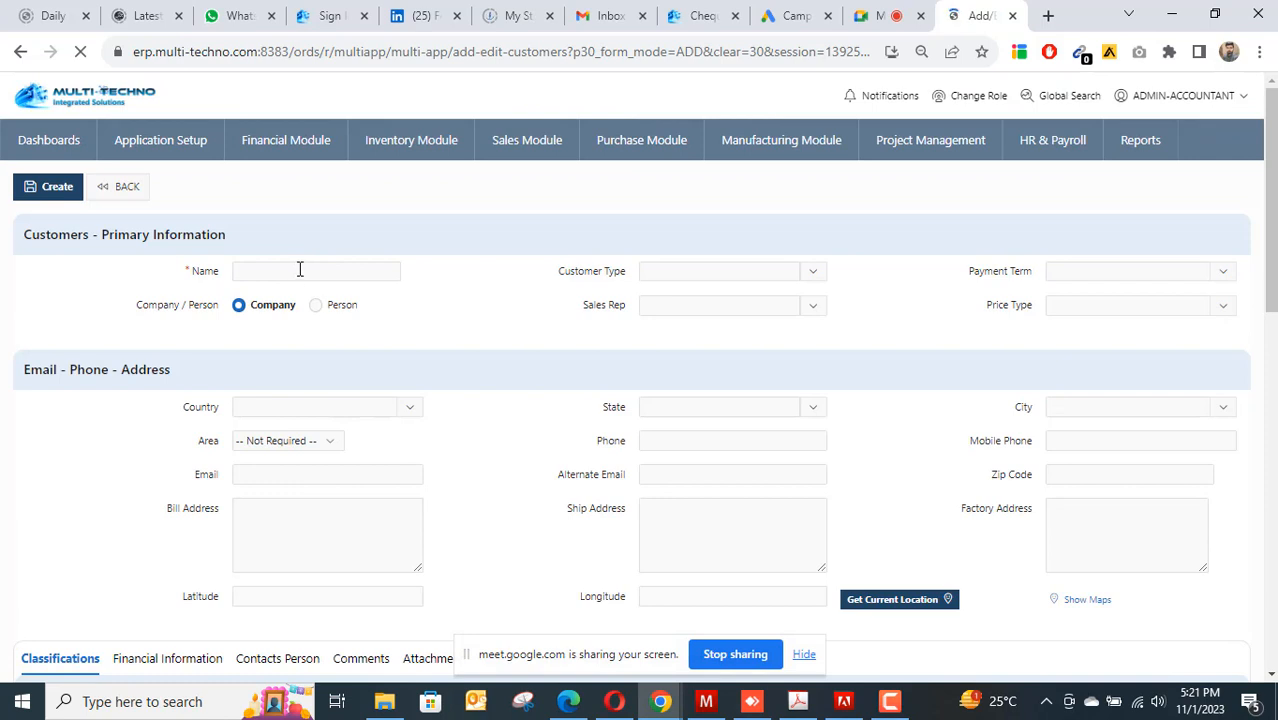
Fill in the customer's name, contact details and addresses from the first saved autofill entry, and create the customer.
{"action": "left_click", "coordinate": [281, 271]}
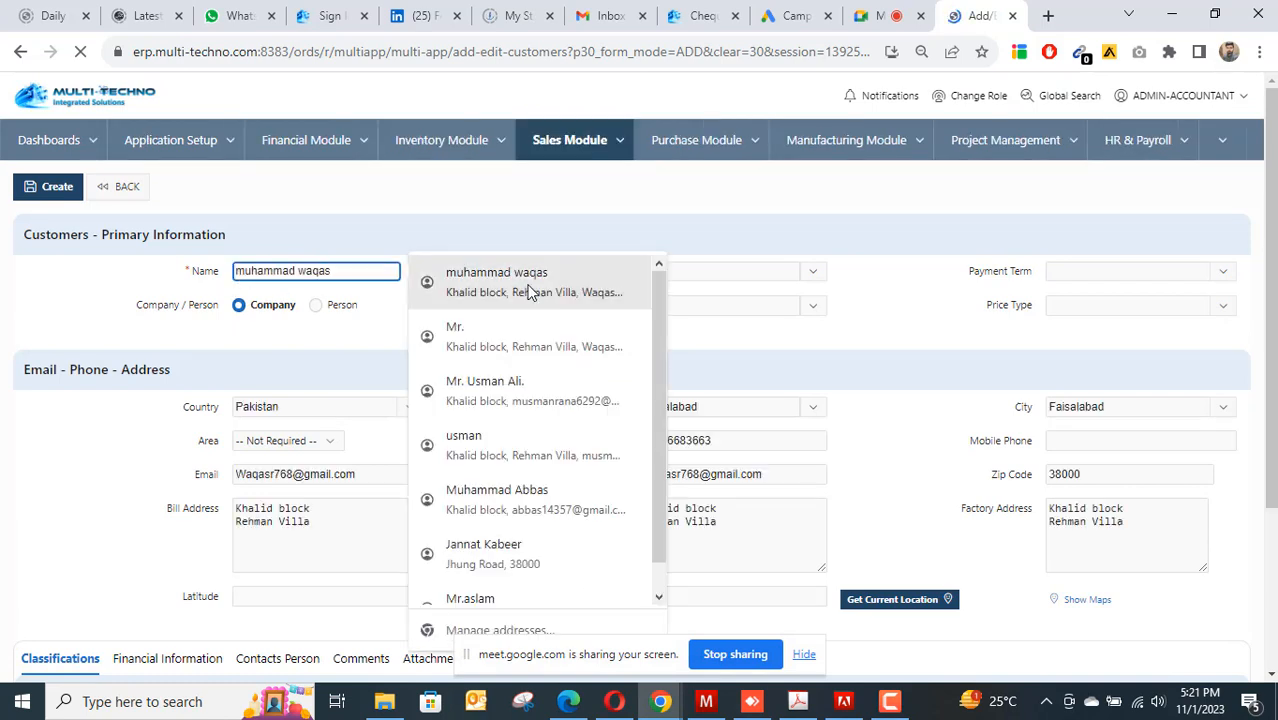
{"action": "key", "text": "Return"}
{"action": "scroll", "coordinate": [336, 280], "scroll_direction": "down", "scroll_amount": 1}
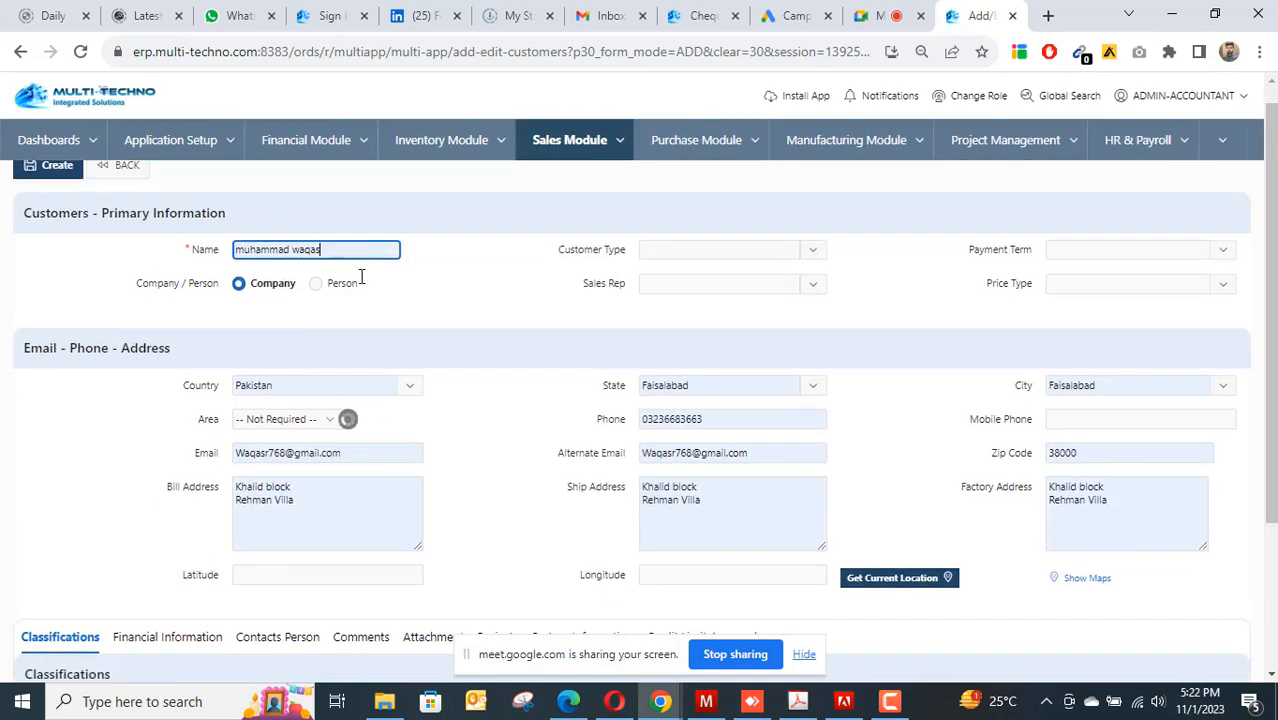
{"action": "scroll", "coordinate": [318, 316], "scroll_direction": "down", "scroll_amount": 2}
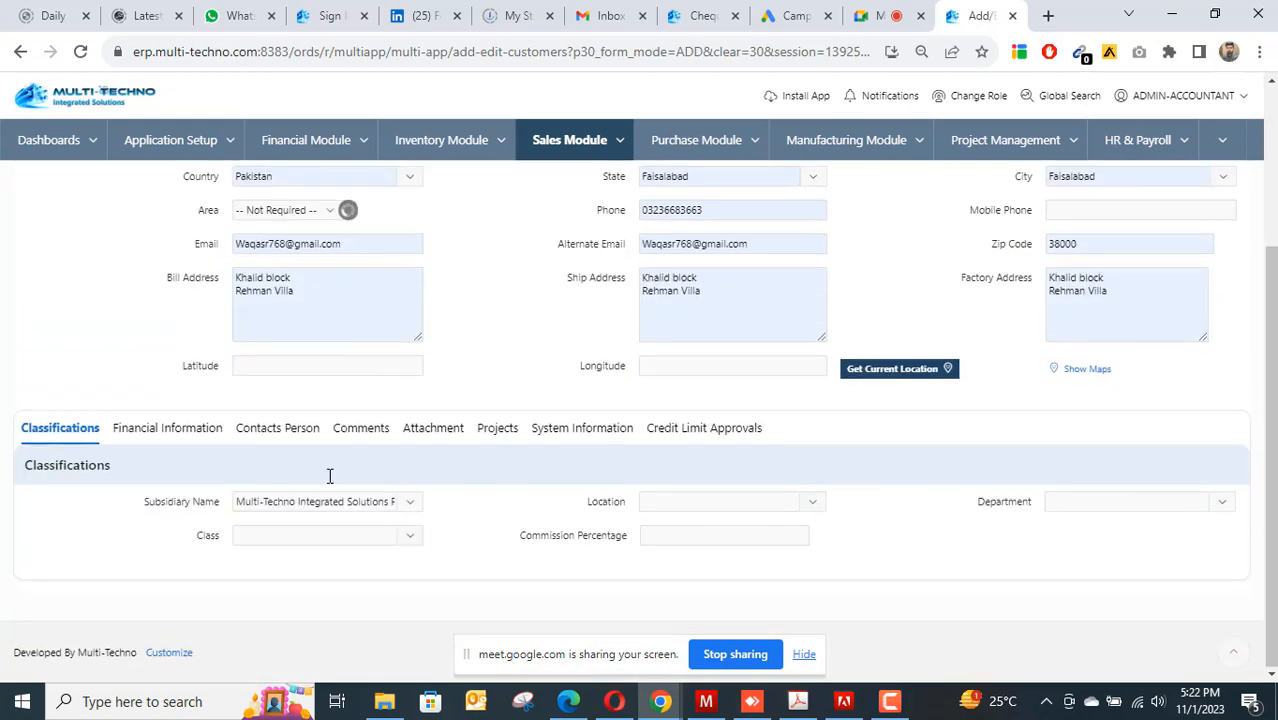
{"action": "scroll", "coordinate": [286, 448], "scroll_direction": "up", "scroll_amount": 2}
{"action": "scroll", "coordinate": [281, 448], "scroll_direction": "up", "scroll_amount": 1}
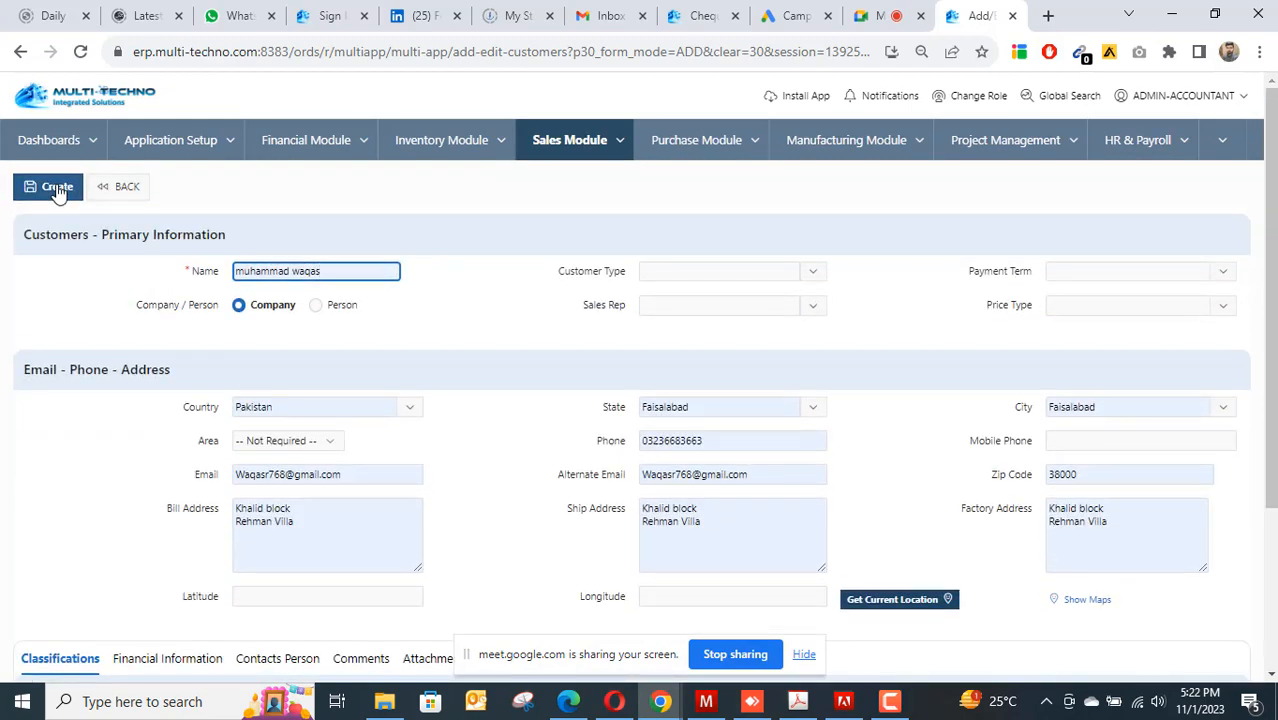
{"action": "left_click", "coordinate": [57, 189]}
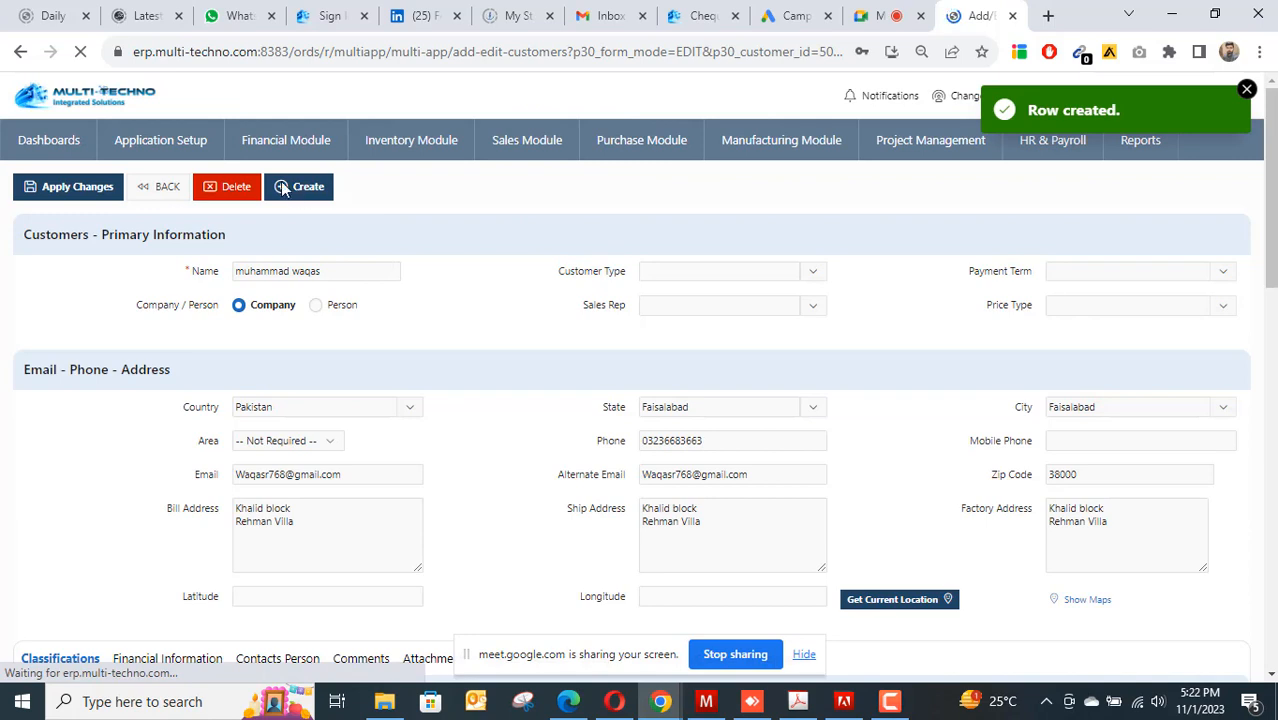
Go to Journal Entries in the Financial Module, leaving the customer page, and start a new journal voucher.
{"action": "left_click", "coordinate": [360, 148]}
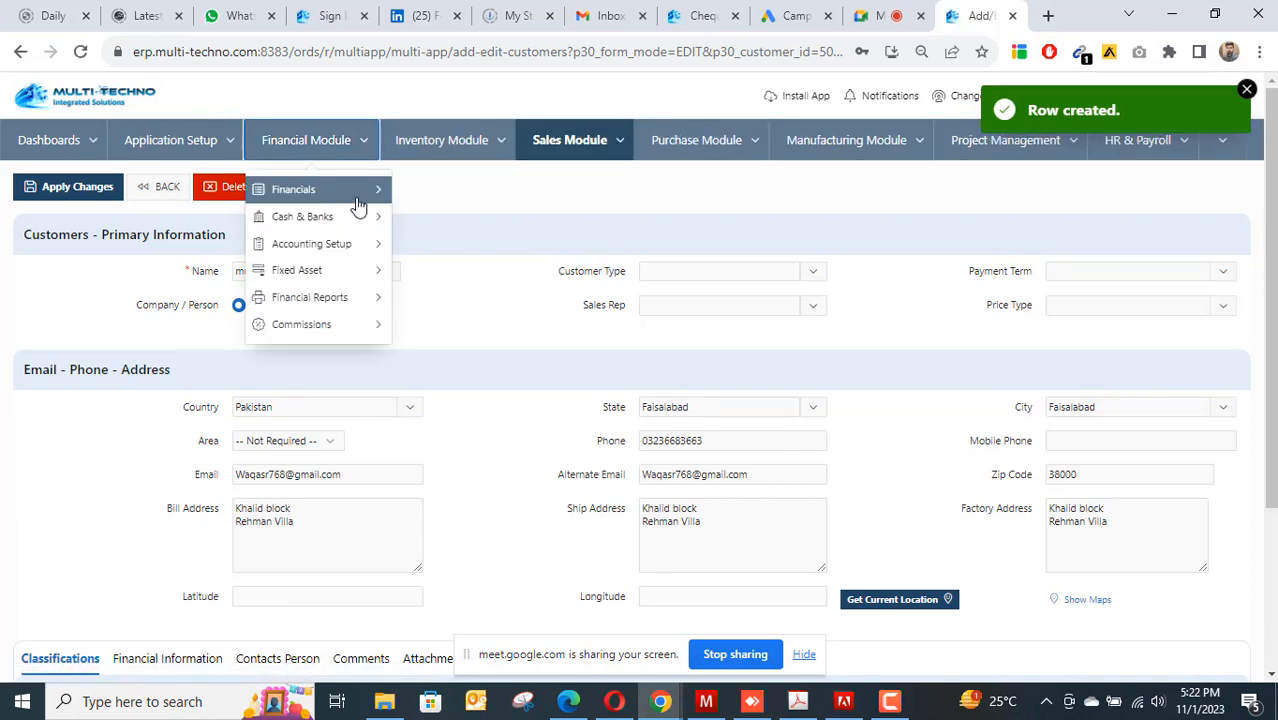
{"action": "mouse_move", "coordinate": [385, 194]}
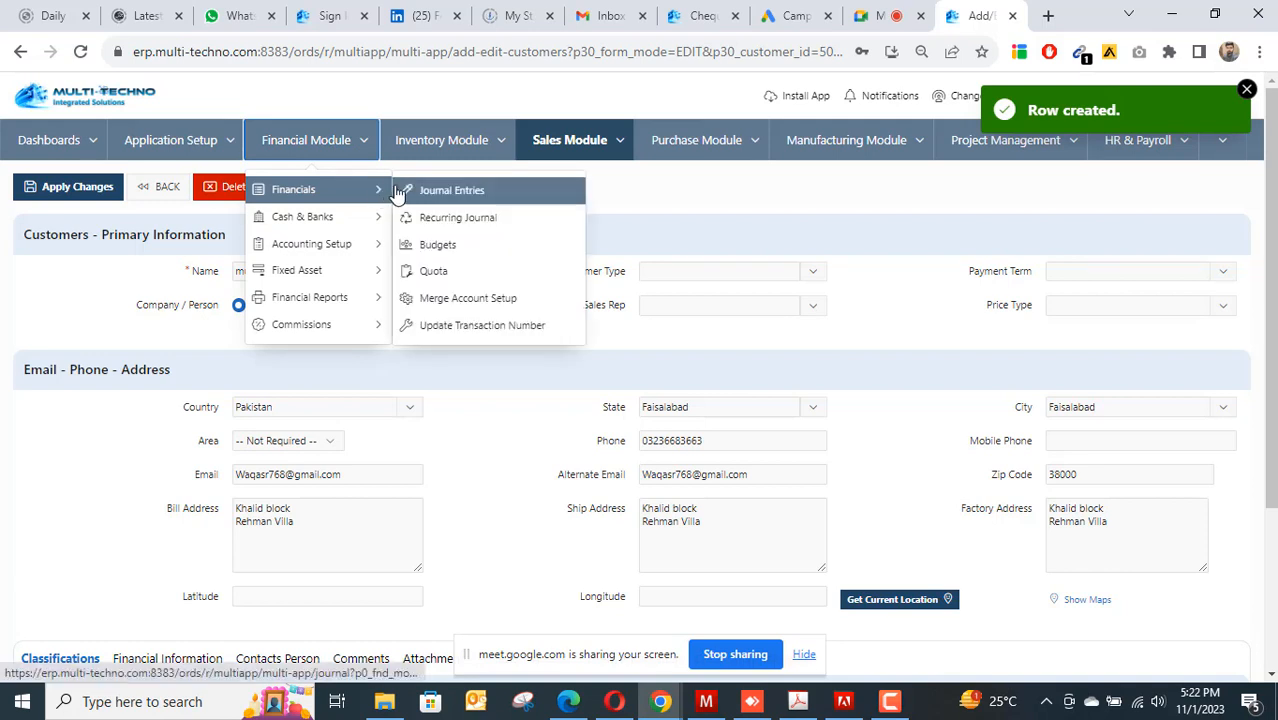
{"action": "left_click", "coordinate": [430, 194]}
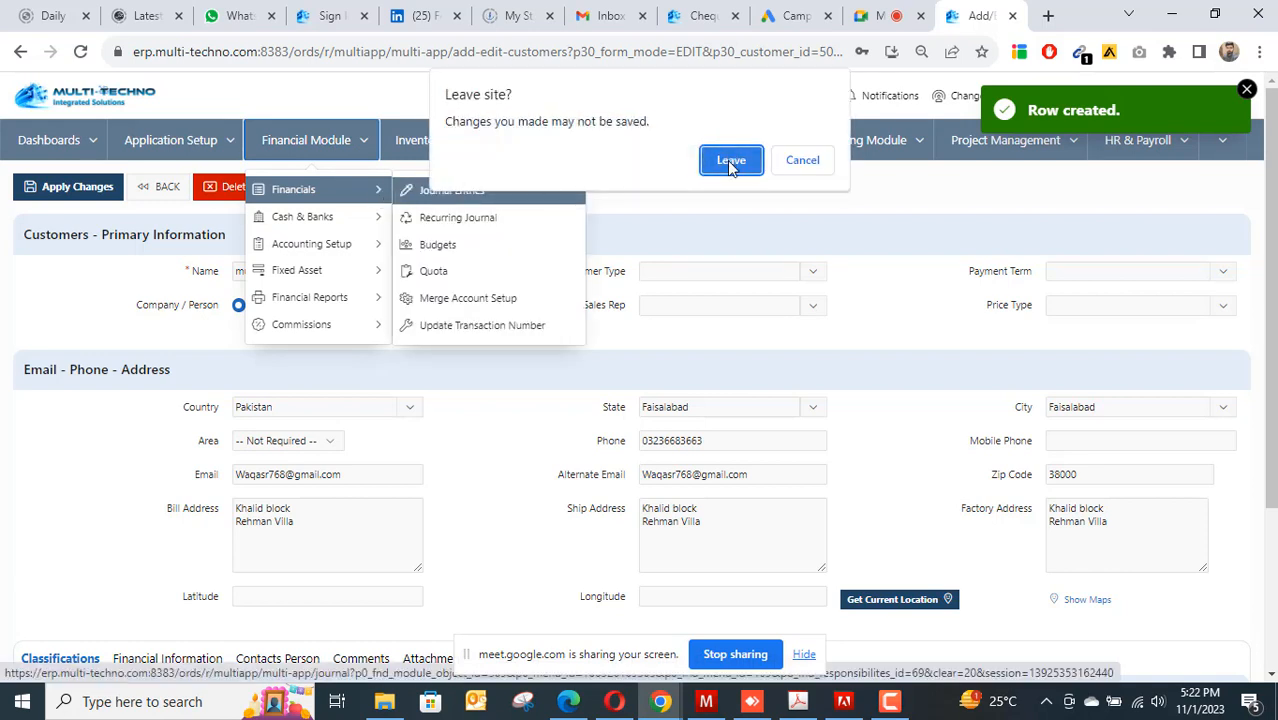
{"action": "left_click", "coordinate": [730, 160]}
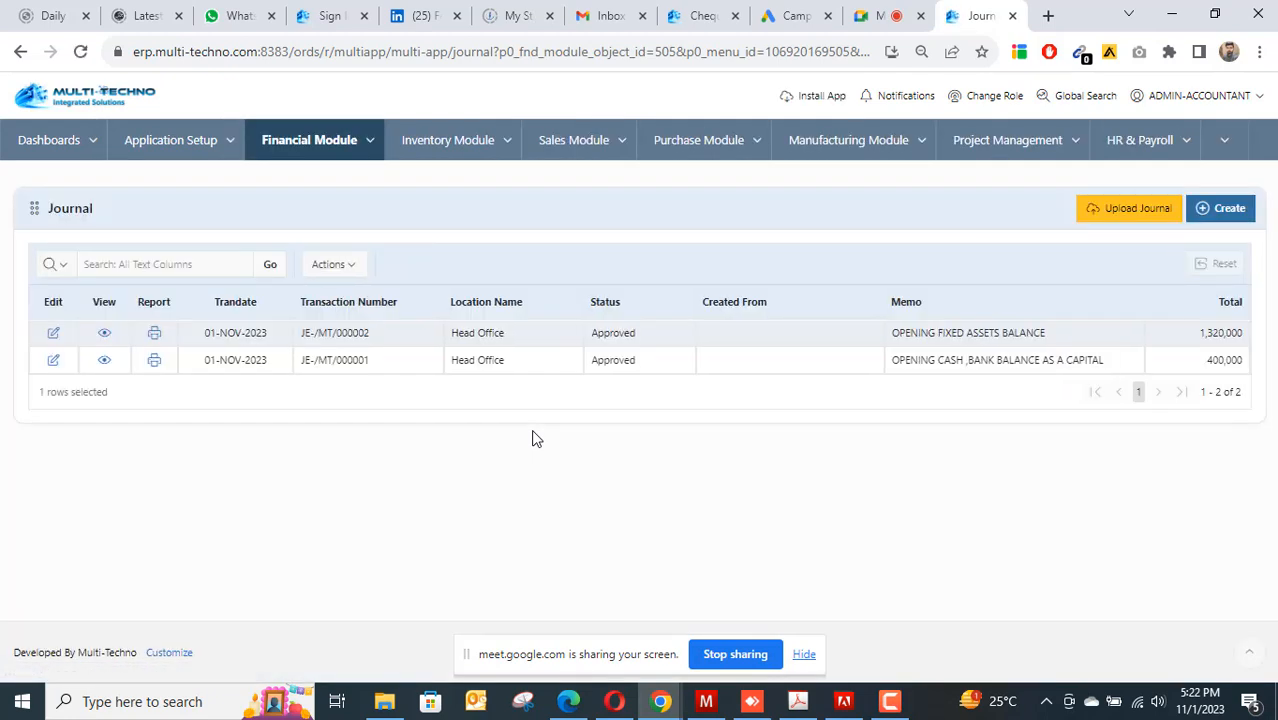
{"action": "left_click", "coordinate": [1232, 212]}
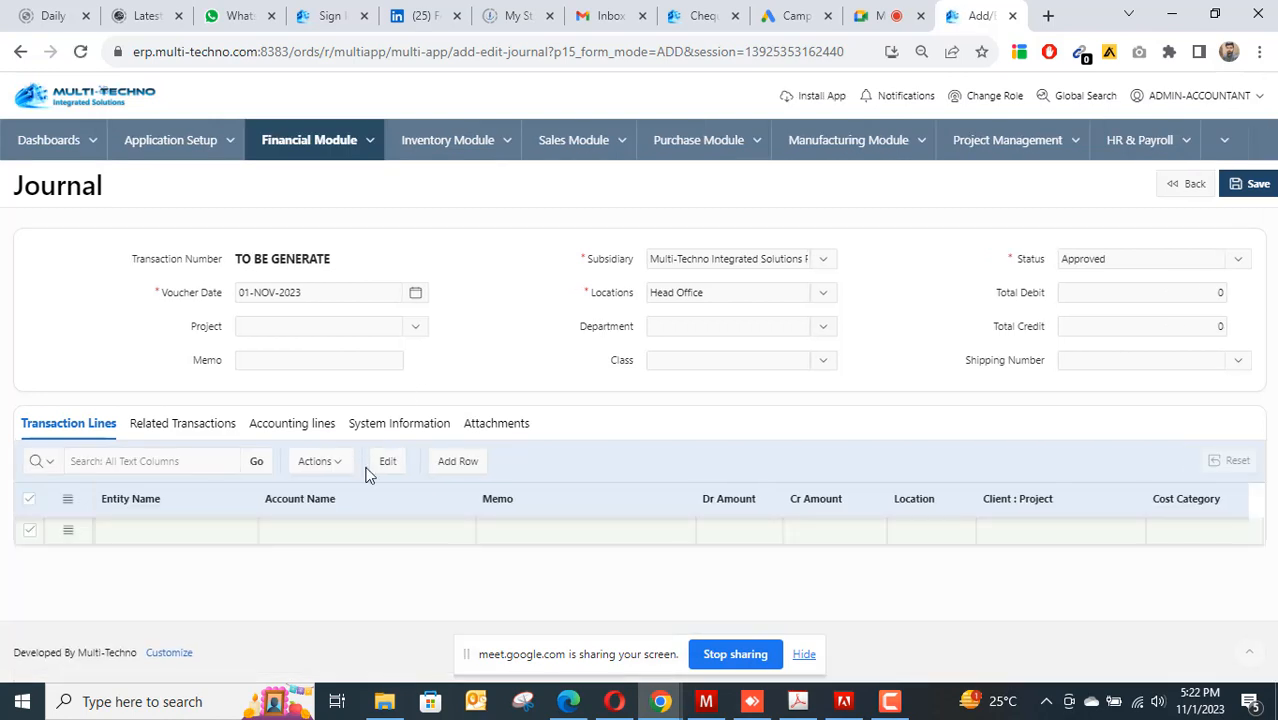
Add two more transaction lines to the new voucher and set the first line's entity to ABS Developers.
{"action": "left_click", "coordinate": [479, 463]}
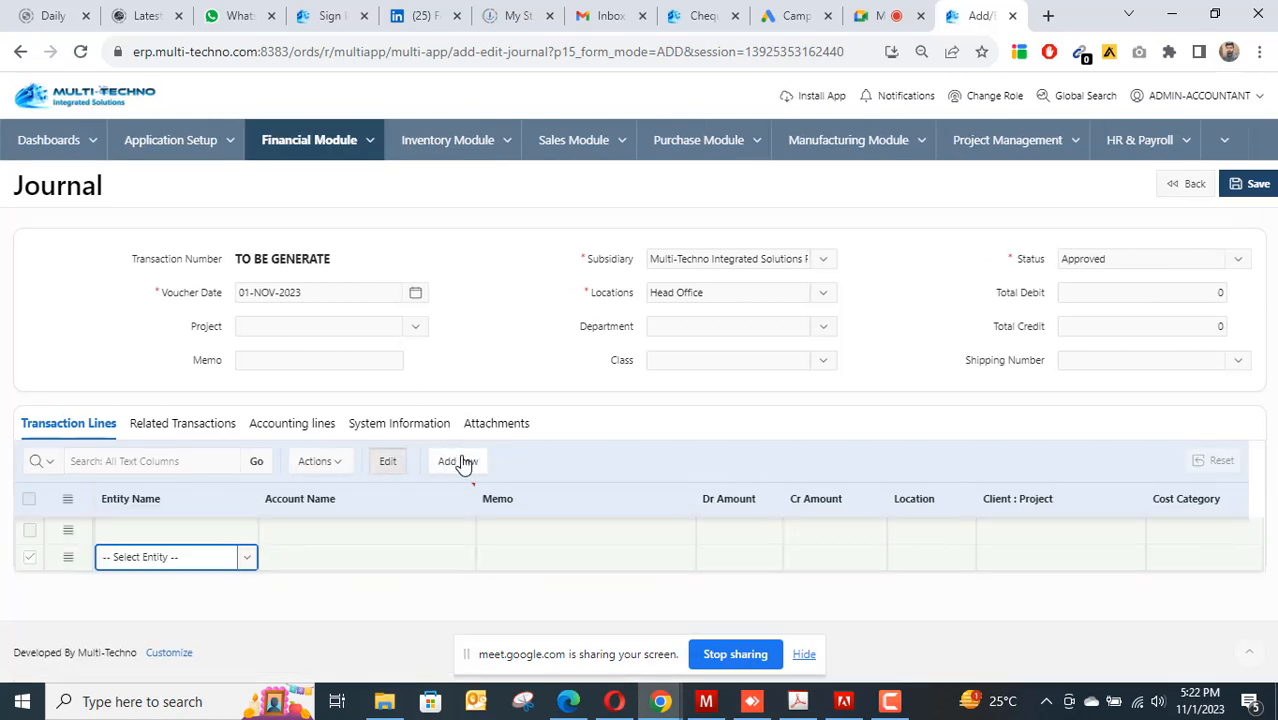
{"action": "left_click", "coordinate": [465, 459]}
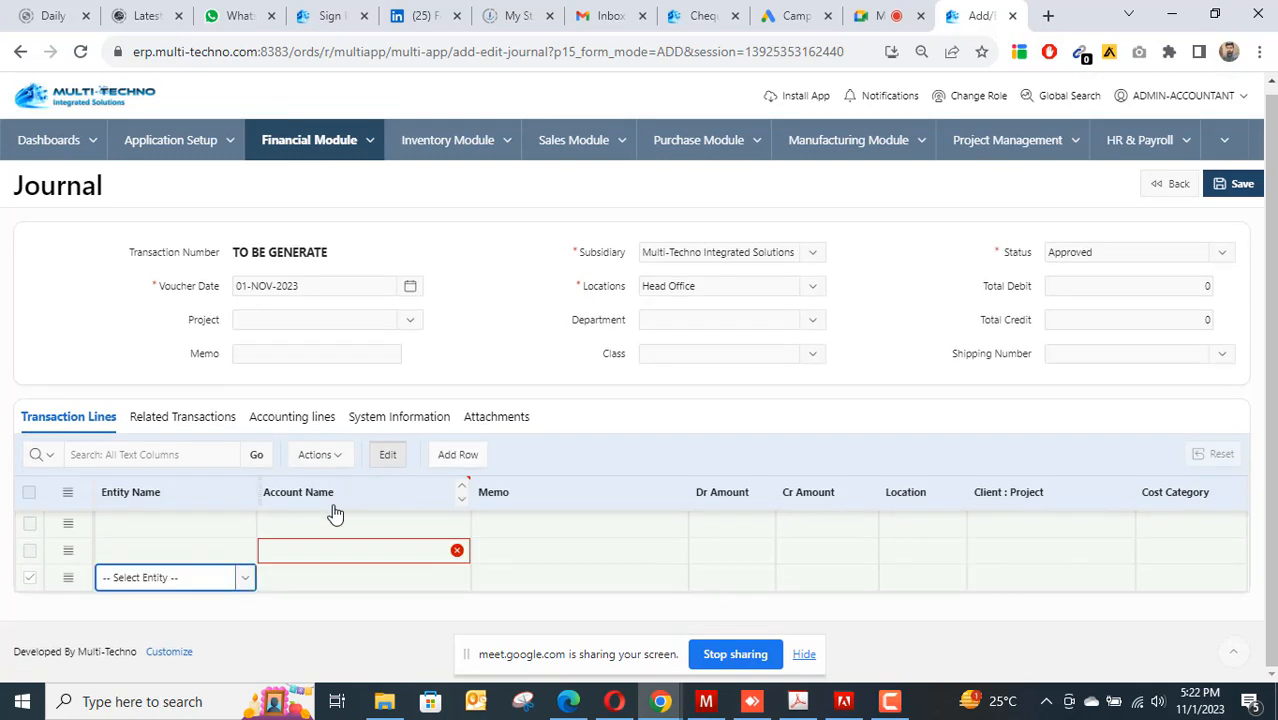
{"action": "left_click", "coordinate": [228, 528]}
{"action": "left_click", "coordinate": [245, 528]}
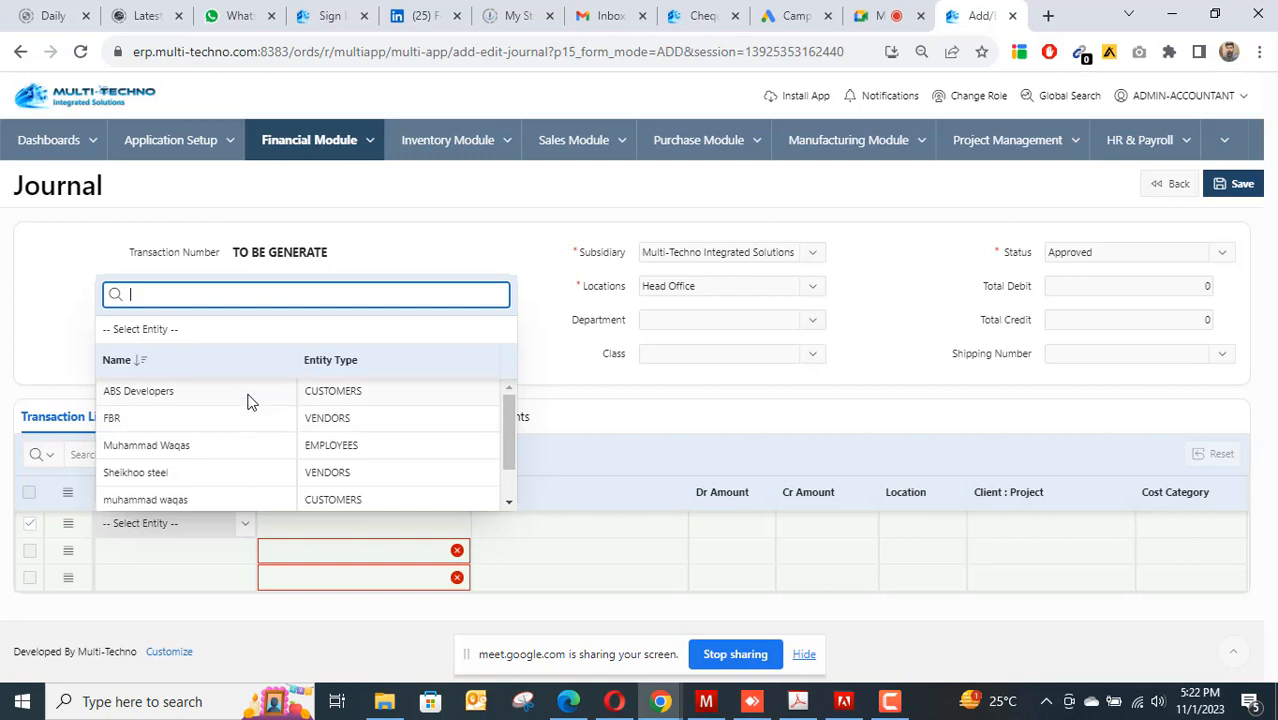
{"action": "left_click", "coordinate": [246, 393]}
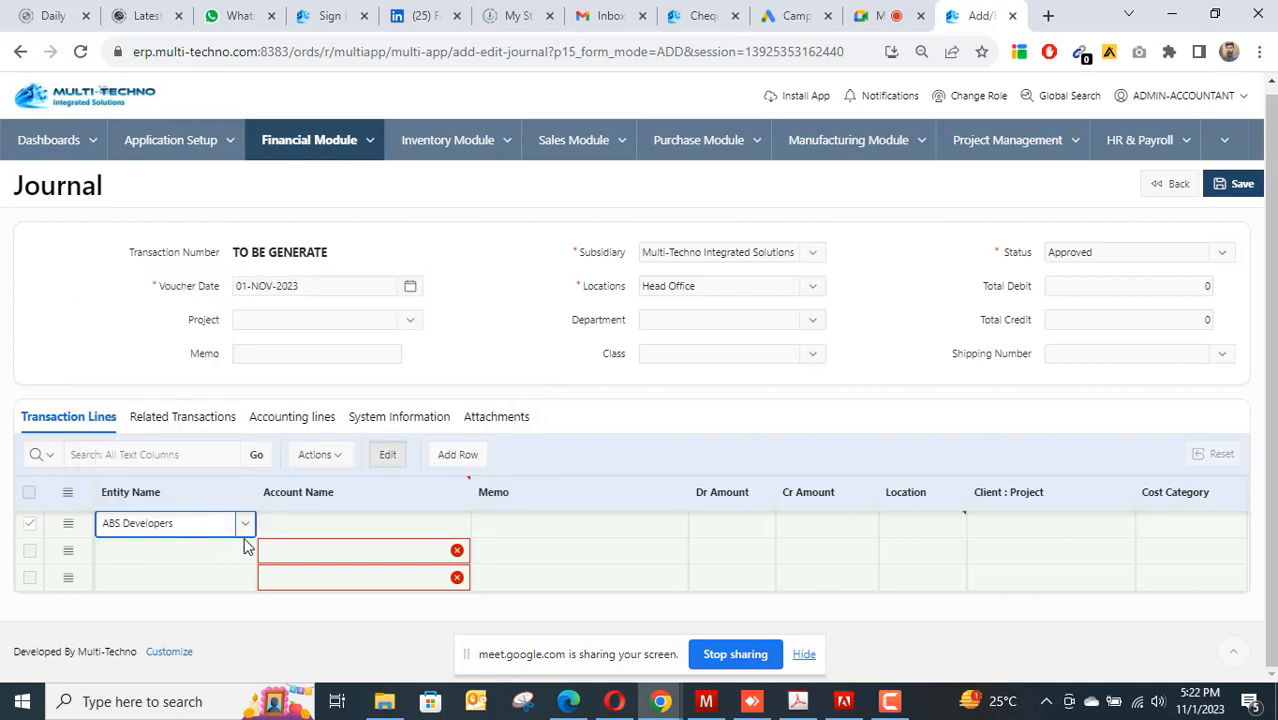
{"action": "left_click", "coordinate": [368, 521]}
Set the second line's entity to the newly created customer and return to the first line.
{"action": "left_click", "coordinate": [241, 546]}
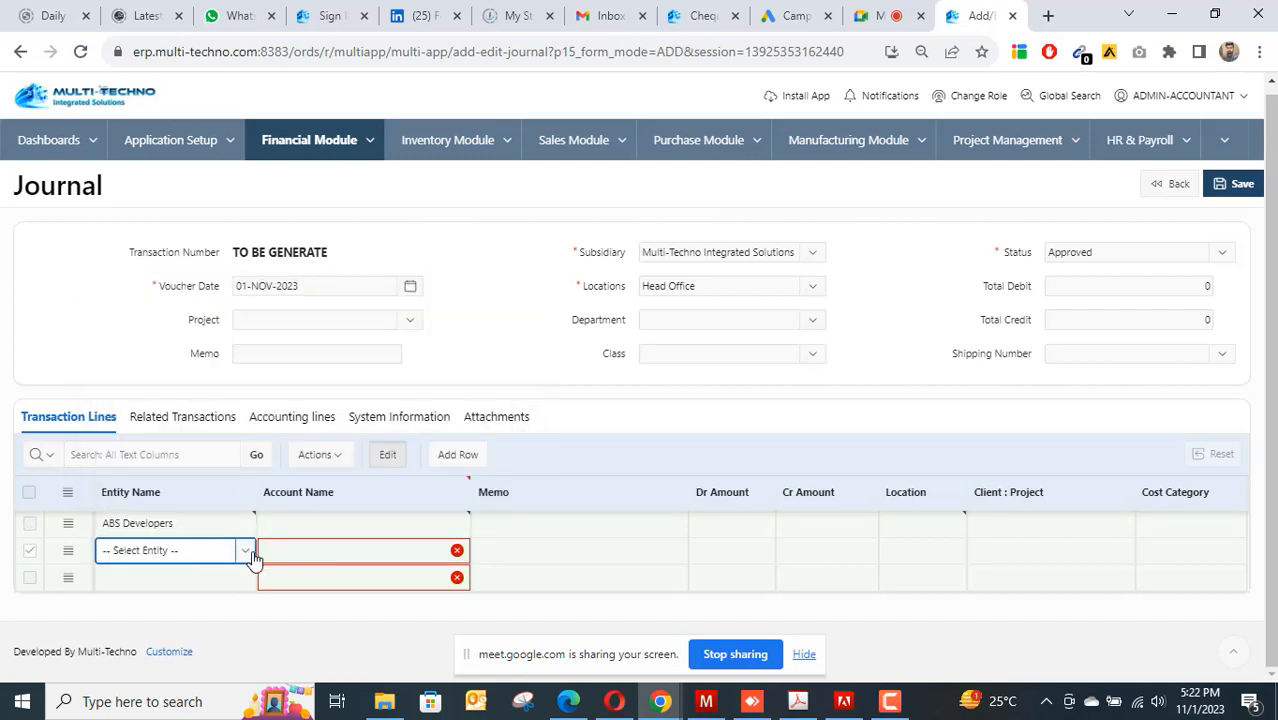
{"action": "left_click", "coordinate": [249, 556]}
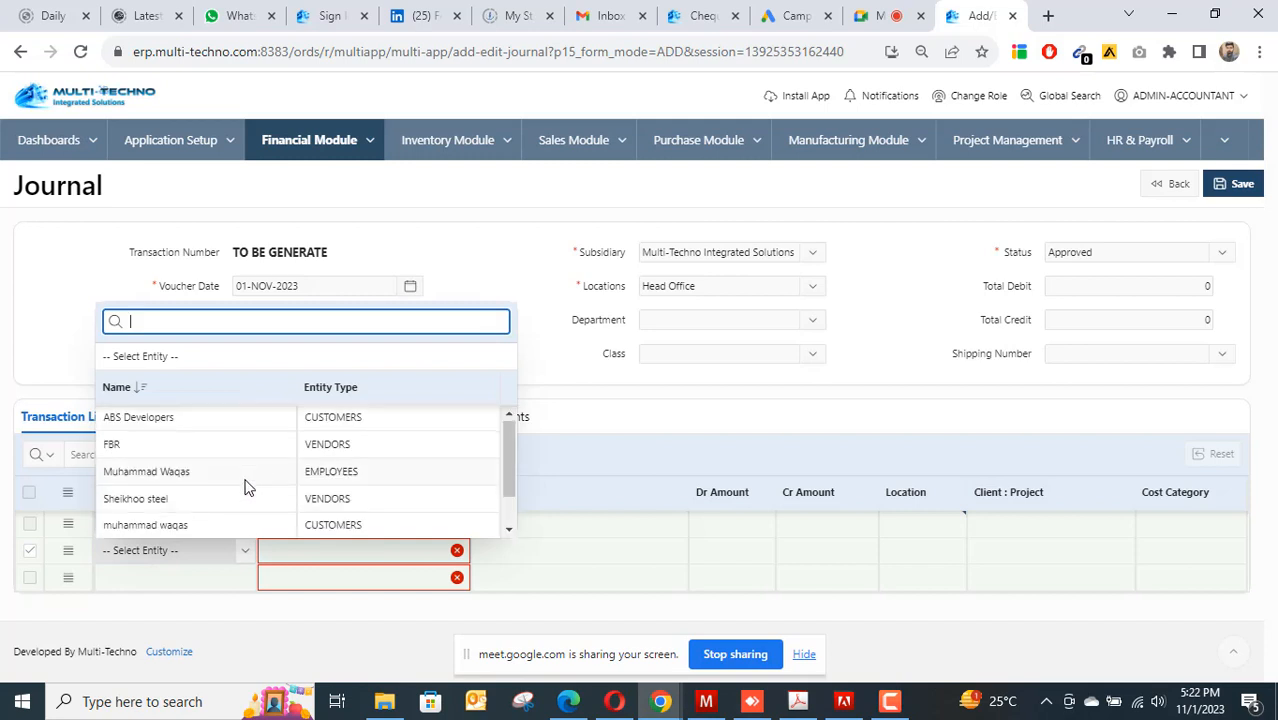
{"action": "scroll", "coordinate": [225, 485], "scroll_direction": "down", "scroll_amount": 2}
{"action": "left_click", "coordinate": [209, 482]}
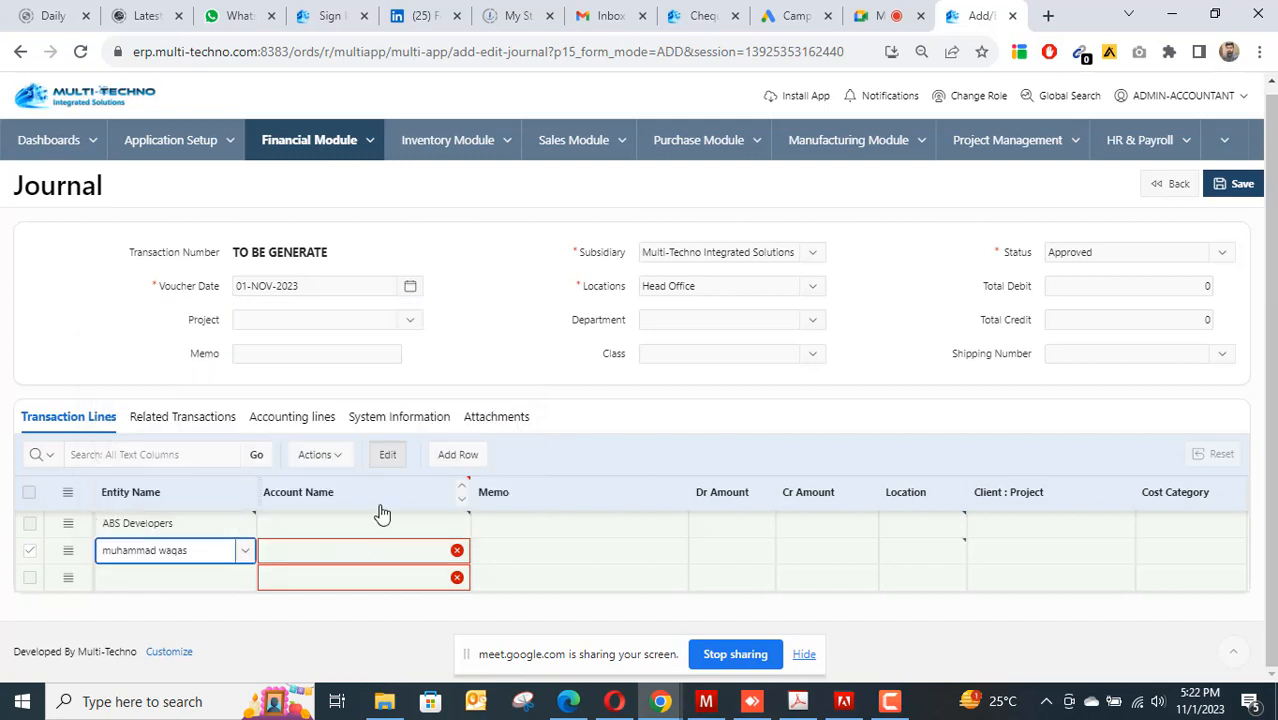
{"action": "key", "text": "Tab"}
{"action": "key", "text": "Tab"}
{"action": "left_click", "coordinate": [217, 528]}
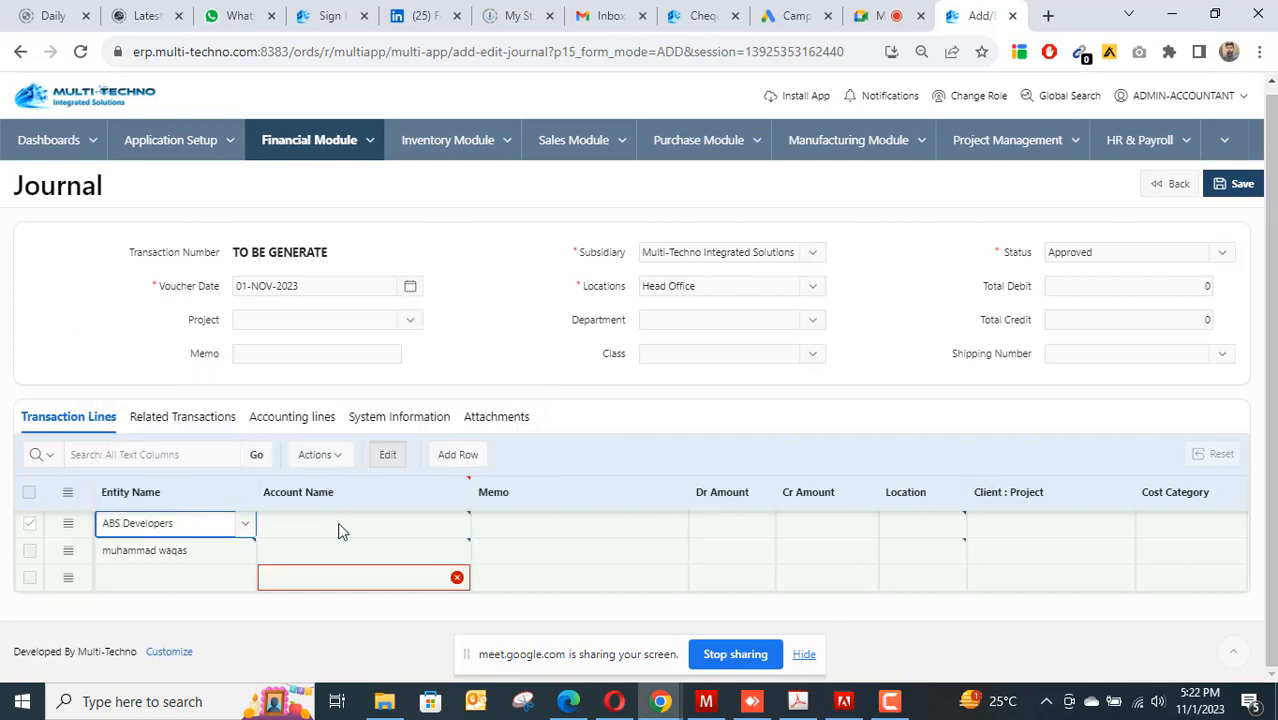
Enter debit amounts of 50000 for the ABS Developers line and 33500 for the second customer's line.
{"action": "left_click", "coordinate": [350, 530]}
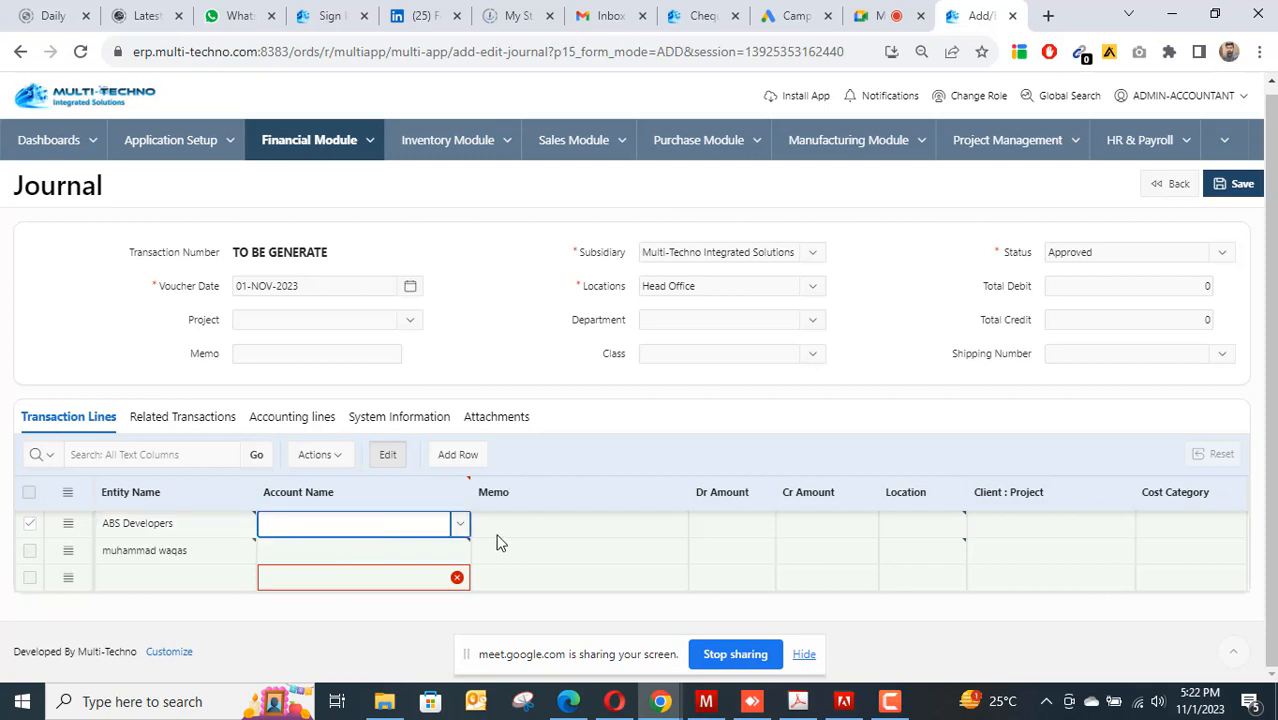
{"action": "key", "text": "Tab"}
{"action": "key", "text": "Tab"}
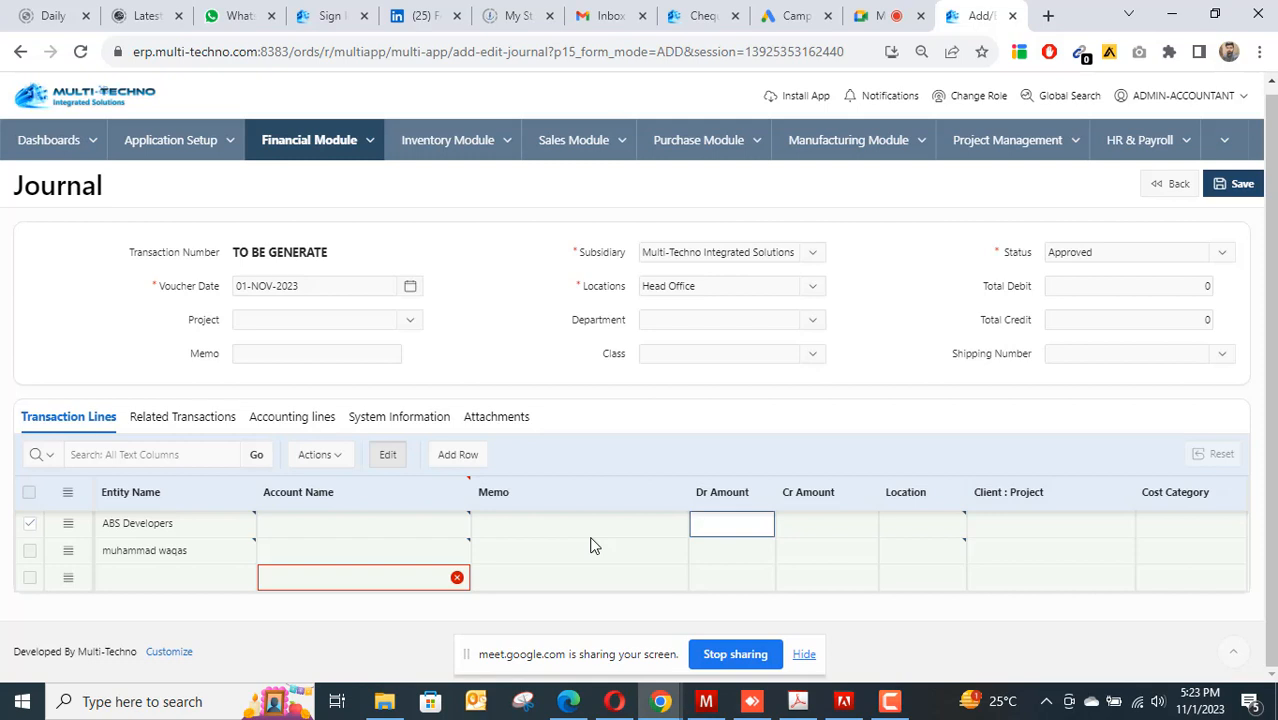
{"action": "type", "text": "50000"}
{"action": "left_click", "coordinate": [722, 556]}
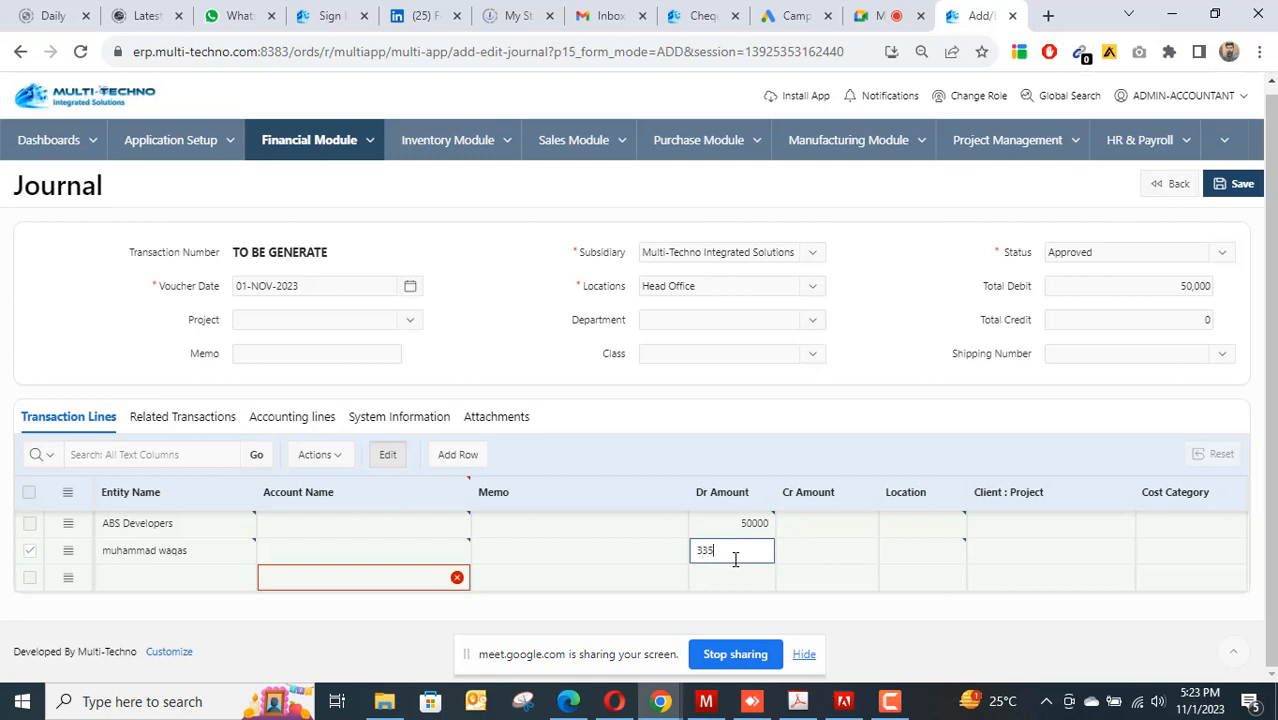
{"action": "key", "text": "Tab"}
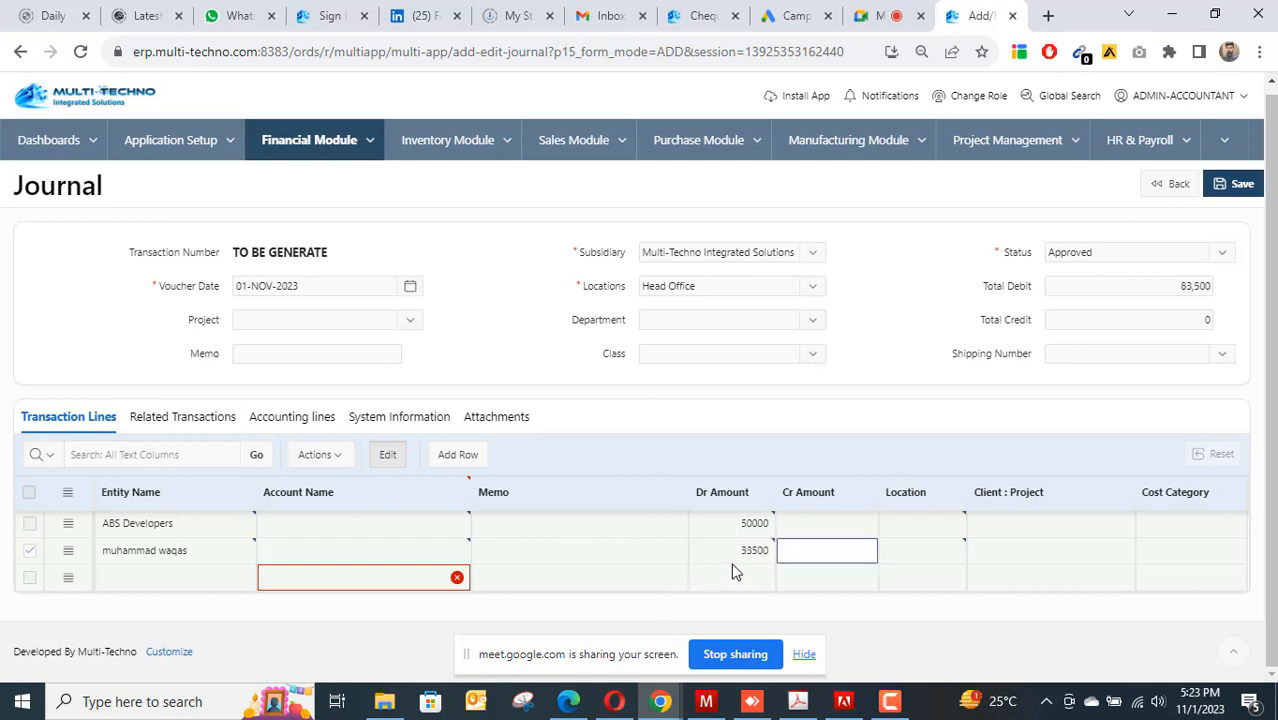
Set the third transaction line's account to 300103 - Opening Customers Receivable.
{"action": "left_click", "coordinate": [213, 585]}
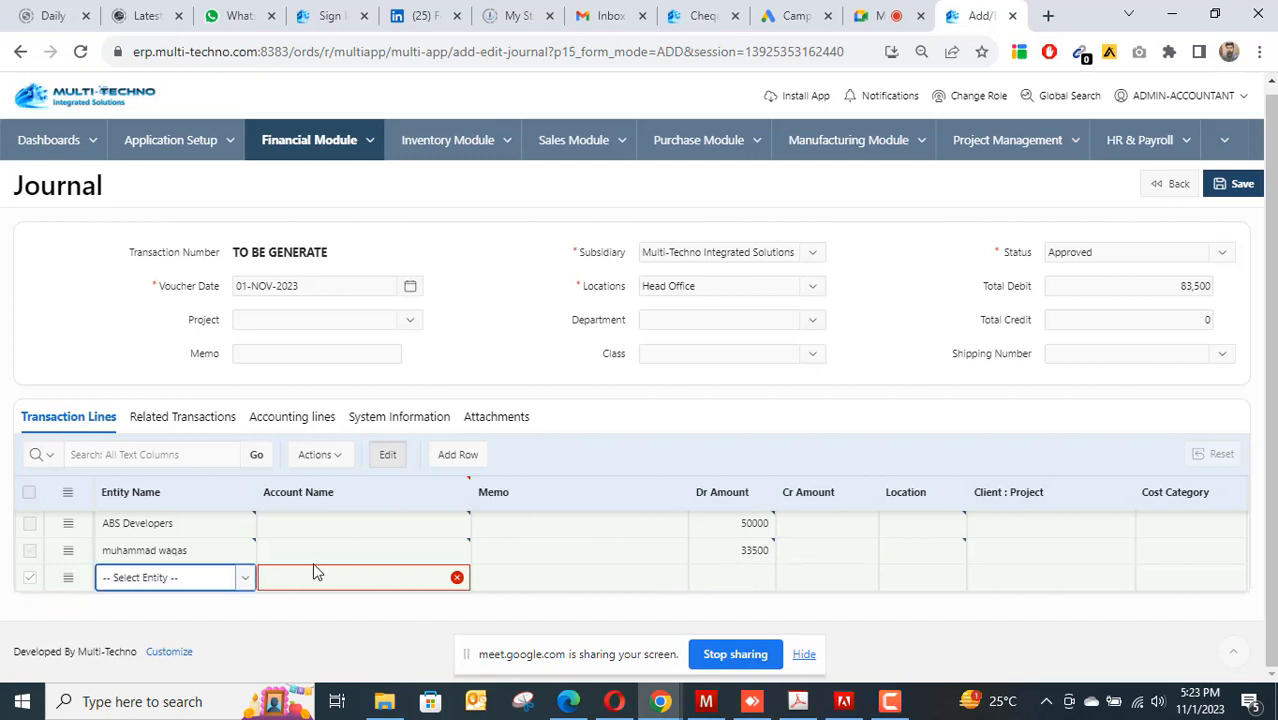
{"action": "left_click", "coordinate": [456, 579]}
{"action": "left_click", "coordinate": [463, 580]}
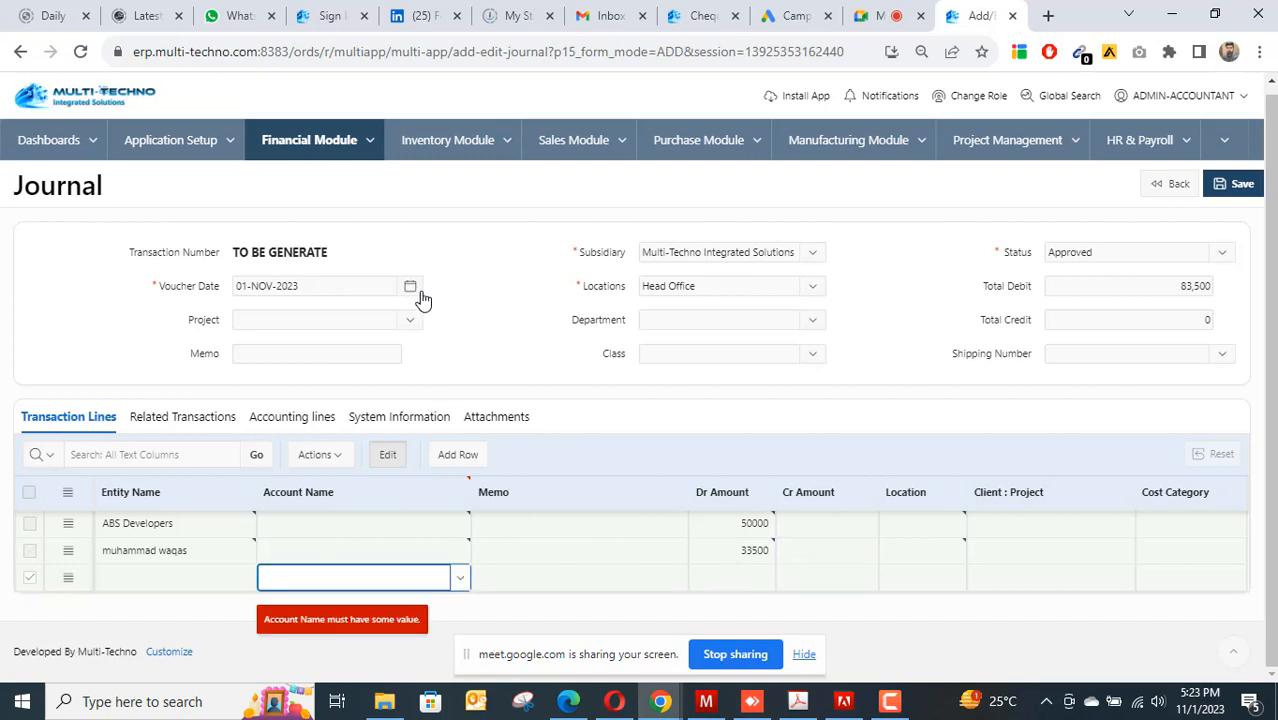
{"action": "type", "text": "OPENING"}
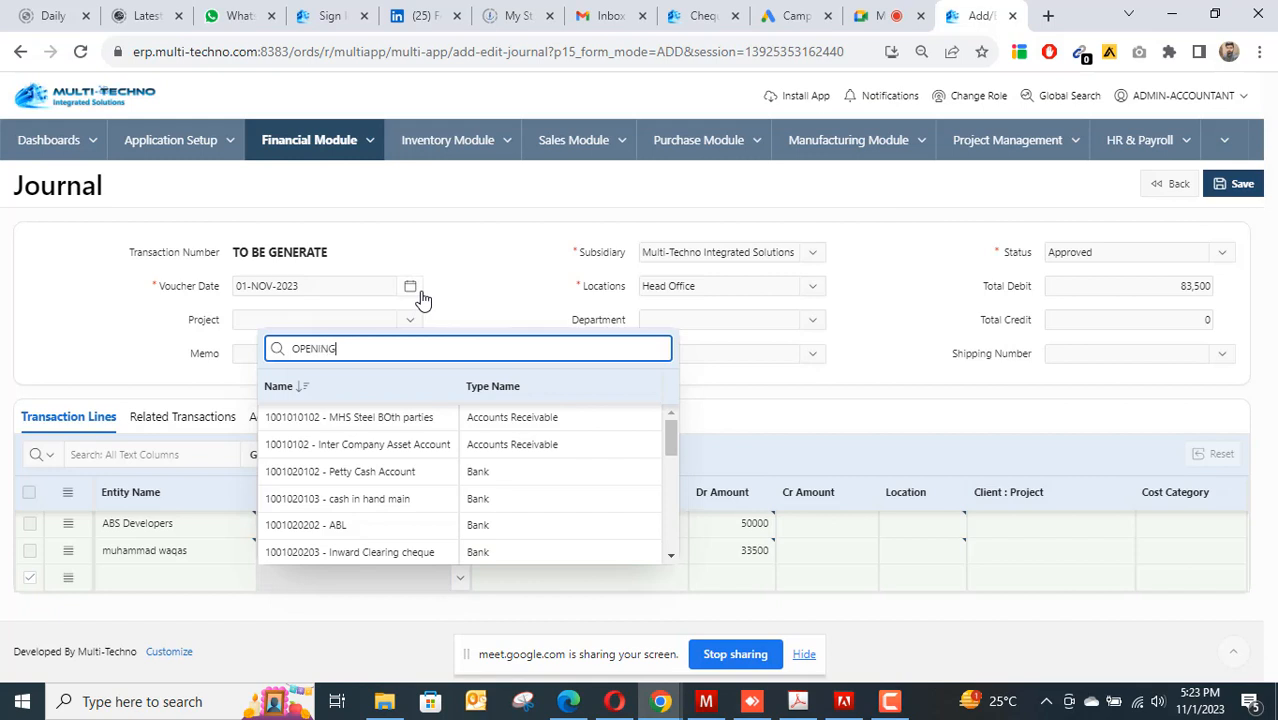
{"action": "key", "text": "Down"}
{"action": "key", "text": "Down"}
{"action": "key", "text": "Down"}
{"action": "key", "text": "Down"}
{"action": "key", "text": "Down"}
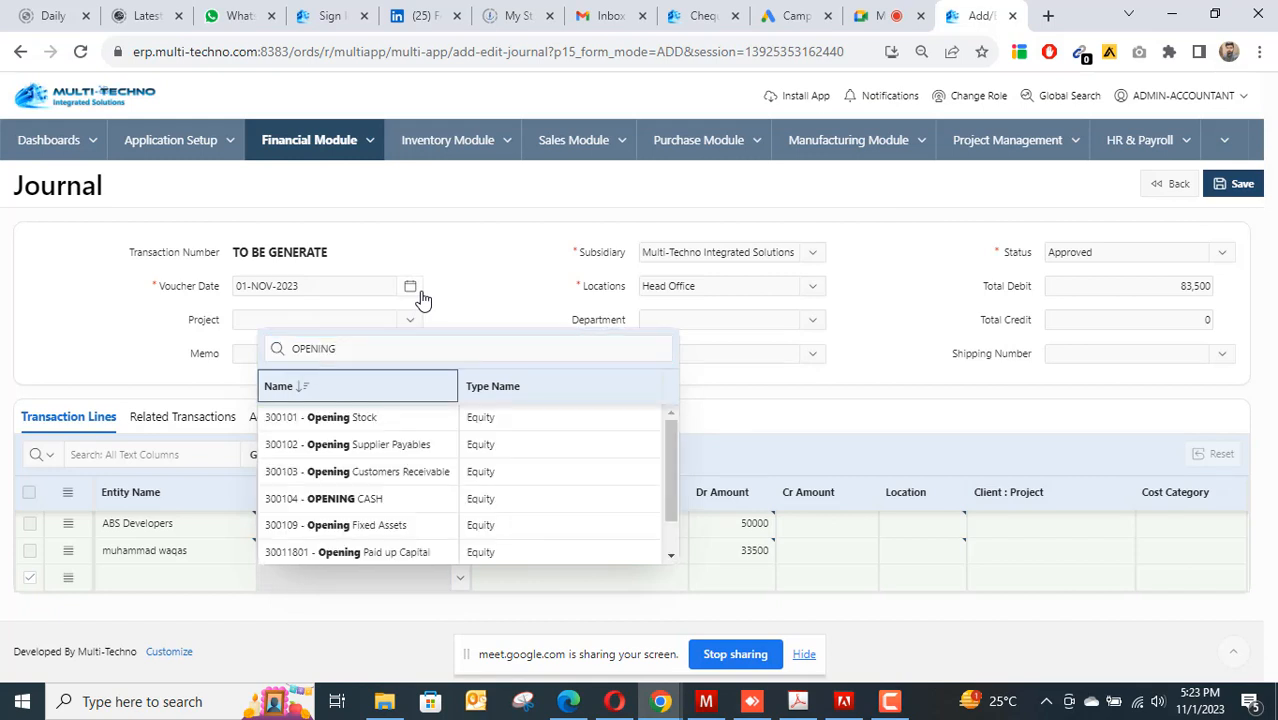
{"action": "key", "text": "Up"}
{"action": "key", "text": "Return"}
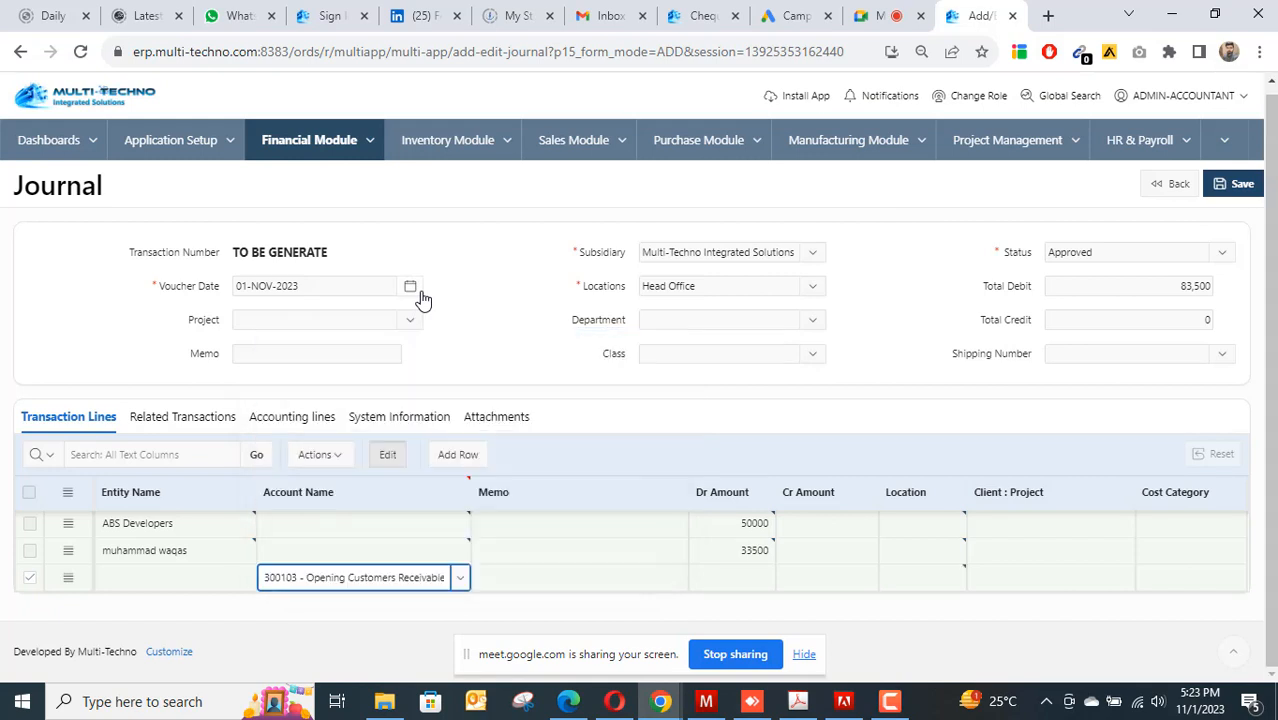
Enter a credit amount of 83500 on the Opening Customers Receivable line.
{"action": "key", "text": "Tab"}
{"action": "key", "text": "Tab"}
{"action": "left_click", "coordinate": [868, 570]}
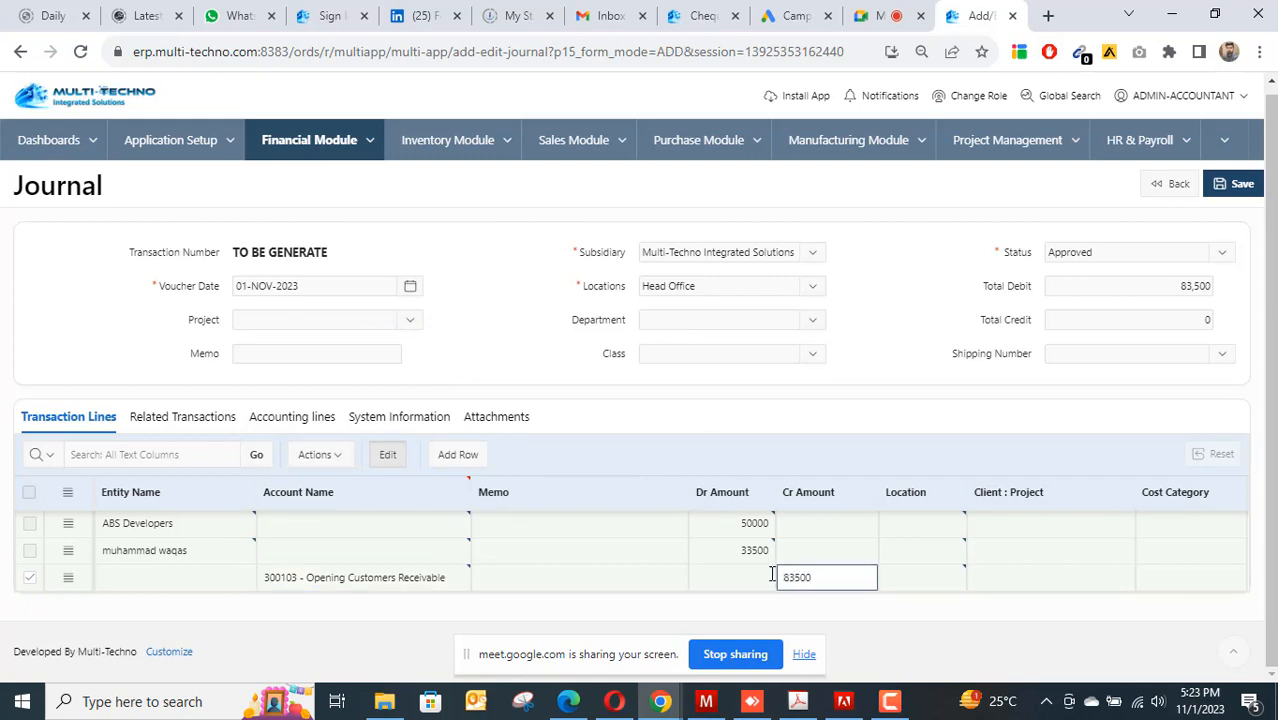
{"action": "left_click", "coordinate": [568, 396]}
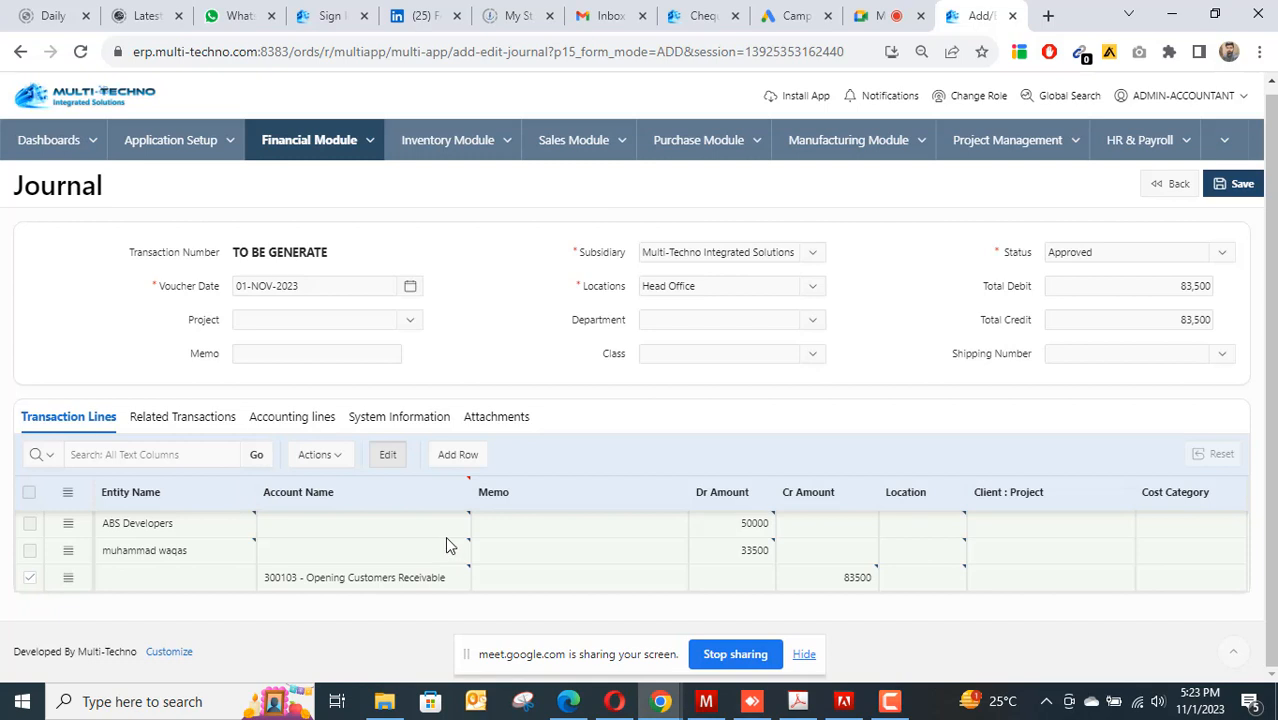
Try to set the ABS Developers line's account to 300103 - Opening Customers Receivable.
{"action": "left_click", "coordinate": [300, 522]}
{"action": "type", "text": "300103 - Opening Customers Receivable"}
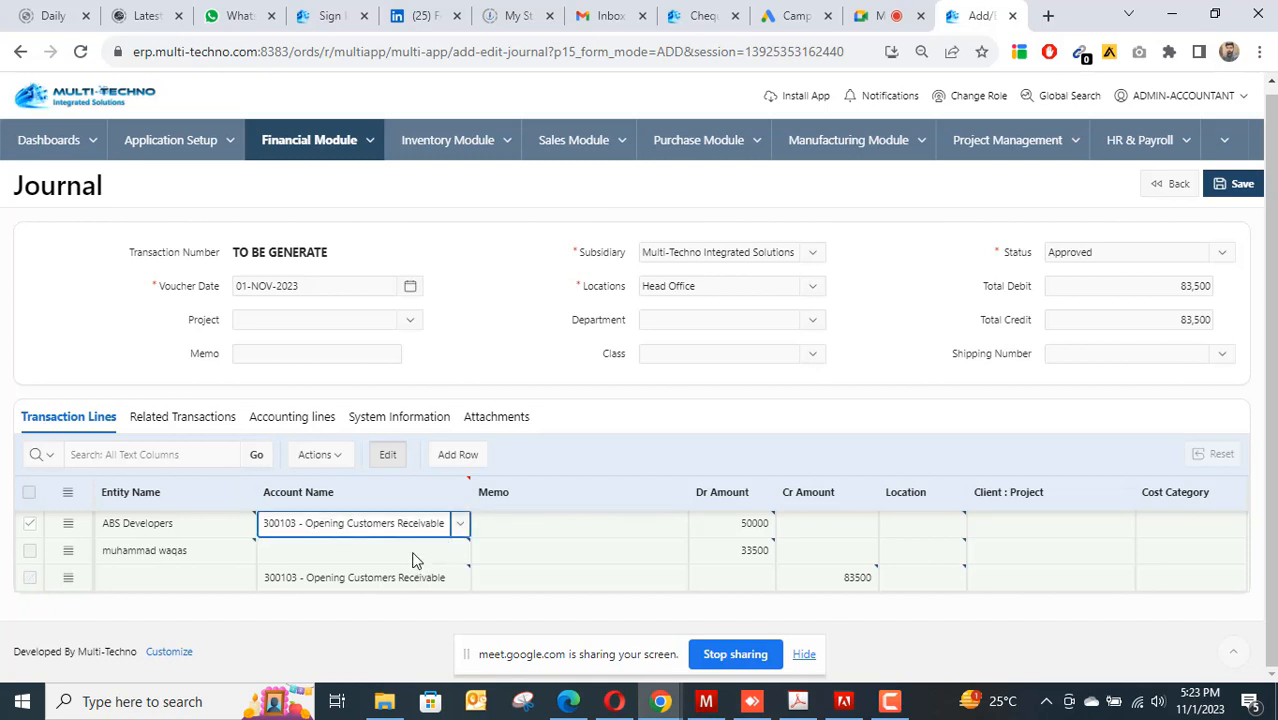
{"action": "left_click", "coordinate": [415, 555]}
{"action": "left_click", "coordinate": [385, 525]}
{"action": "key", "text": "Tab"}
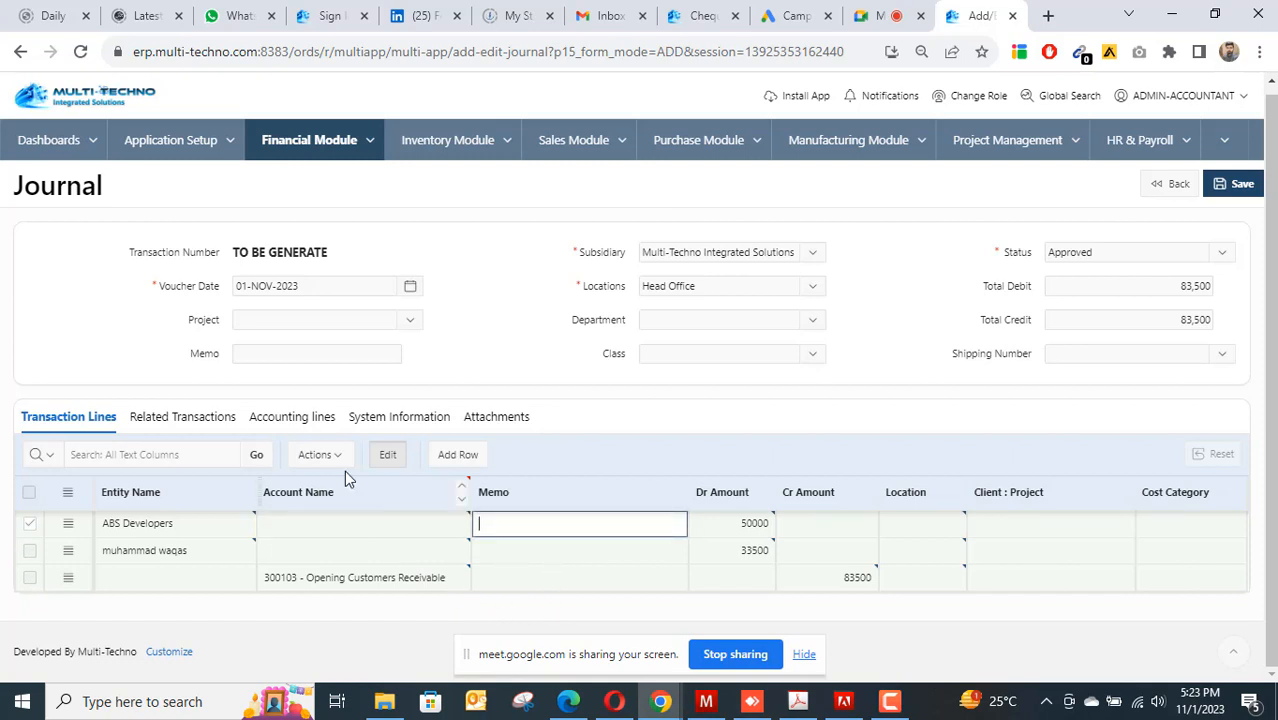
Enter OPENING CUSTOMER RECEIVABLES as the voucher's header memo.
{"action": "left_click", "coordinate": [317, 355]}
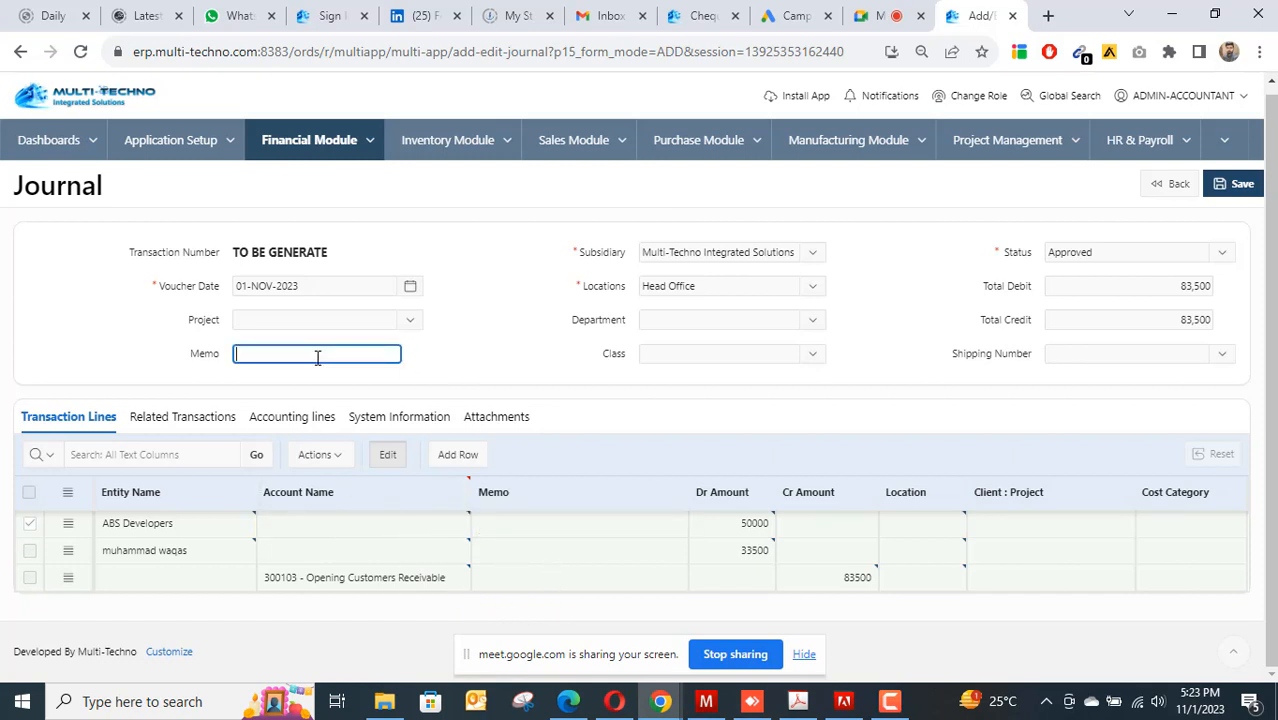
{"action": "type", "text": "oP"}
{"action": "type", "text": "OPENING"}
{"action": "type", "text": " CUSTO"}
{"action": "type", "text": "MER RECEIVABLES"}
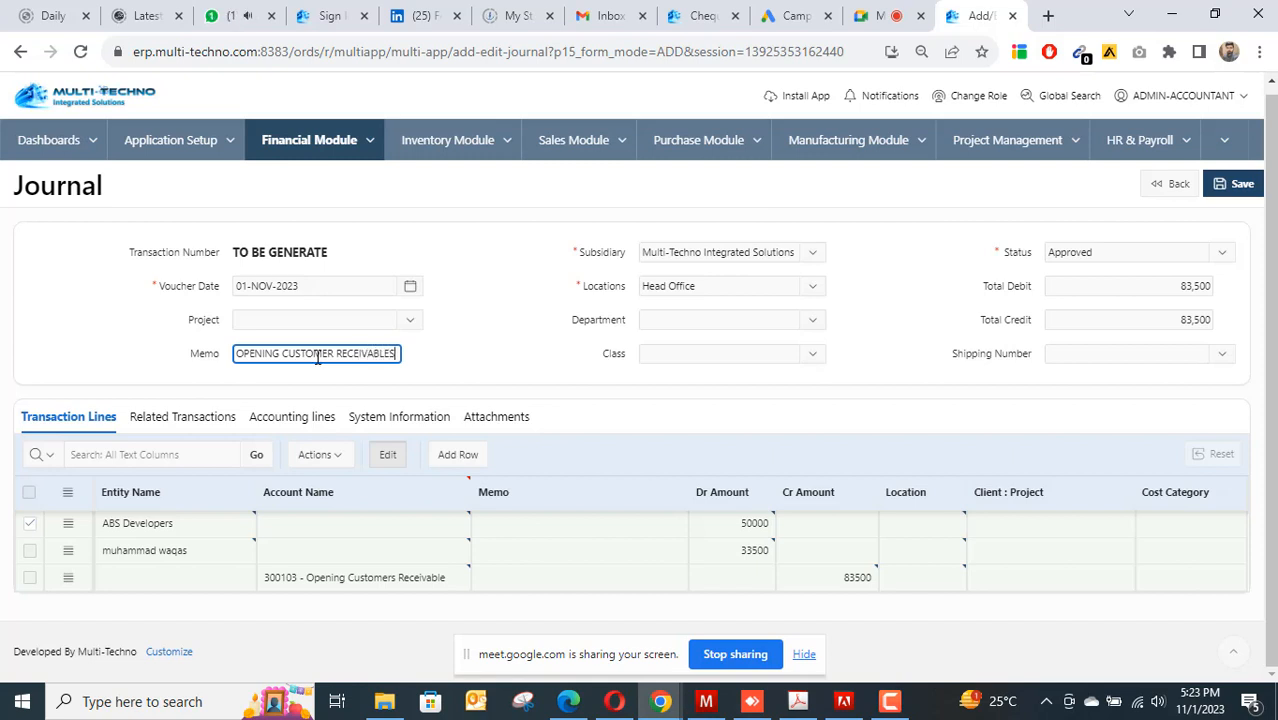
Copy the header memo into the memo of all three transaction lines and save the voucher.
{"action": "triple_click", "coordinate": [318, 357]}
{"action": "key", "text": "ctrl+c"}
{"action": "left_click", "coordinate": [537, 532]}
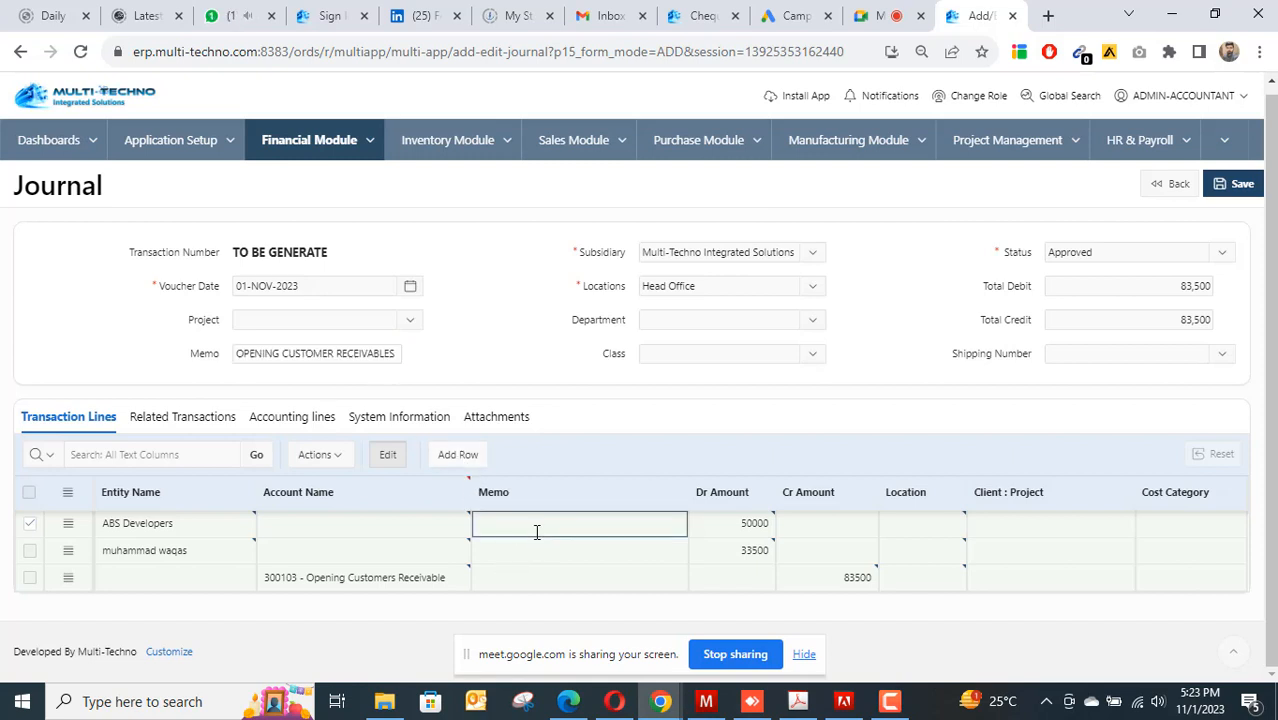
{"action": "key", "text": "ctrl+v"}
{"action": "left_click", "coordinate": [537, 553]}
{"action": "key", "text": "ctrl+v"}
{"action": "left_click", "coordinate": [550, 572]}
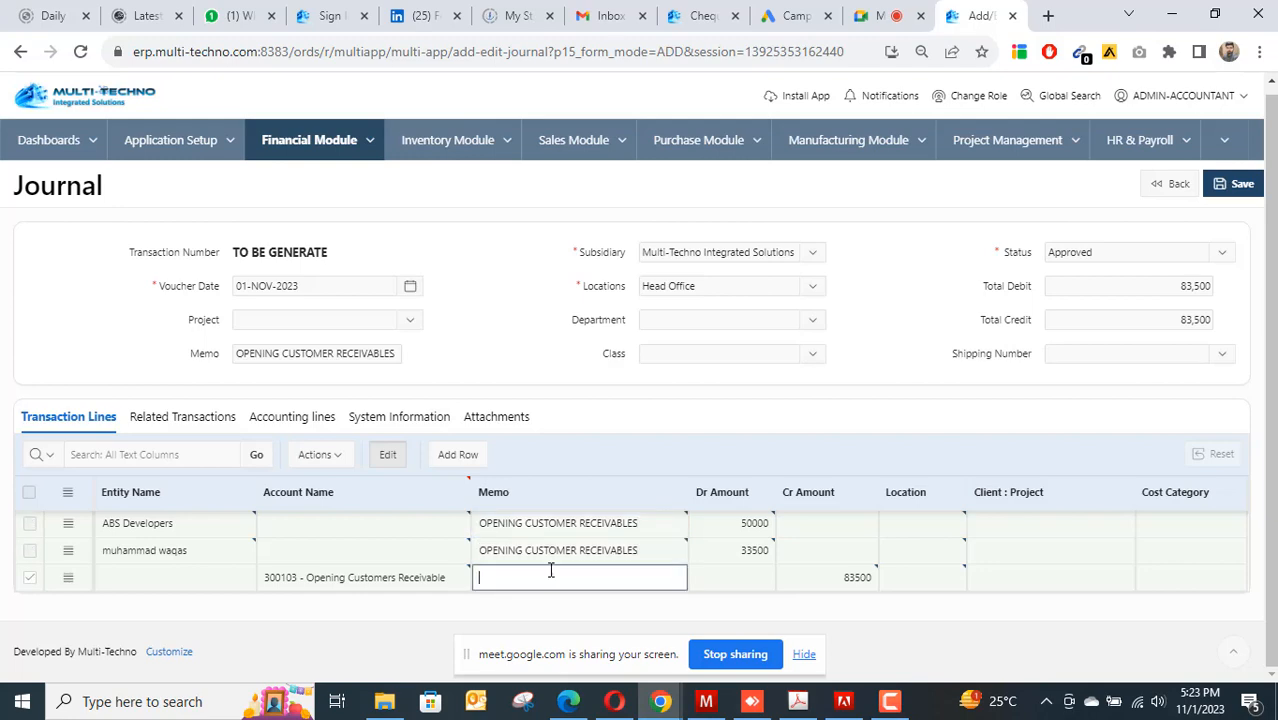
{"action": "key", "text": "ctrl+v"}
{"action": "left_click", "coordinate": [1233, 184]}
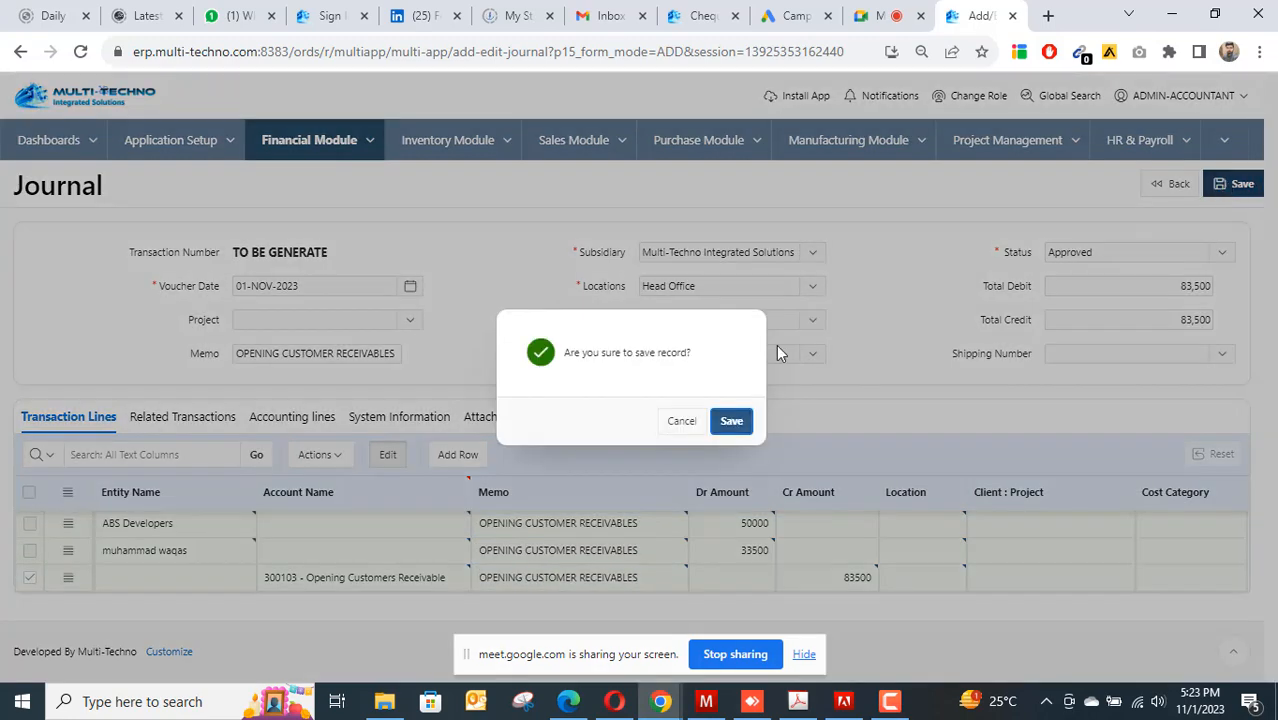
{"action": "left_click", "coordinate": [736, 427]}
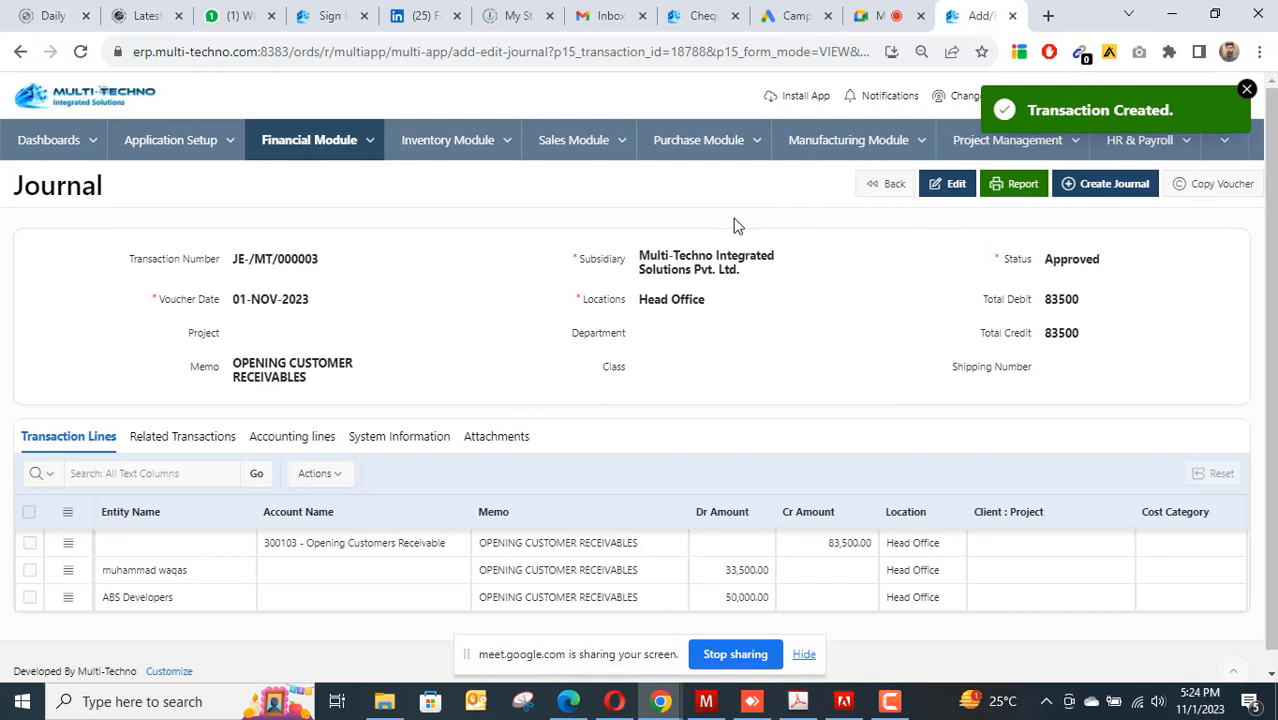
Open the saved voucher for editing and search the second customer line's account list for ACCOUNT and CUSTOMER.
{"action": "left_click", "coordinate": [952, 195]}
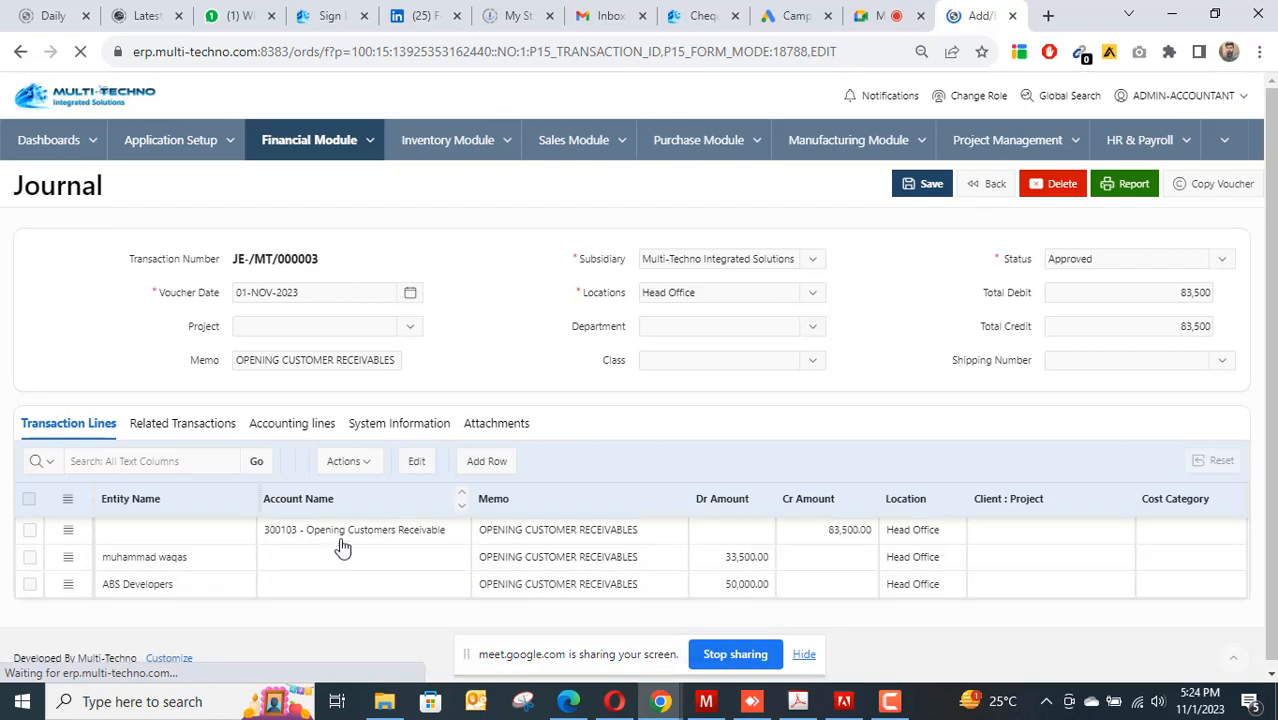
{"action": "left_click", "coordinate": [342, 552]}
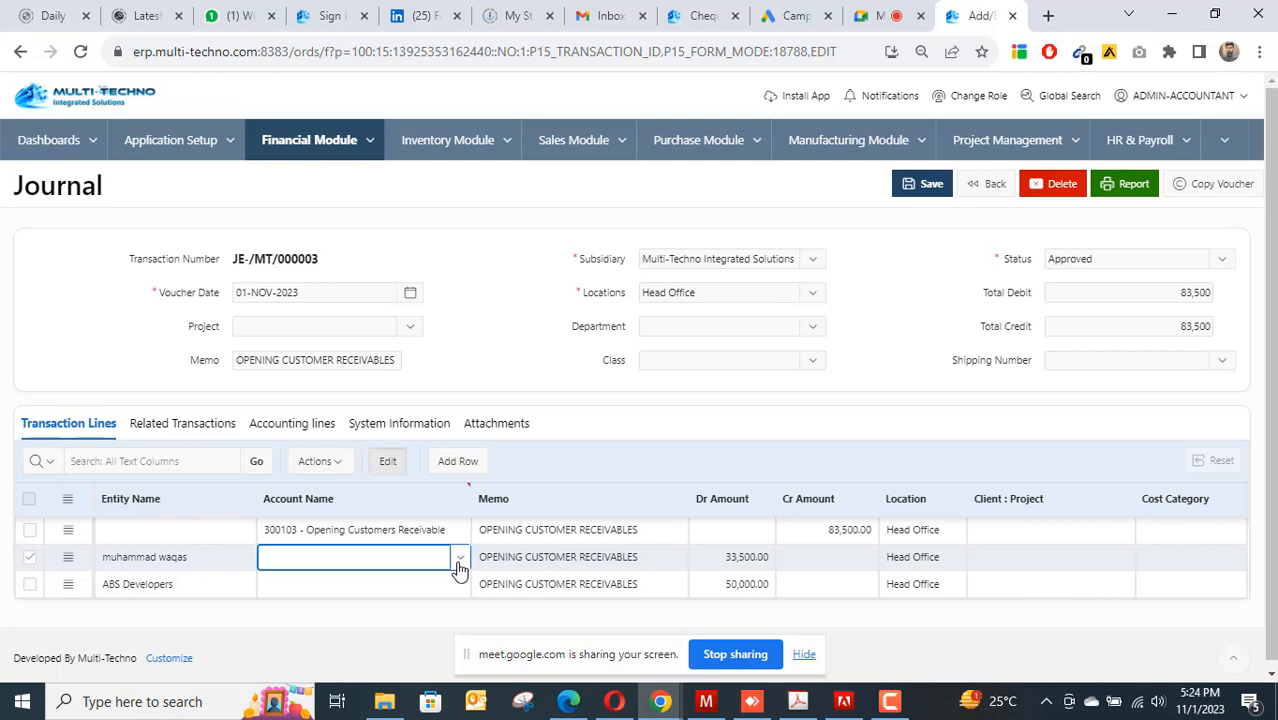
{"action": "left_click", "coordinate": [458, 566]}
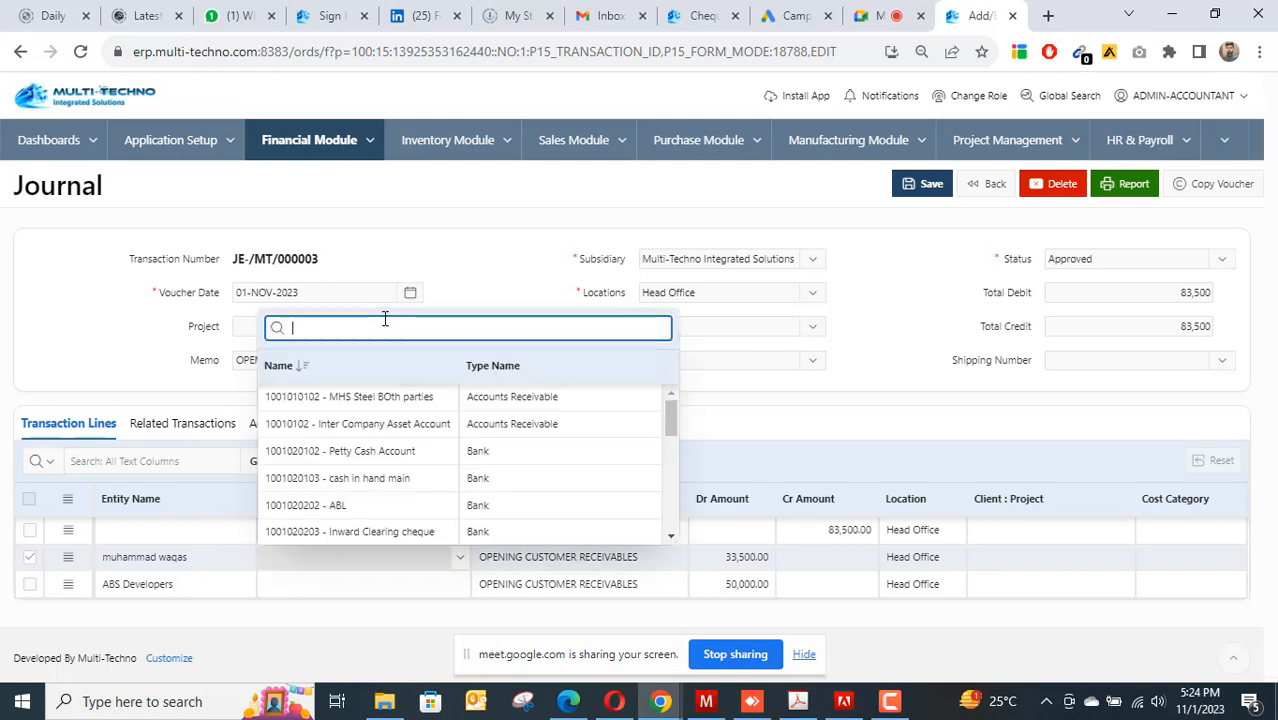
{"action": "type", "text": "ACOUNT"}
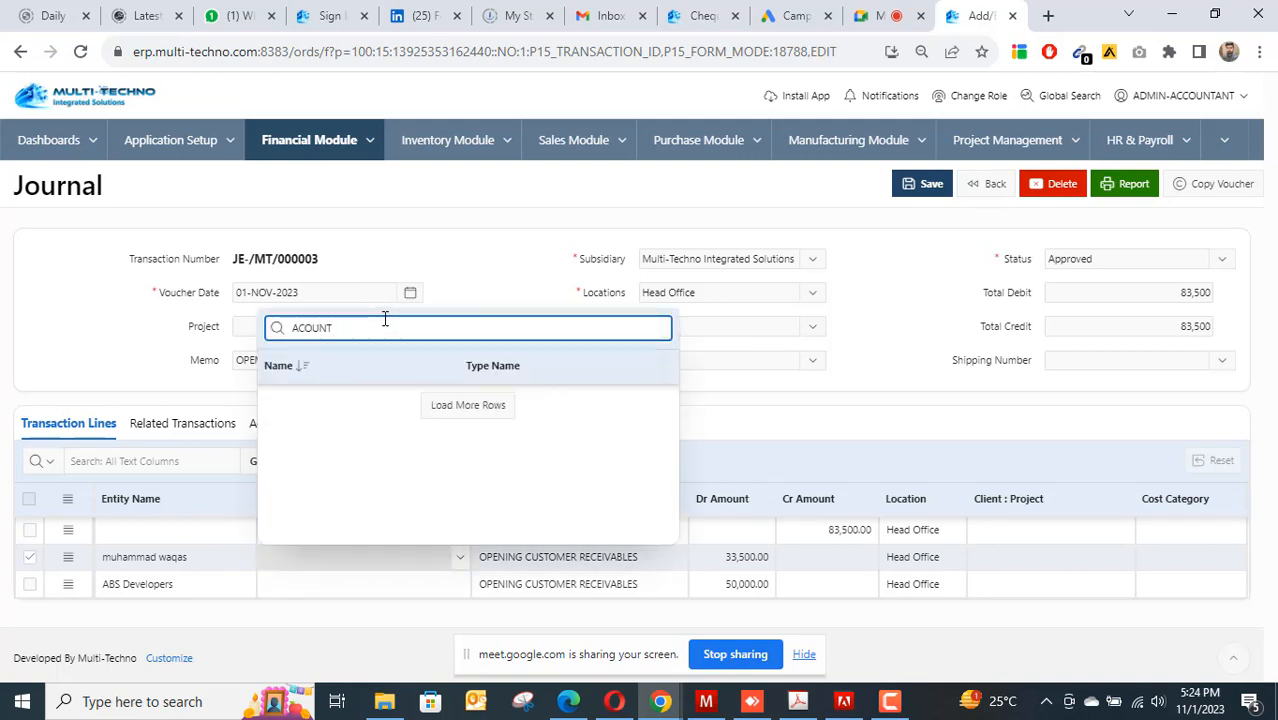
{"action": "type", "text": "C"}
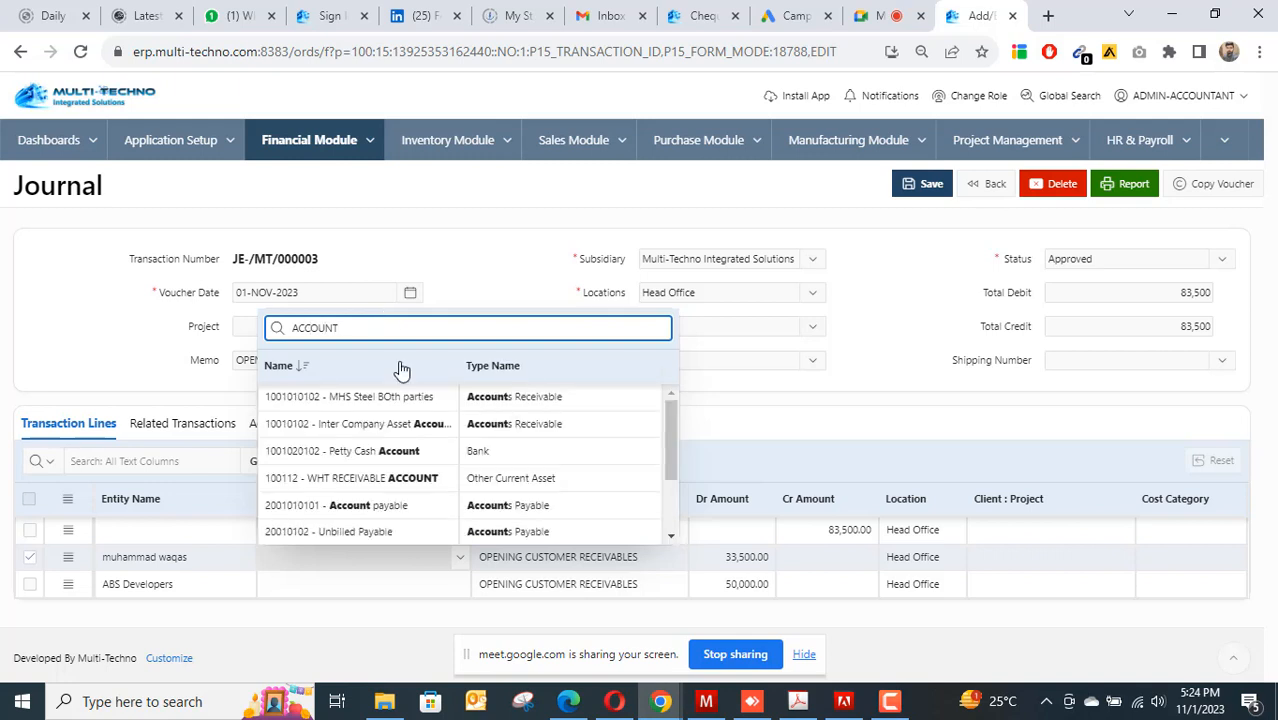
{"action": "scroll", "coordinate": [422, 495], "scroll_direction": "down", "scroll_amount": 2}
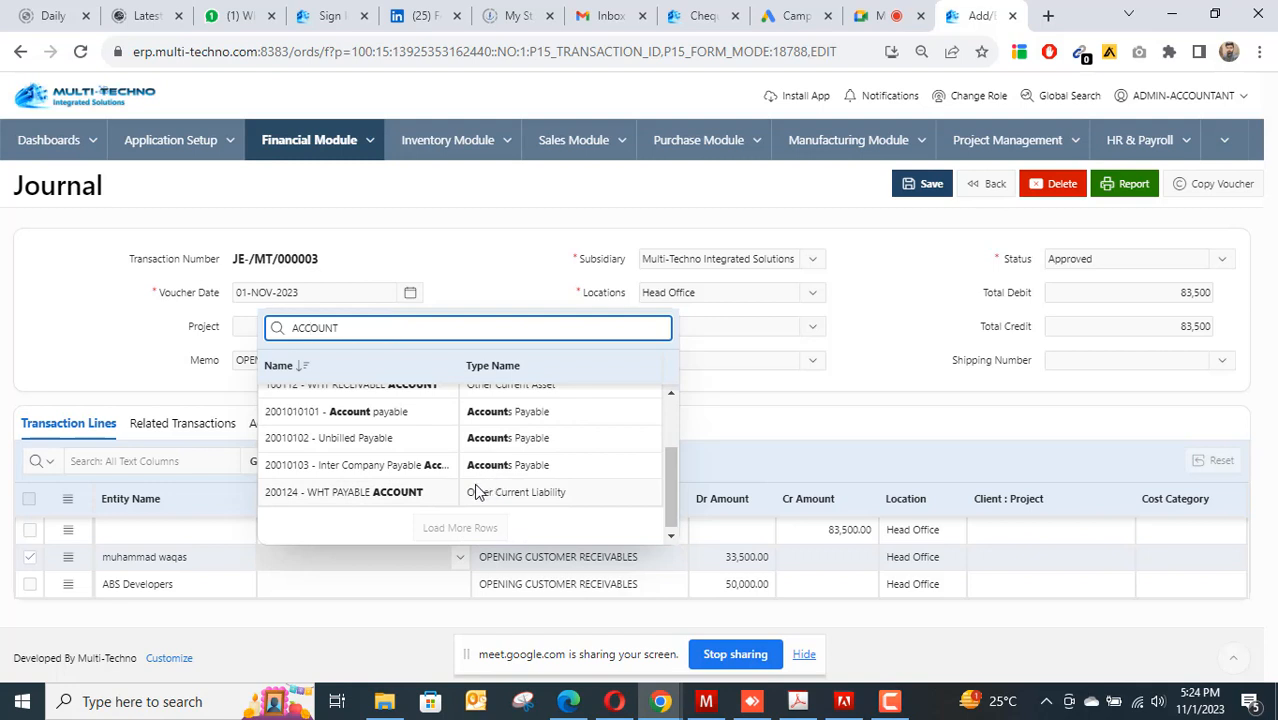
{"action": "scroll", "coordinate": [395, 485], "scroll_direction": "up", "scroll_amount": 3}
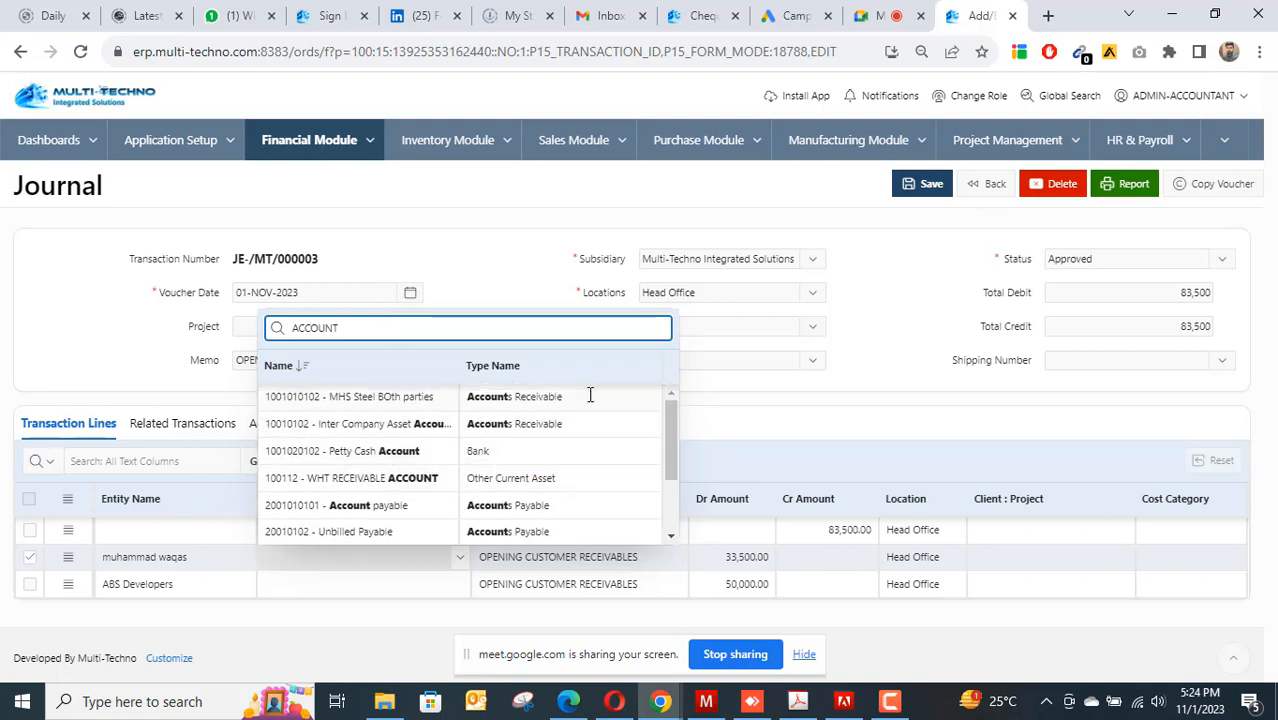
{"action": "left_click_drag", "start_coordinate": [370, 327], "coordinate": [294, 328]}
{"action": "type", "text": "CUSTOMER"}
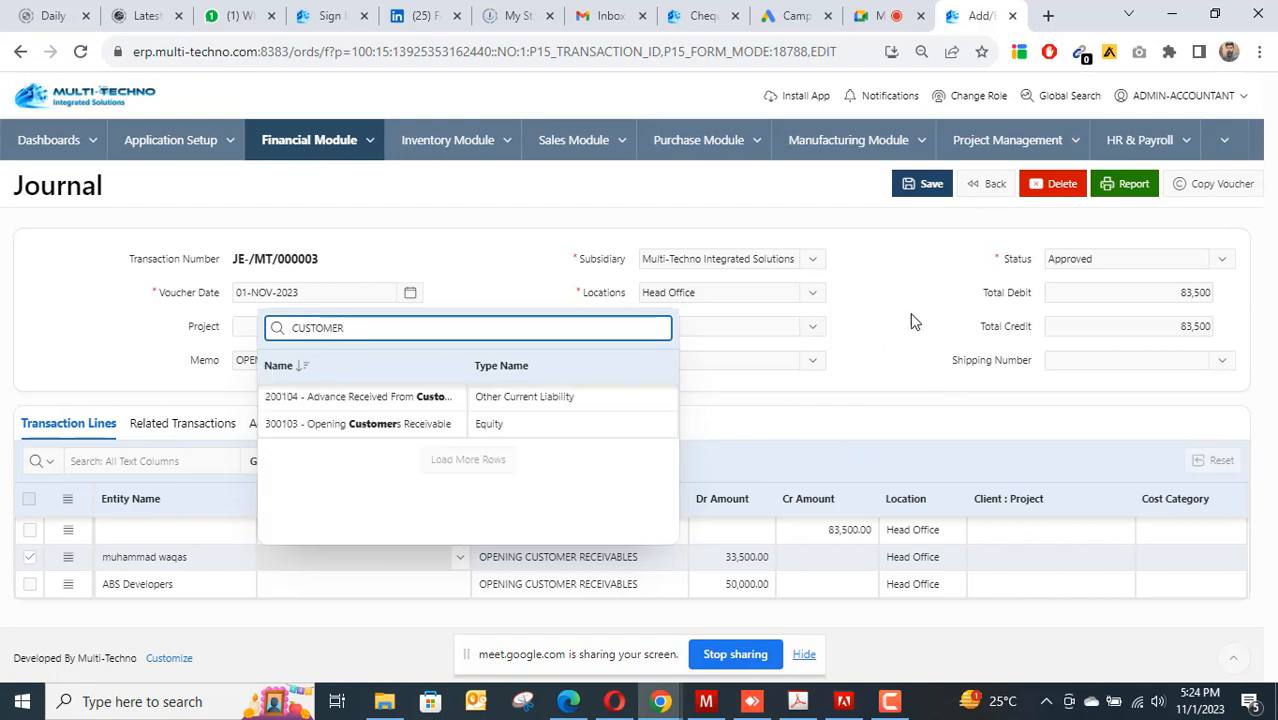
{"action": "left_click", "coordinate": [358, 424]}
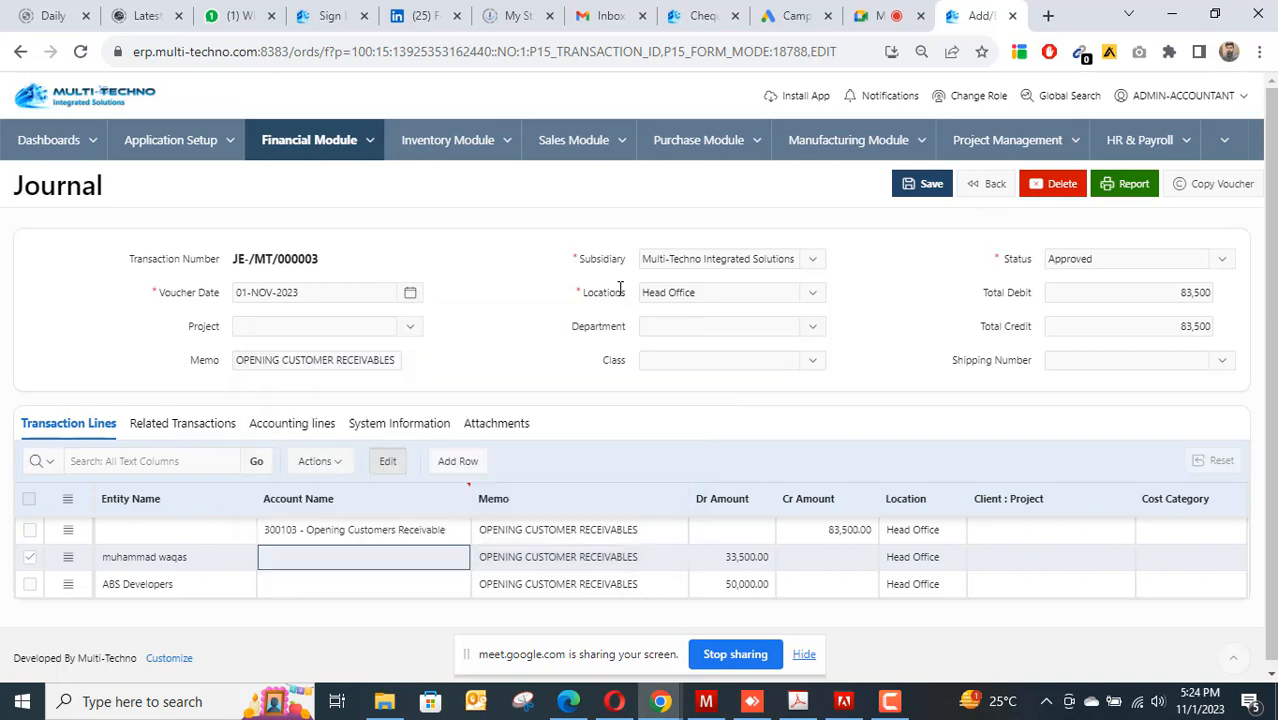
Leave the voucher for the Accounting Setup section of the Financial Module.
{"action": "left_click", "coordinate": [369, 140]}
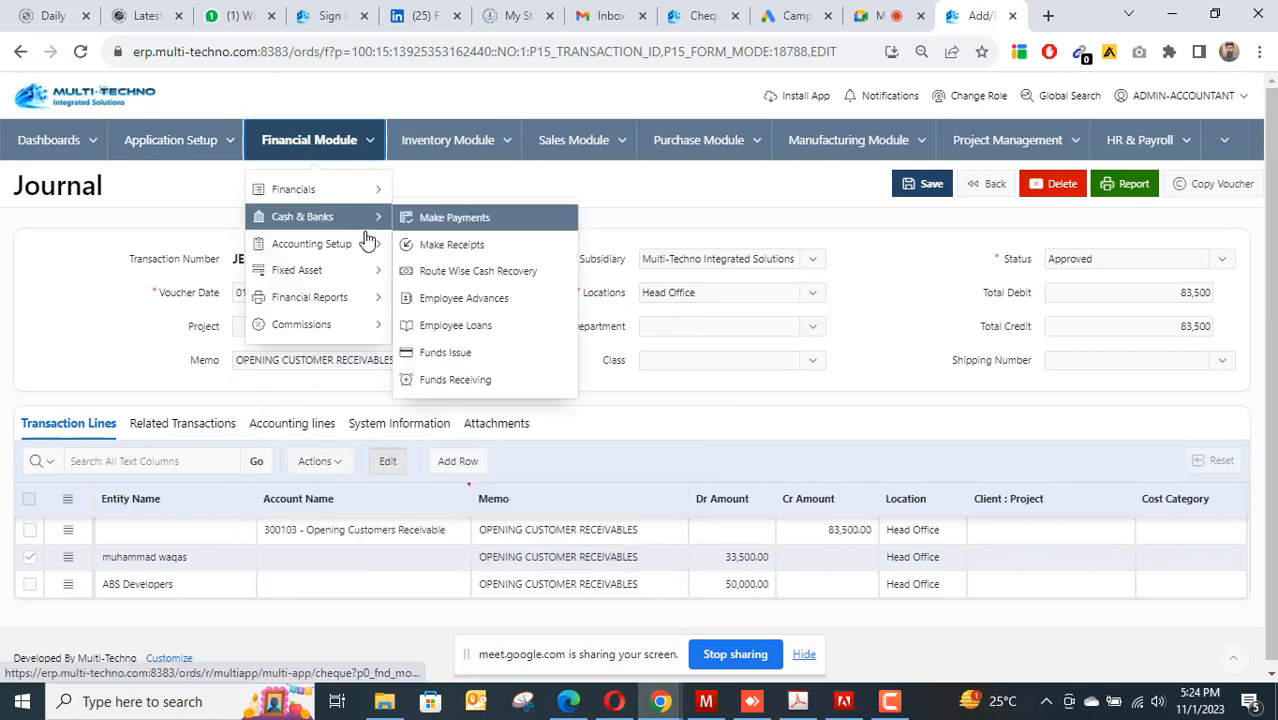
{"action": "mouse_move", "coordinate": [372, 245]}
{"action": "left_click", "coordinate": [474, 248]}
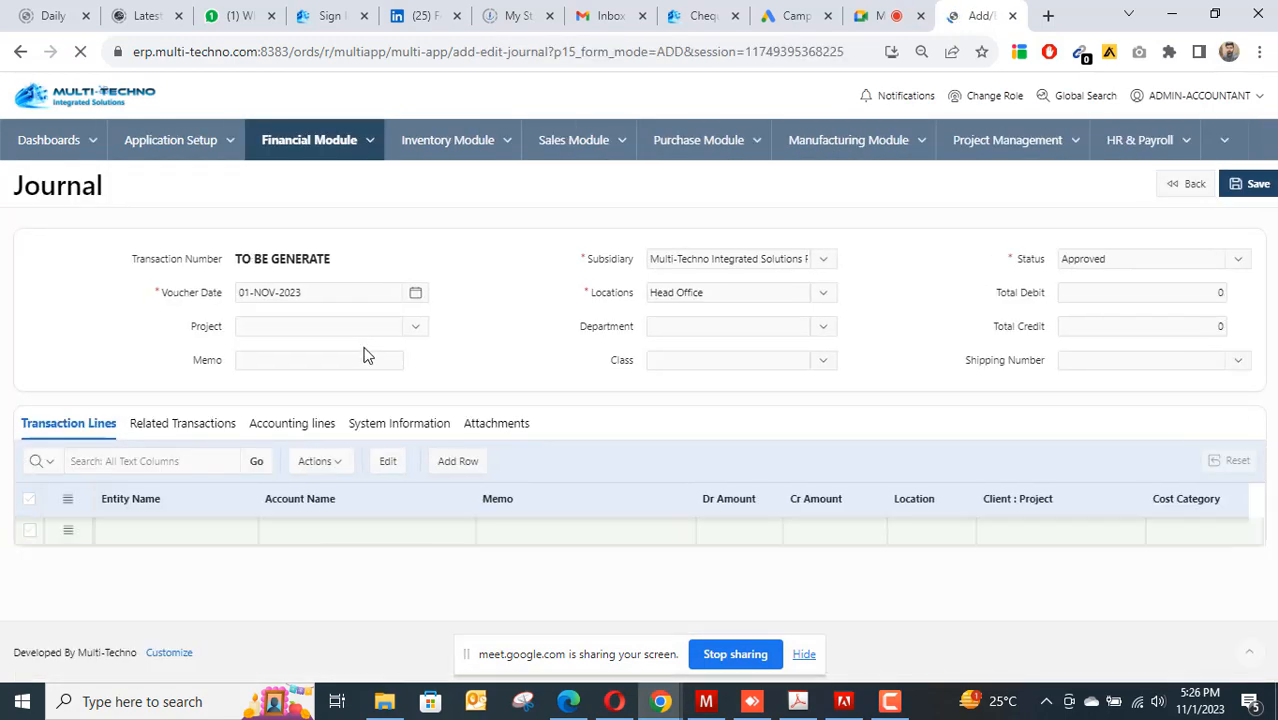
Add a second transaction line and assign the vendor Sheikhoo steel as the first line's entity, letting its payable account fill in.
{"action": "left_click", "coordinate": [462, 458]}
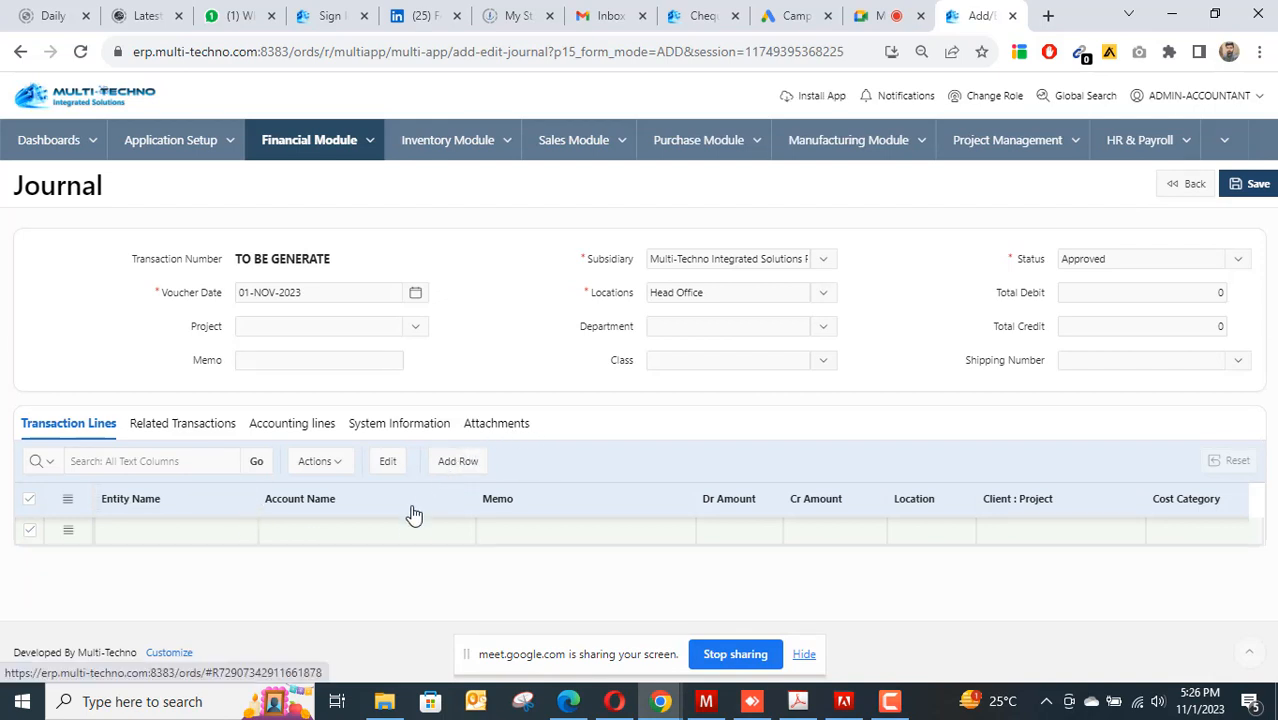
{"action": "left_click", "coordinate": [214, 532]}
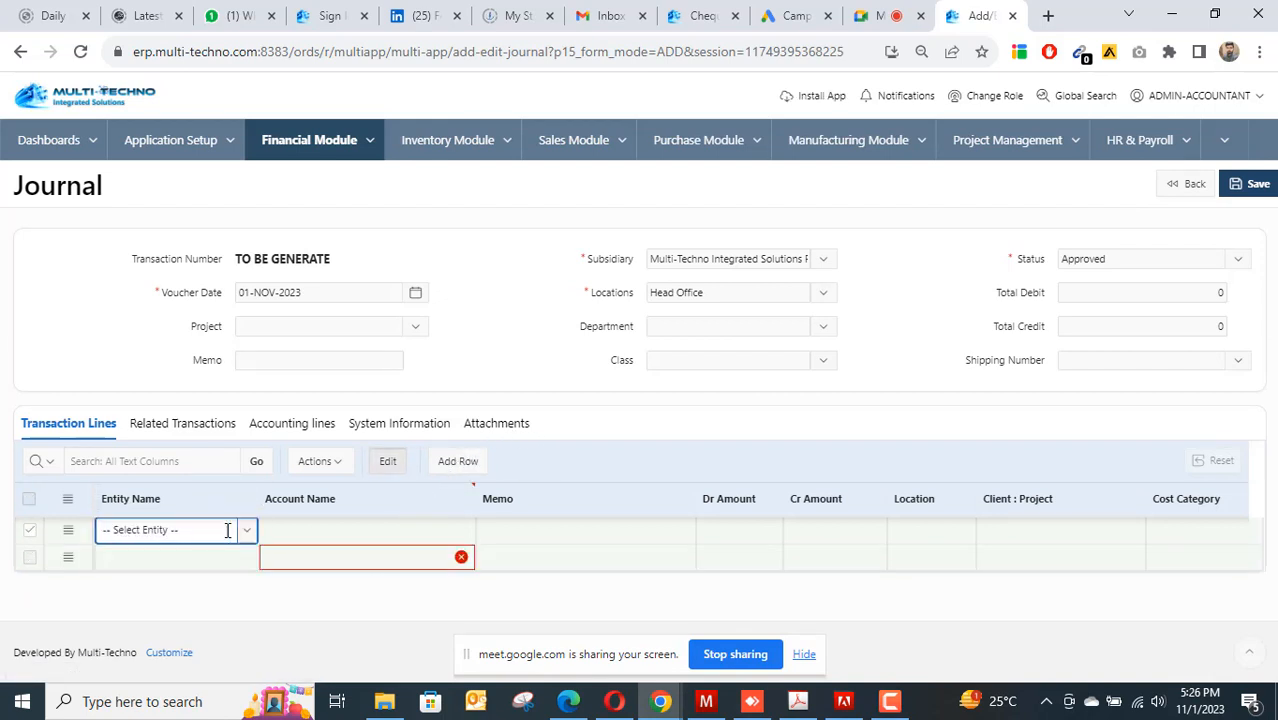
{"action": "left_click", "coordinate": [247, 537]}
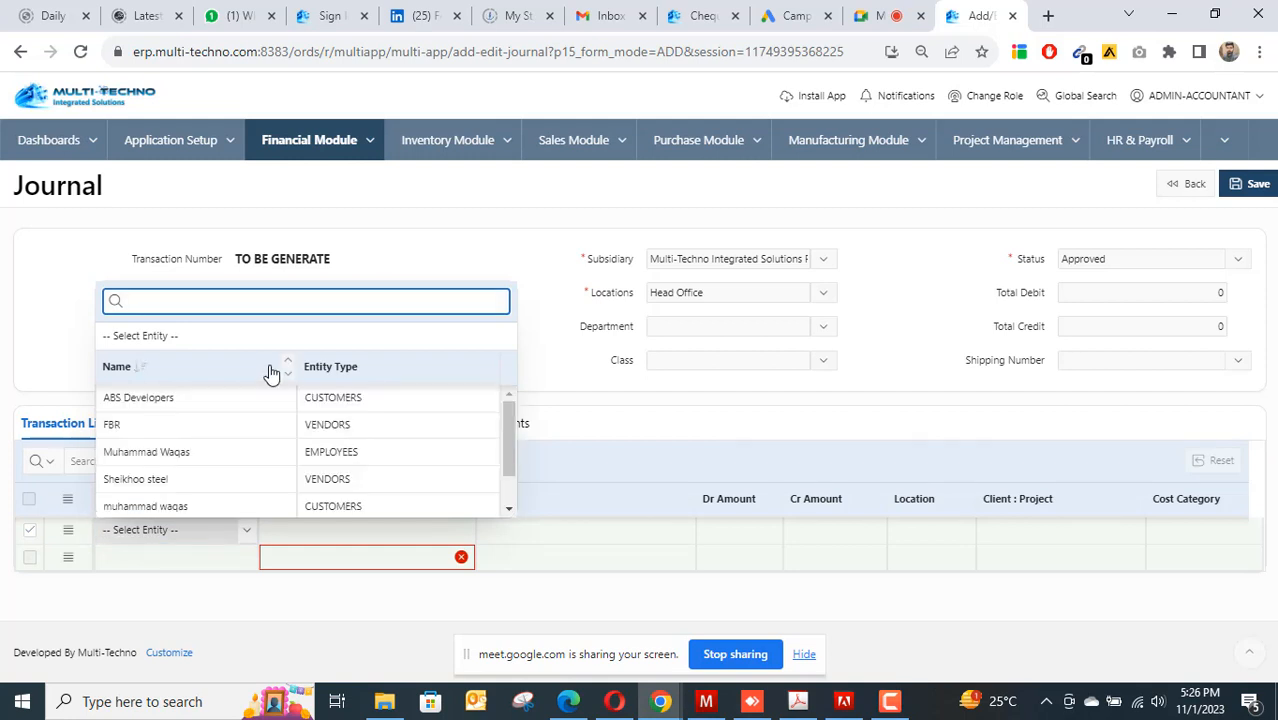
{"action": "left_click", "coordinate": [250, 426]}
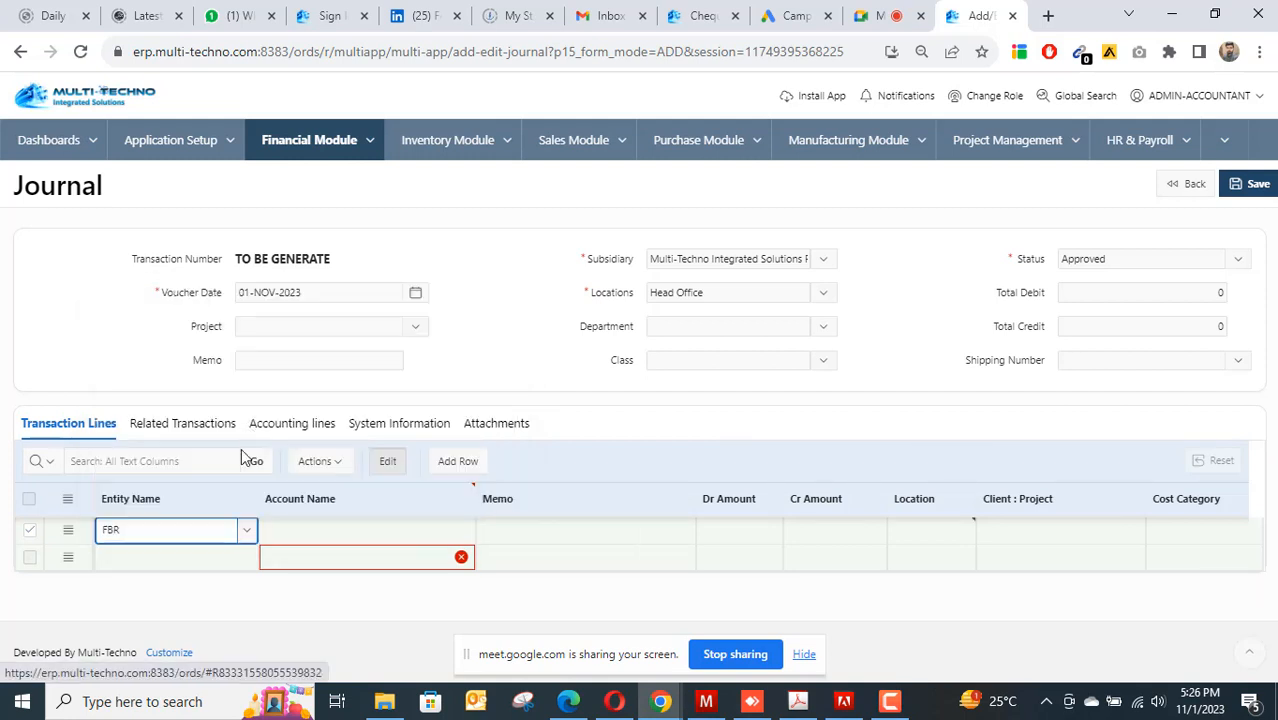
{"action": "left_click", "coordinate": [245, 531]}
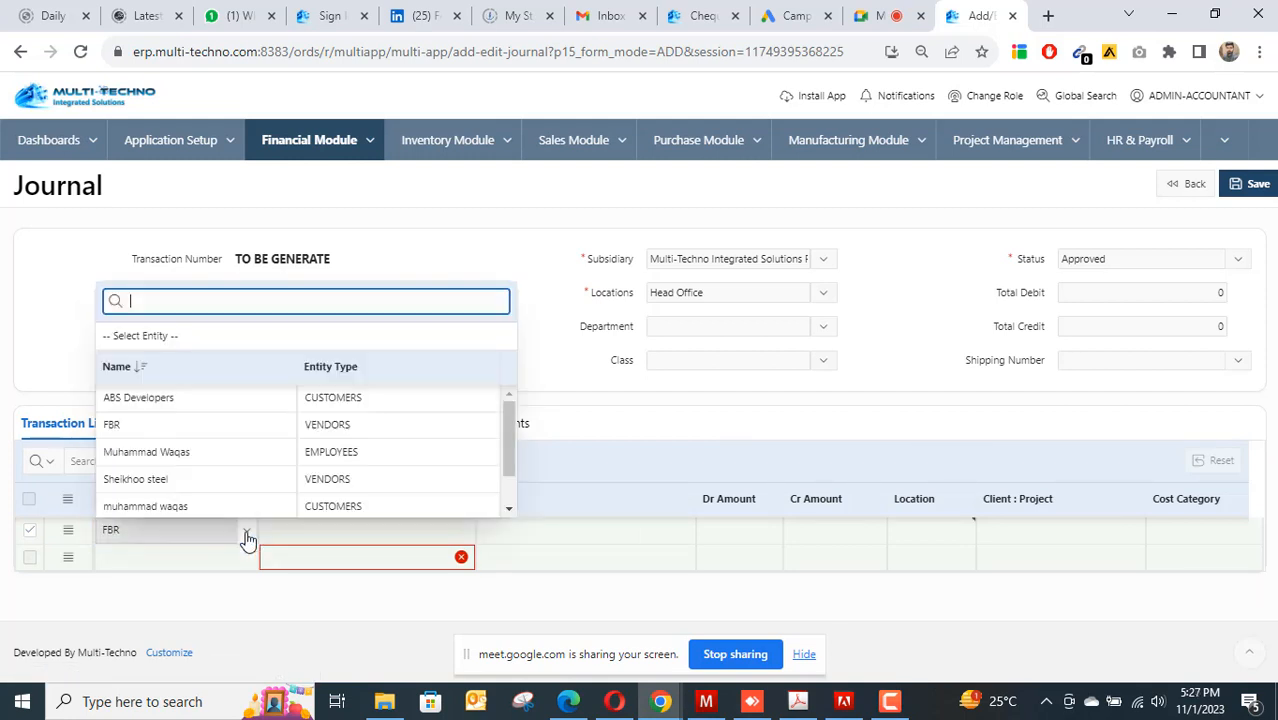
{"action": "left_click", "coordinate": [209, 478]}
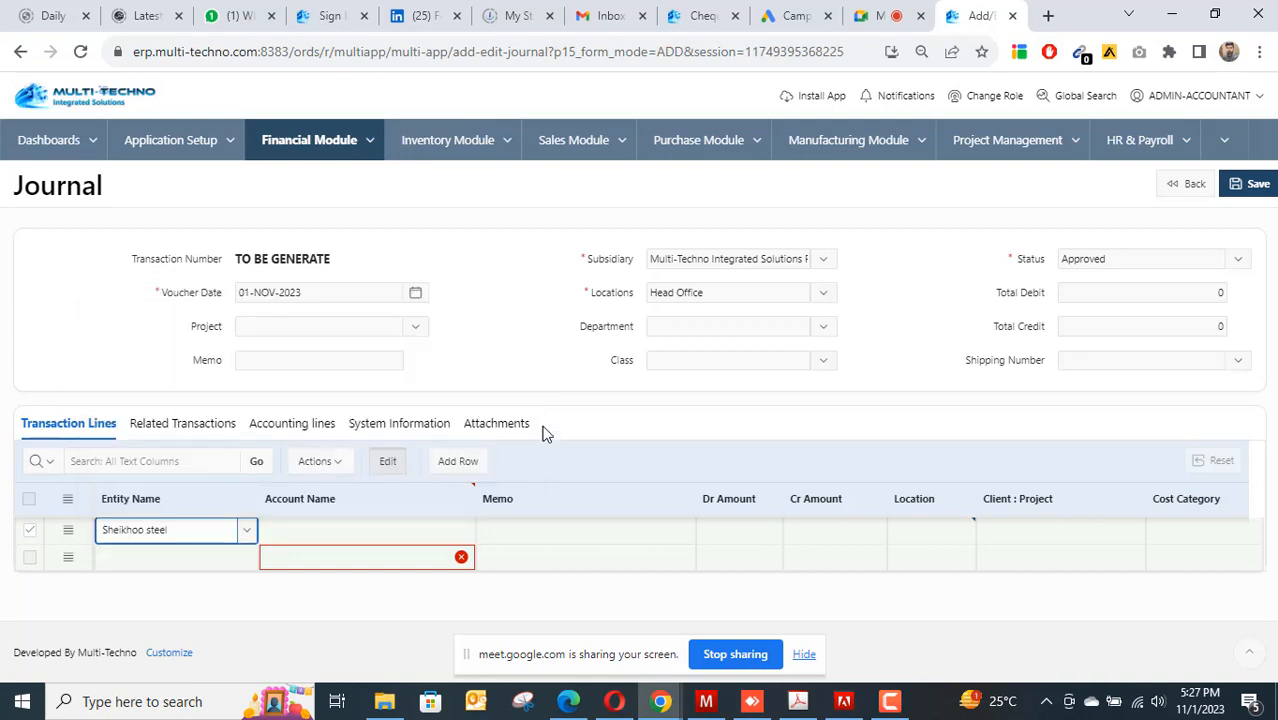
{"action": "key", "text": "Tab"}
{"action": "key", "text": "Tab"}
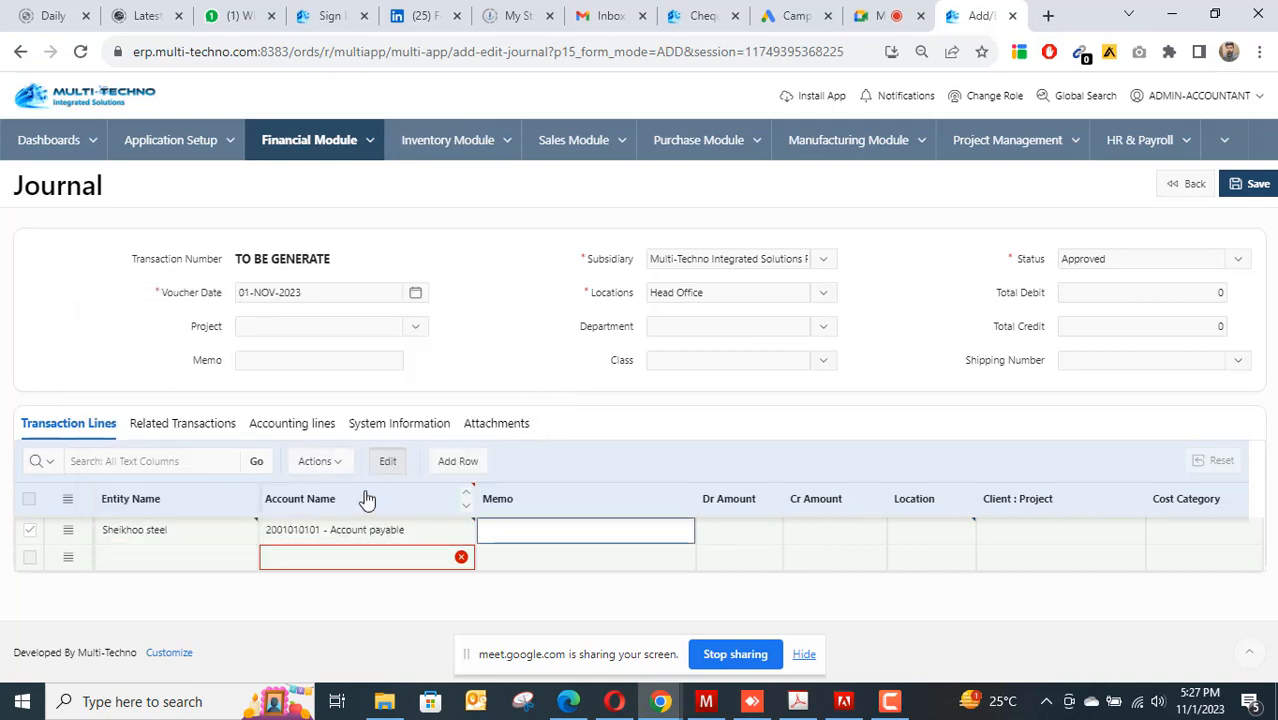
Search the second line's account list for OPENIN and choose 300102 - Opening Supplier Payables.
{"action": "left_click", "coordinate": [362, 557]}
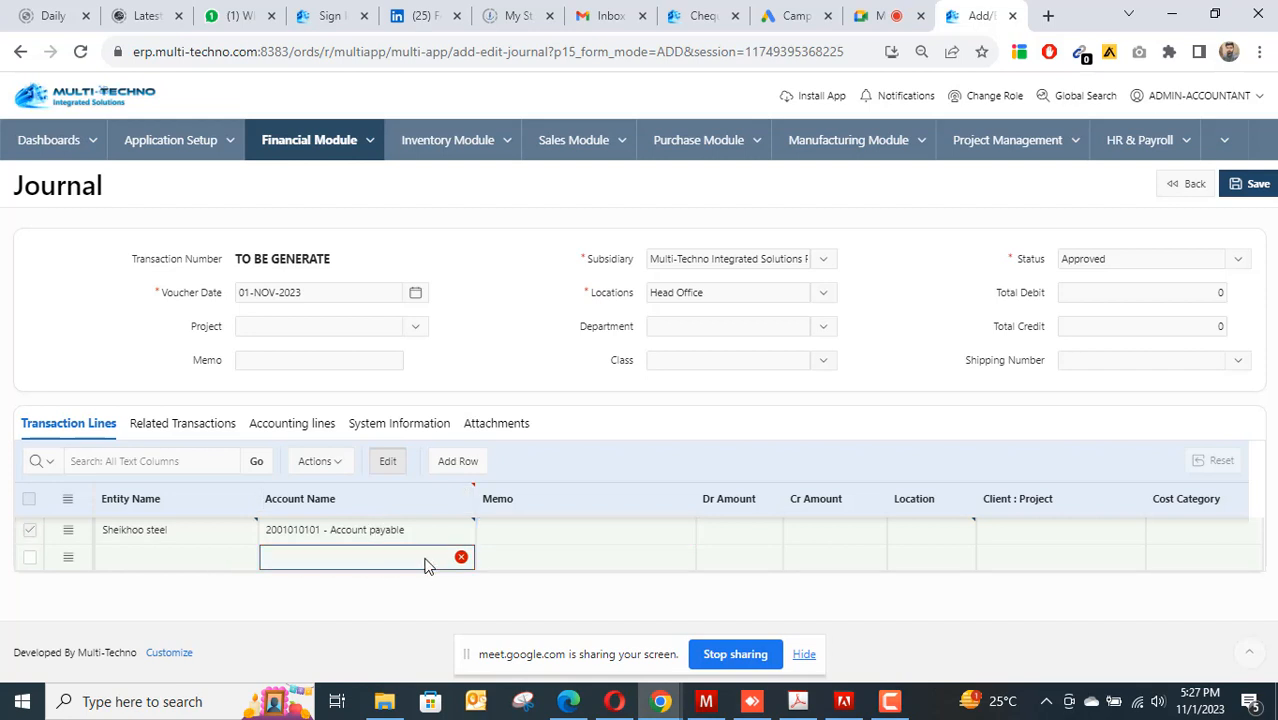
{"action": "left_click", "coordinate": [464, 557]}
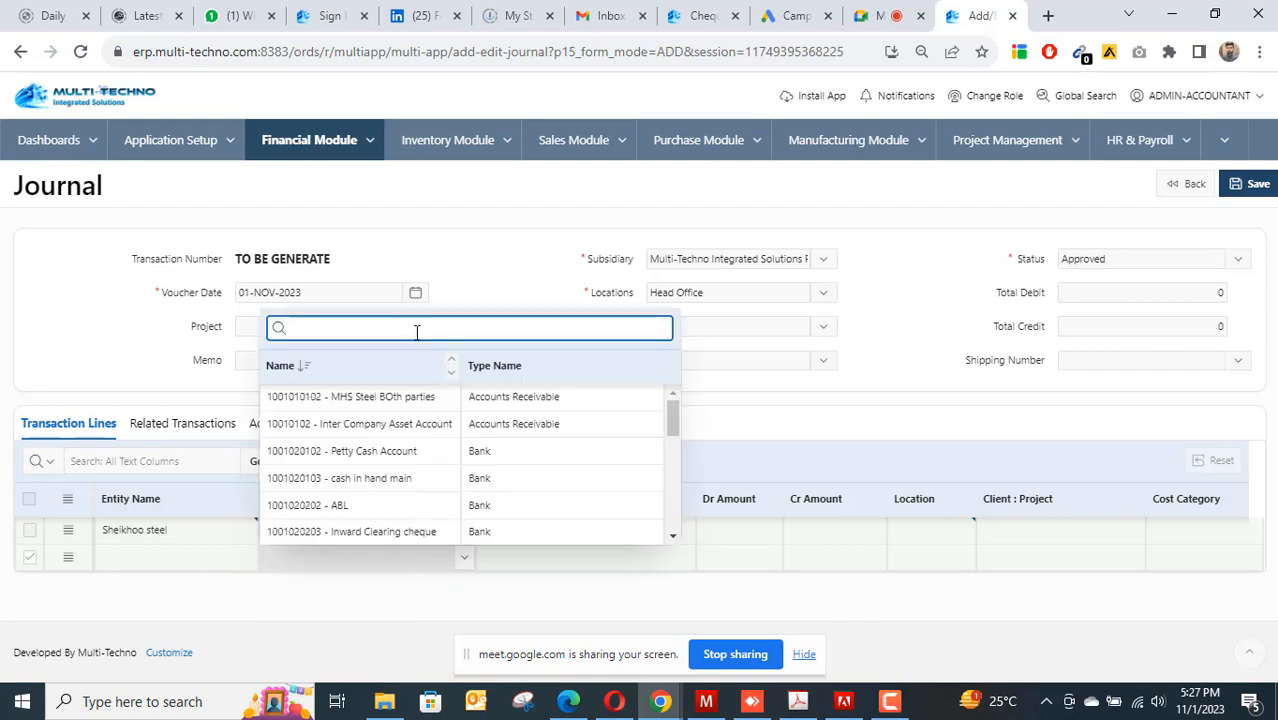
{"action": "type", "text": "OPENIN"}
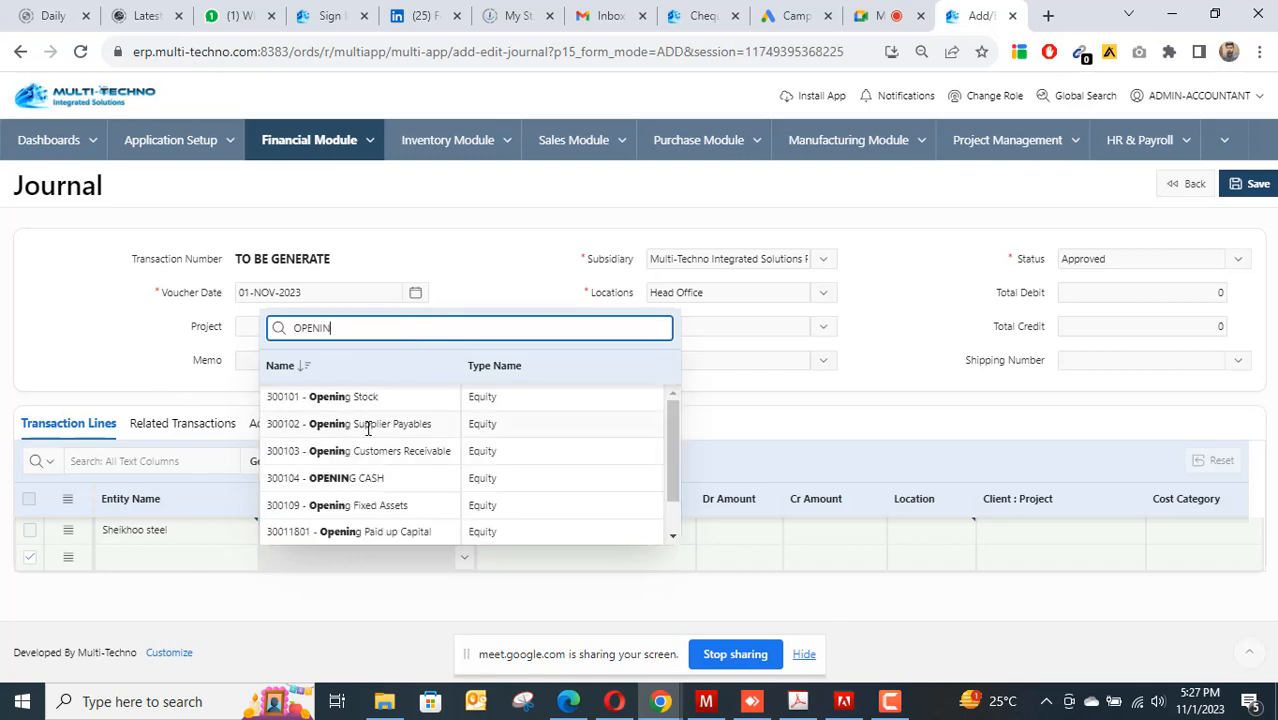
{"action": "left_click", "coordinate": [368, 428]}
Credit 150000 on the Sheikhoo steel line and debit 150000 on the Opening Supplier Payables line.
{"action": "left_click", "coordinate": [735, 530]}
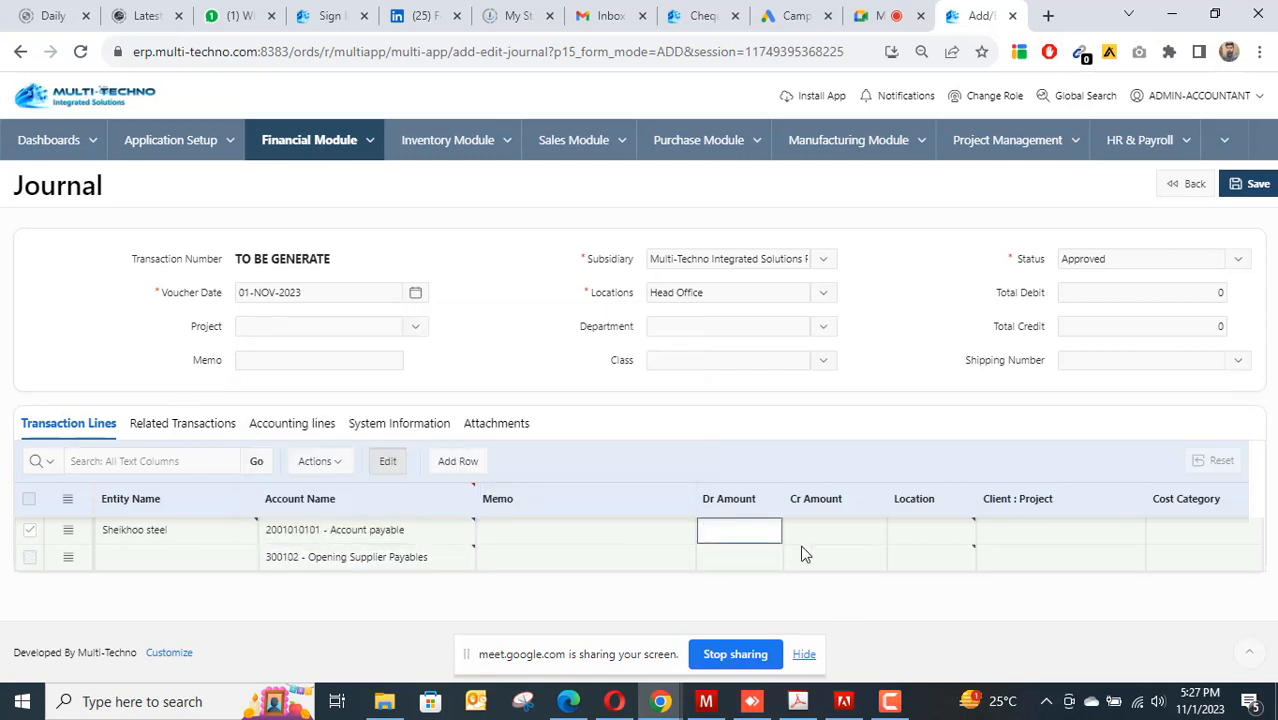
{"action": "left_click", "coordinate": [828, 531]}
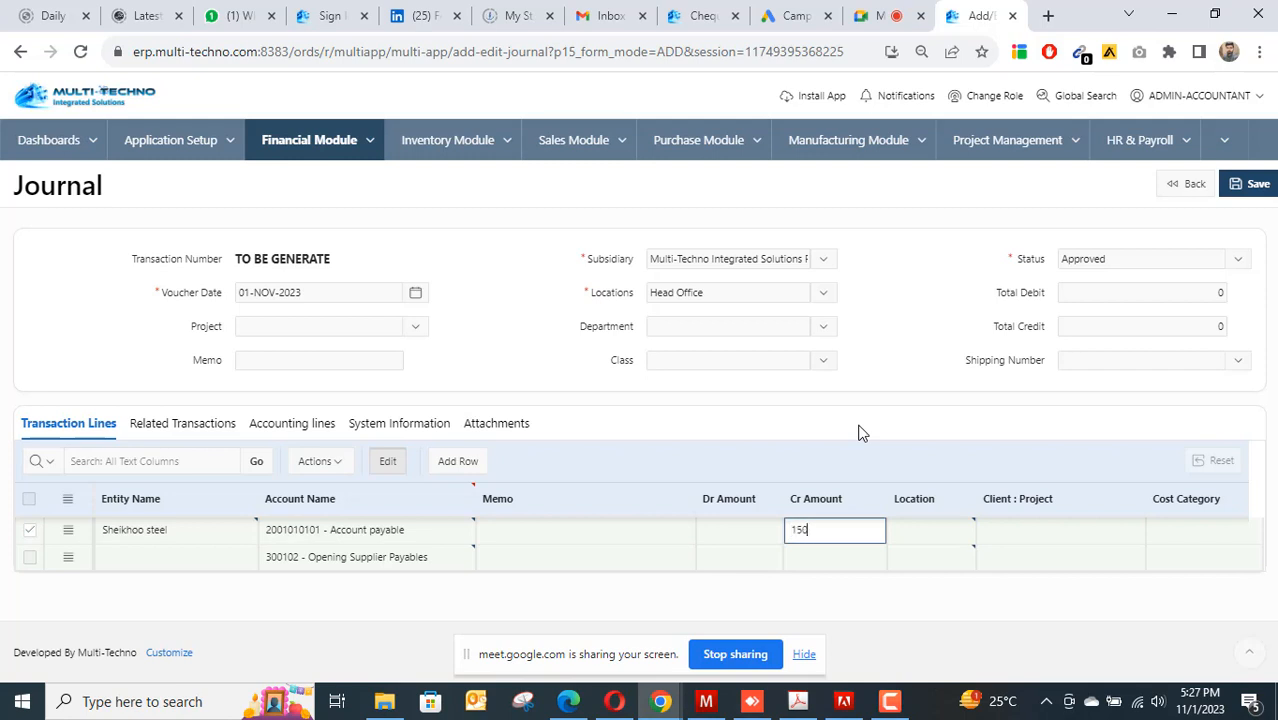
{"action": "left_click", "coordinate": [752, 557]}
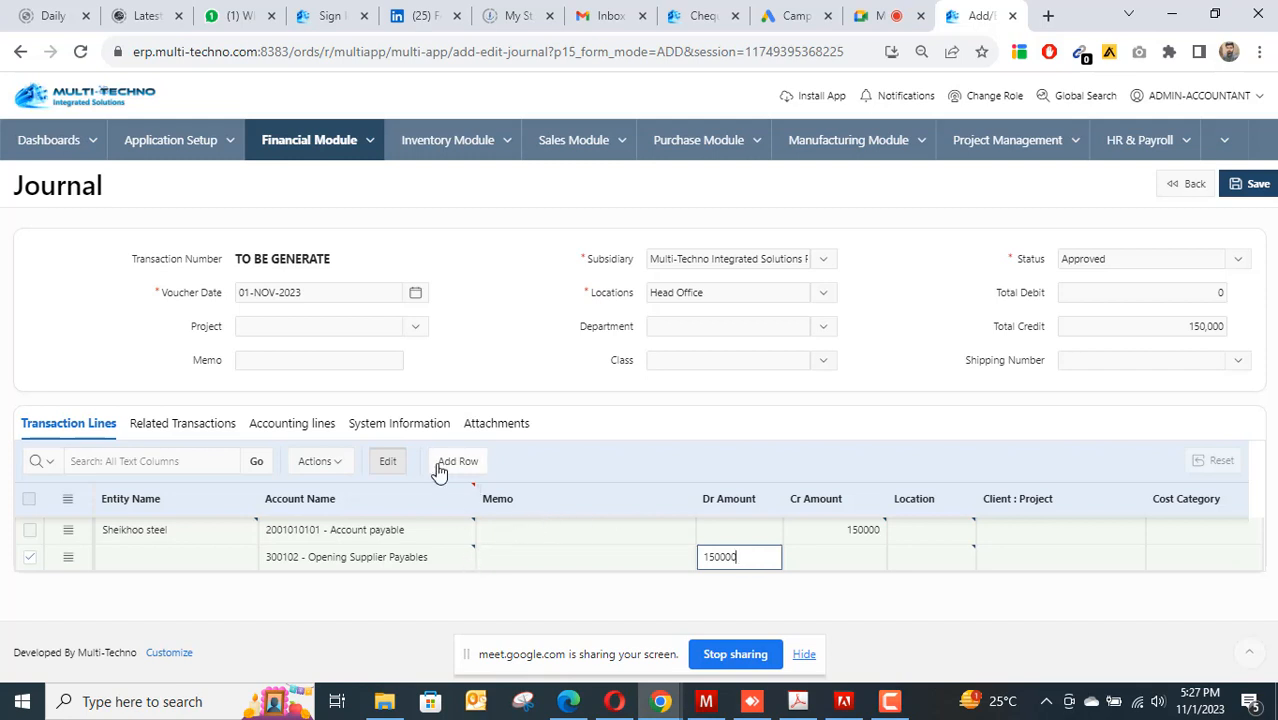
Enter OPENING SUPPLIER PAYABLE as the voucher's header memo and copy that text.
{"action": "left_click", "coordinate": [342, 360]}
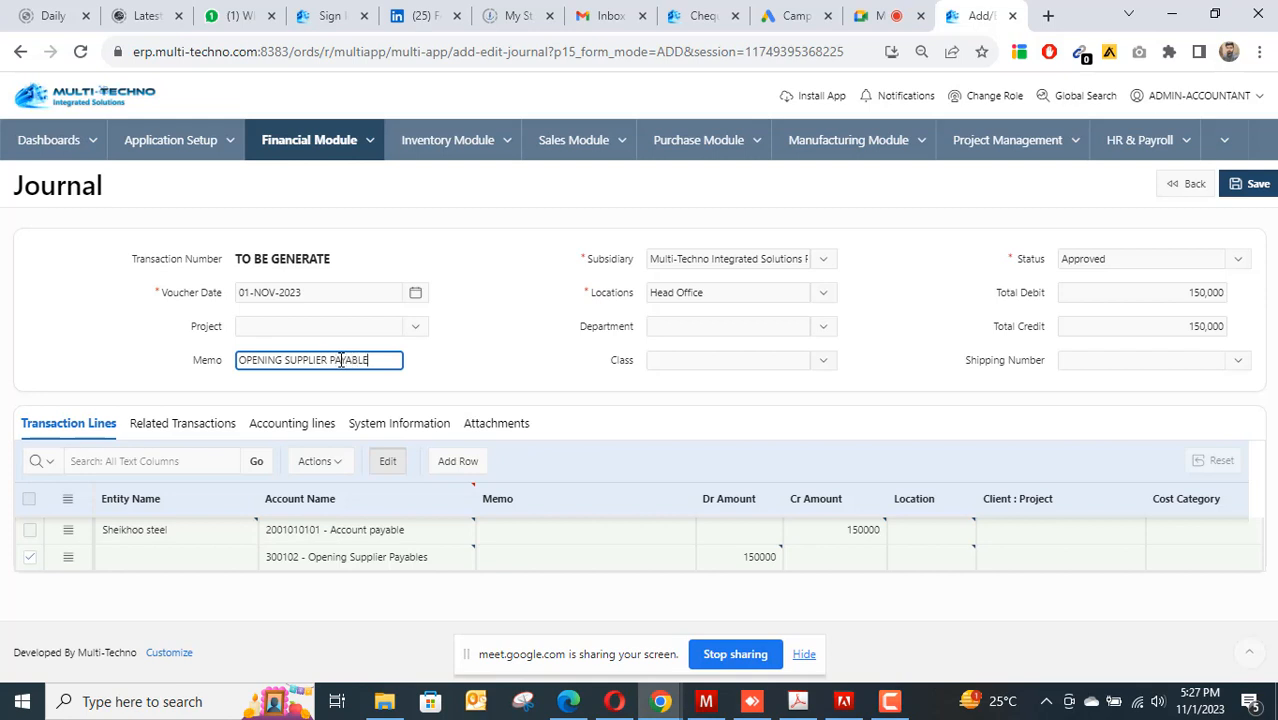
{"action": "left_click_drag", "start_coordinate": [381, 359], "coordinate": [188, 365]}
{"action": "key", "text": "ctrl+c"}
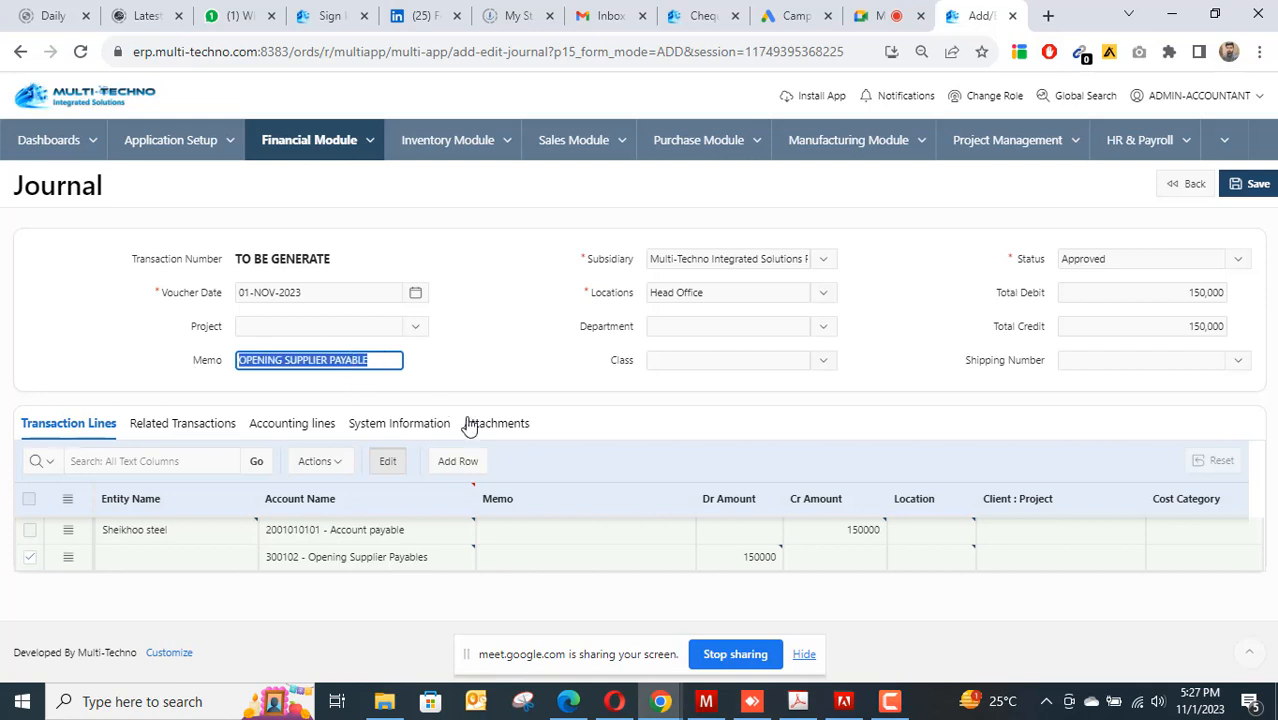
Paste the copied memo into both transaction lines and save the voucher, confirming the save.
{"action": "left_click", "coordinate": [534, 530]}
{"action": "key", "text": "ctrl+v"}
{"action": "left_click", "coordinate": [537, 558]}
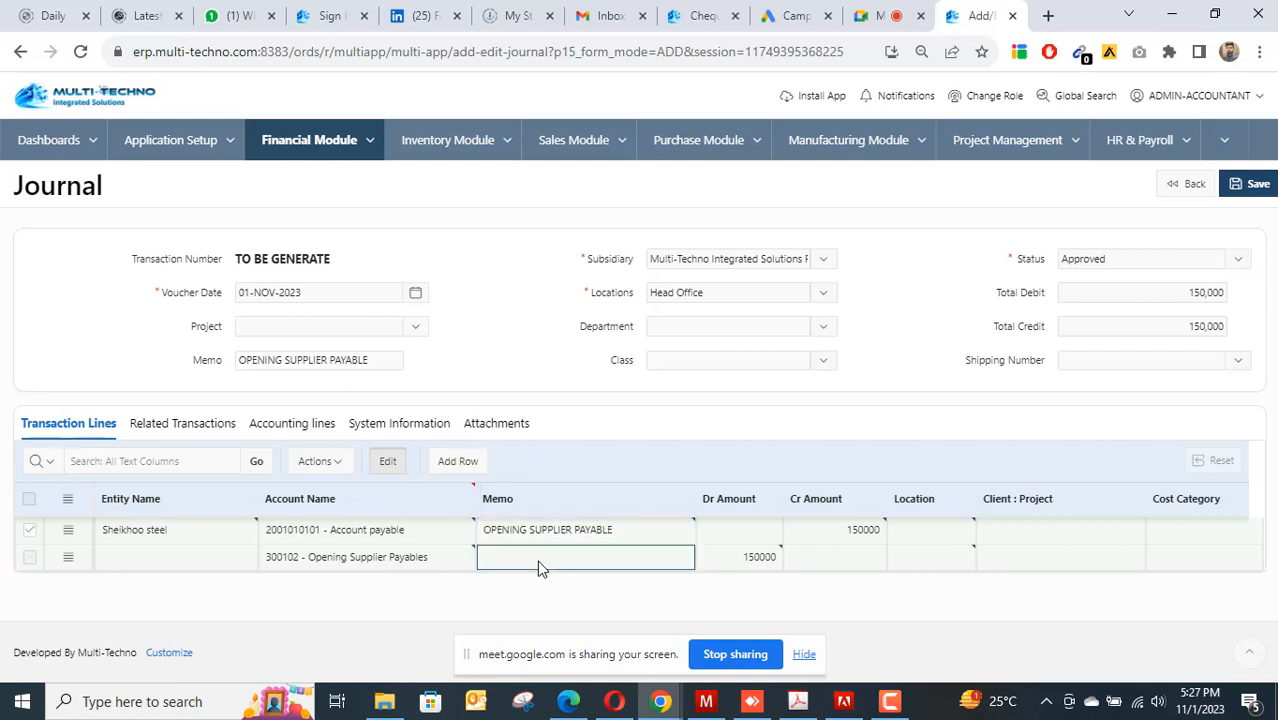
{"action": "key", "text": "ctrl+v"}
{"action": "left_click", "coordinate": [1240, 188]}
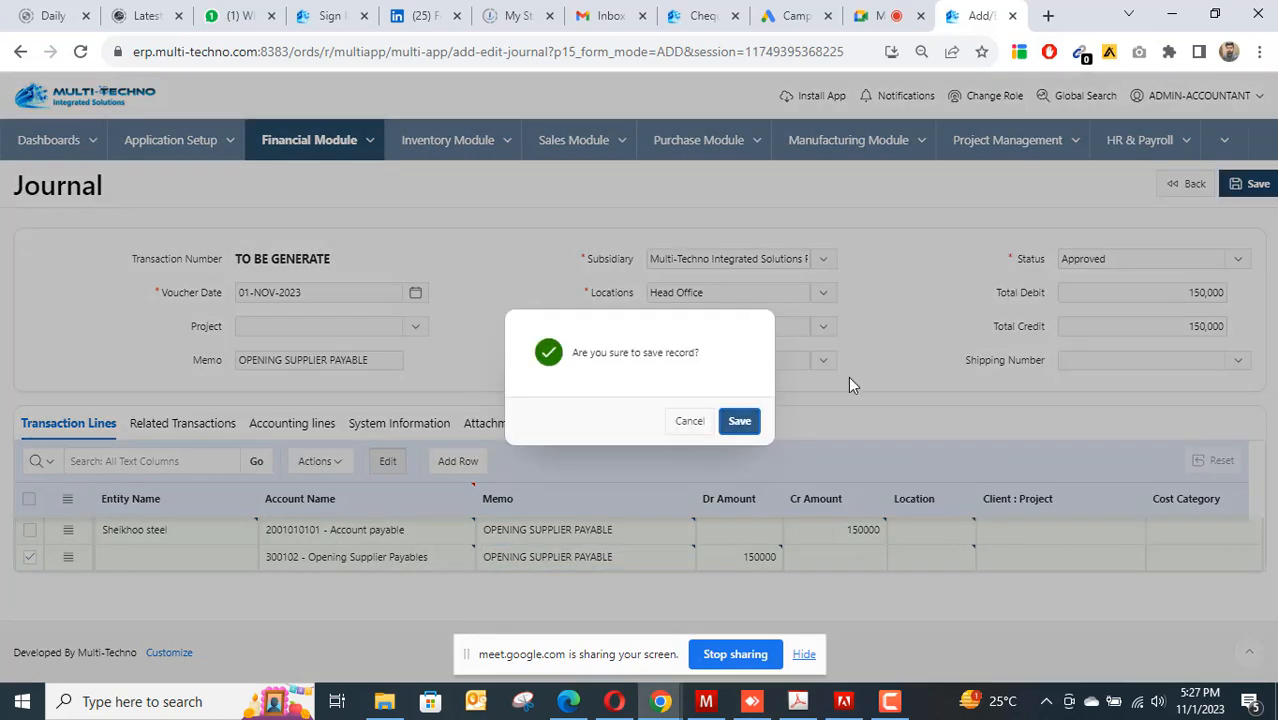
{"action": "left_click", "coordinate": [739, 421]}
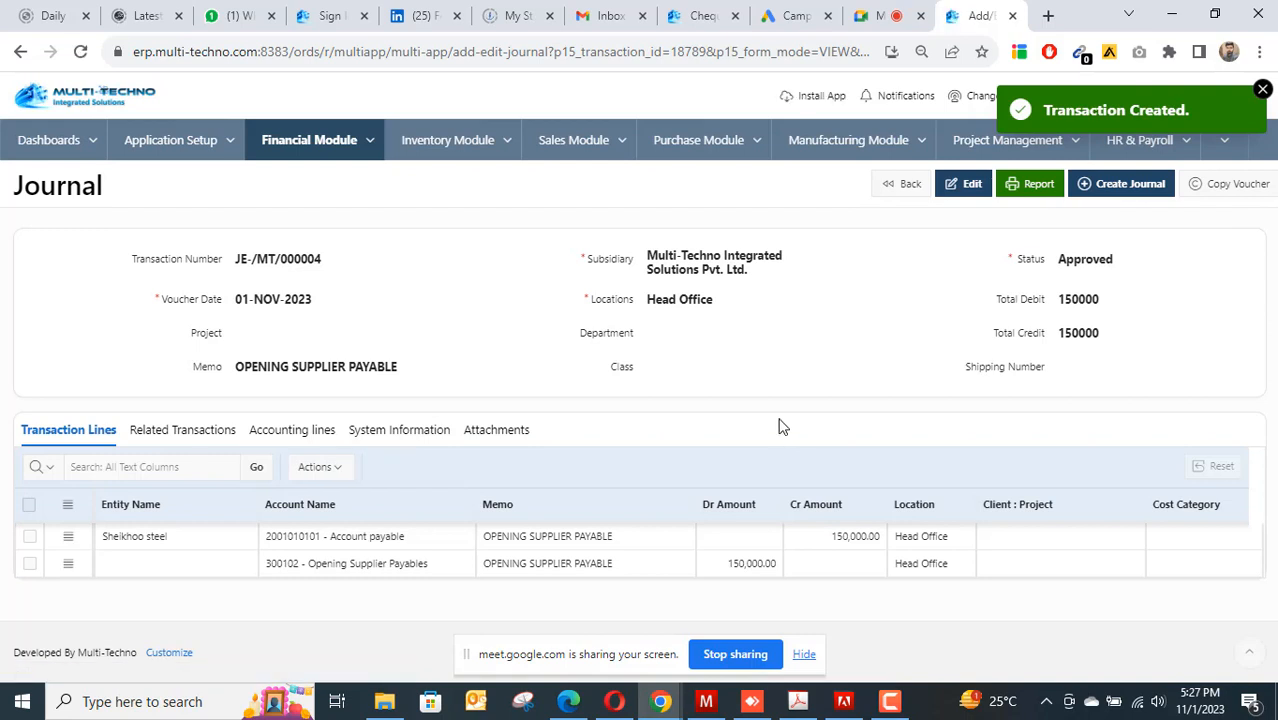
Open the saved voucher's journal ledger report and close it again.
{"action": "left_click", "coordinate": [1032, 186]}
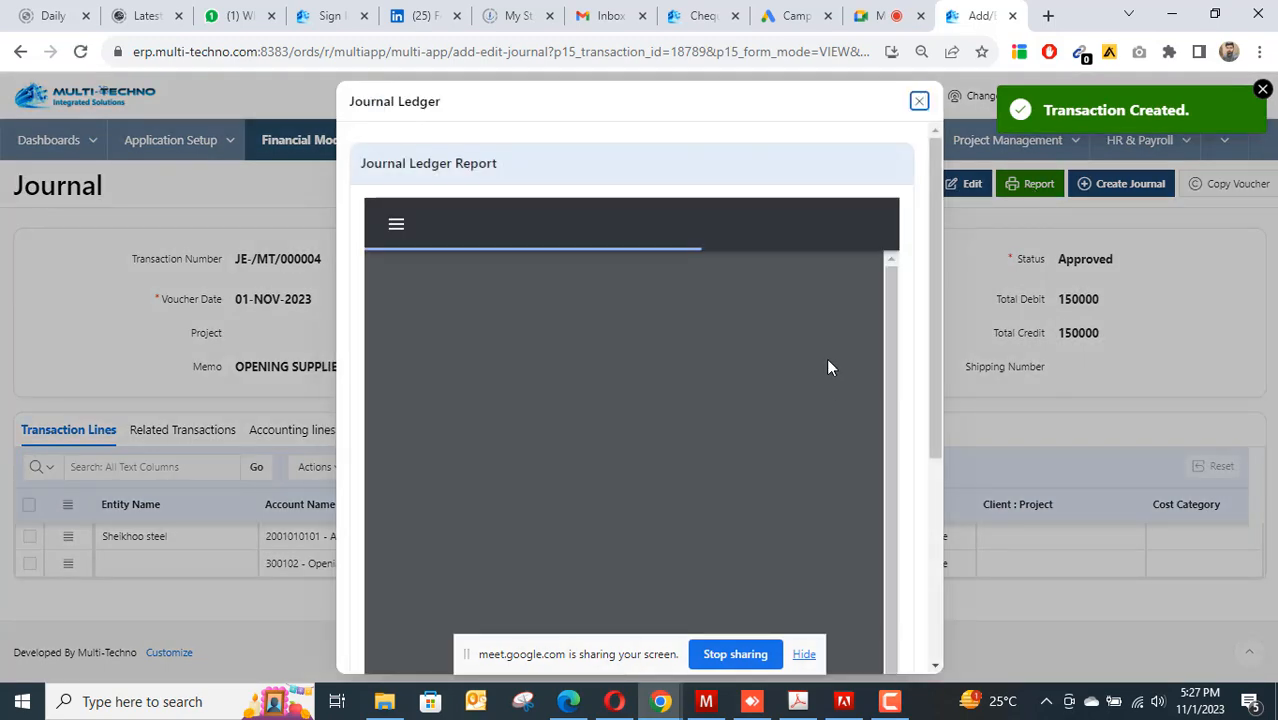
{"action": "left_click", "coordinate": [919, 101]}
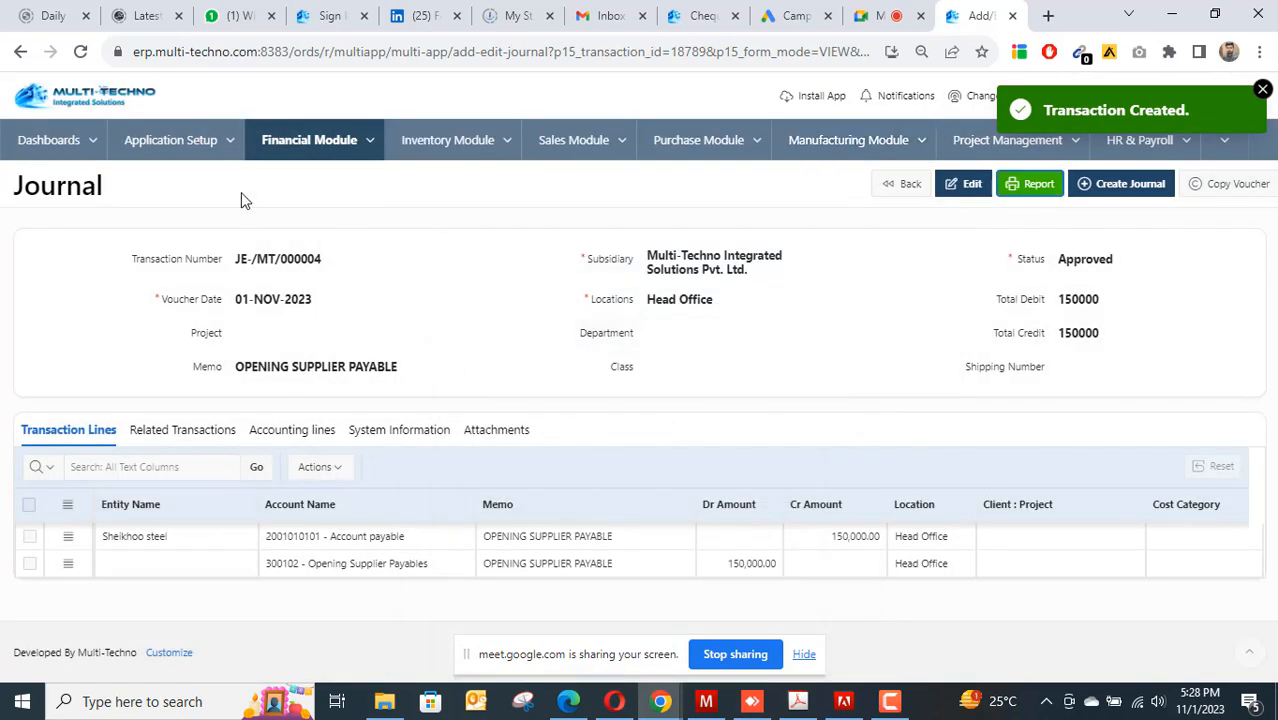
Open the Balance Sheet Report from the Financial Module's reports and generate it.
{"action": "left_click", "coordinate": [372, 143]}
{"action": "mouse_move", "coordinate": [354, 297]}
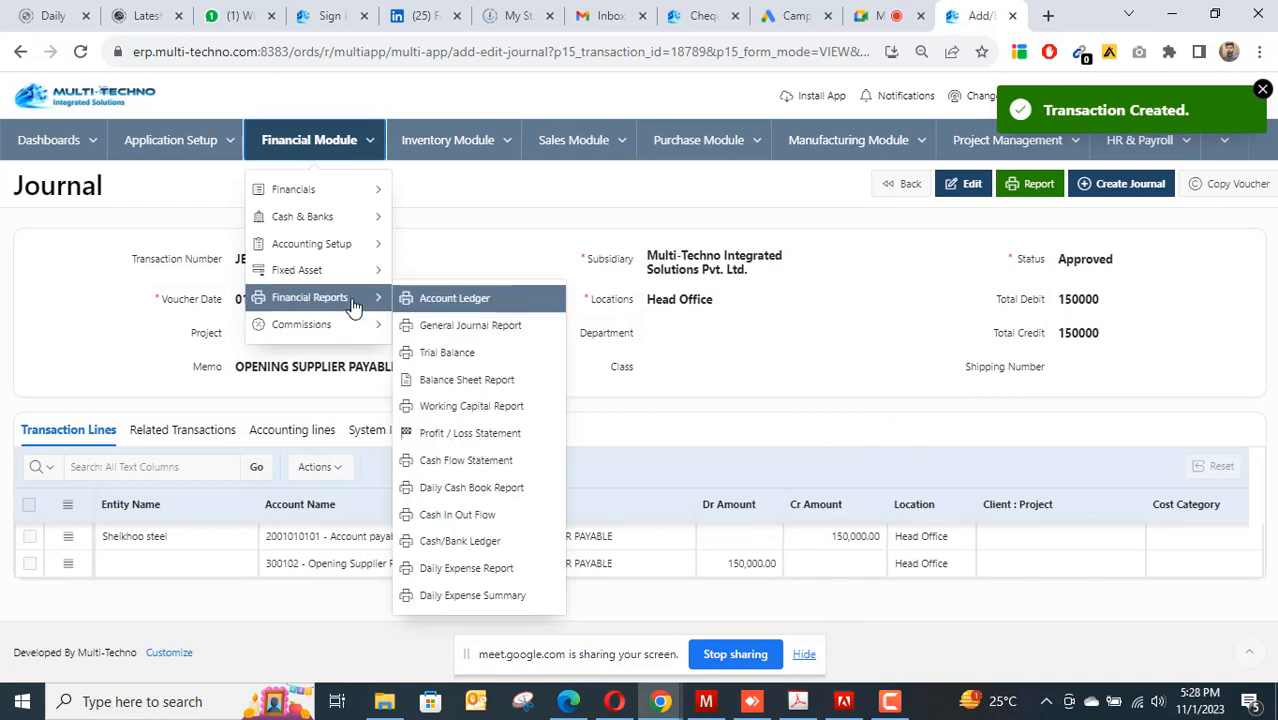
{"action": "left_click", "coordinate": [457, 386]}
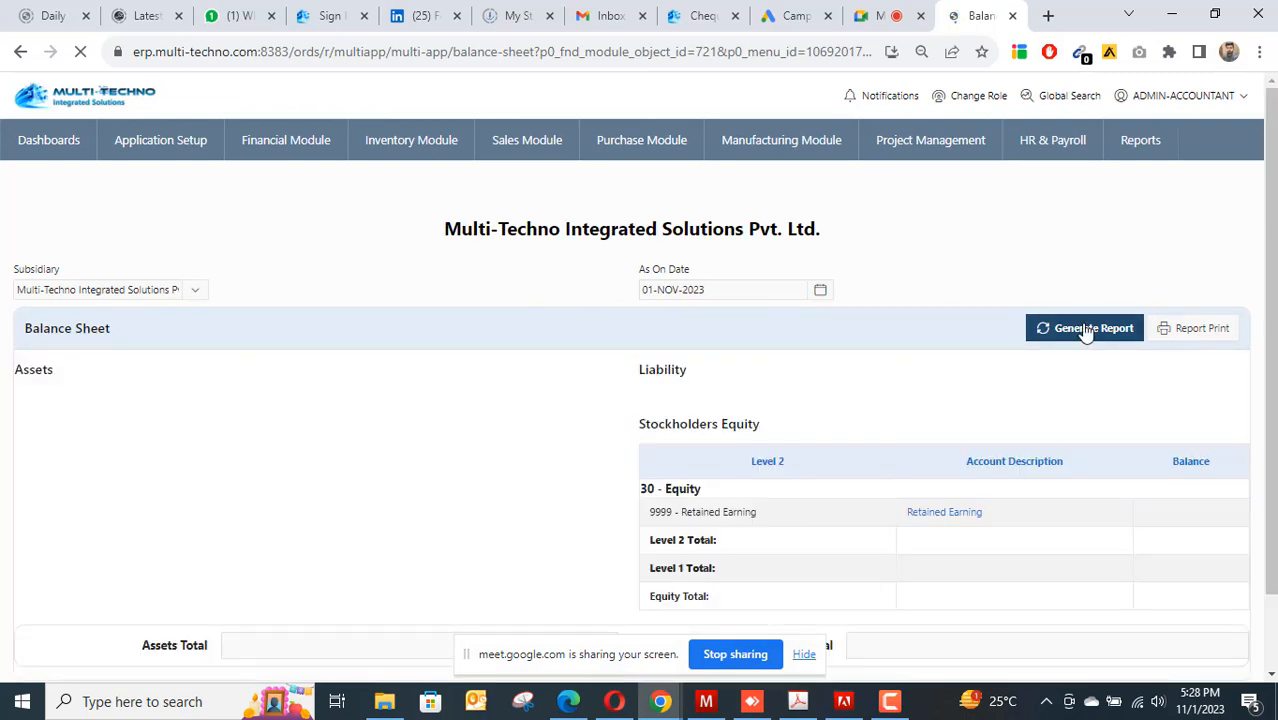
{"action": "left_click", "coordinate": [1081, 262]}
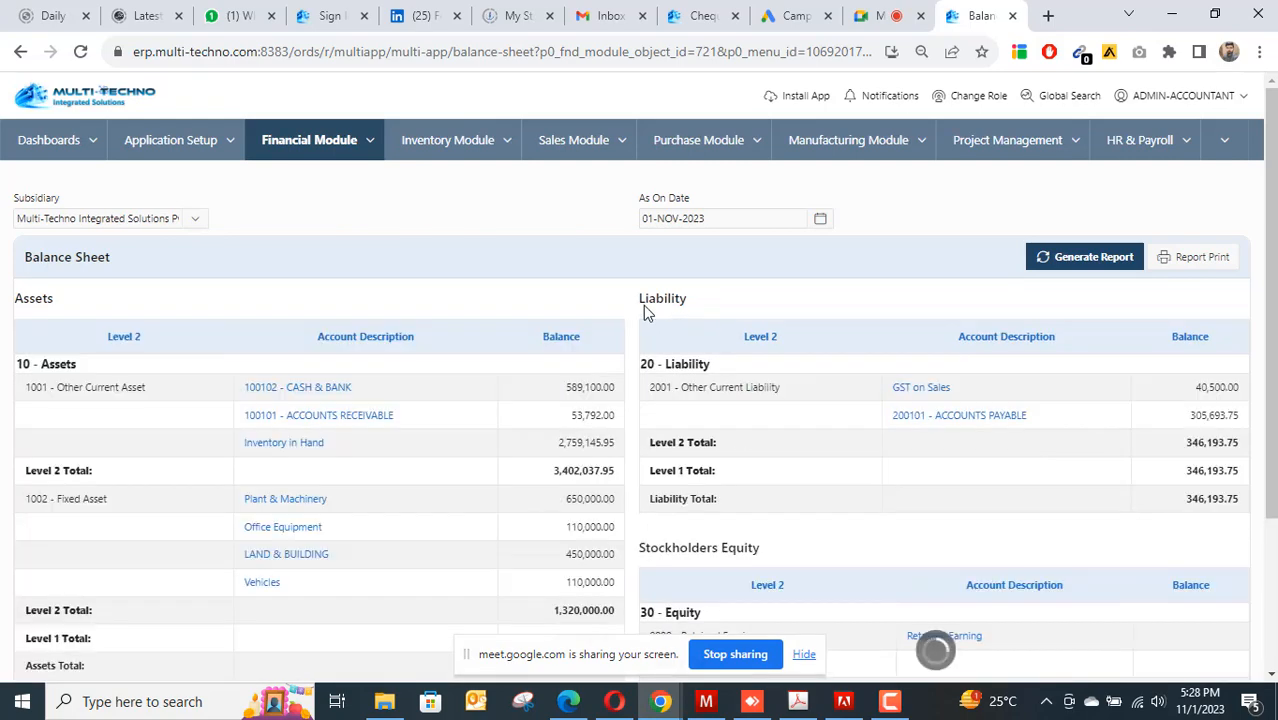
Review the balance sheet's assets, liabilities and opening equity balances, and compare the Assets Total with the Liability/Equity Total.
{"action": "scroll", "coordinate": [587, 307], "scroll_direction": "down", "scroll_amount": 4}
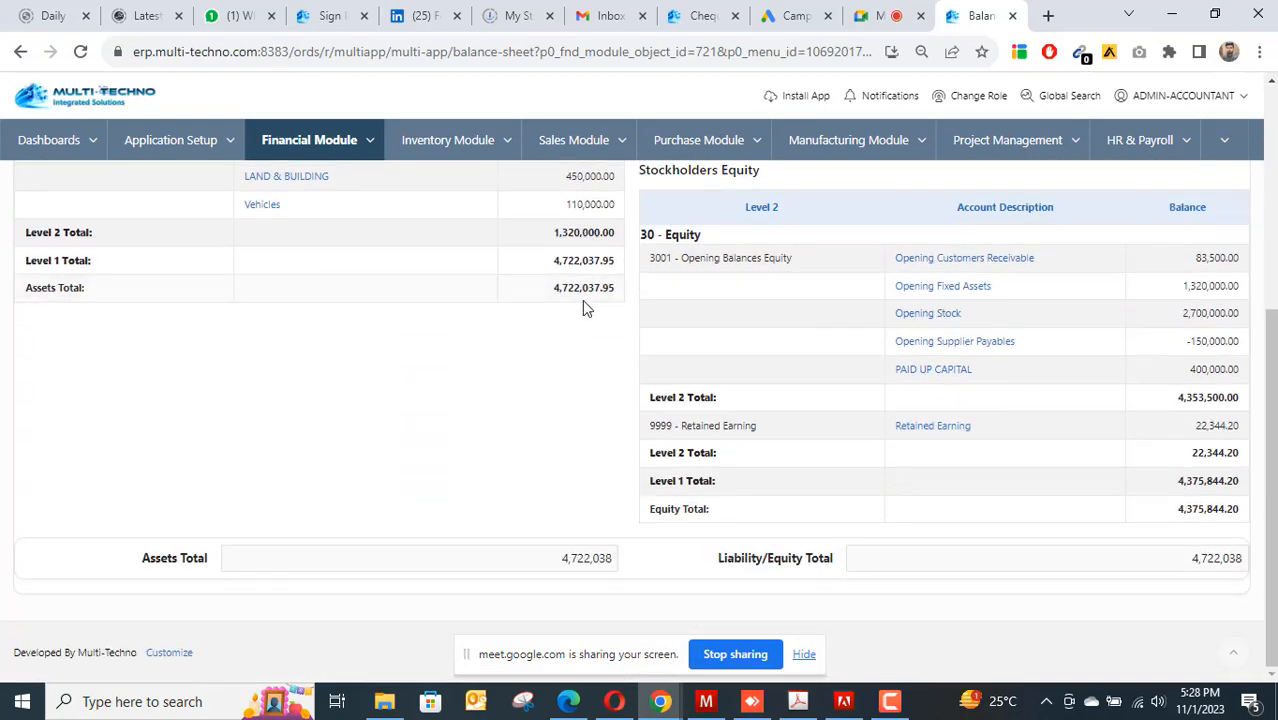
{"action": "scroll", "coordinate": [587, 310], "scroll_direction": "up", "scroll_amount": 4}
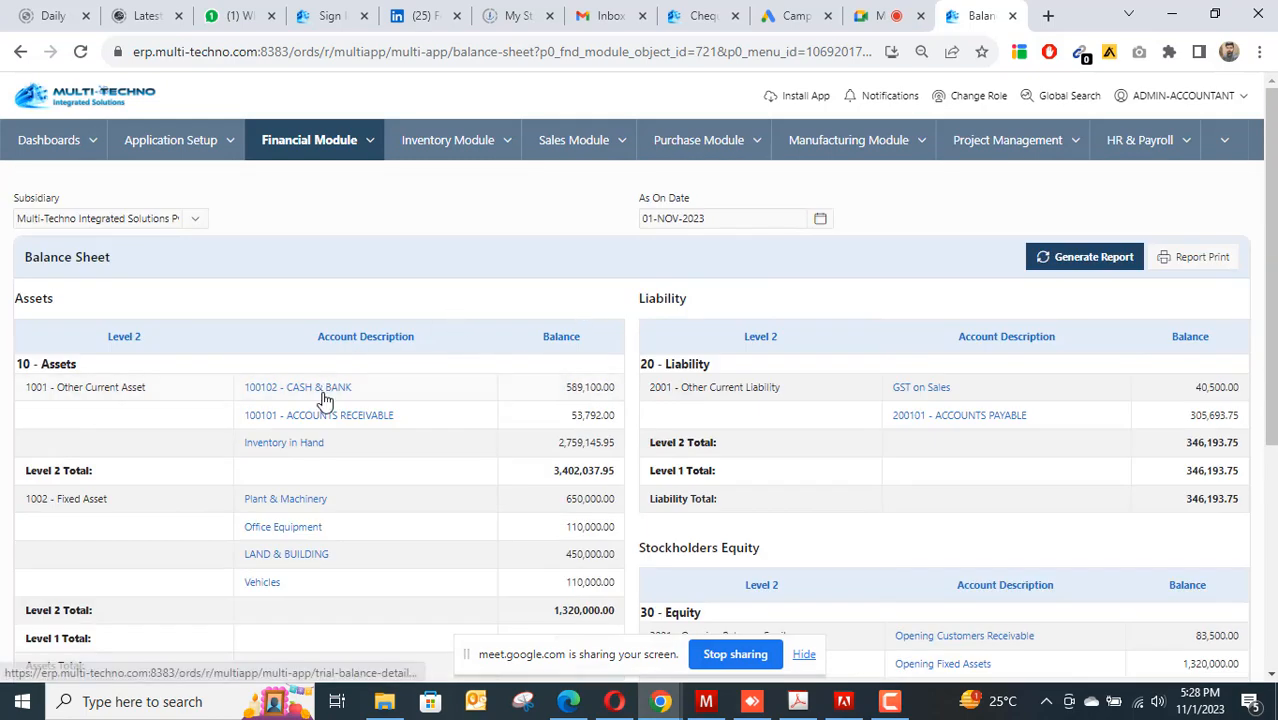
{"action": "scroll", "coordinate": [427, 371], "scroll_direction": "down", "scroll_amount": 3}
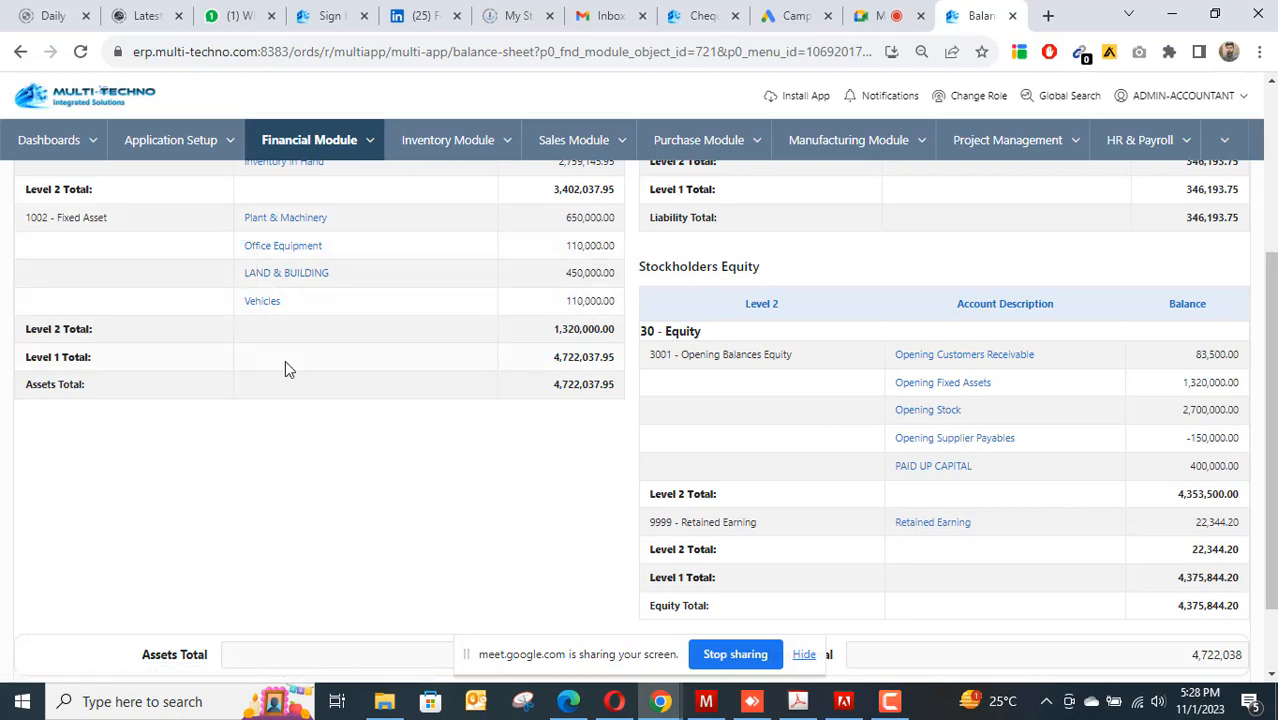
{"action": "scroll", "coordinate": [283, 367], "scroll_direction": "up", "scroll_amount": 2}
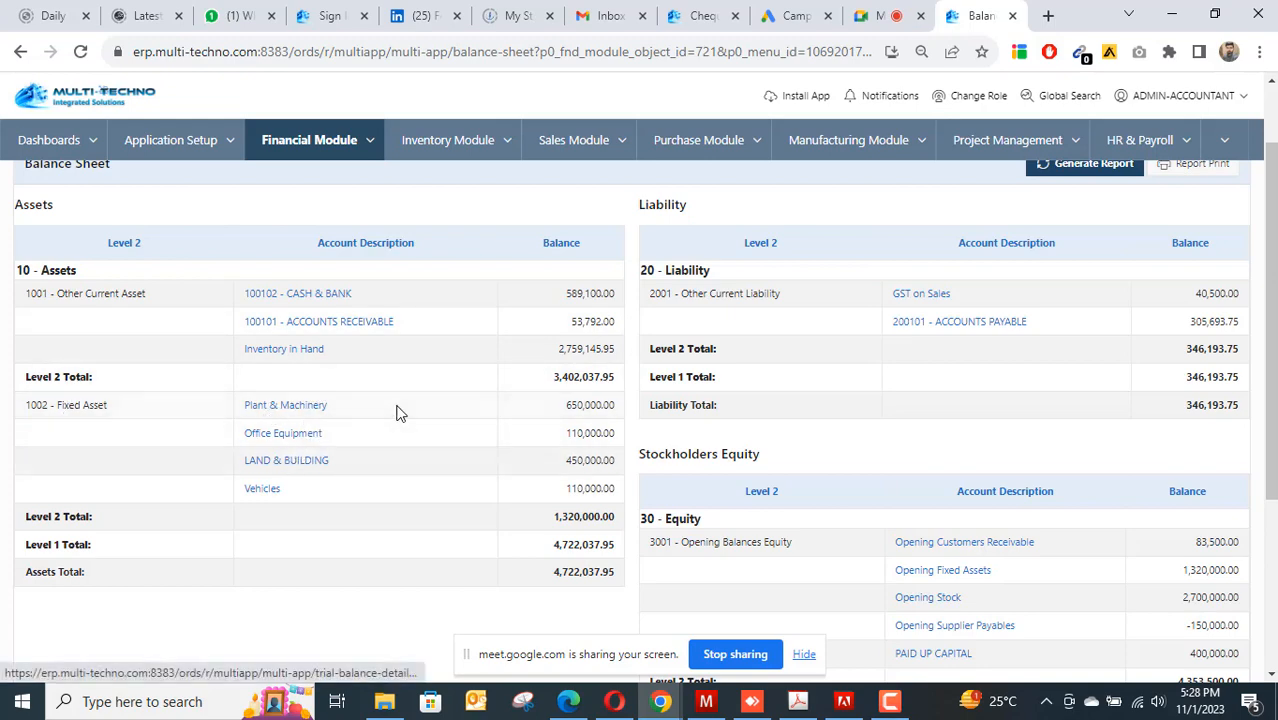
{"action": "scroll", "coordinate": [559, 520], "scroll_direction": "down", "scroll_amount": 2}
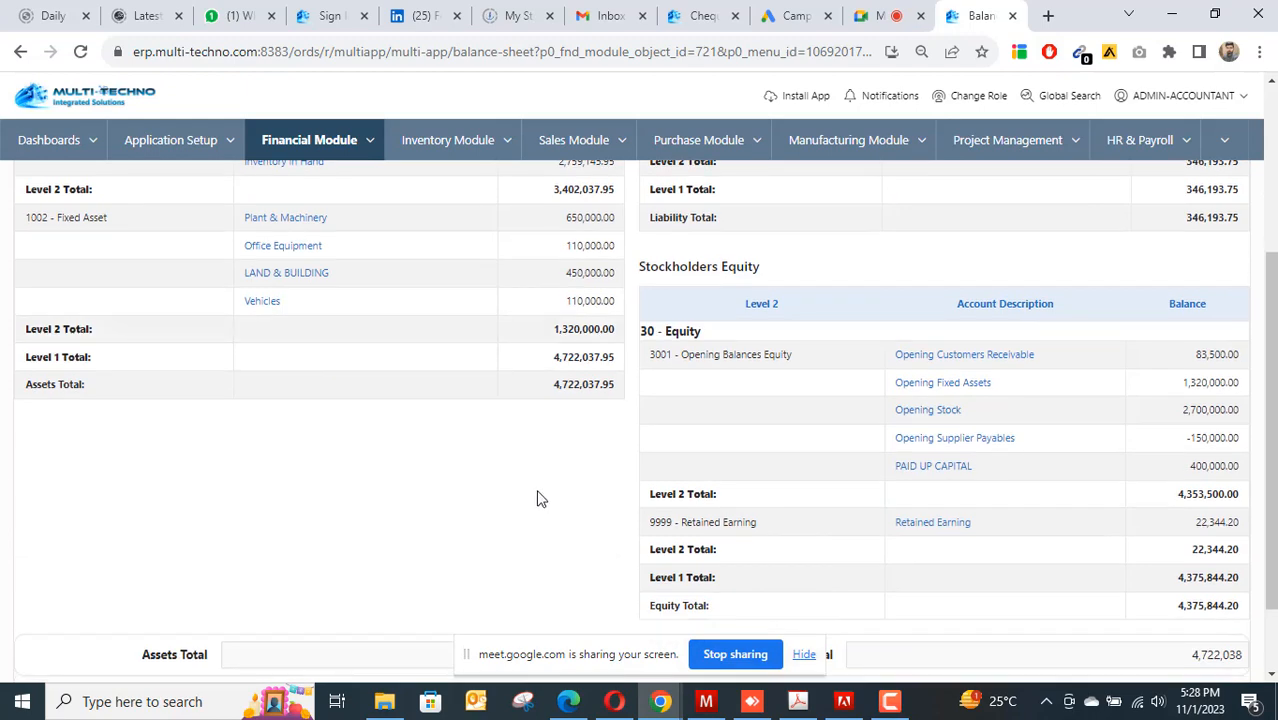
{"action": "scroll", "coordinate": [417, 420], "scroll_direction": "up", "scroll_amount": 1}
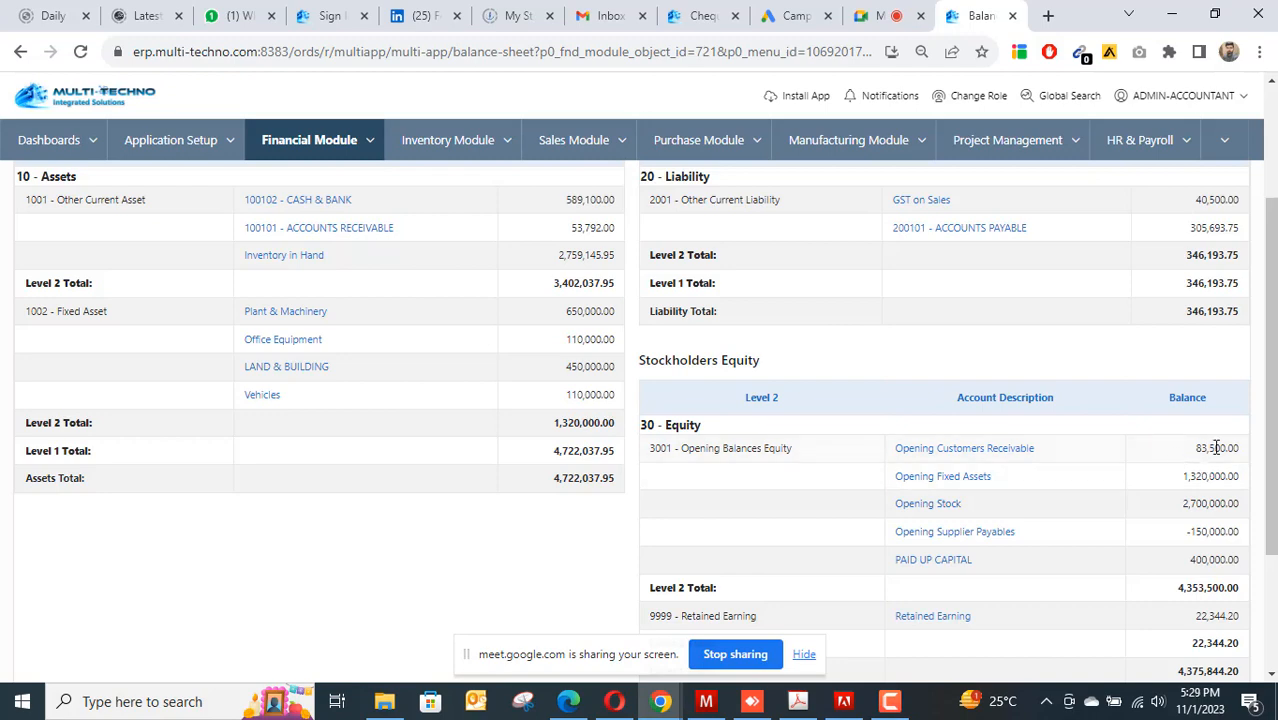
{"action": "scroll", "coordinate": [845, 520], "scroll_direction": "down", "scroll_amount": 3}
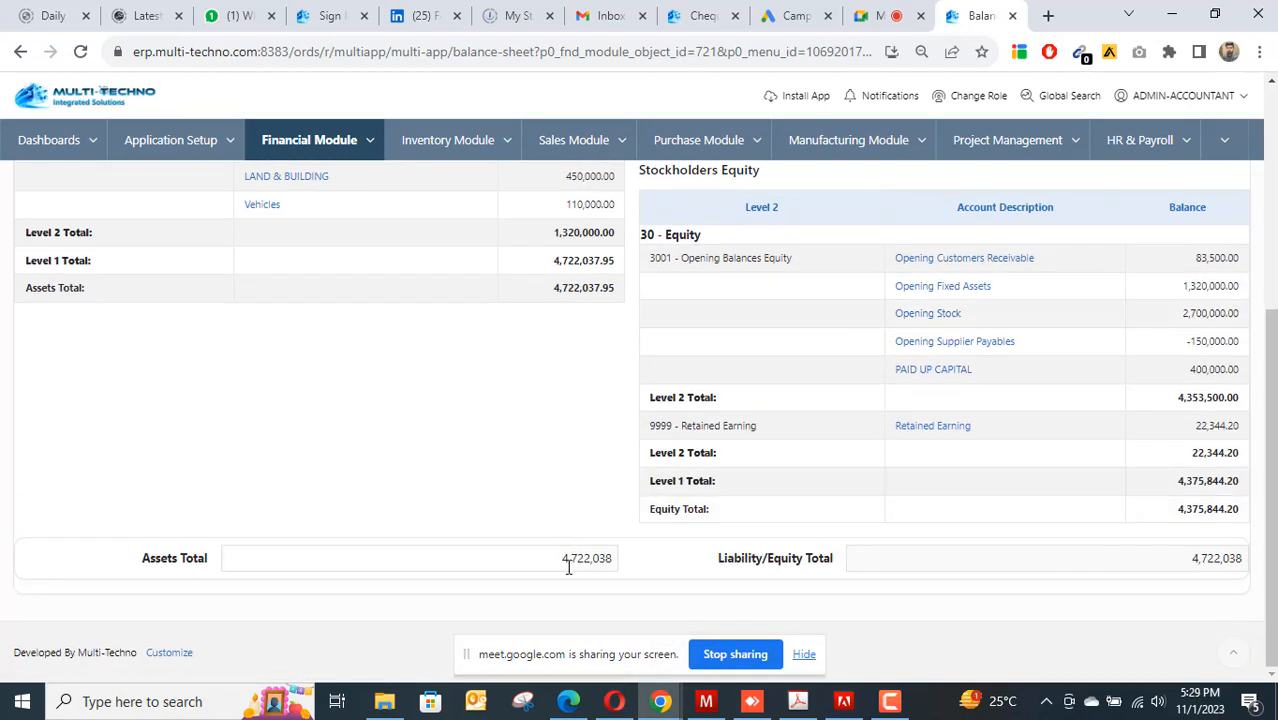
{"action": "left_click_drag", "start_coordinate": [558, 558], "coordinate": [667, 556]}
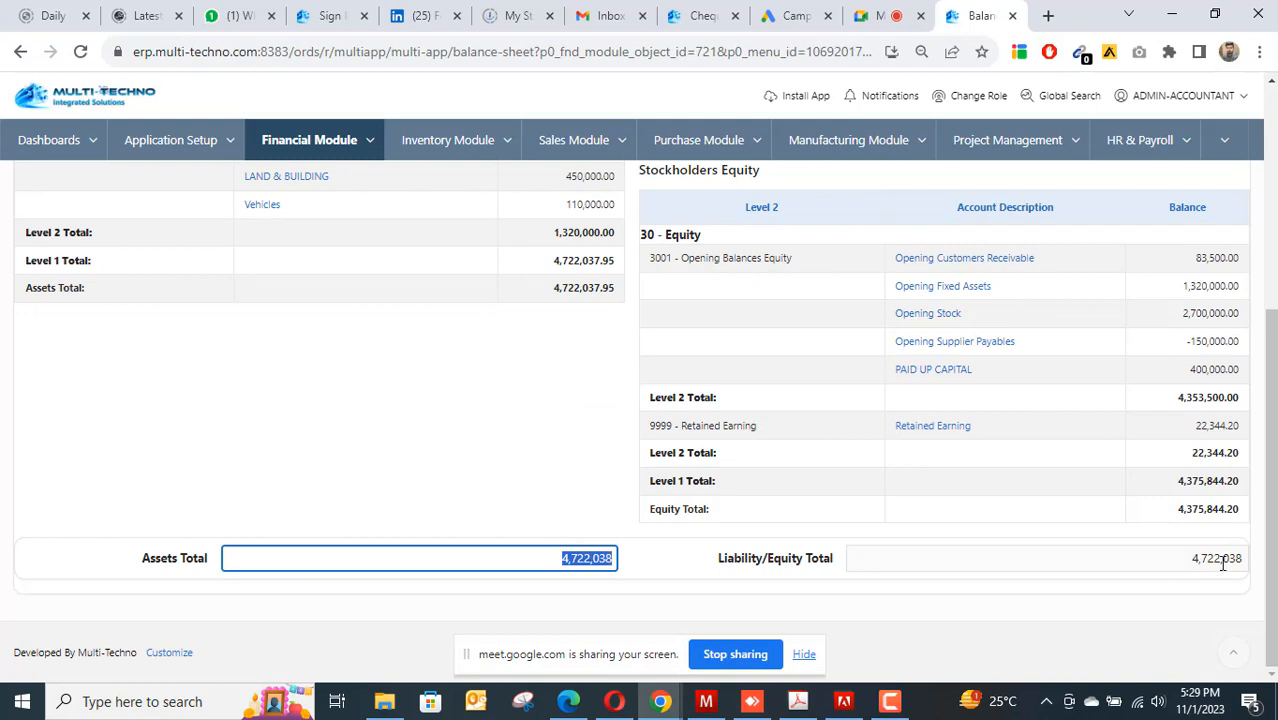
{"action": "left_click_drag", "start_coordinate": [1230, 558], "coordinate": [549, 516]}
{"action": "scroll", "coordinate": [549, 516], "scroll_direction": "up", "scroll_amount": 4}
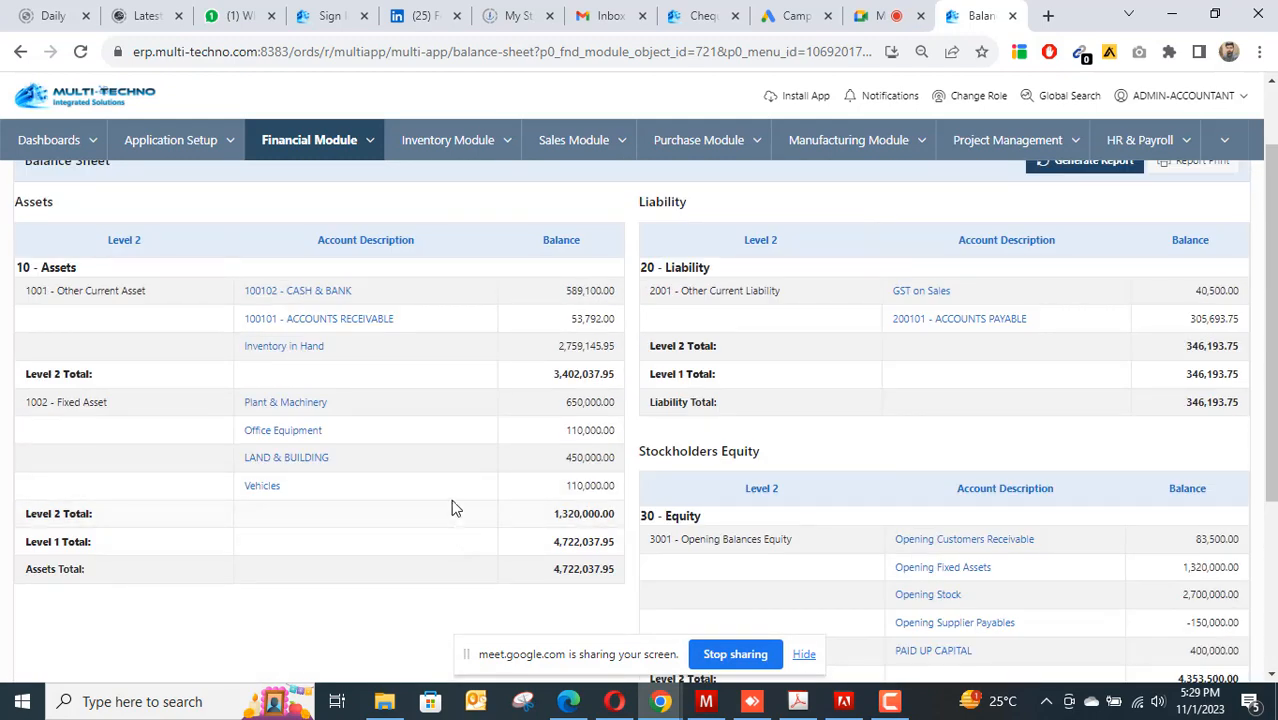
Drill down from Plant & Machinery in the balance sheet to its trial balance details.
{"action": "left_click", "coordinate": [285, 408]}
{"action": "left_click", "coordinate": [731, 162]}
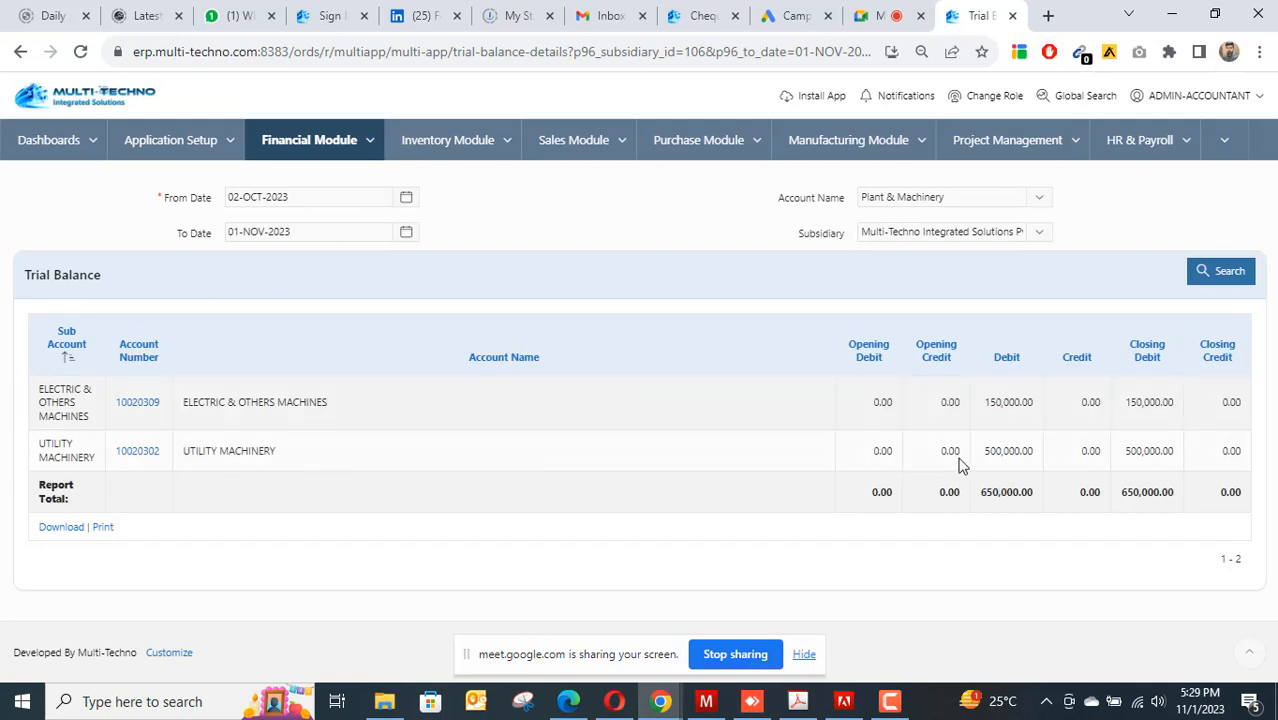
Open the Daily Cash Book Report from the financial reports and review the bank and cash in hand amounts.
{"action": "left_click", "coordinate": [369, 143]}
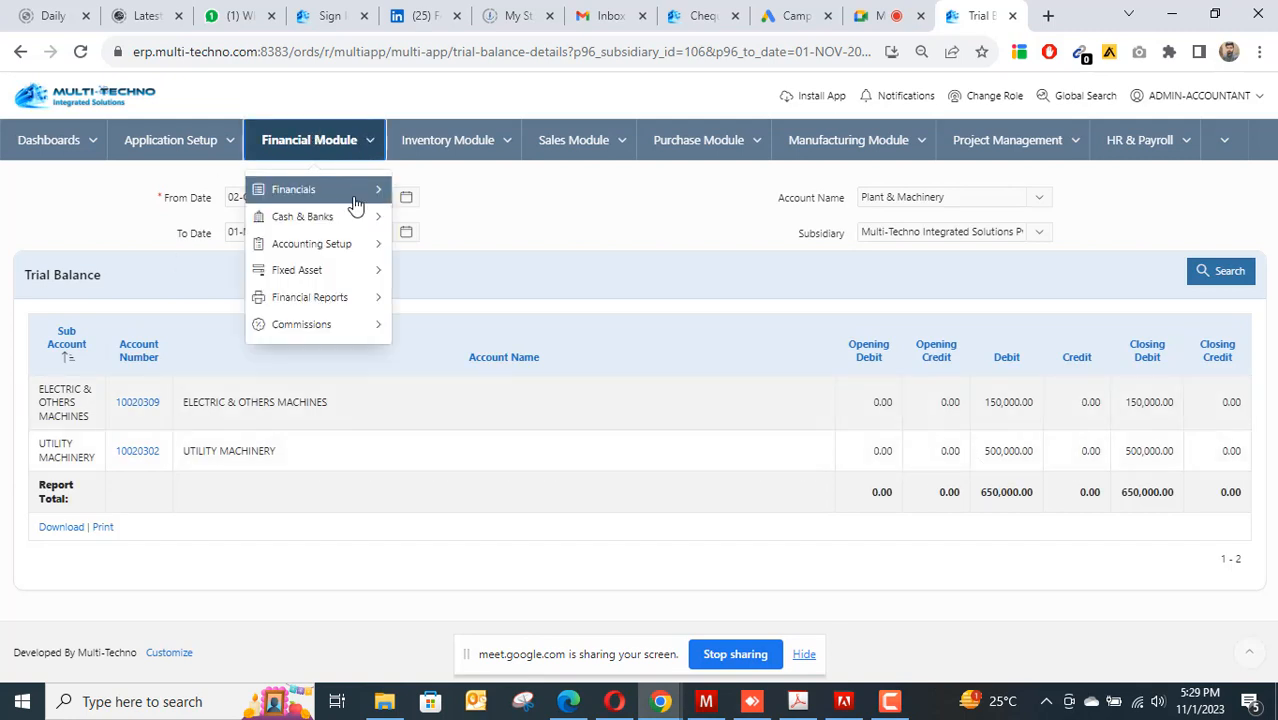
{"action": "mouse_move", "coordinate": [335, 310]}
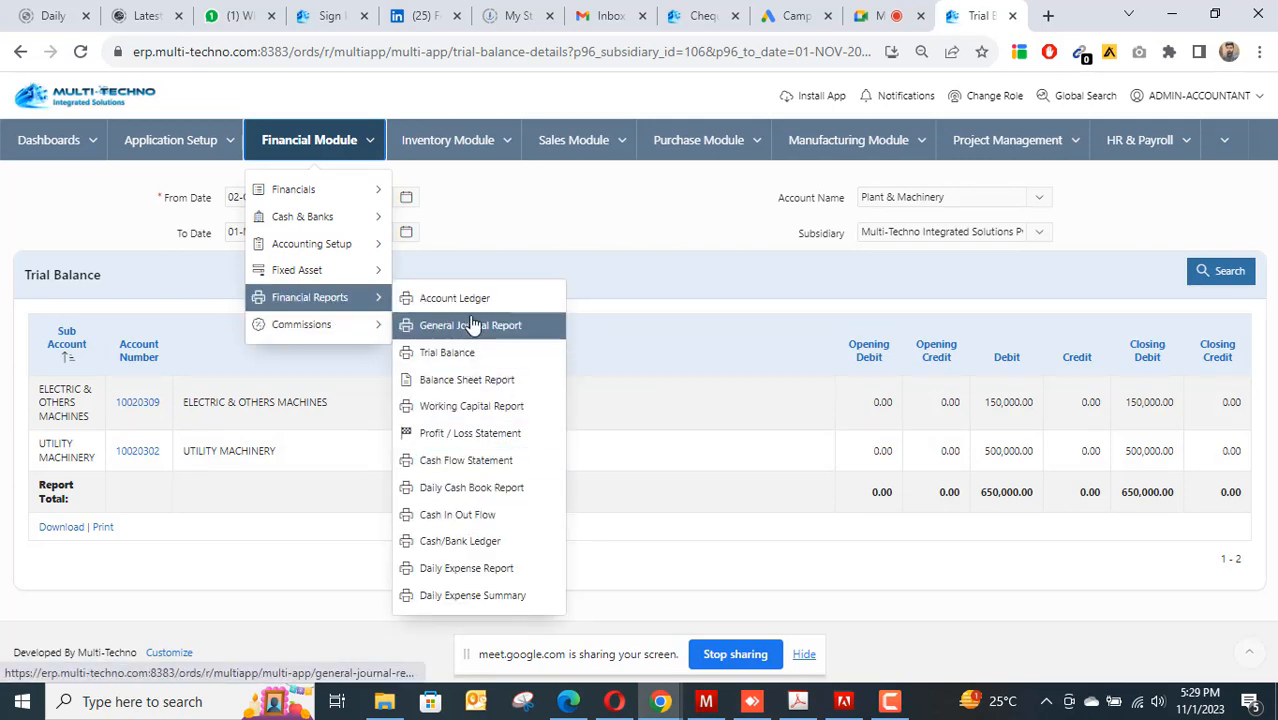
{"action": "left_click", "coordinate": [473, 489]}
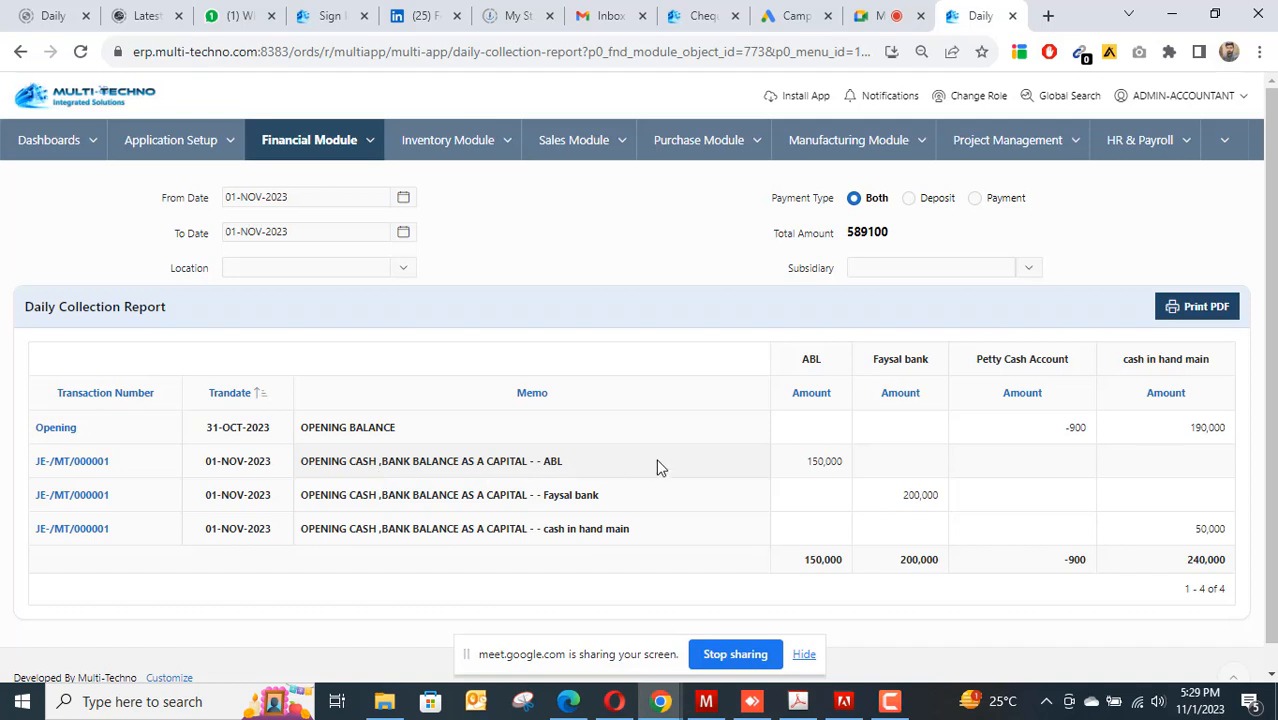
{"action": "left_click_drag", "start_coordinate": [809, 464], "coordinate": [947, 491]}
{"action": "left_click_drag", "start_coordinate": [1187, 428], "coordinate": [1246, 417]}
{"action": "left_click", "coordinate": [1023, 480]}
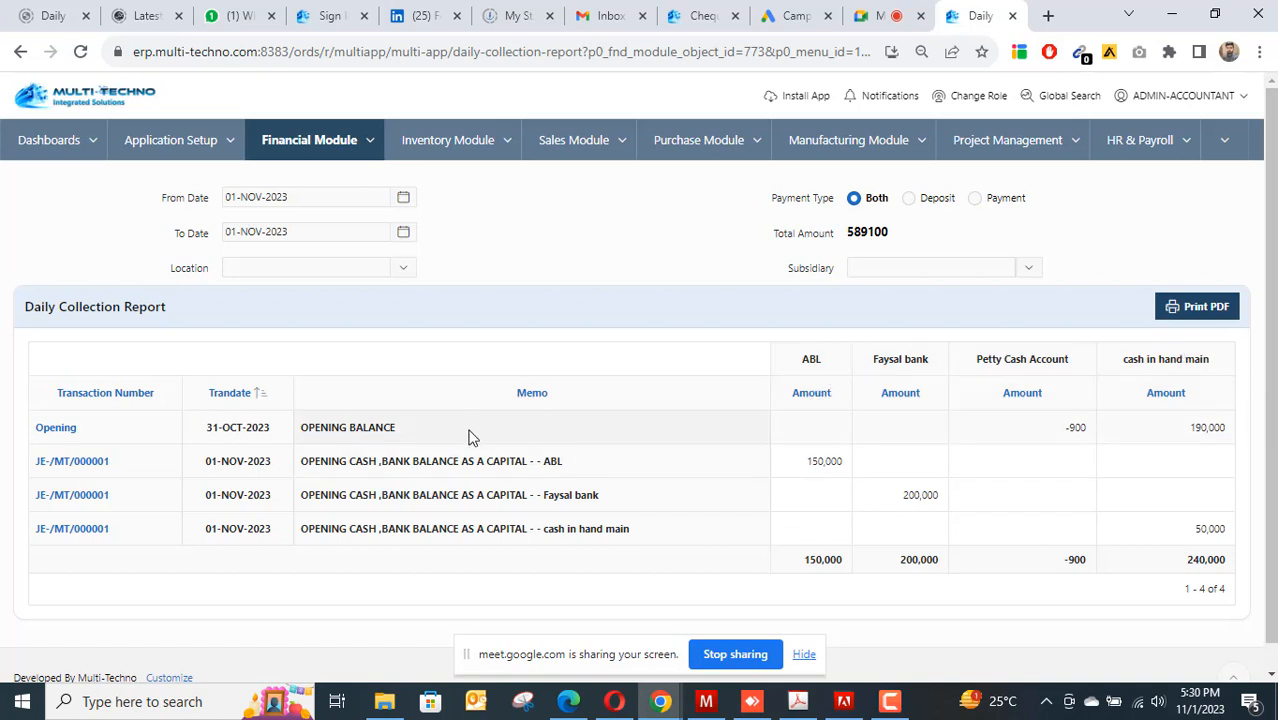
Open Journal Entries in the Financial Module and start a new journal voucher.
{"action": "left_click", "coordinate": [370, 147]}
{"action": "mouse_move", "coordinate": [385, 191]}
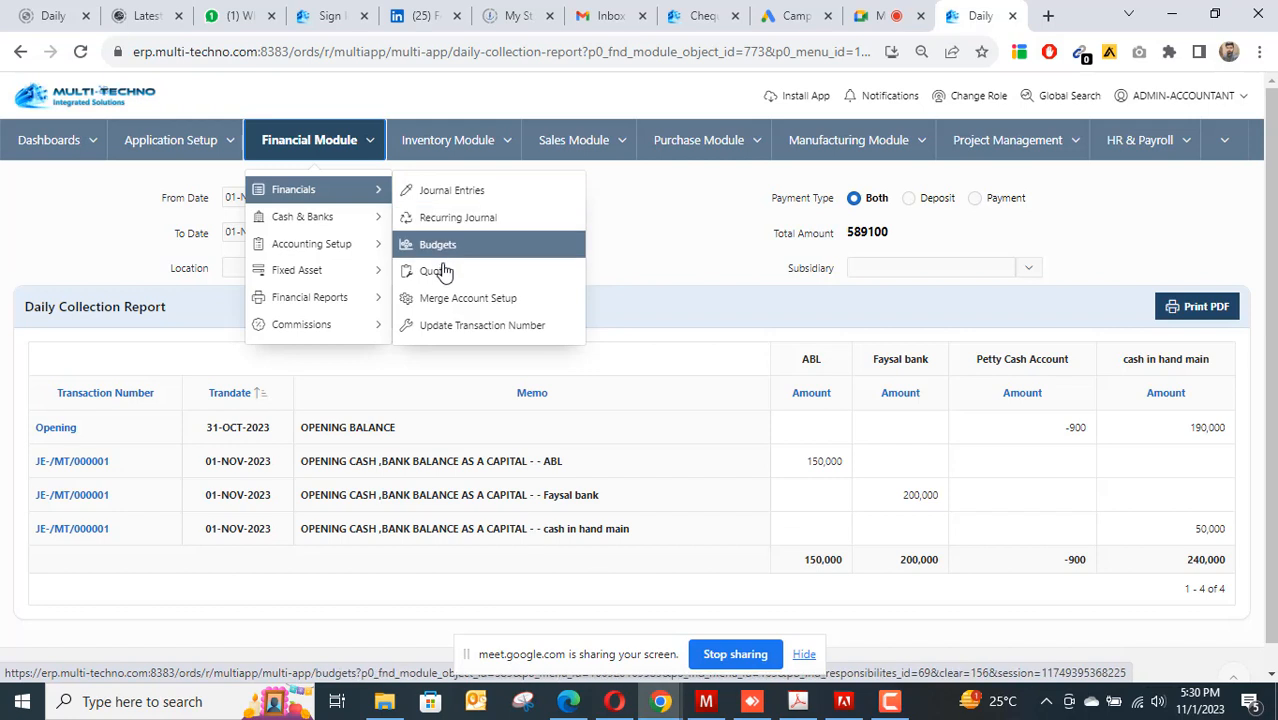
{"action": "left_click", "coordinate": [462, 190]}
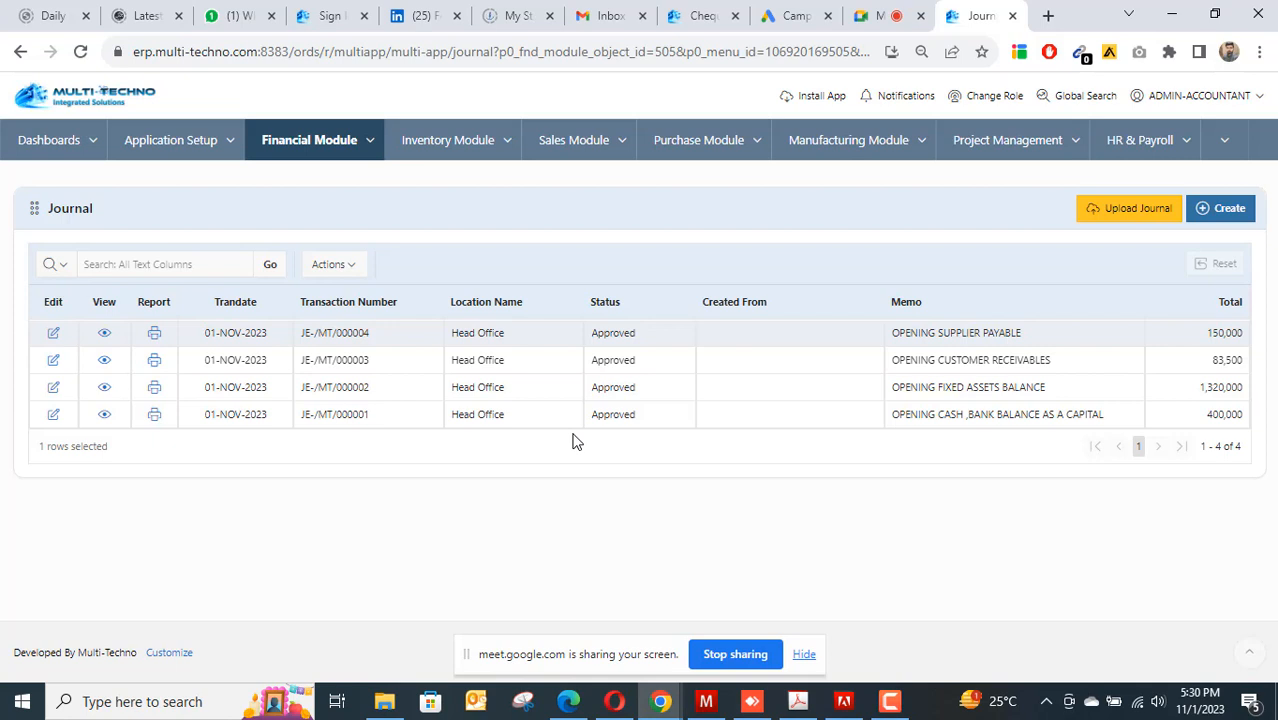
{"action": "left_click", "coordinate": [1226, 214]}
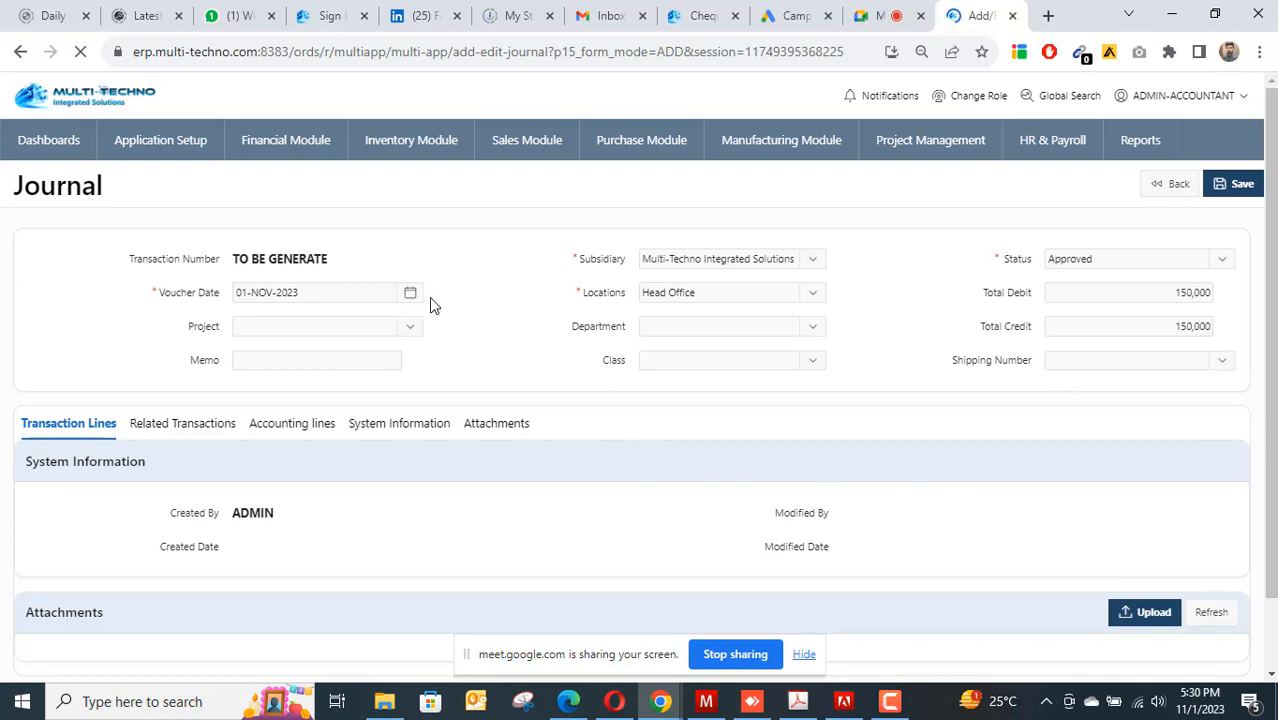
{"action": "scroll", "coordinate": [428, 305], "scroll_direction": "down", "scroll_amount": 1}
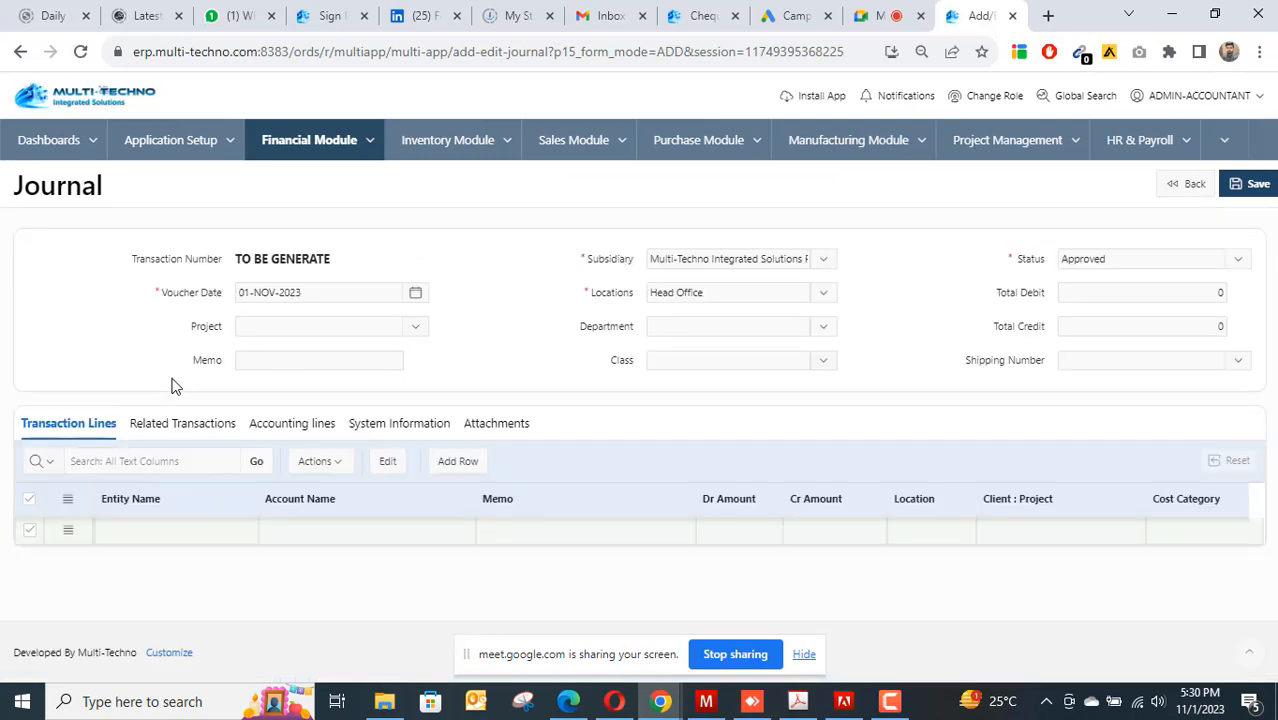
Set the voucher's memo to CUSTOMER PAYMENT DIRECTLY TO SUPPLIER.
{"action": "left_click", "coordinate": [288, 362]}
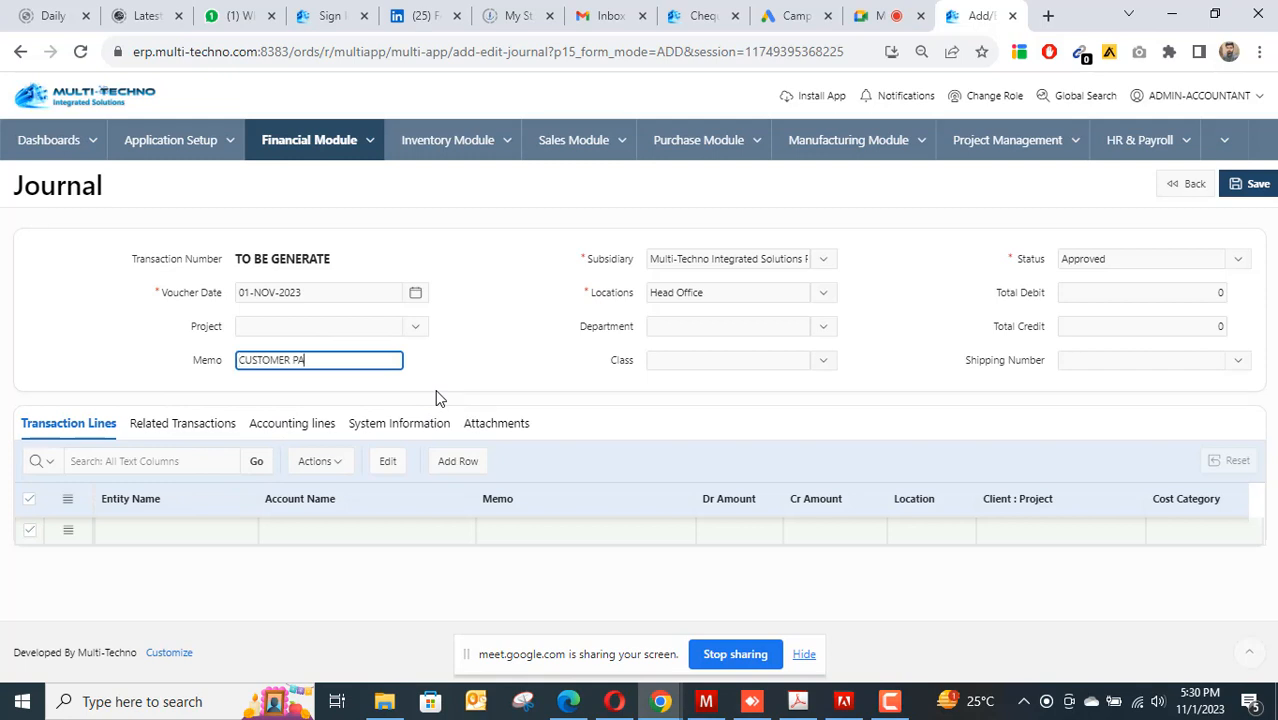
{"action": "type", "text": "CUSTOMER PAYMENT DIRECTLY "}
{"action": "type", "text": "TO SUPPP"}
{"action": "key", "text": "BackSpace"}
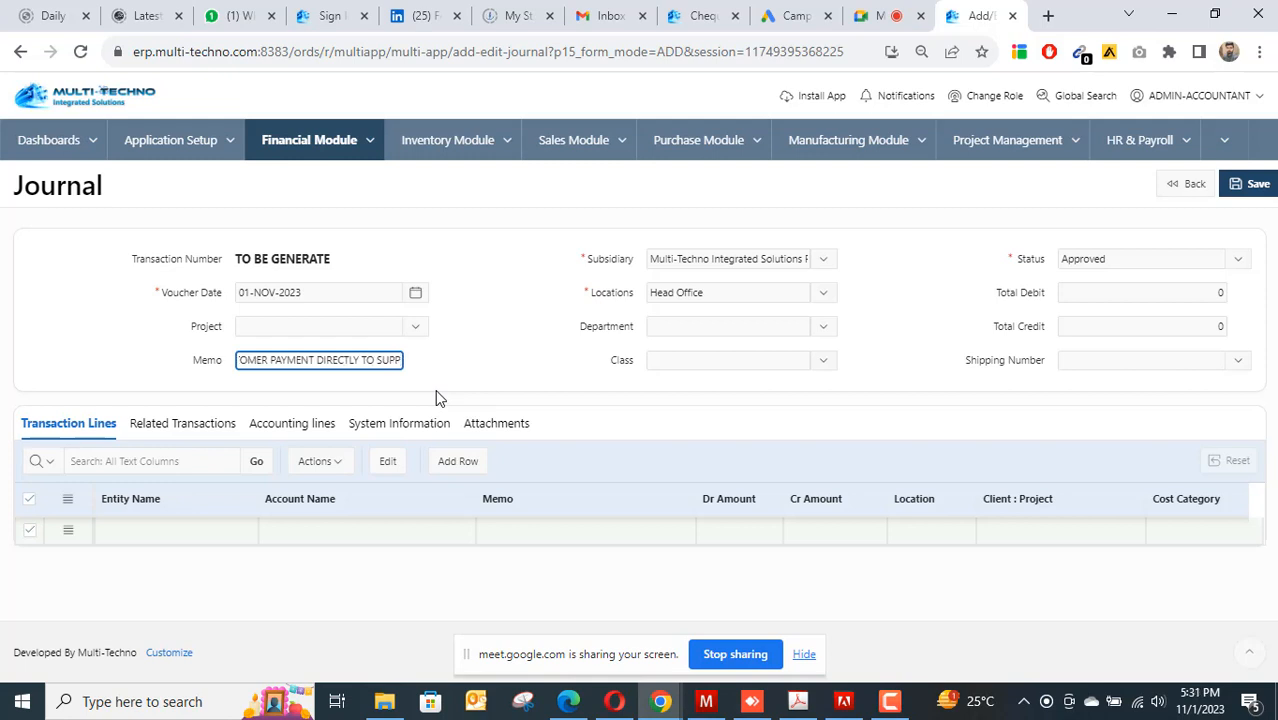
{"action": "type", "text": "LIER"}
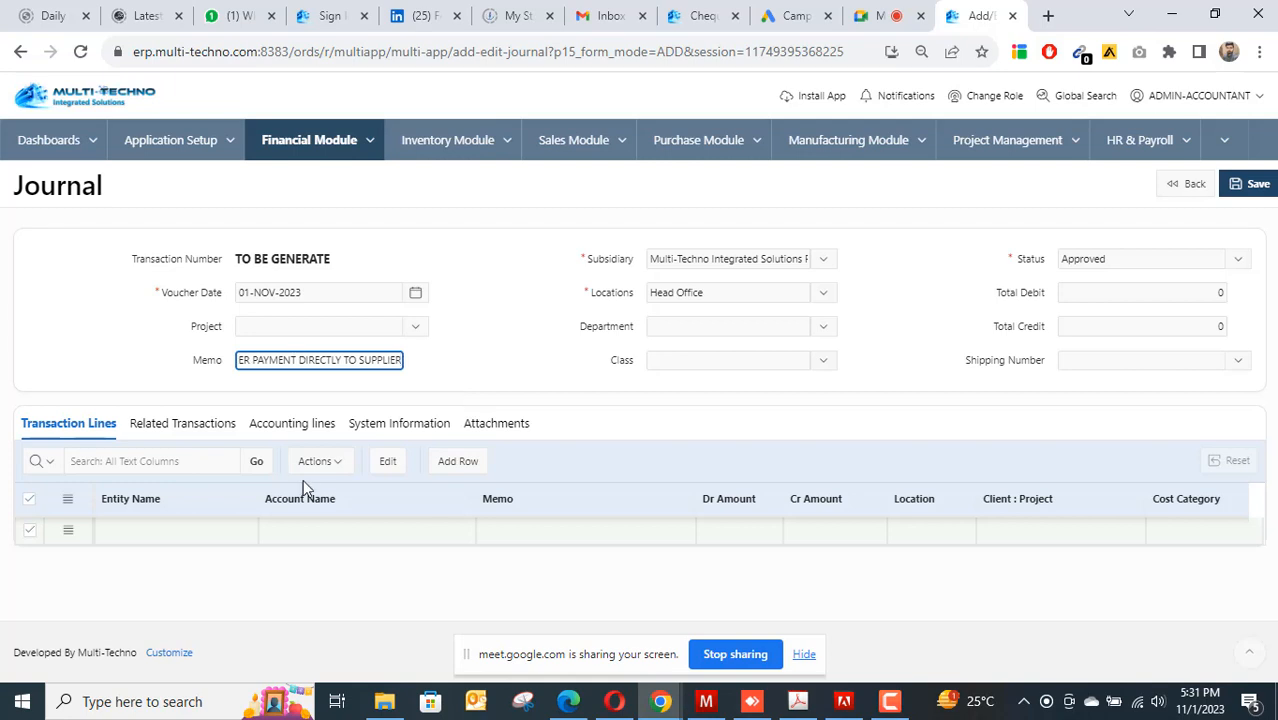
Add a transaction row and set the first line's entity to the vendor Sheikhoo steel.
{"action": "left_click", "coordinate": [450, 461]}
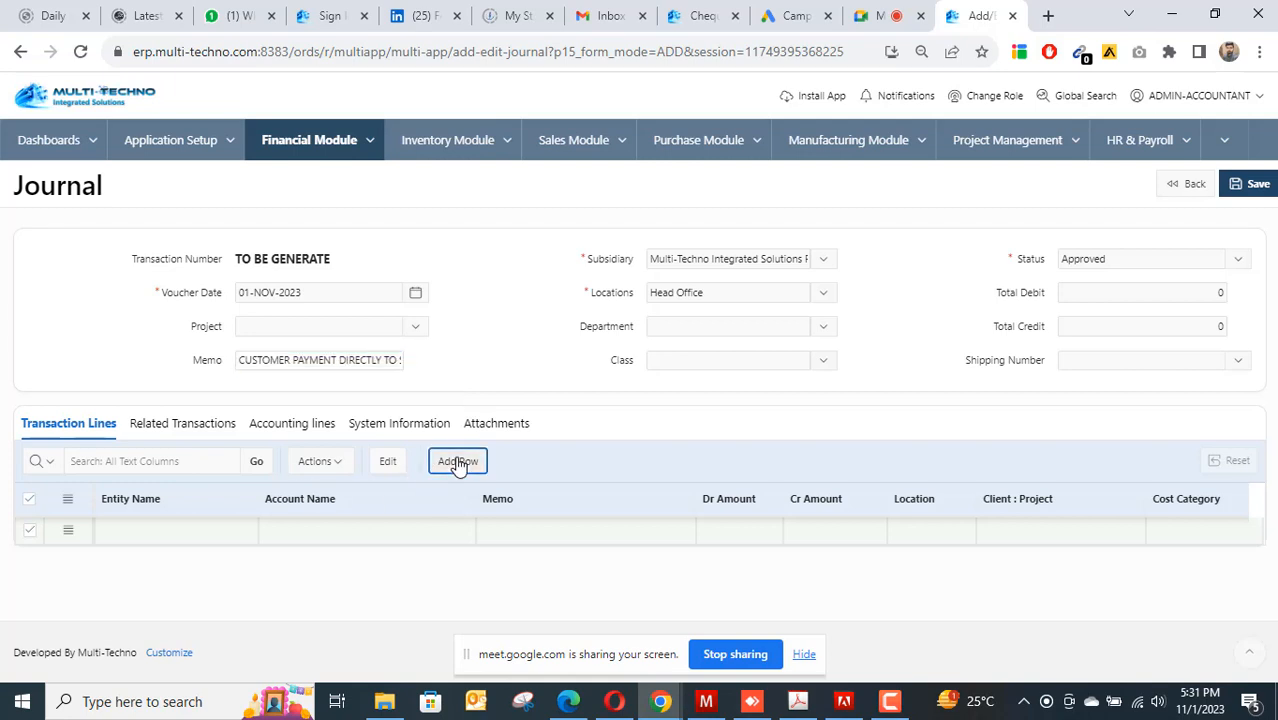
{"action": "left_click", "coordinate": [360, 527]}
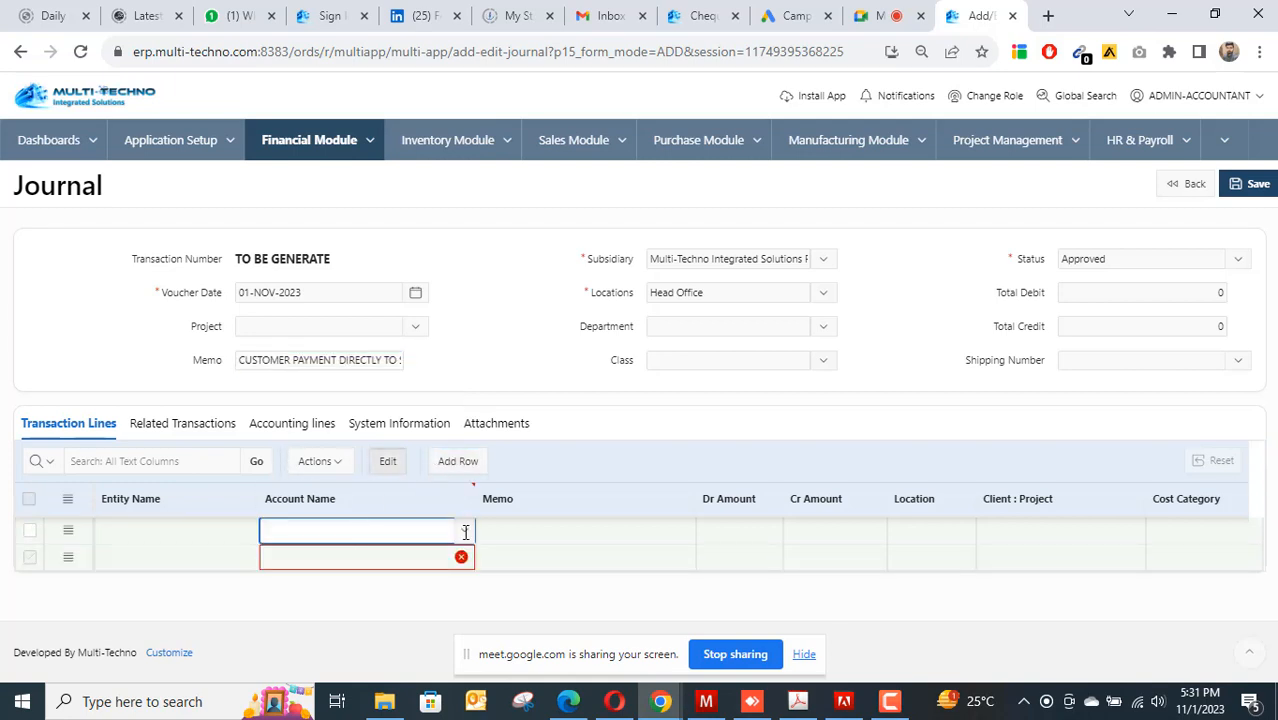
{"action": "left_click", "coordinate": [214, 537]}
{"action": "left_click", "coordinate": [248, 533]}
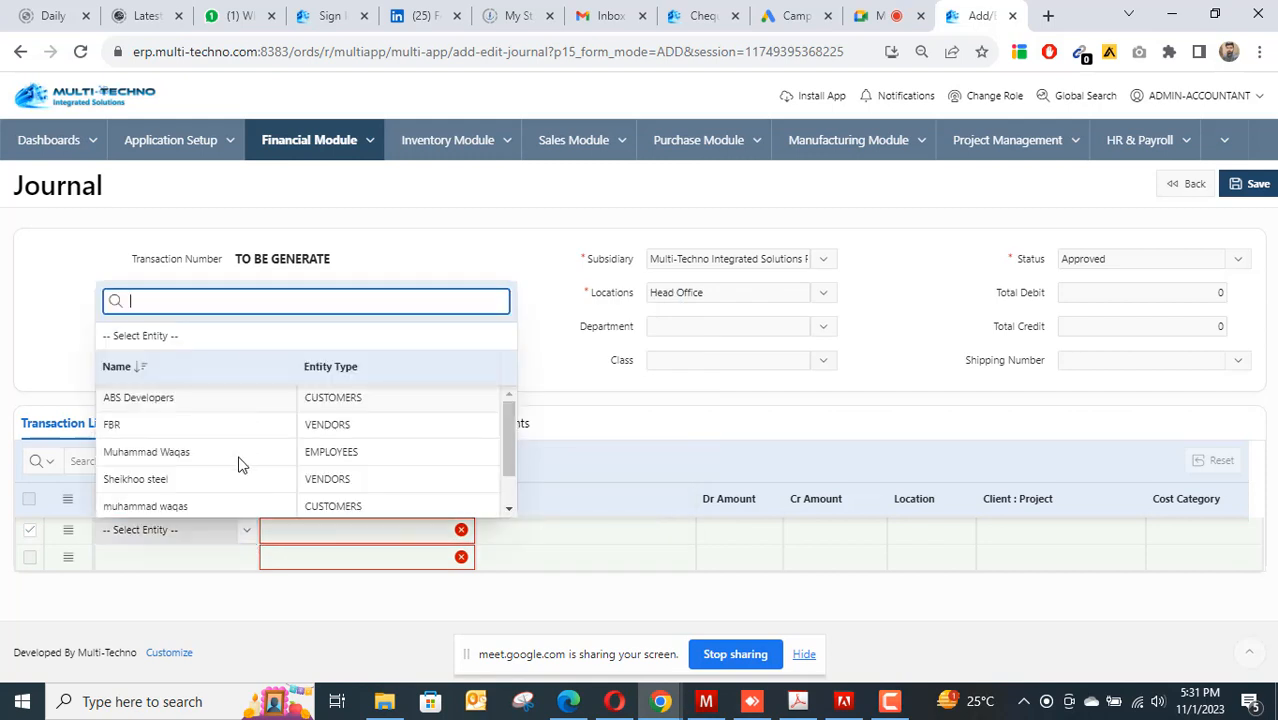
{"action": "scroll", "coordinate": [238, 463], "scroll_direction": "down", "scroll_amount": 2}
{"action": "left_click", "coordinate": [203, 436]}
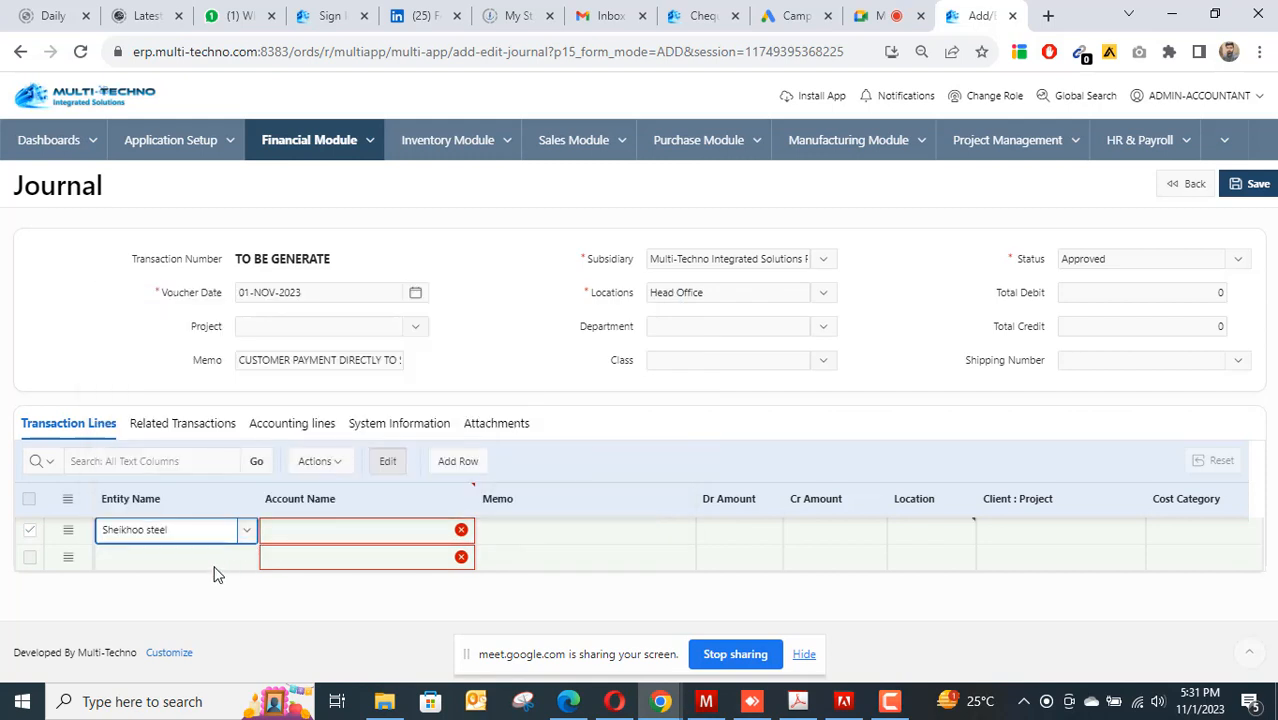
{"action": "key", "text": "Tab"}
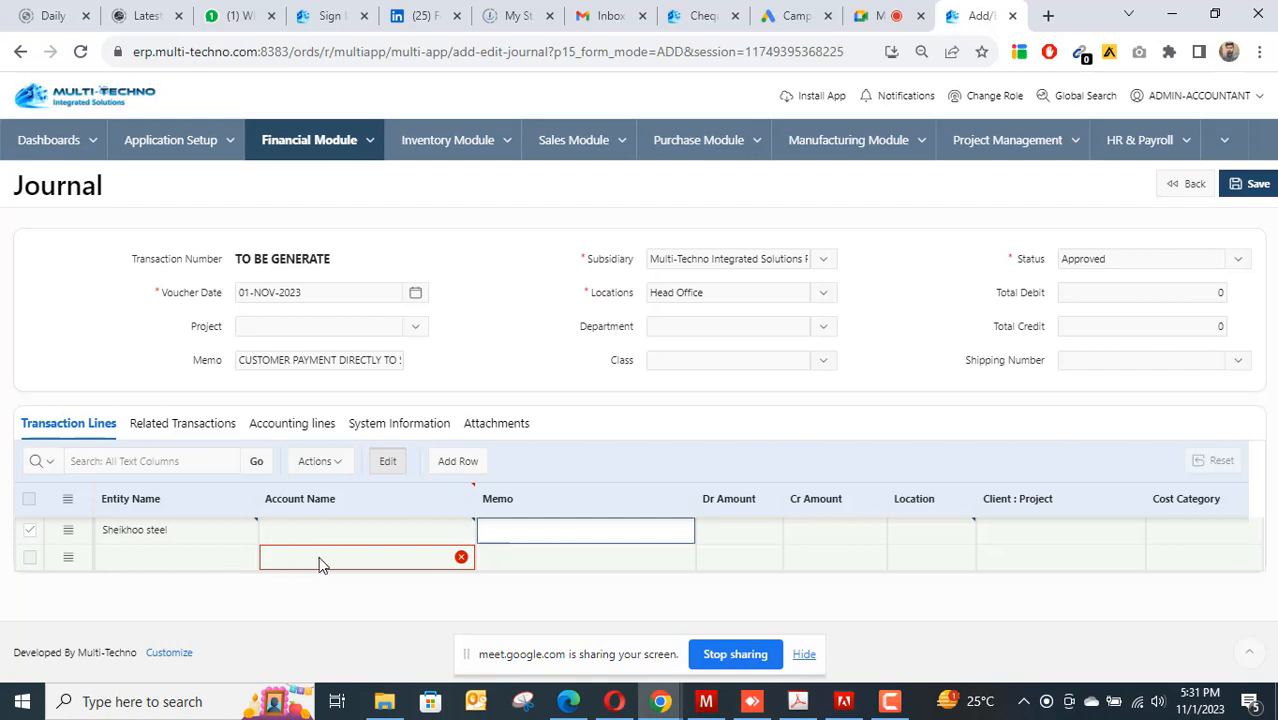
{"action": "key", "text": "Tab"}
{"action": "left_click", "coordinate": [220, 533]}
{"action": "left_click", "coordinate": [346, 535]}
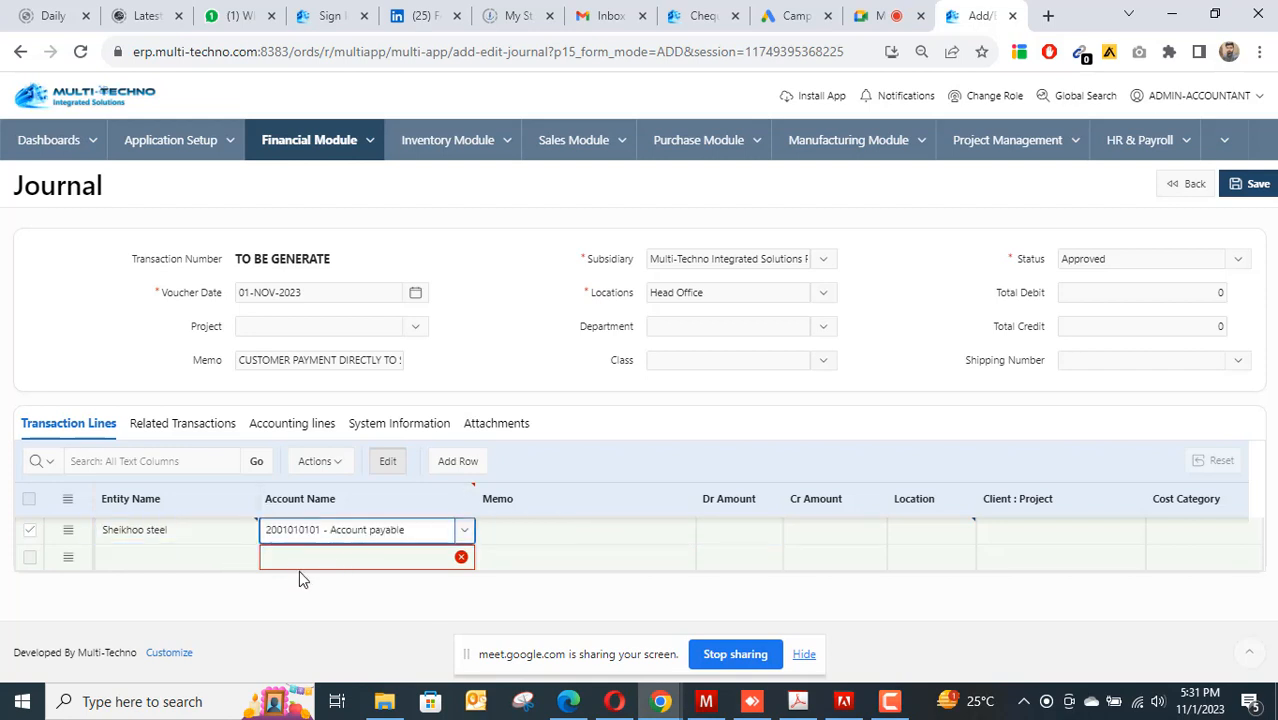
Set the second transaction line's entity to the customer ABS Developers.
{"action": "left_click", "coordinate": [240, 560]}
{"action": "left_click", "coordinate": [247, 557]}
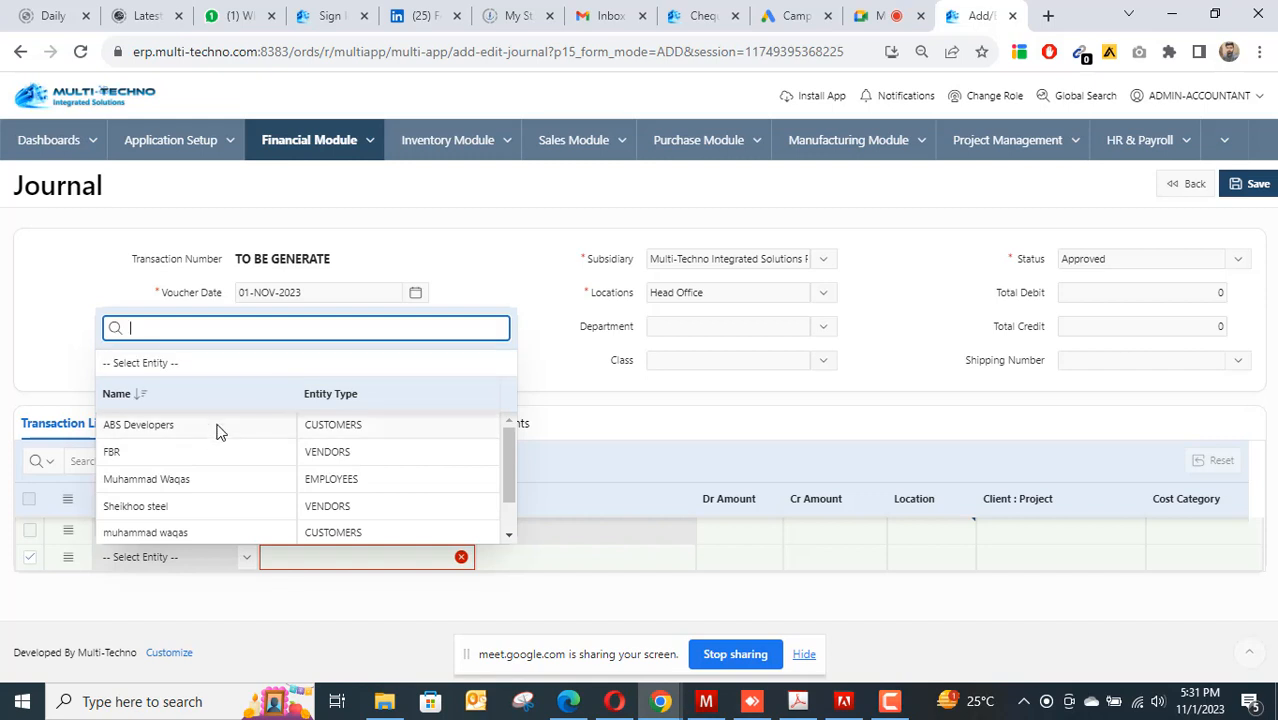
{"action": "left_click", "coordinate": [217, 426]}
{"action": "key", "text": "Tab"}
{"action": "key", "text": "Tab"}
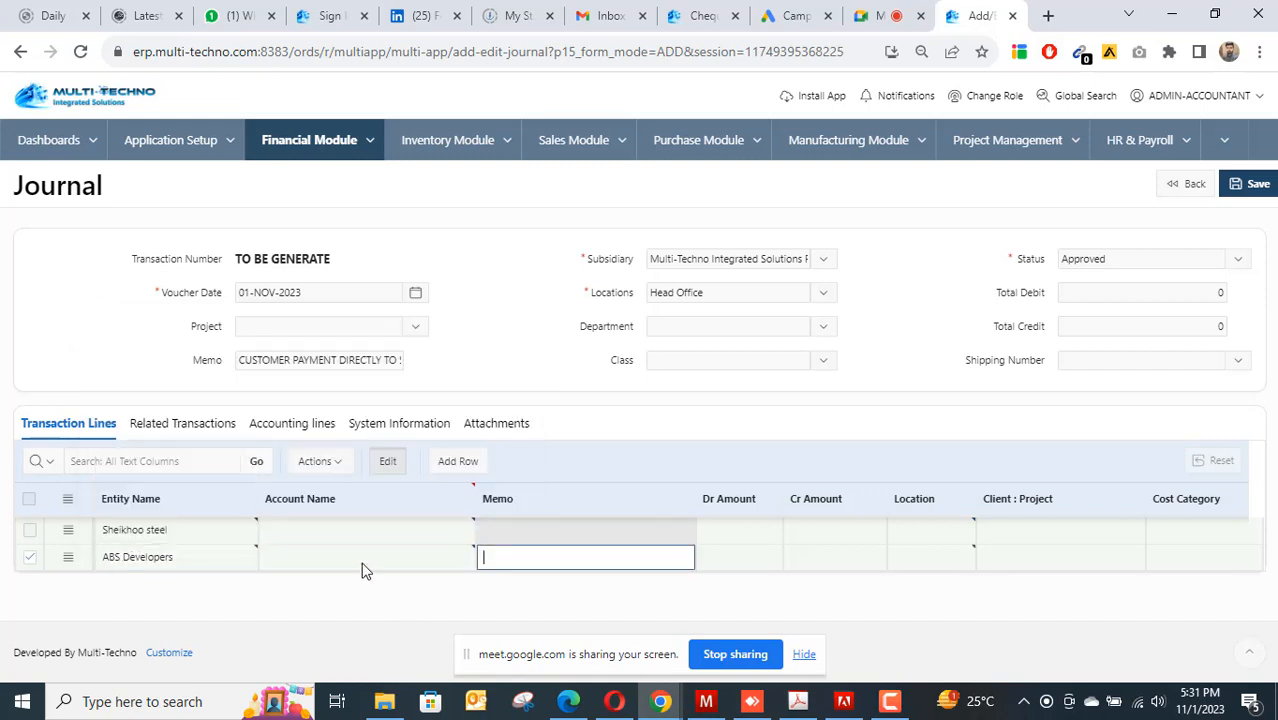
{"action": "left_click", "coordinate": [408, 557]}
{"action": "left_click", "coordinate": [521, 557]}
Enter a credit of 50000 on the ABS Developers line and a debit of 50000 on the Sheikhoo steel line.
{"action": "left_click", "coordinate": [805, 558]}
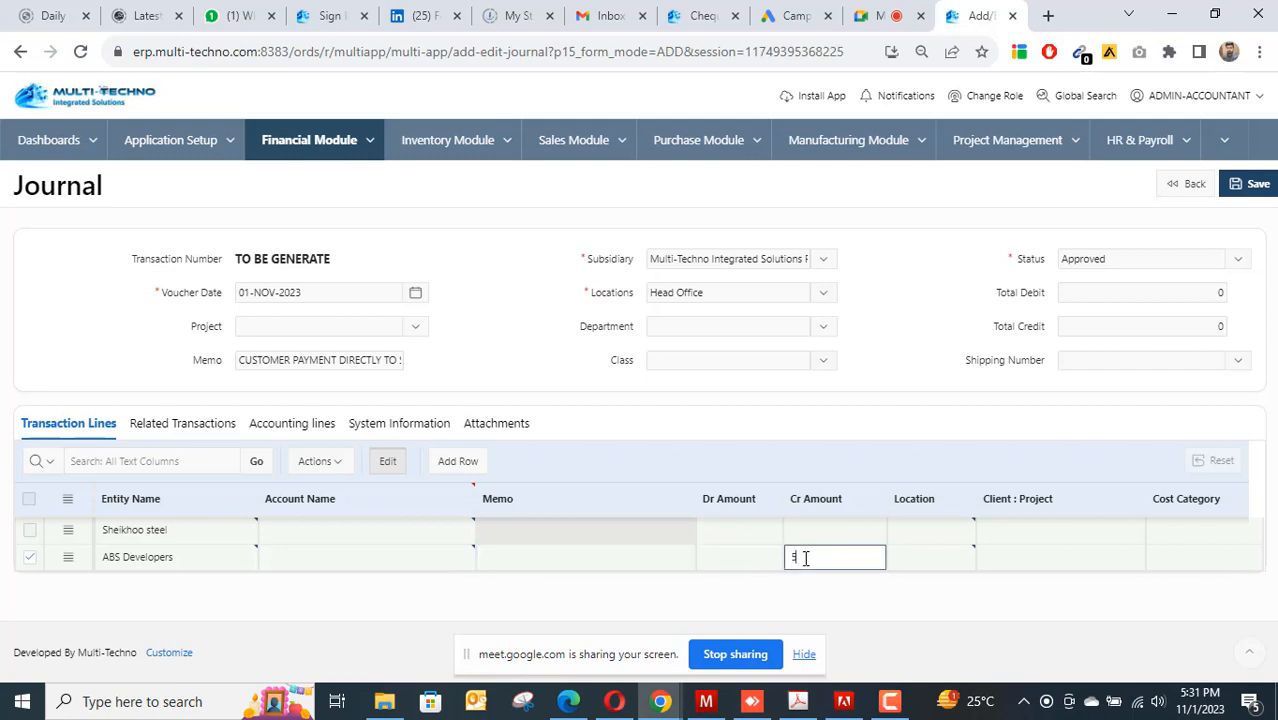
{"action": "type", "text": "50000"}
{"action": "left_click", "coordinate": [741, 533]}
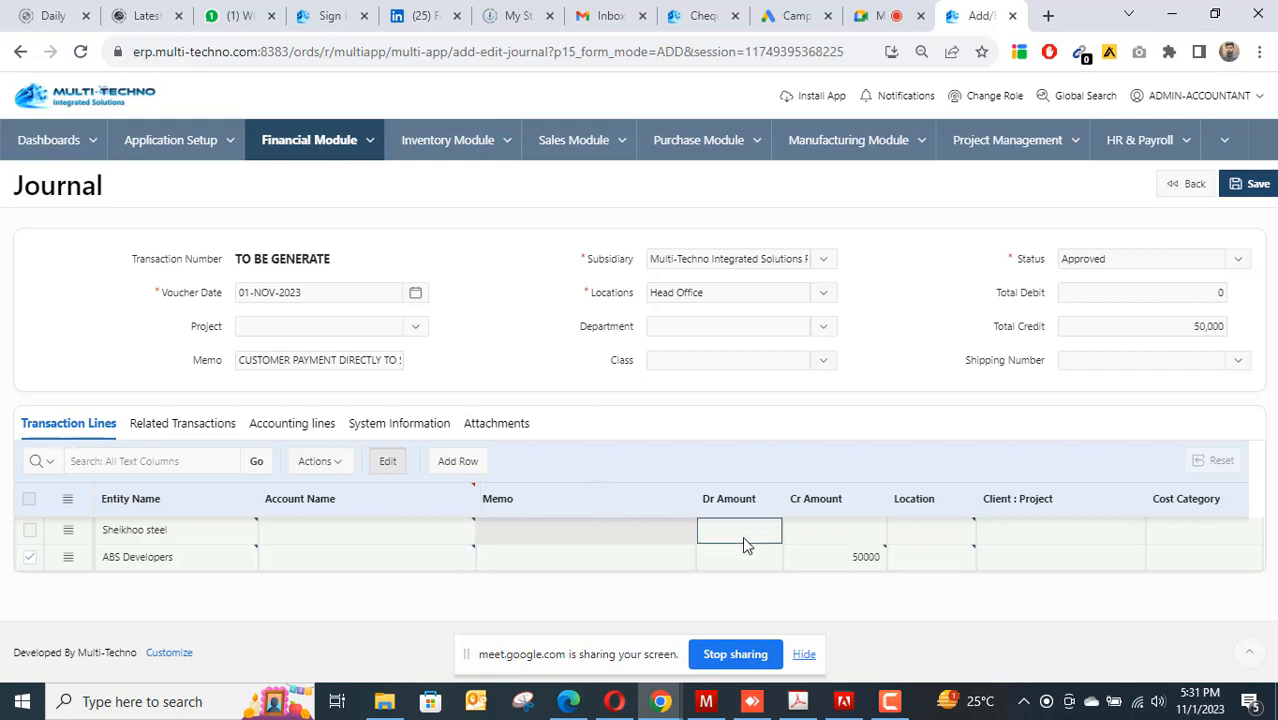
{"action": "type", "text": "50000"}
Check the account assigned to the Sheikhoo steel line against the list of payable accounts.
{"action": "left_click", "coordinate": [430, 540]}
{"action": "left_click", "coordinate": [466, 557]}
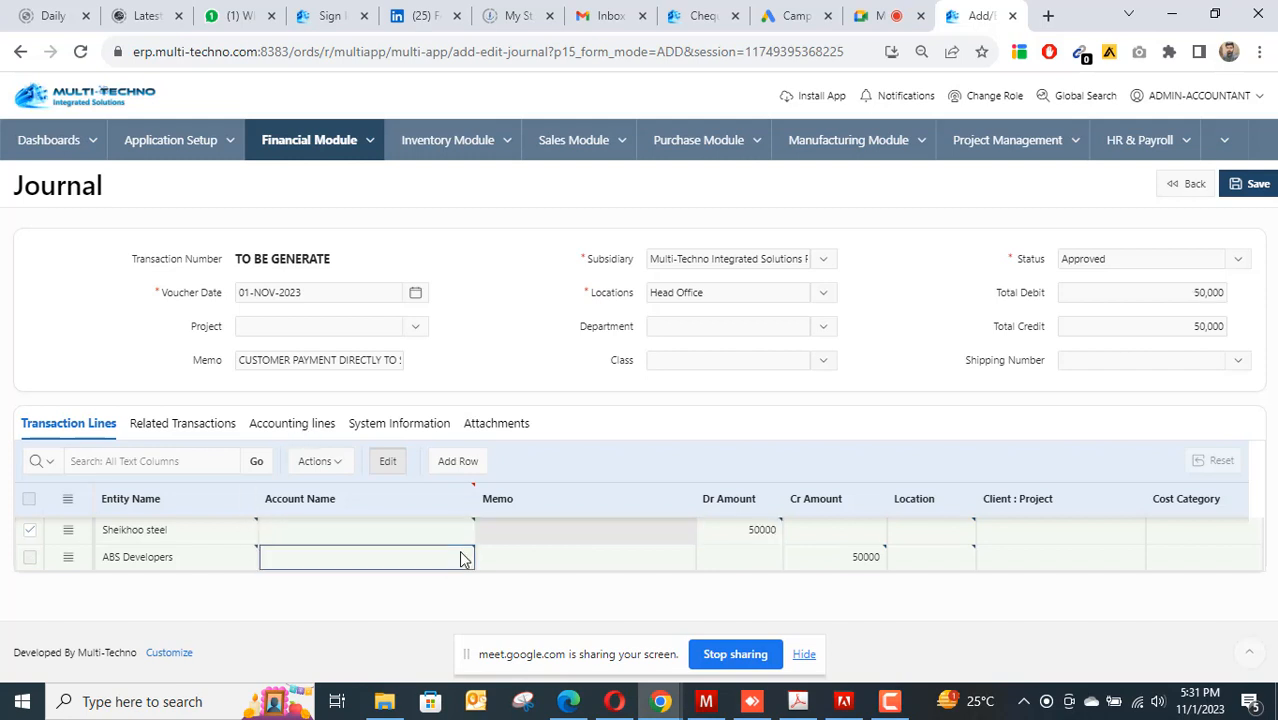
{"action": "left_click", "coordinate": [458, 532]}
{"action": "left_click", "coordinate": [463, 537]}
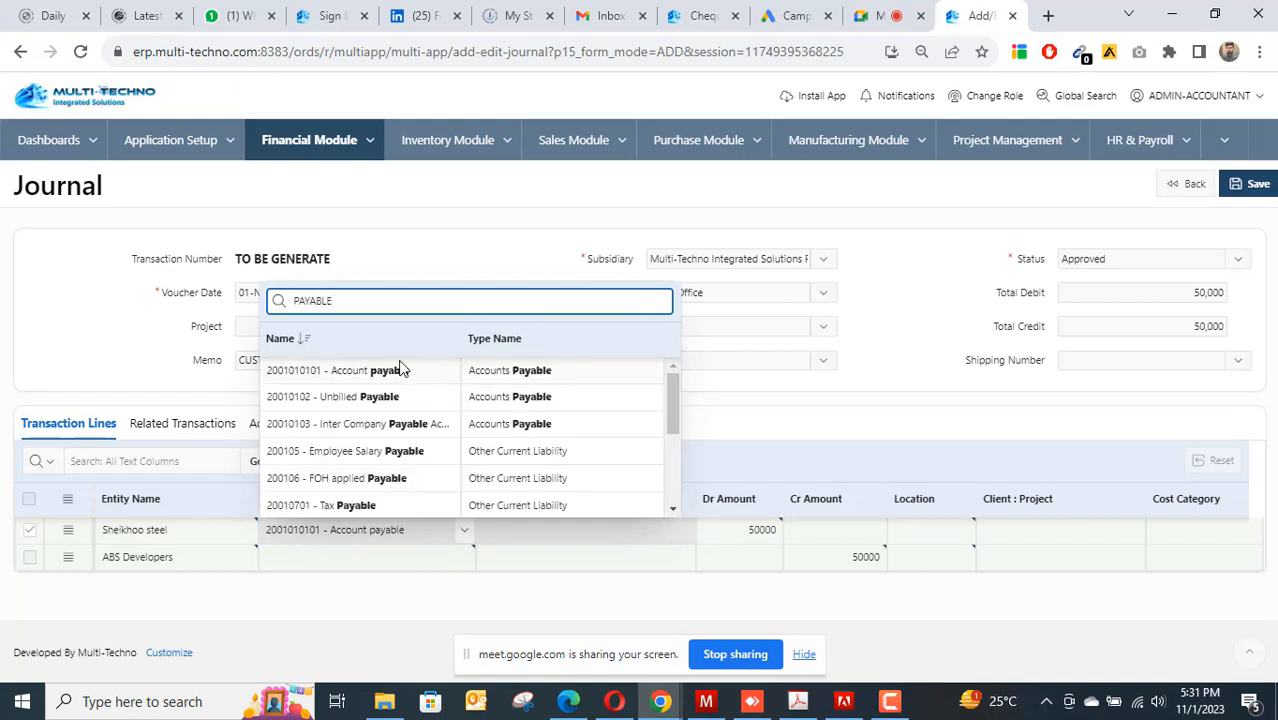
{"action": "left_click", "coordinate": [376, 567]}
{"action": "key", "text": "Tab"}
Search the accounts for RECEIVABLE for the ABS Developers line and look through the matching accounts.
{"action": "left_click", "coordinate": [455, 563]}
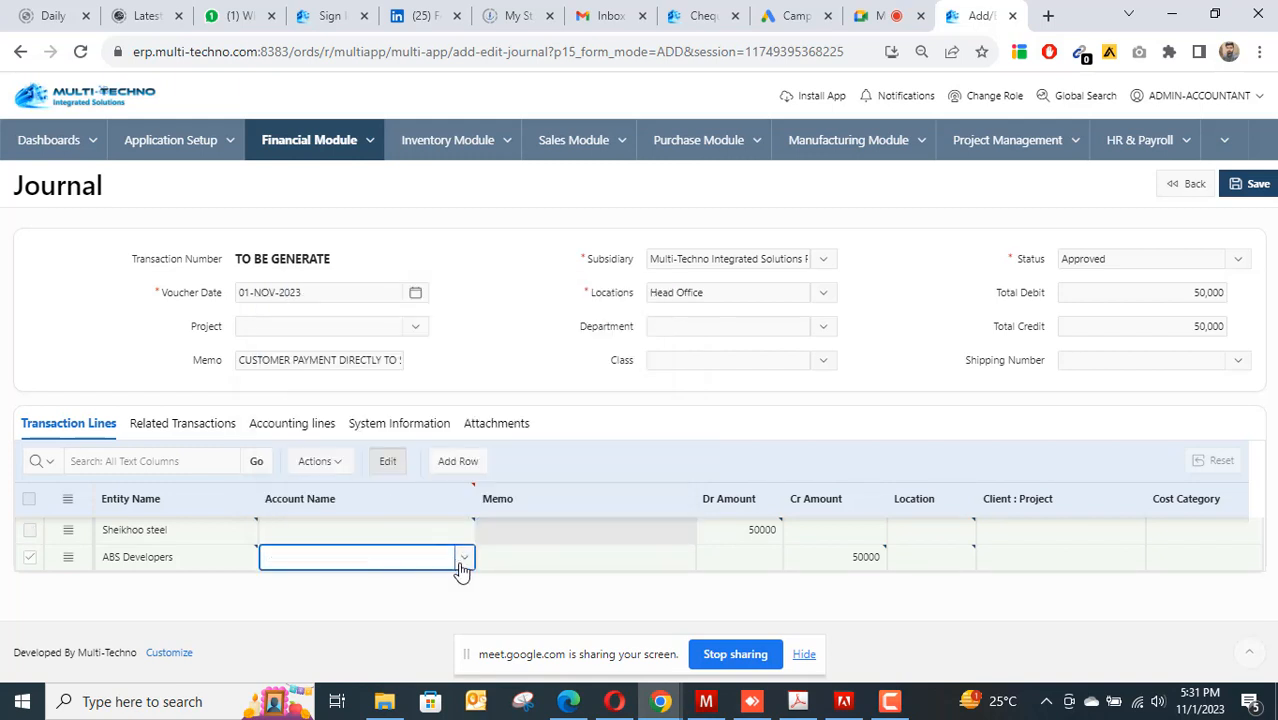
{"action": "left_click", "coordinate": [465, 562]}
{"action": "left_click_drag", "start_coordinate": [348, 330], "coordinate": [254, 336]}
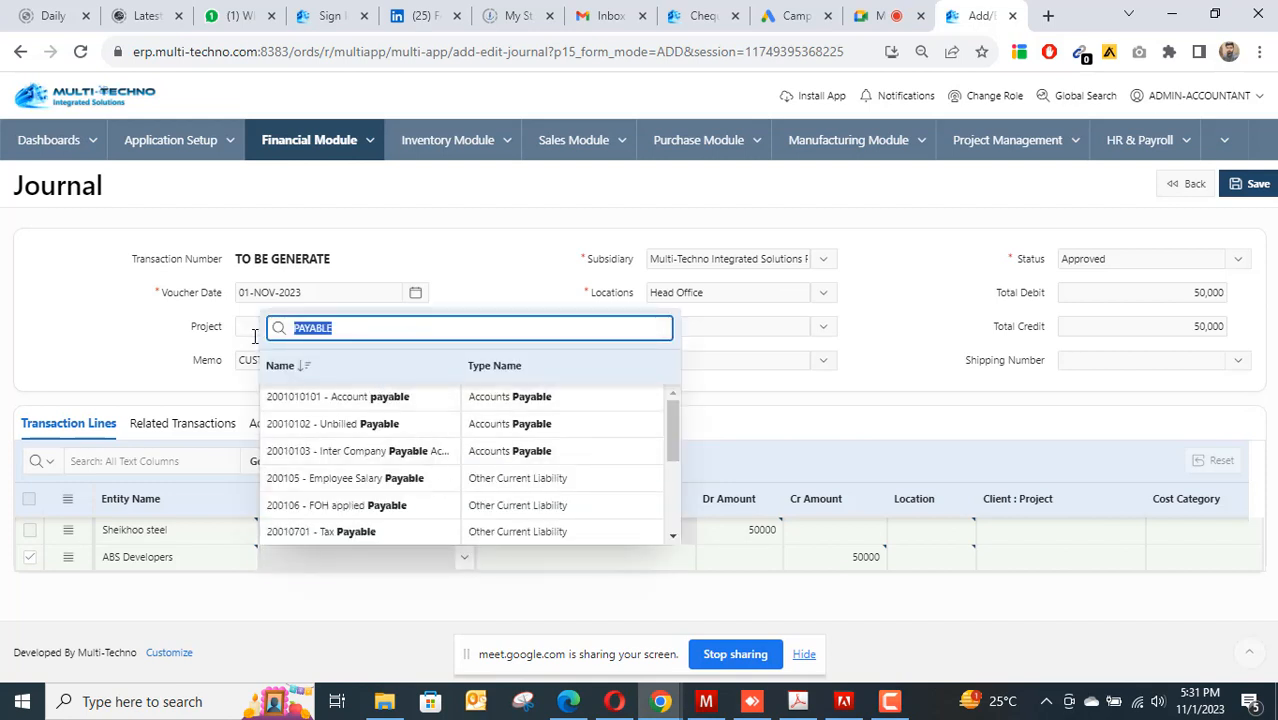
{"action": "type", "text": "RECEIVAB"}
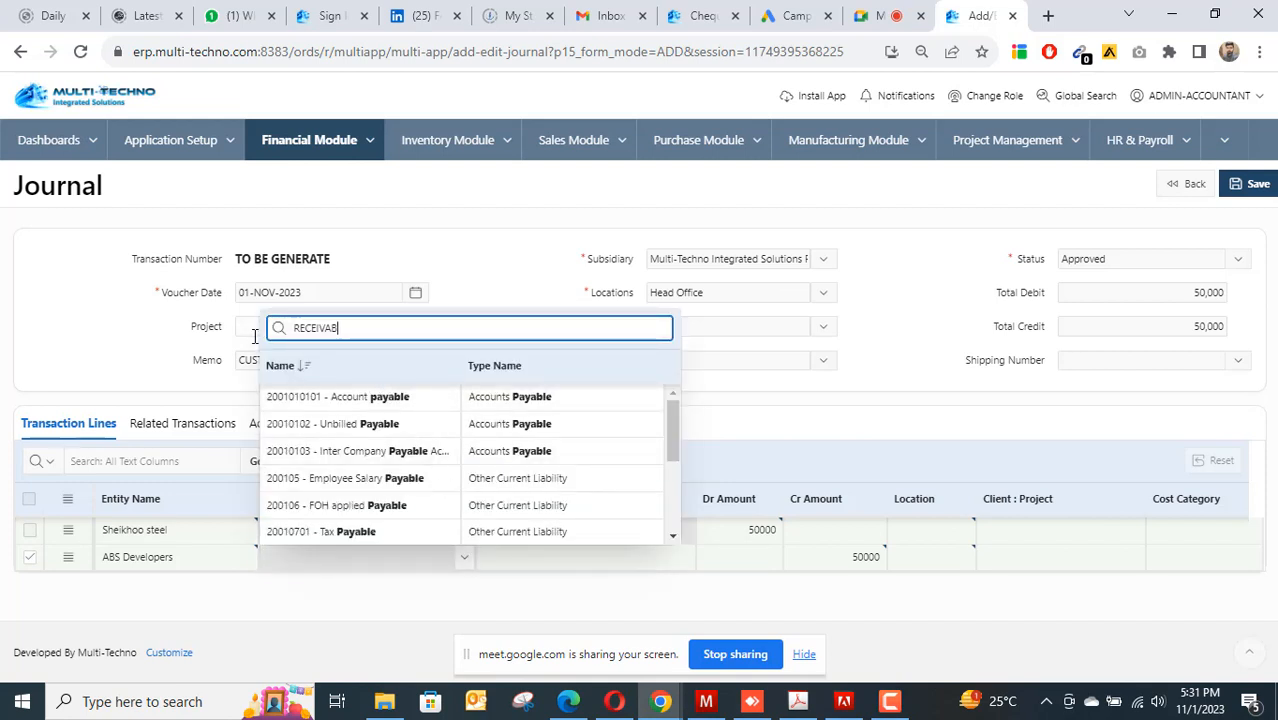
{"action": "type", "text": "LE"}
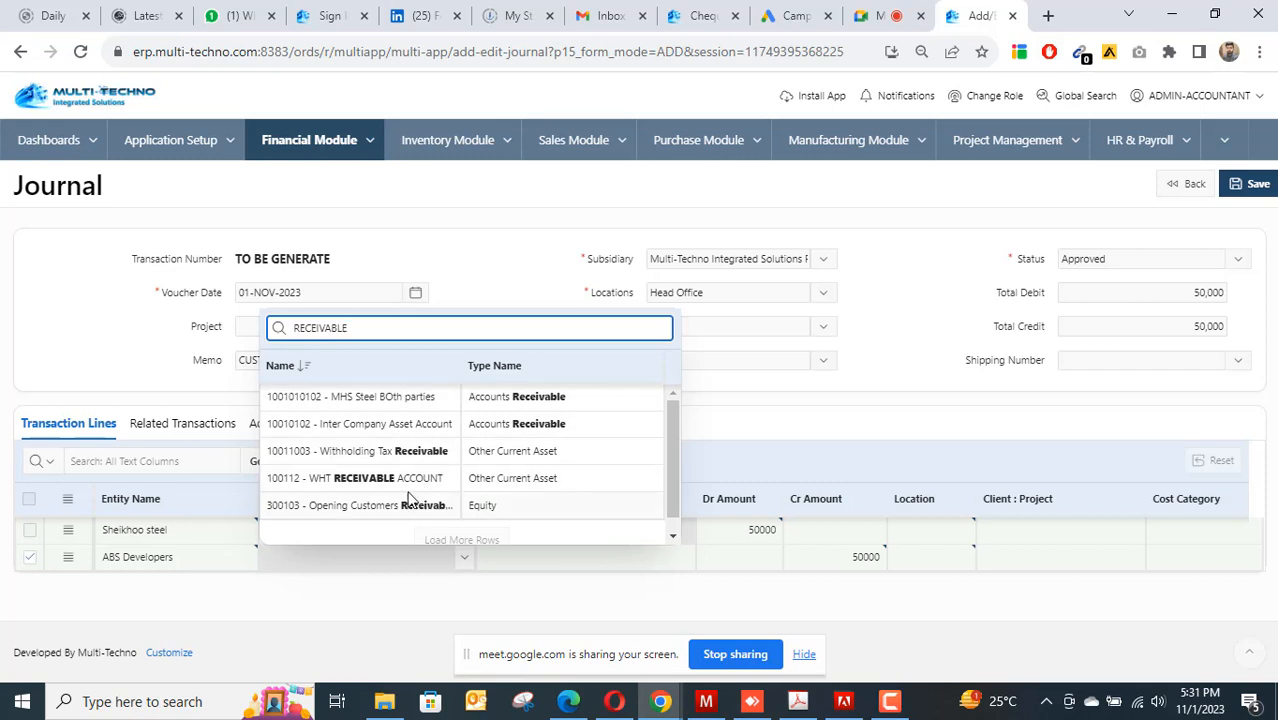
{"action": "scroll", "coordinate": [408, 497], "scroll_direction": "down", "scroll_amount": 1}
{"action": "scroll", "coordinate": [420, 467], "scroll_direction": "up", "scroll_amount": 1}
{"action": "left_click", "coordinate": [773, 408]}
{"action": "double_click", "coordinate": [388, 553]}
{"action": "left_click", "coordinate": [398, 550]}
{"action": "left_click", "coordinate": [397, 537]}
{"action": "left_click", "coordinate": [413, 561]}
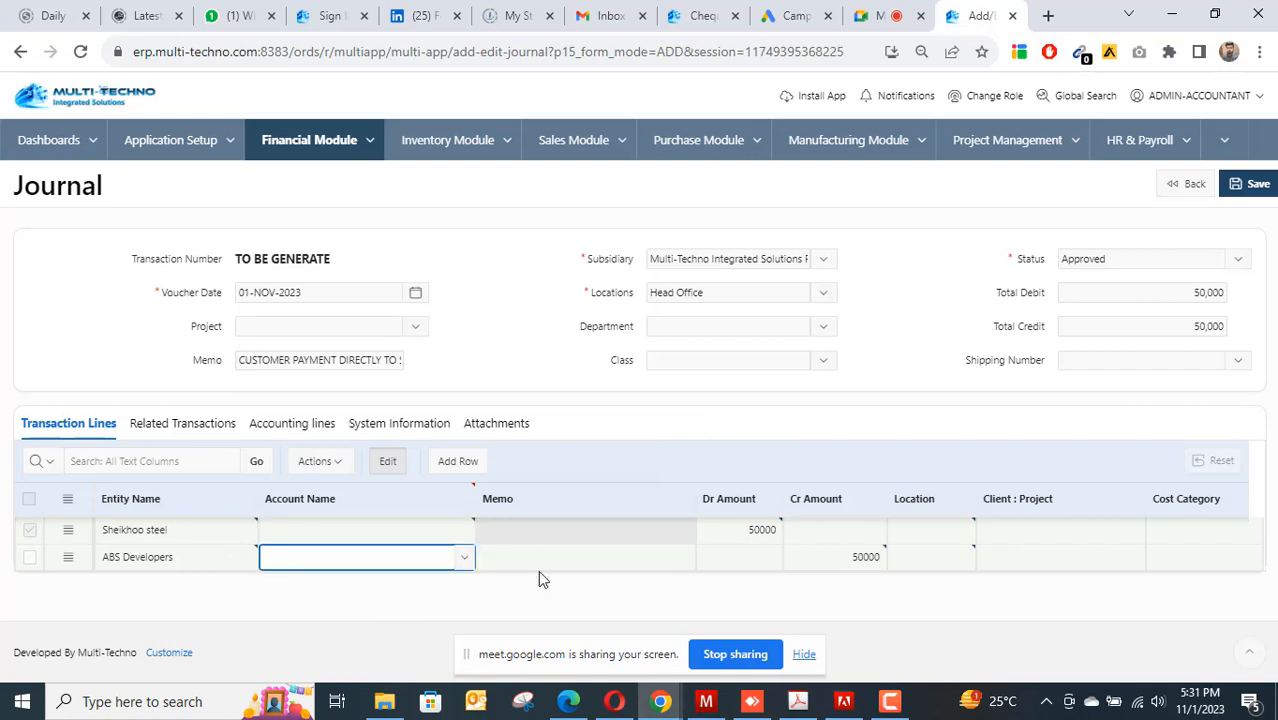
Copy the voucher memo CUSTOMER PAYMENT DIRECTLY TO SUPPLIER to the ABS Developers line and save the voucher.
{"action": "left_click", "coordinate": [612, 560]}
{"action": "triple_click", "coordinate": [335, 360]}
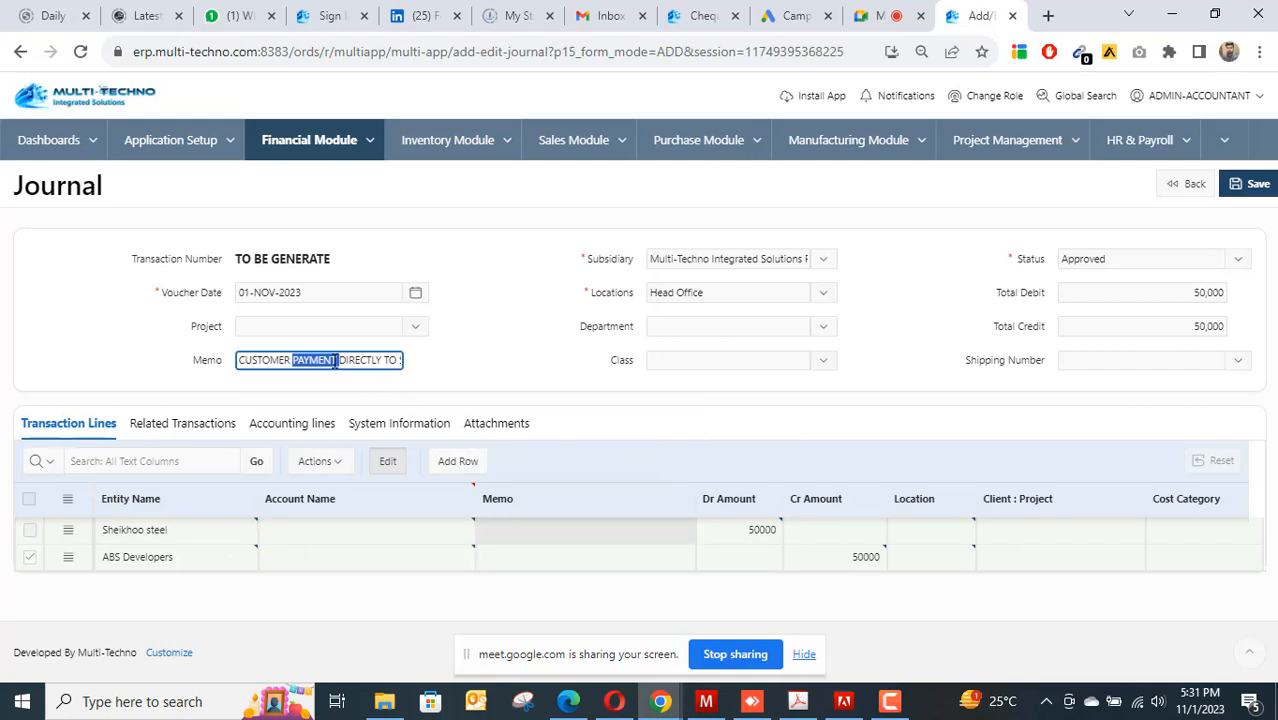
{"action": "left_click", "coordinate": [535, 527]}
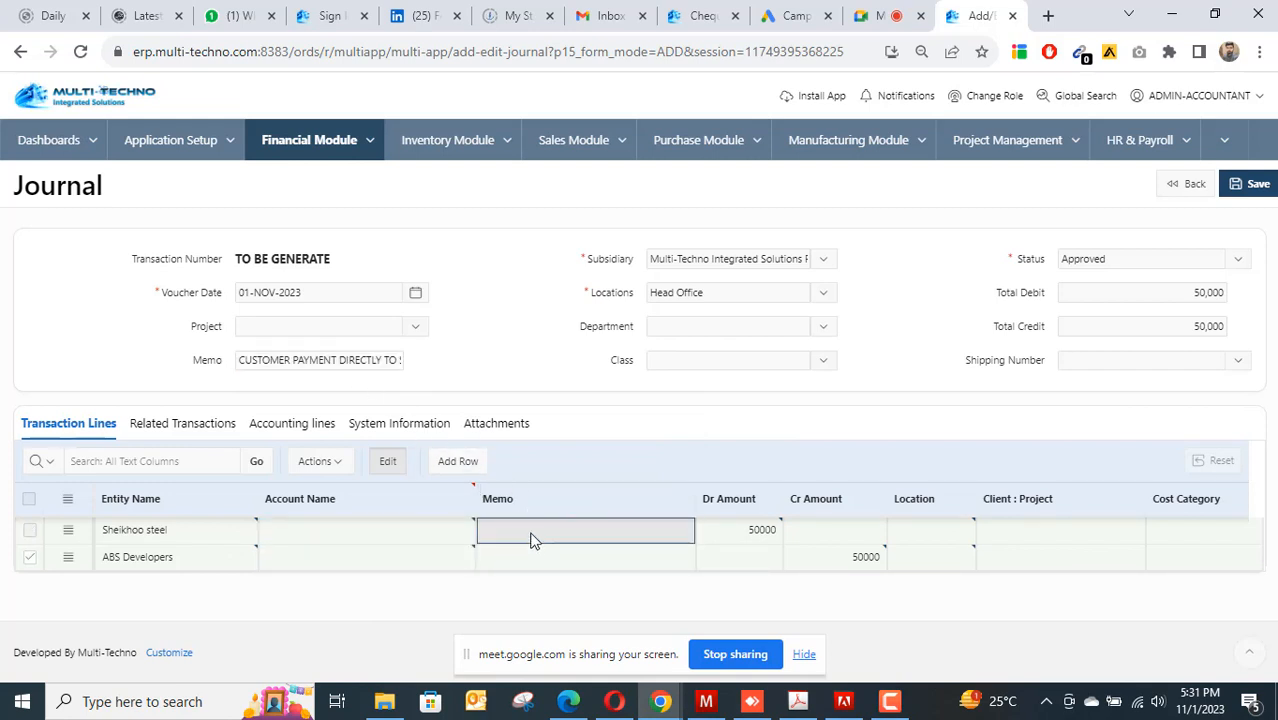
{"action": "left_click", "coordinate": [531, 555]}
{"action": "type", "text": "CUSTOMER PAYMENT DIRECTLY TO SUPPLIER"}
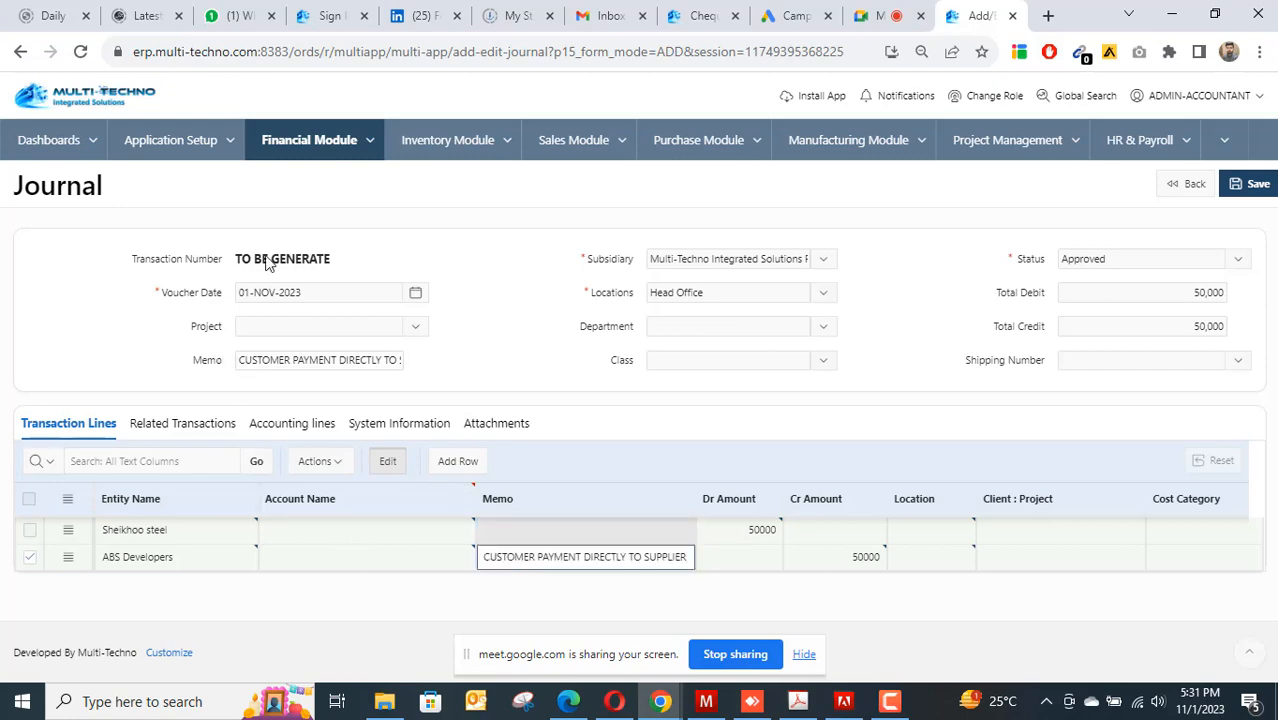
{"action": "left_click", "coordinate": [1250, 184]}
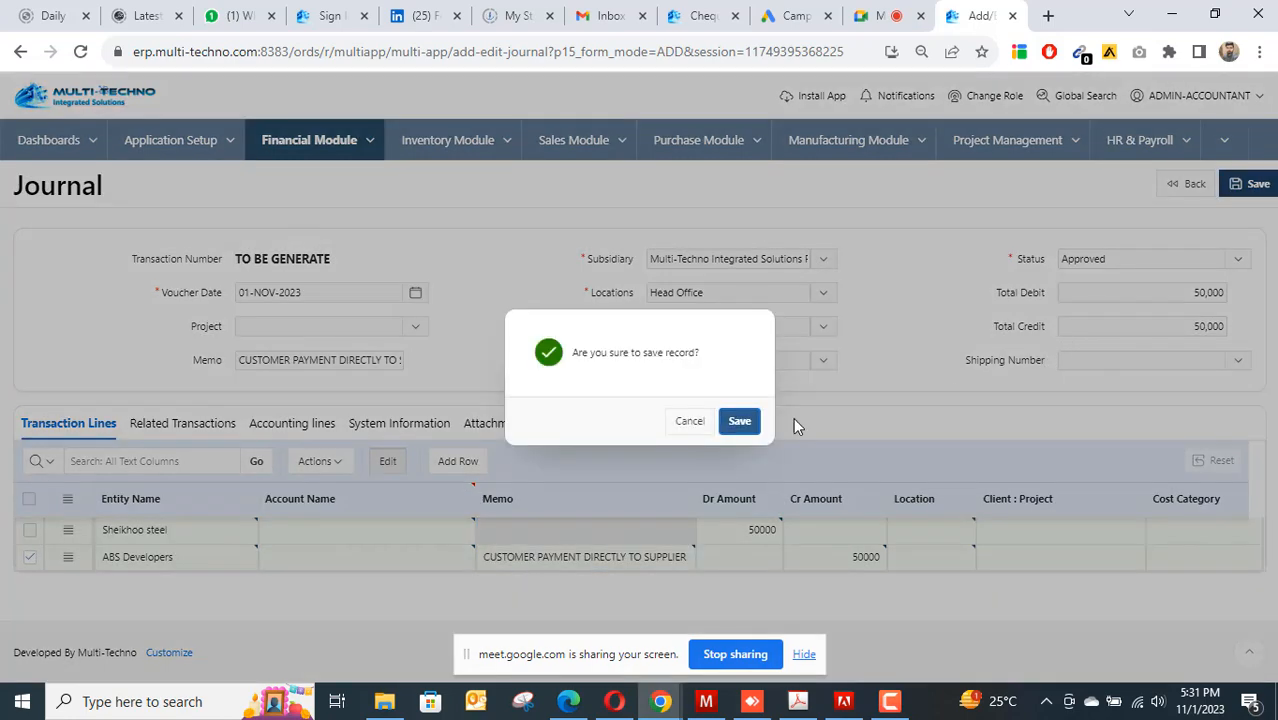
{"action": "left_click", "coordinate": [740, 421]}
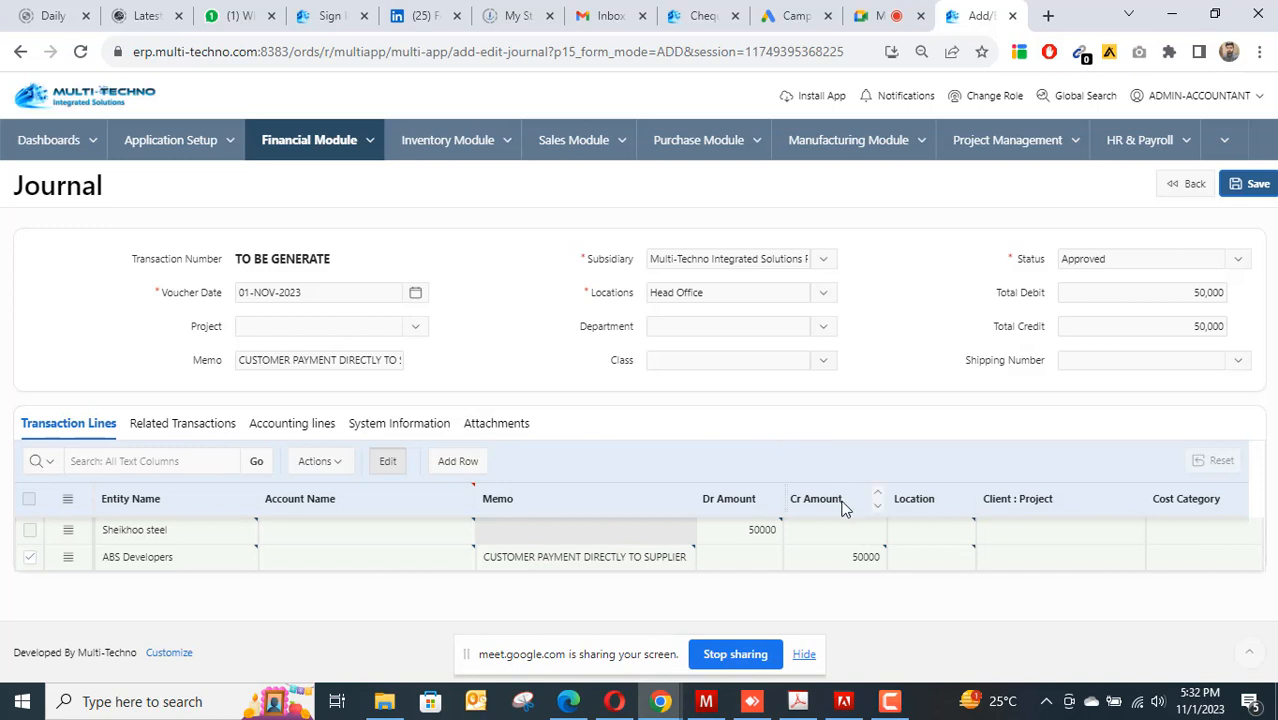
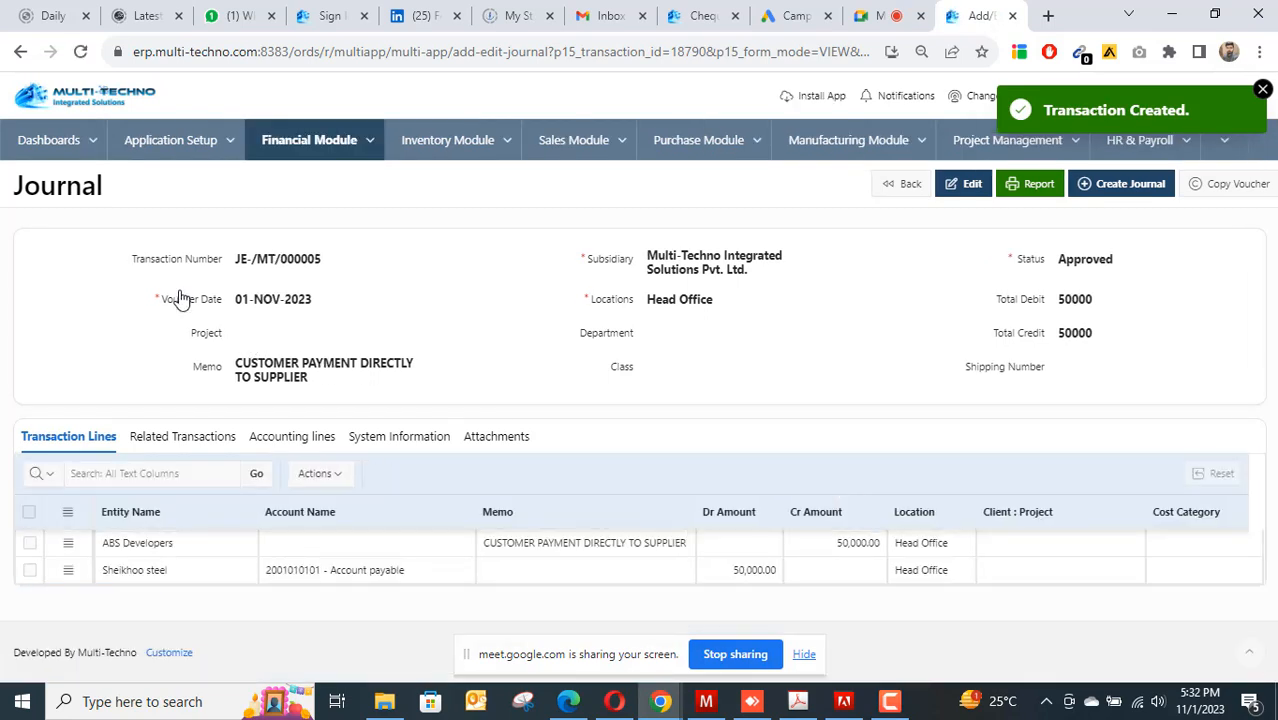
Start a new recurring journal from the financials section of the Financial Module.
{"action": "left_click", "coordinate": [370, 142]}
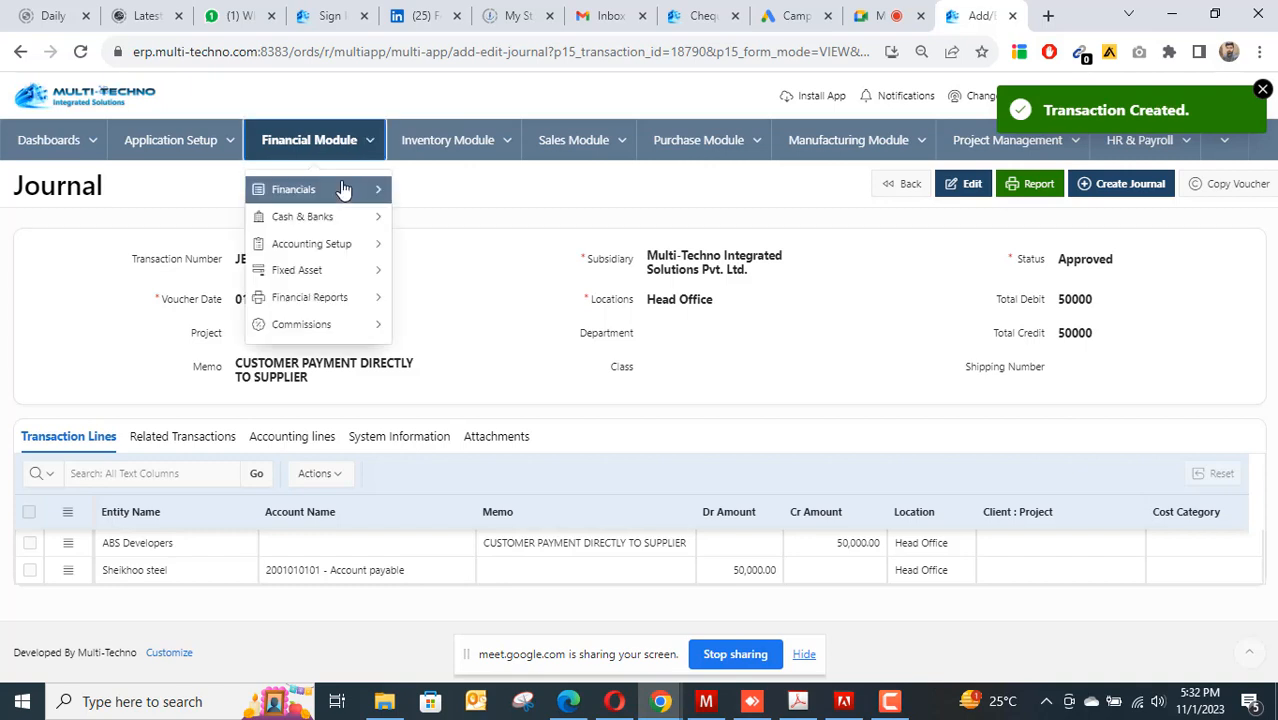
{"action": "mouse_move", "coordinate": [342, 188]}
{"action": "left_click", "coordinate": [500, 217]}
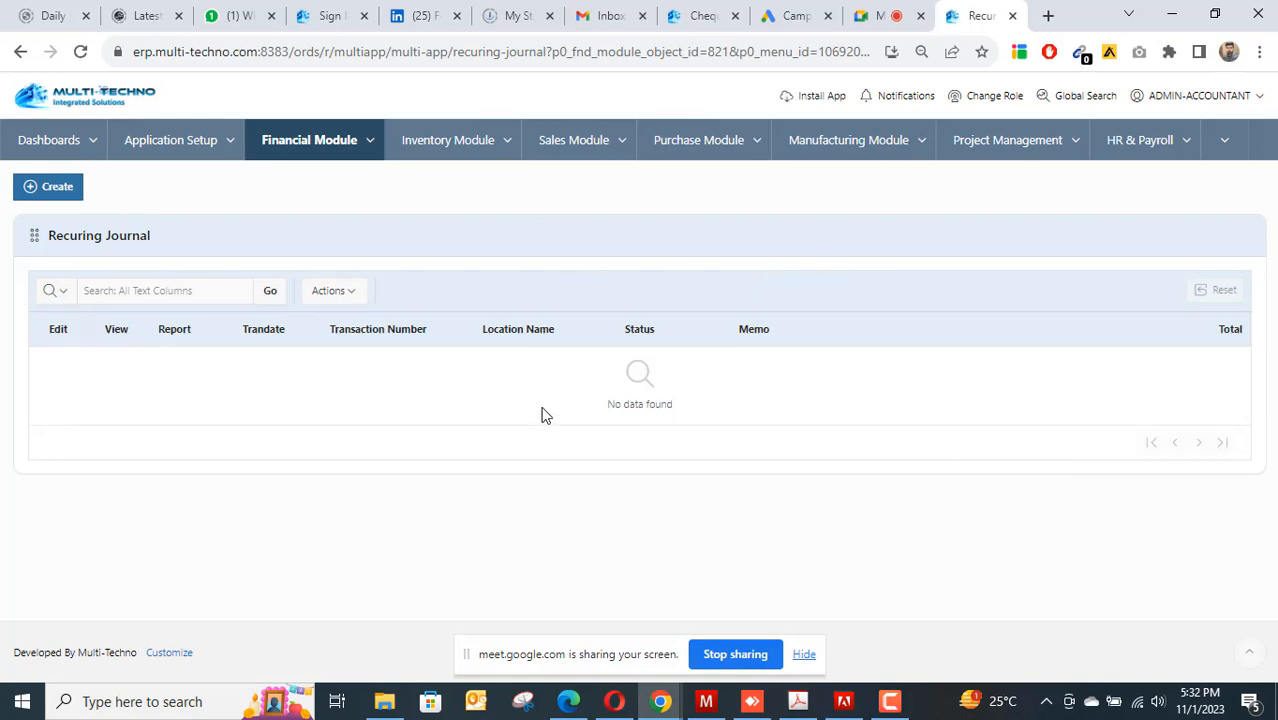
{"action": "left_click", "coordinate": [53, 195]}
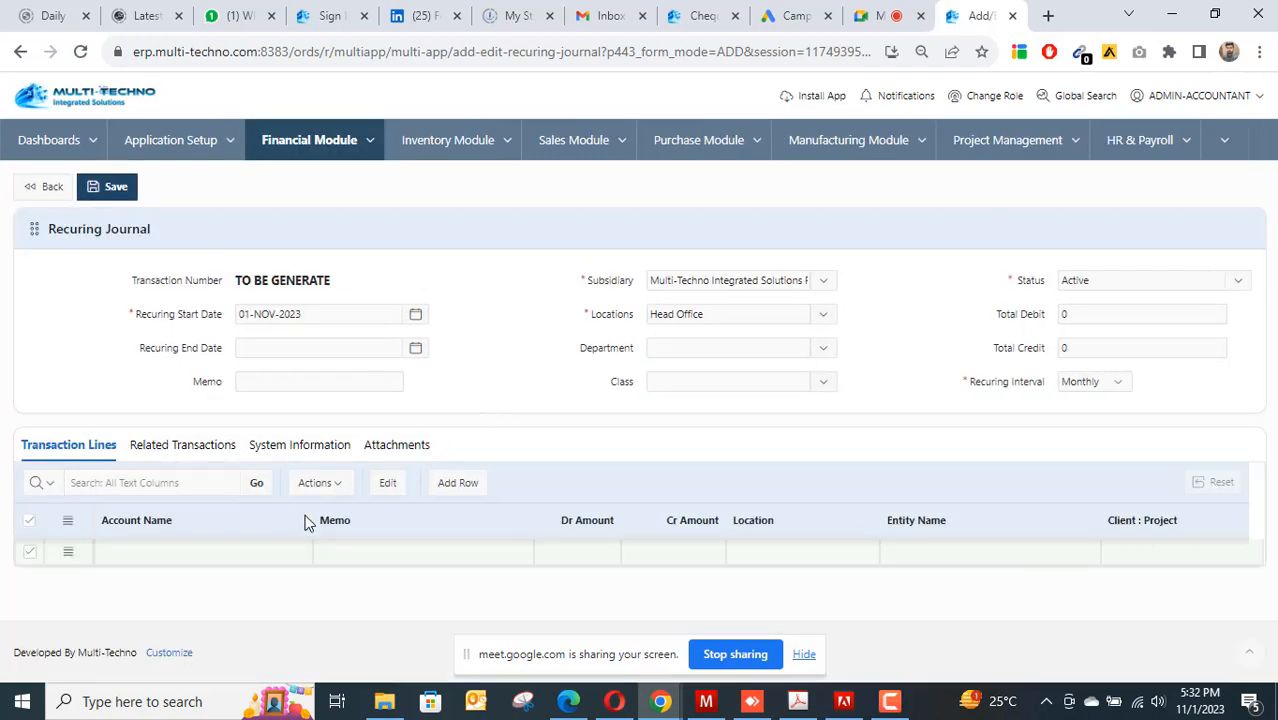
Fill the first transaction line with account 500401 - ELECTRICITY Exp and a debit of 50000.
{"action": "left_click", "coordinate": [287, 558]}
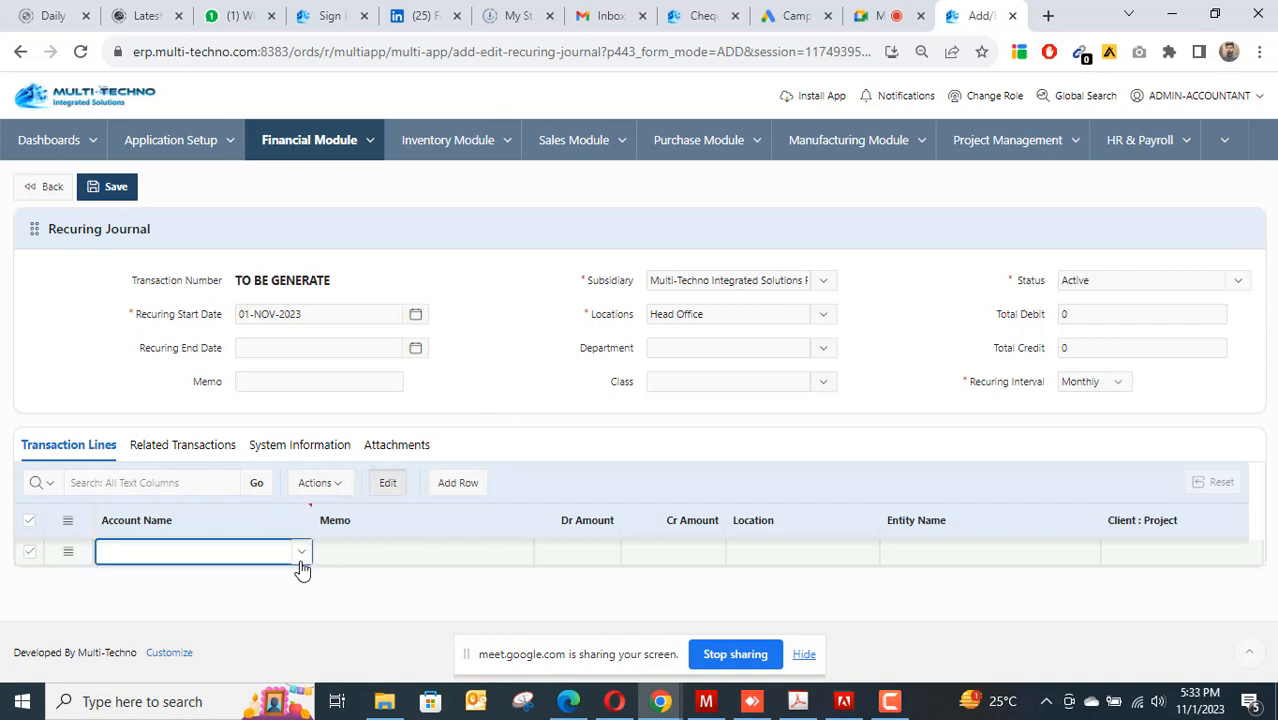
{"action": "left_click", "coordinate": [300, 556]}
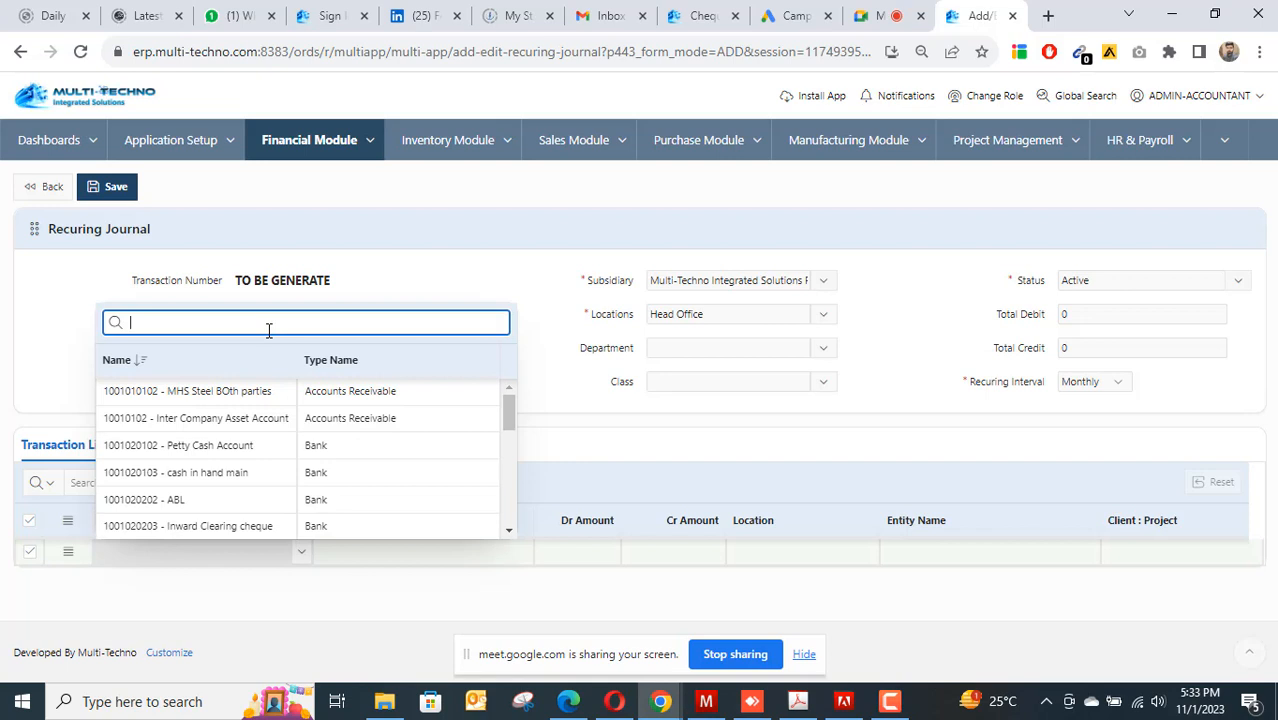
{"action": "type", "text": "ELECT"}
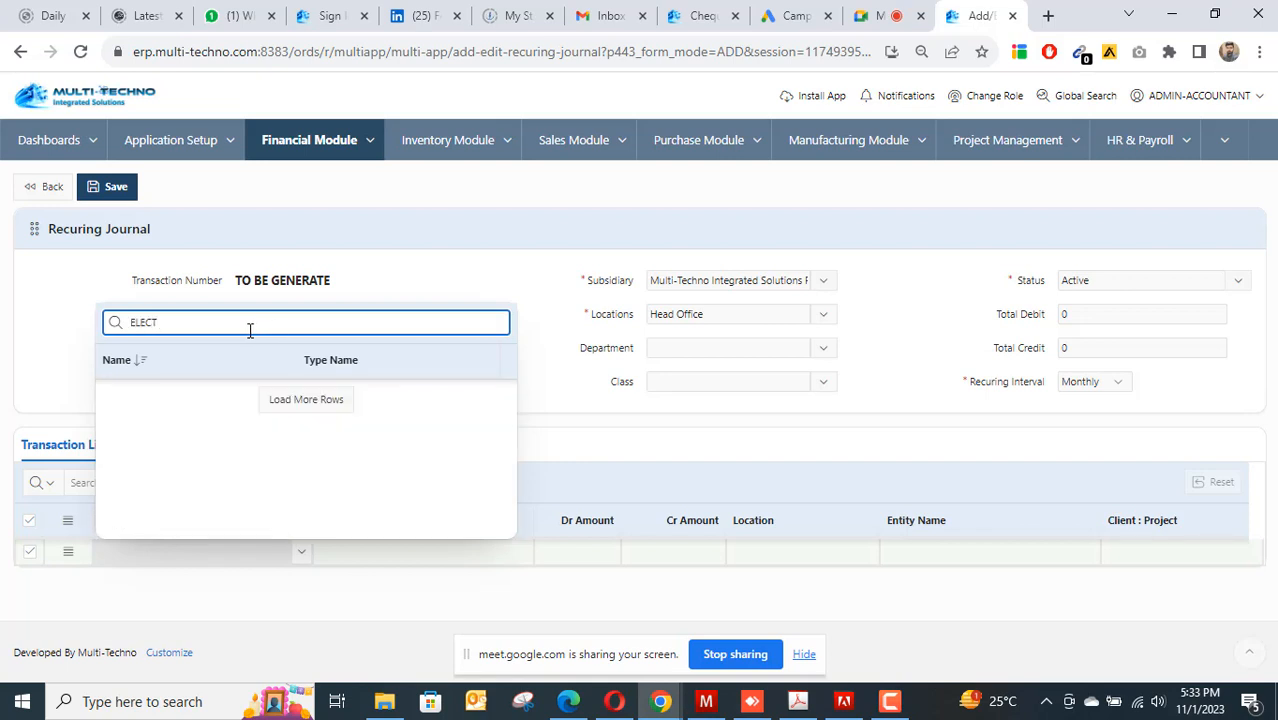
{"action": "left_click", "coordinate": [242, 450]}
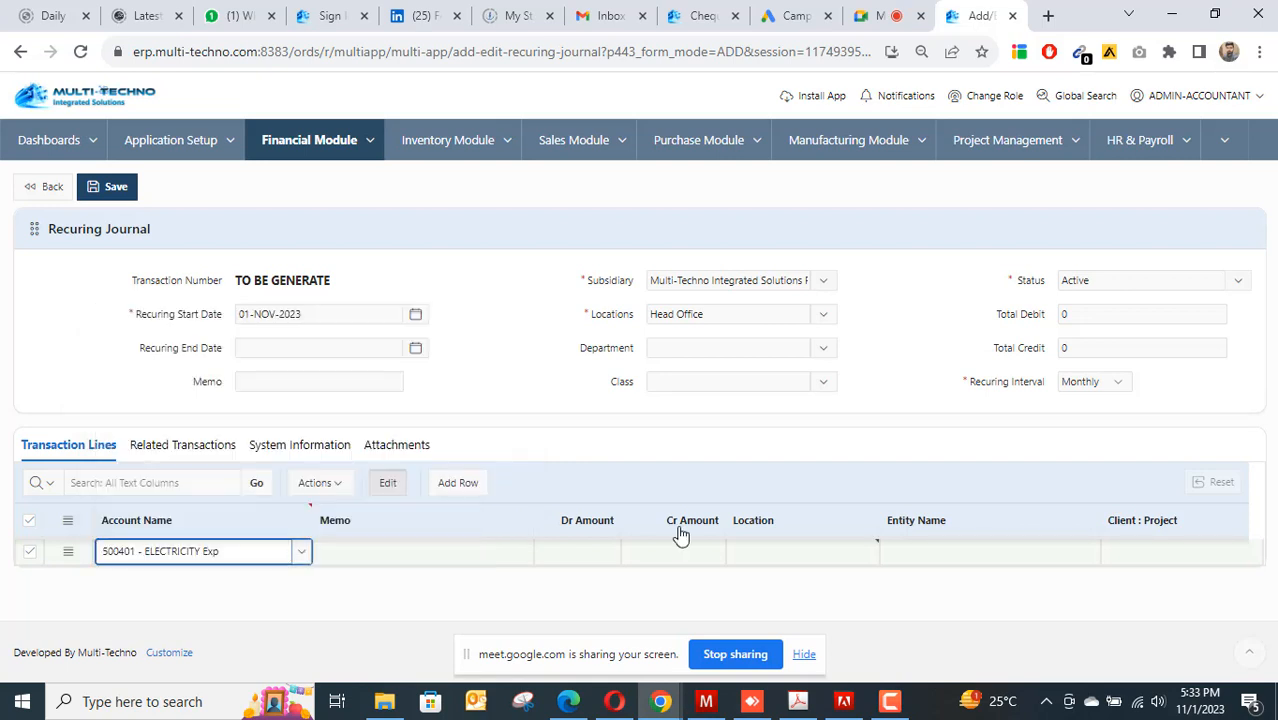
{"action": "key", "text": "Tab"}
{"action": "key", "text": "Tab"}
{"action": "type", "text": "5"}
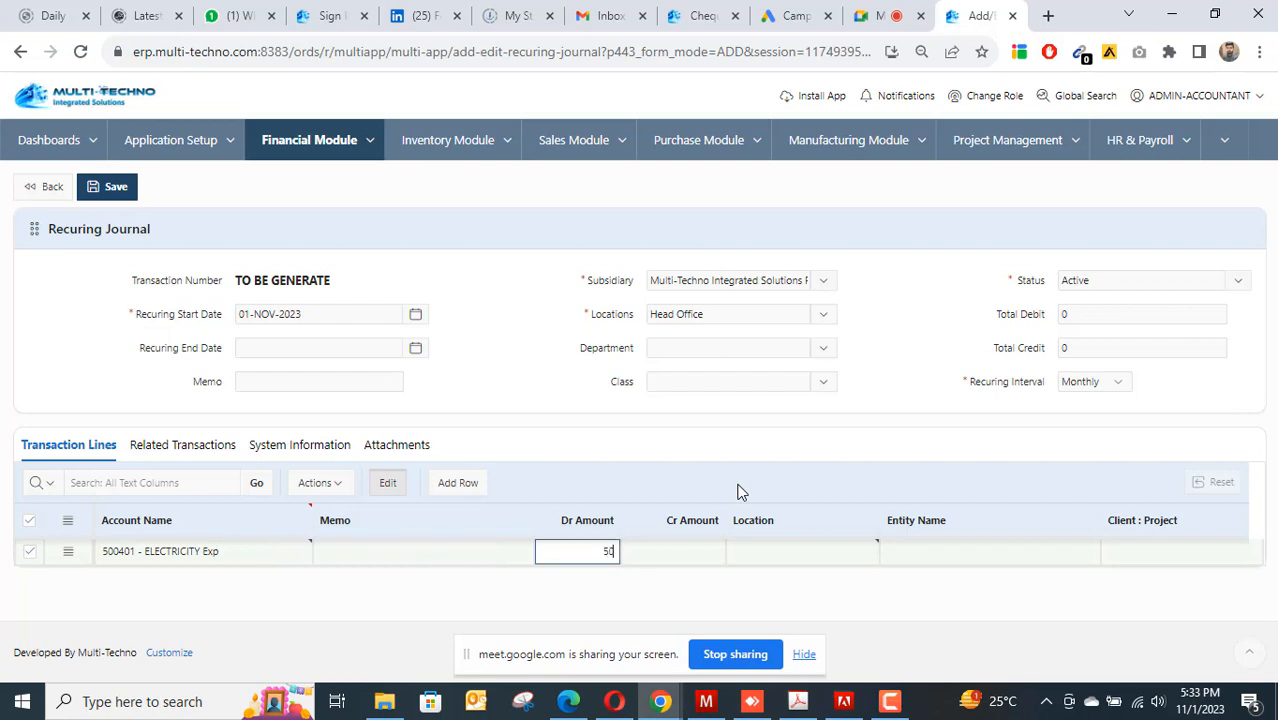
{"action": "type", "text": "0000"}
{"action": "key", "text": "Tab"}
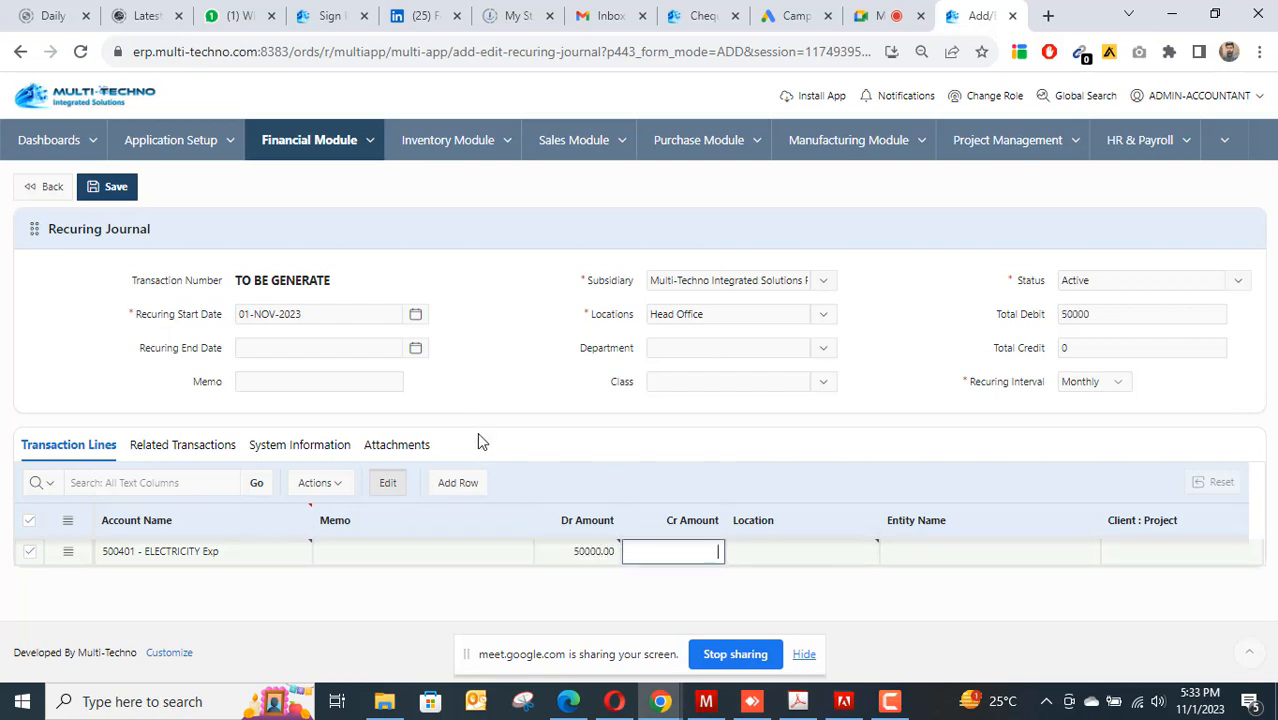
{"action": "left_click", "coordinate": [462, 484]}
{"action": "left_click", "coordinate": [298, 579]}
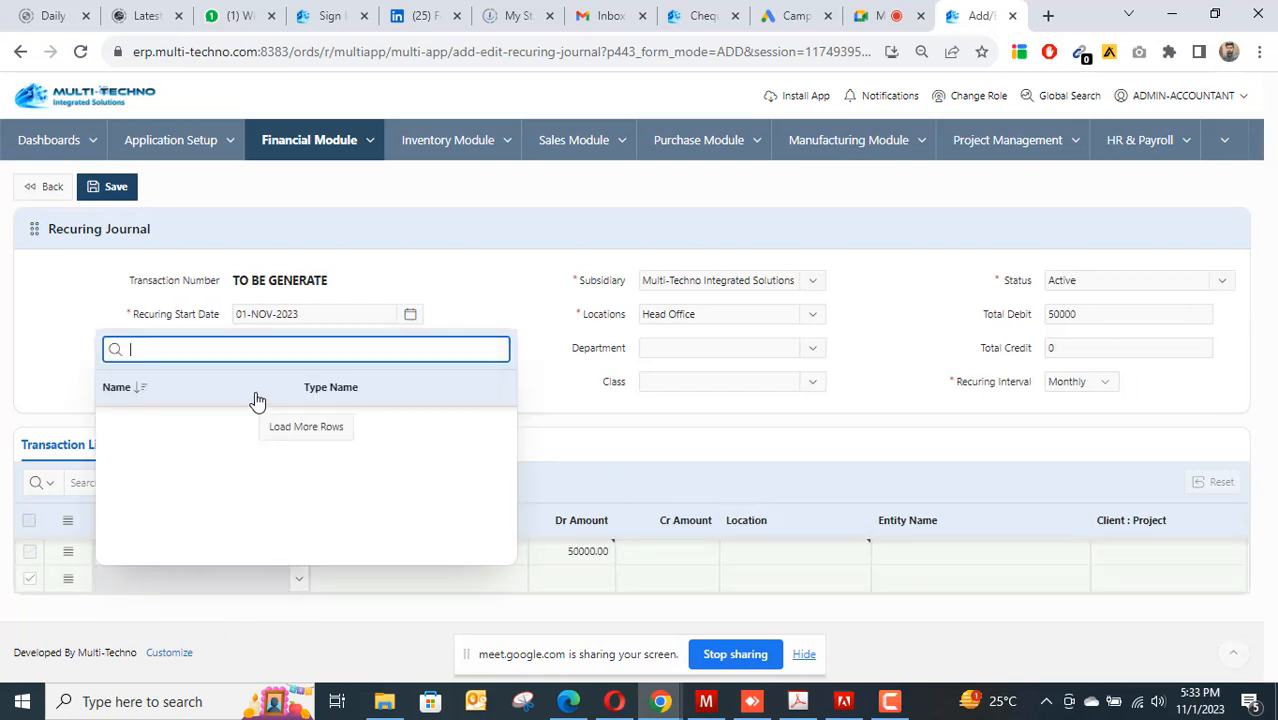
{"action": "type", "text": "CASH IN"}
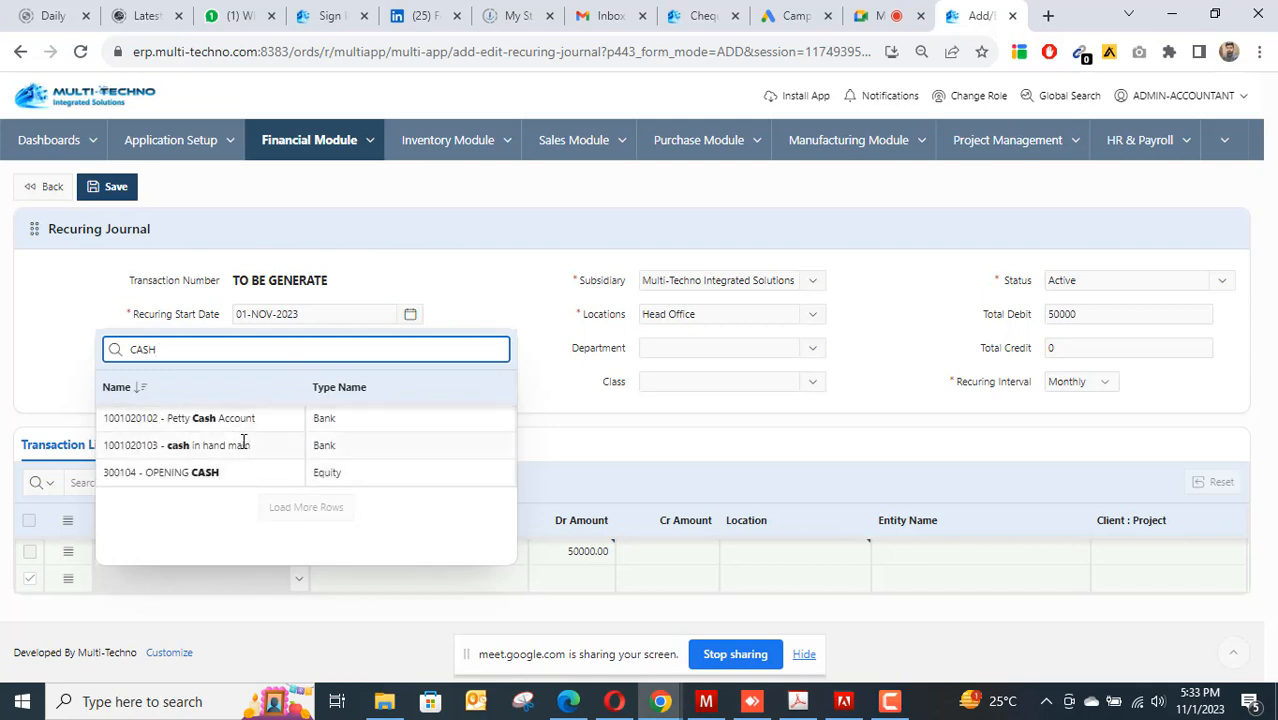
{"action": "left_click", "coordinate": [243, 445]}
{"action": "key", "text": "Tab"}
{"action": "key", "text": "Tab"}
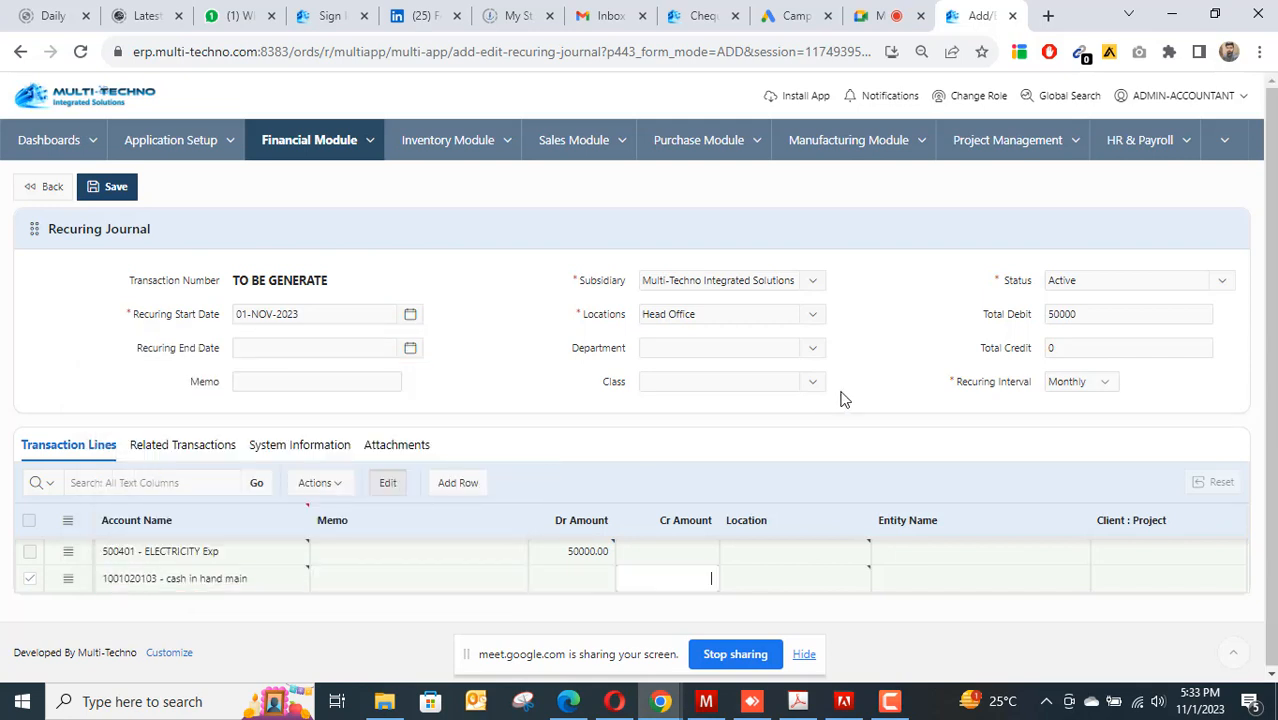
{"action": "type", "text": "50000"}
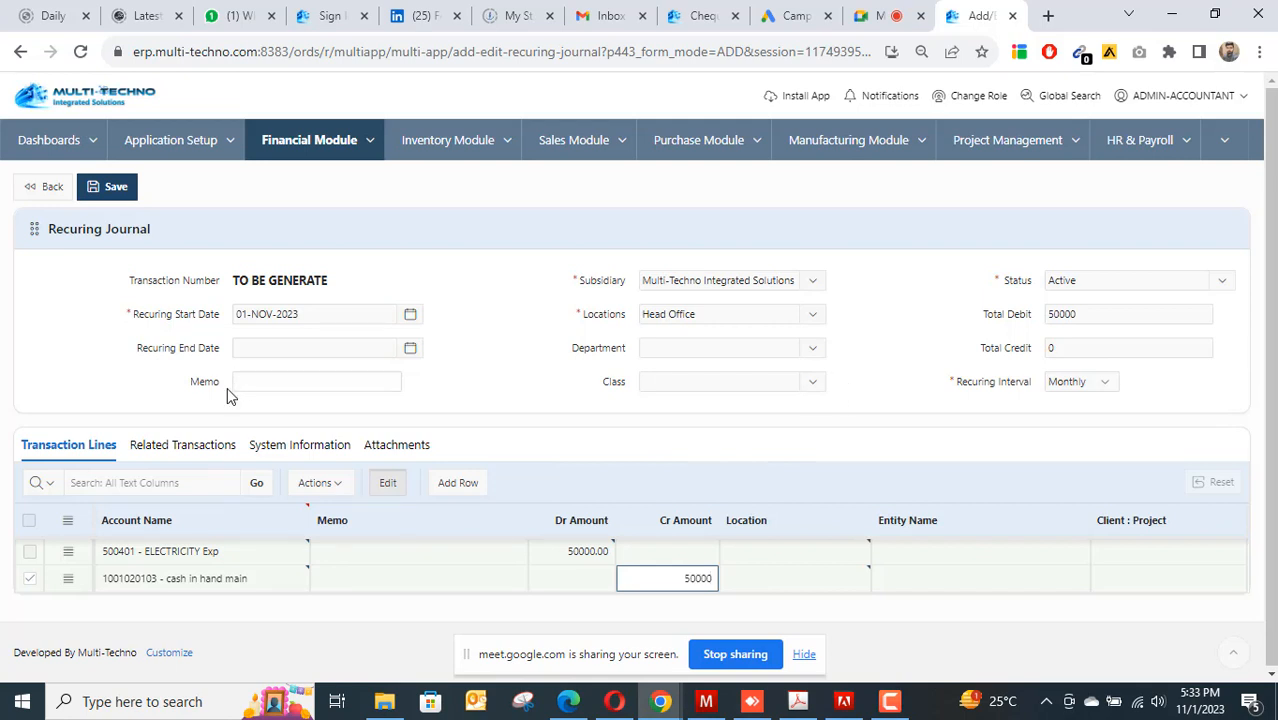
Set the recurring journal's header memo to MONTHLY ELECTRICITY BILL.
{"action": "left_click", "coordinate": [292, 383]}
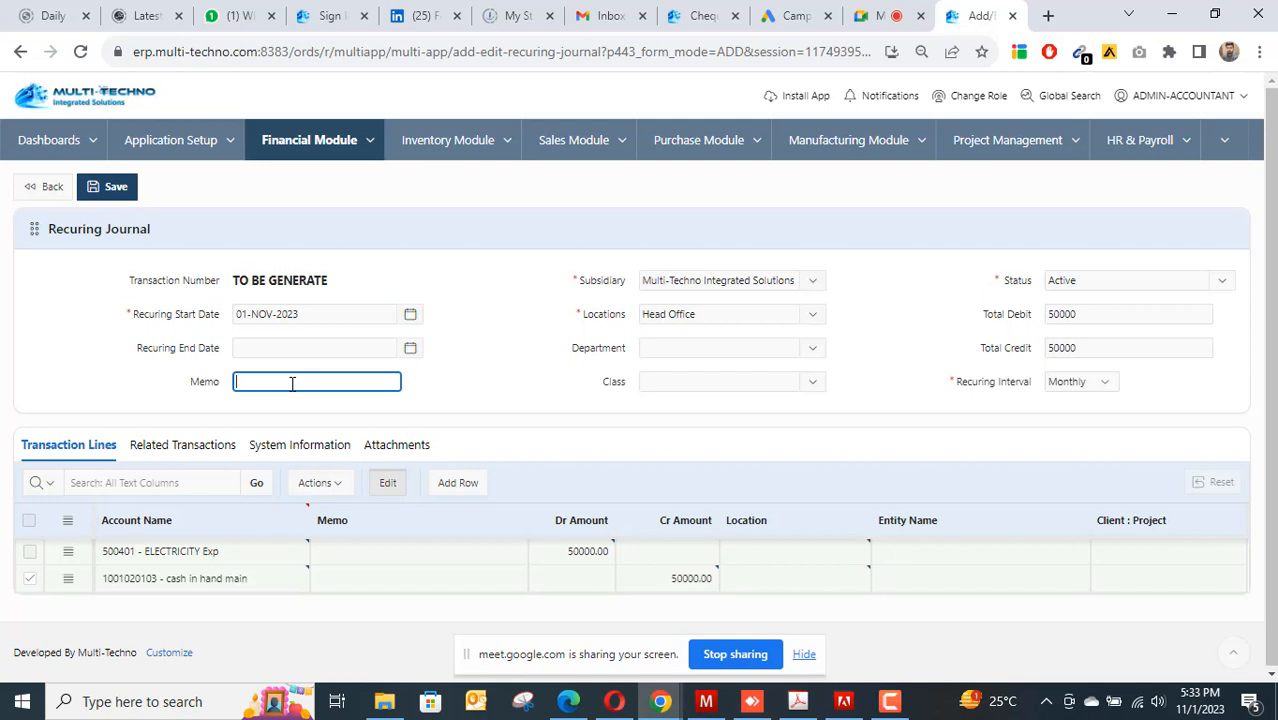
{"action": "type", "text": "moNTHLY EE"}
{"action": "key", "text": "ctrl+BackSpace"}
{"action": "key", "text": "ctrl+BackSpace"}
{"action": "type", "text": "MONTHLY ELECTRICITY BIL"}
Copy the header memo to both the electricity and the cash in hand transaction lines.
{"action": "left_click_drag", "start_coordinate": [372, 383], "coordinate": [224, 387]}
{"action": "key", "text": "ctrl+c"}
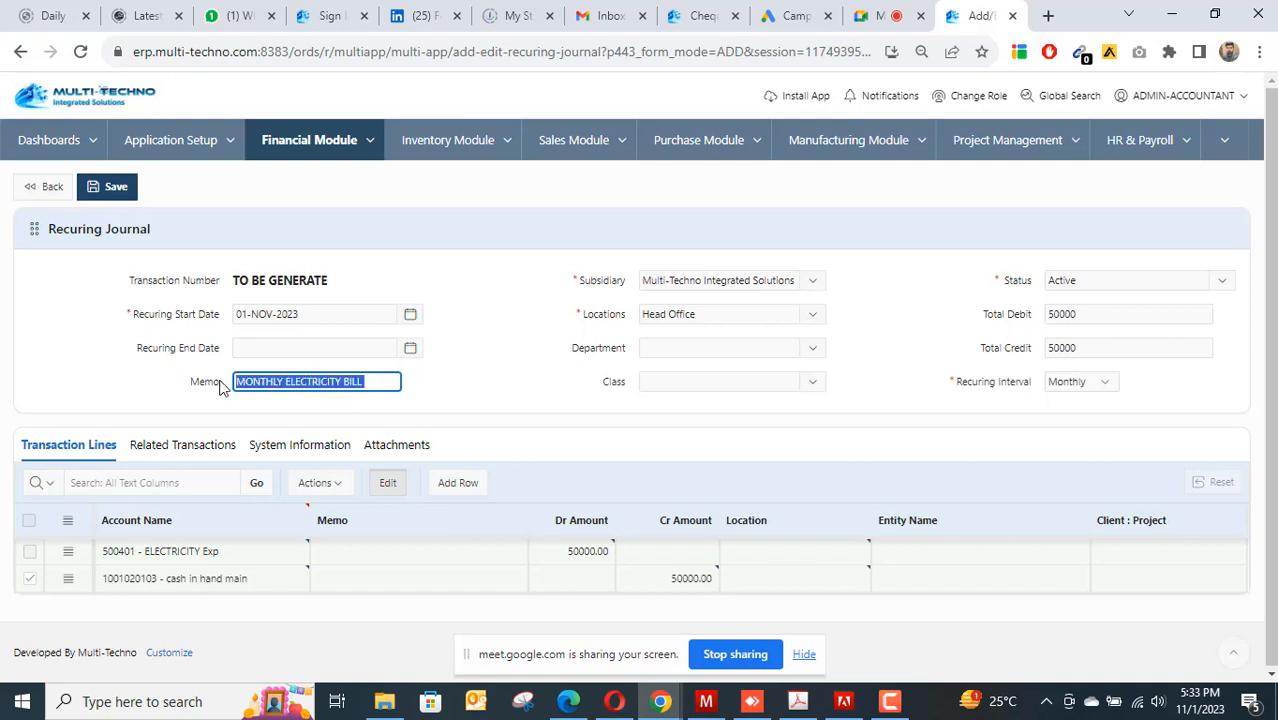
{"action": "left_click", "coordinate": [388, 557]}
{"action": "key", "text": "ctrl+v"}
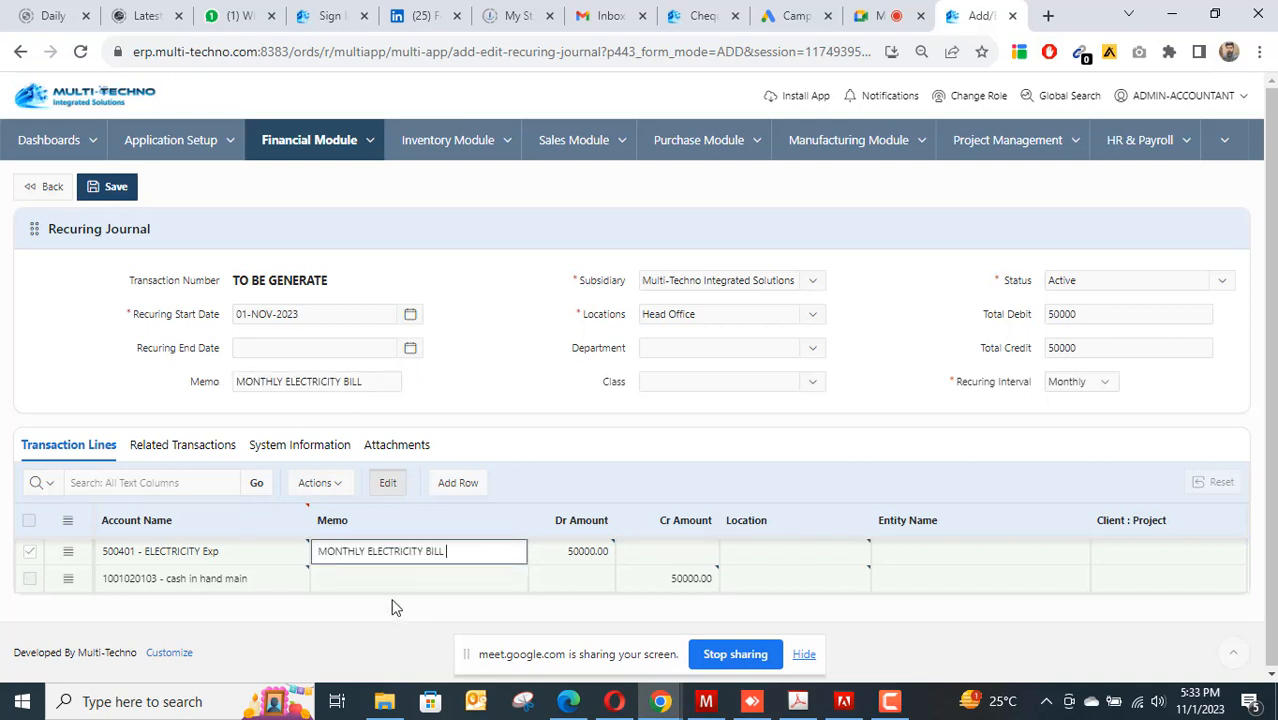
{"action": "left_click", "coordinate": [396, 588]}
{"action": "key", "text": "ctrl+v"}
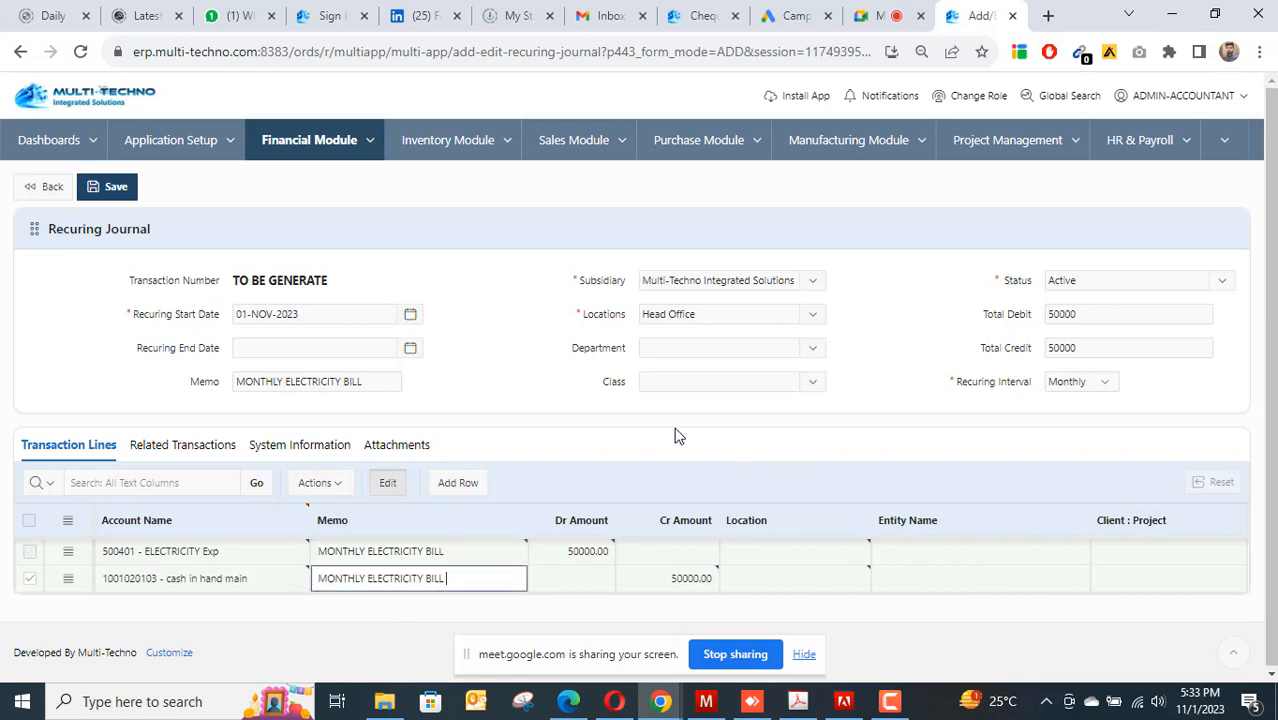
Review the end date and recurring interval options, keep the Monthly interval without an end date, and save the recurring journal.
{"action": "left_click", "coordinate": [301, 343]}
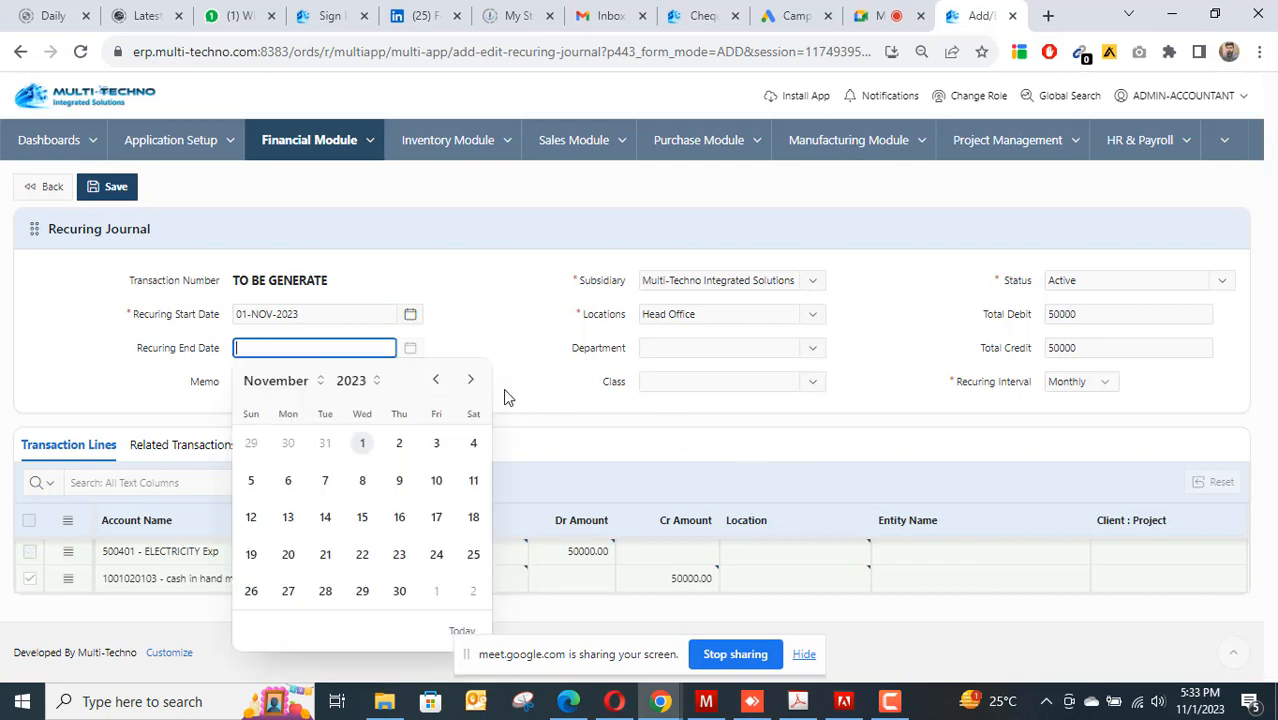
{"action": "left_click", "coordinate": [530, 317]}
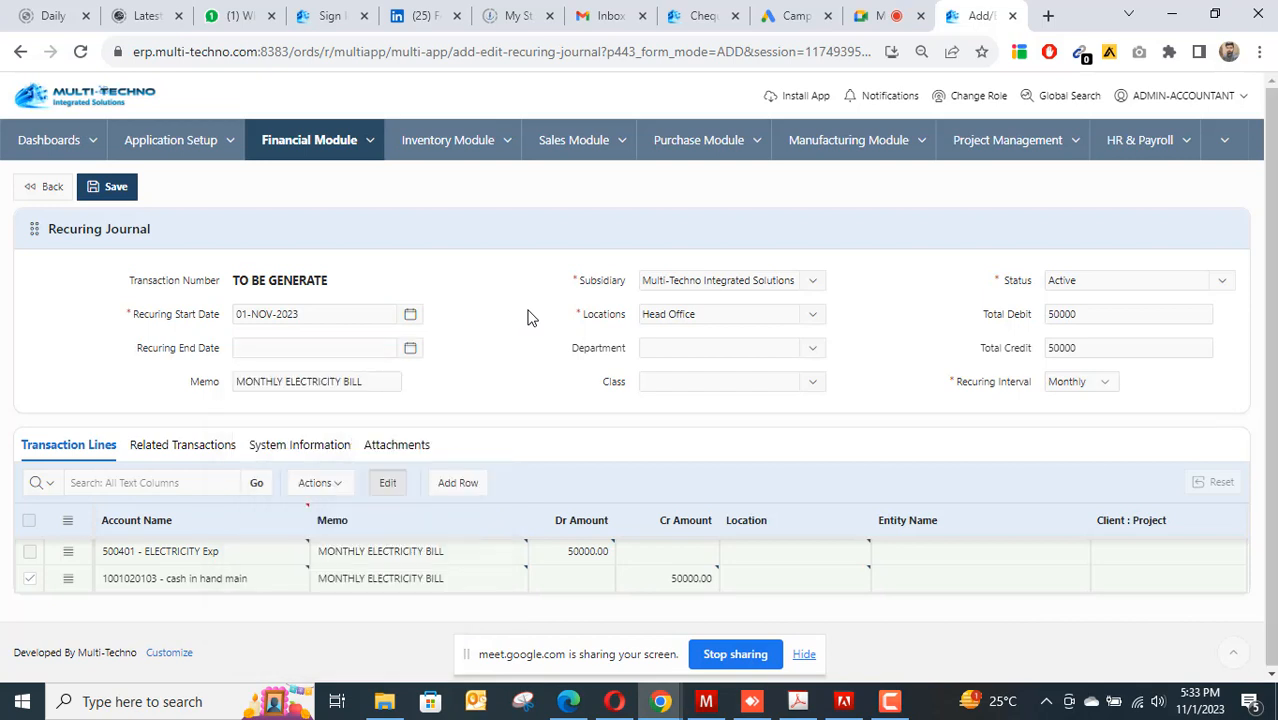
{"action": "left_click", "coordinate": [1089, 387]}
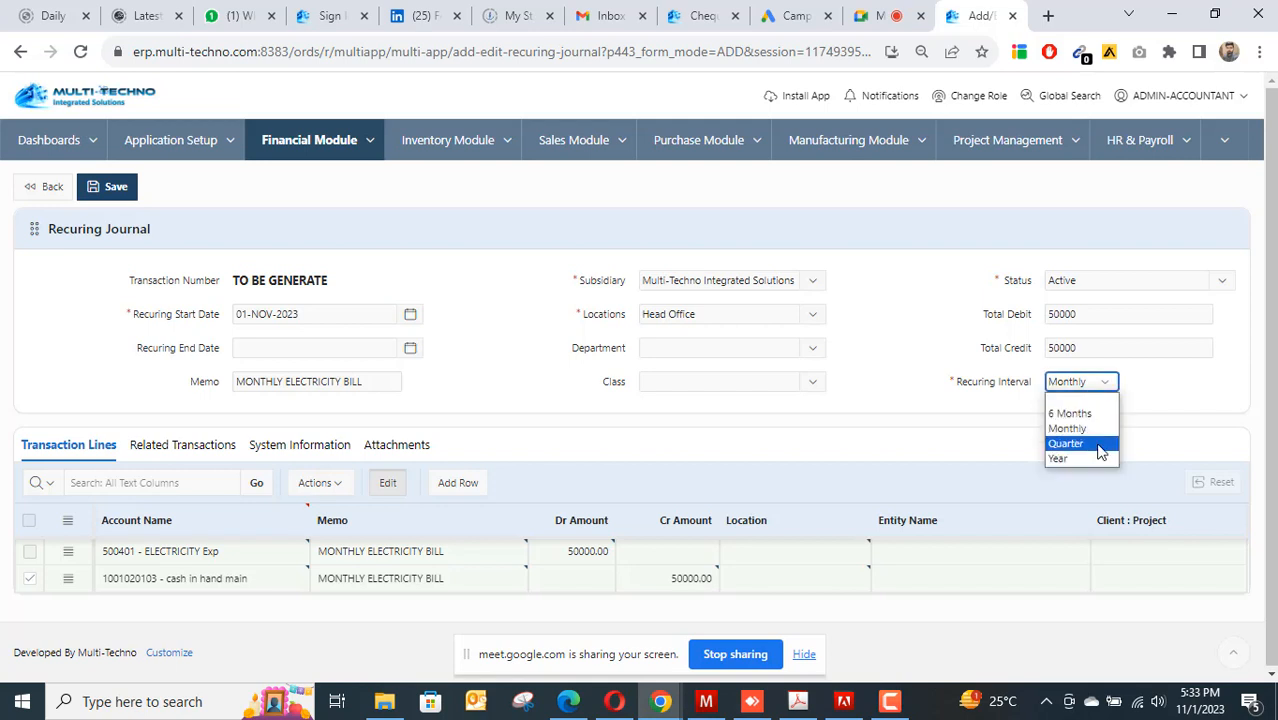
{"action": "left_click", "coordinate": [1187, 402]}
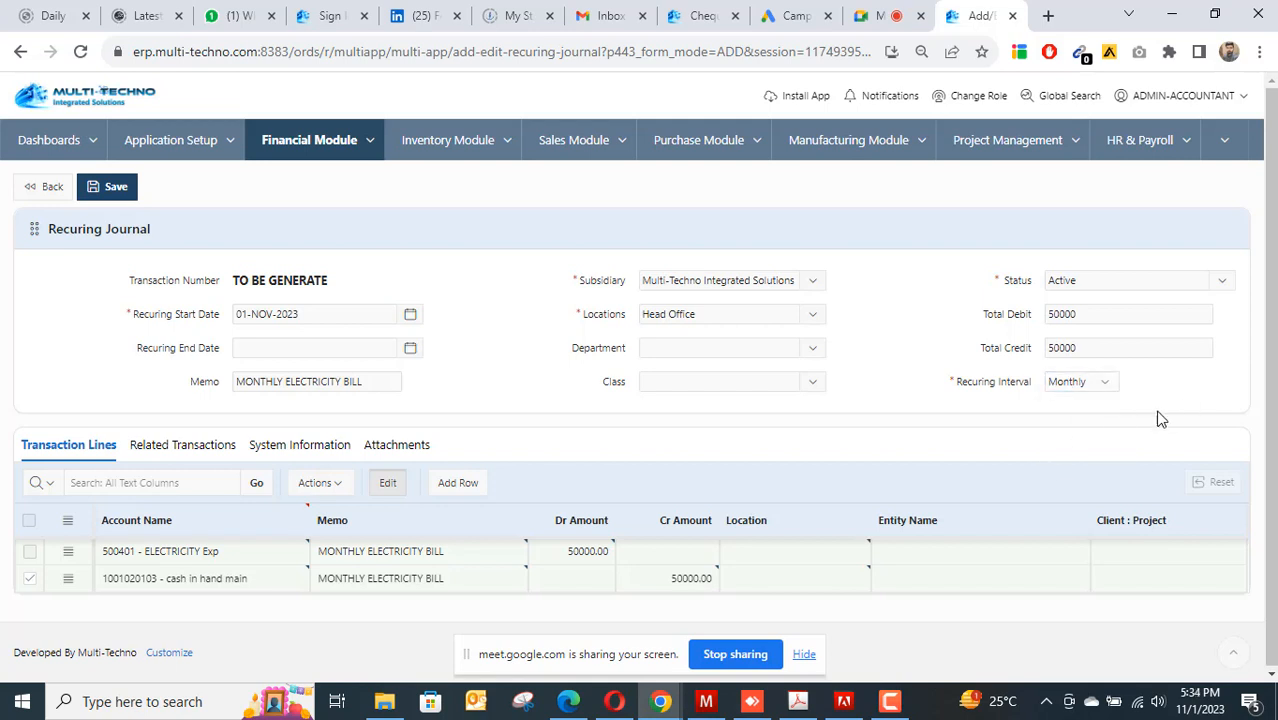
{"action": "left_click", "coordinate": [114, 190]}
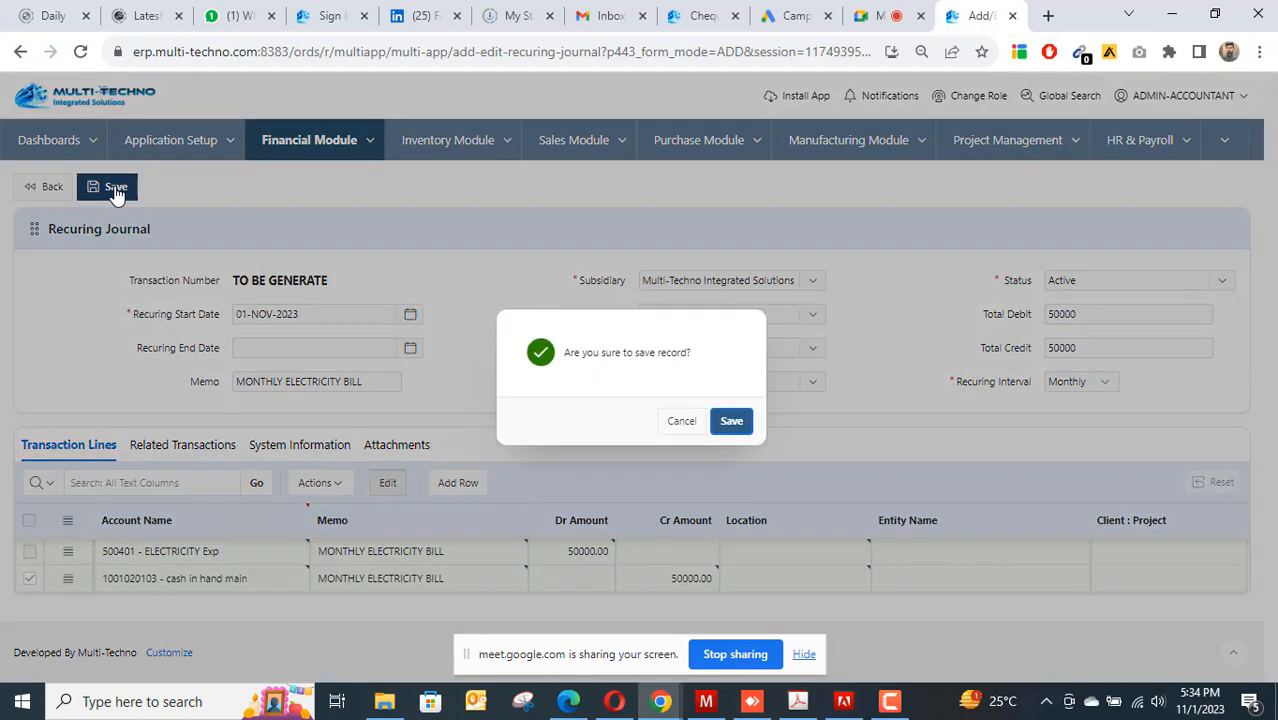
{"action": "left_click", "coordinate": [733, 423]}
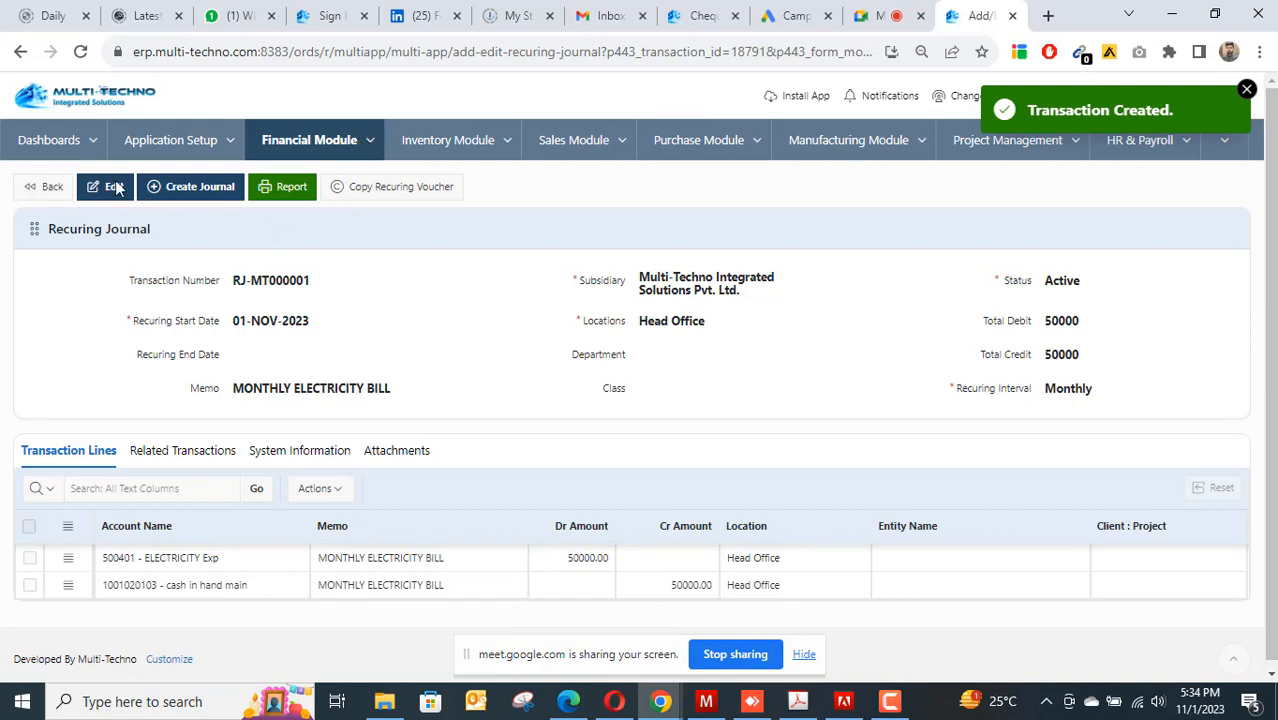
Open the due recurring transactions from the journal entries alert, select all of them and create their journal entries.
{"action": "left_click", "coordinate": [368, 145]}
{"action": "mouse_move", "coordinate": [380, 190]}
{"action": "left_click", "coordinate": [428, 188]}
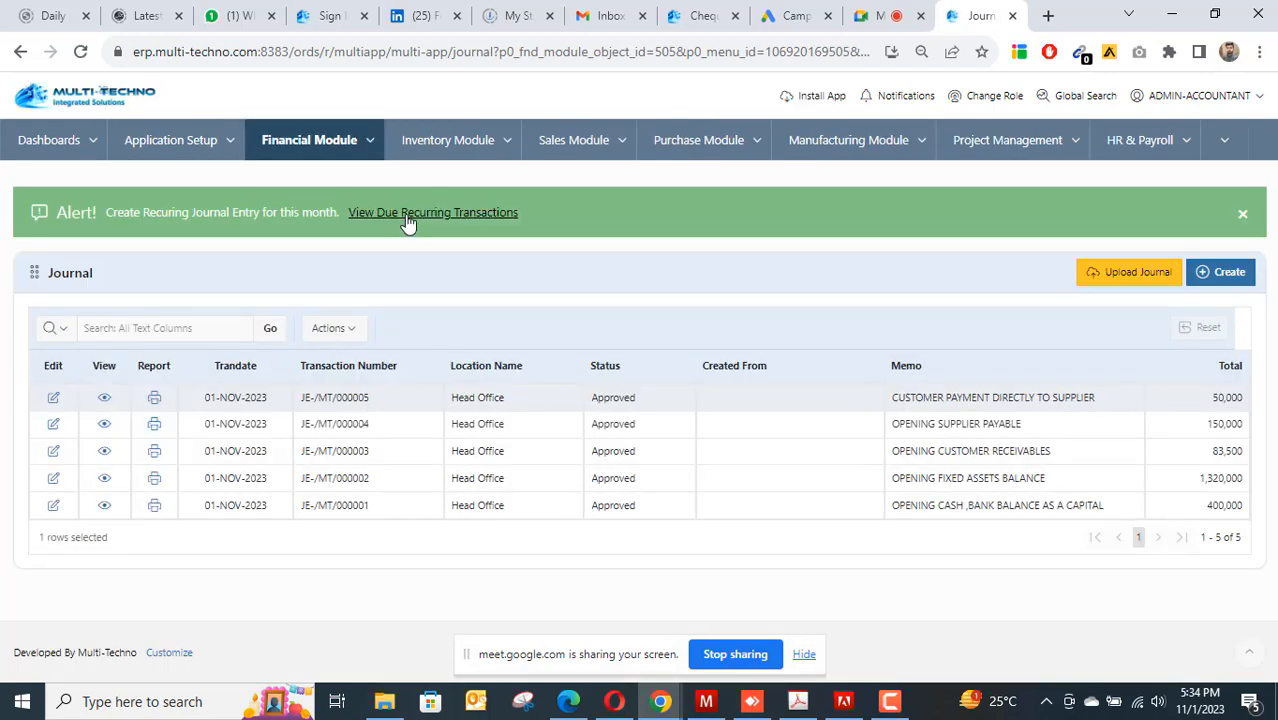
{"action": "left_click", "coordinate": [408, 214]}
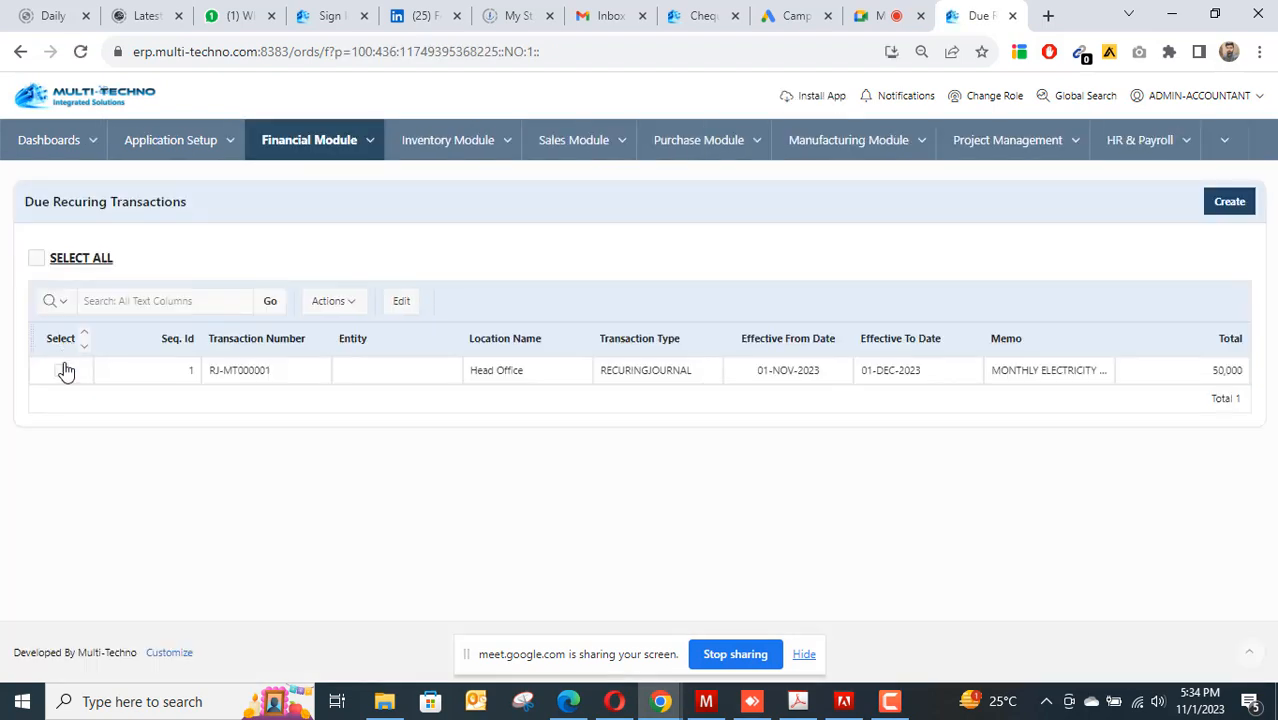
{"action": "left_click", "coordinate": [37, 259]}
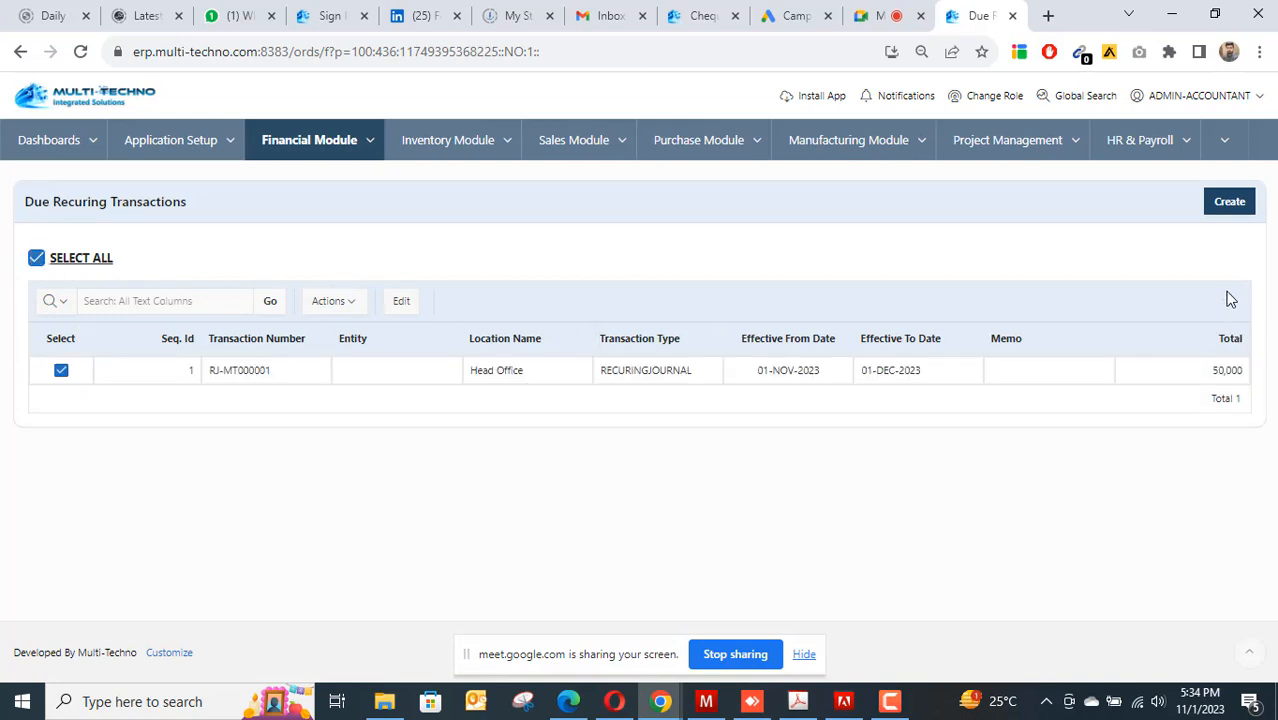
{"action": "left_click", "coordinate": [1232, 206]}
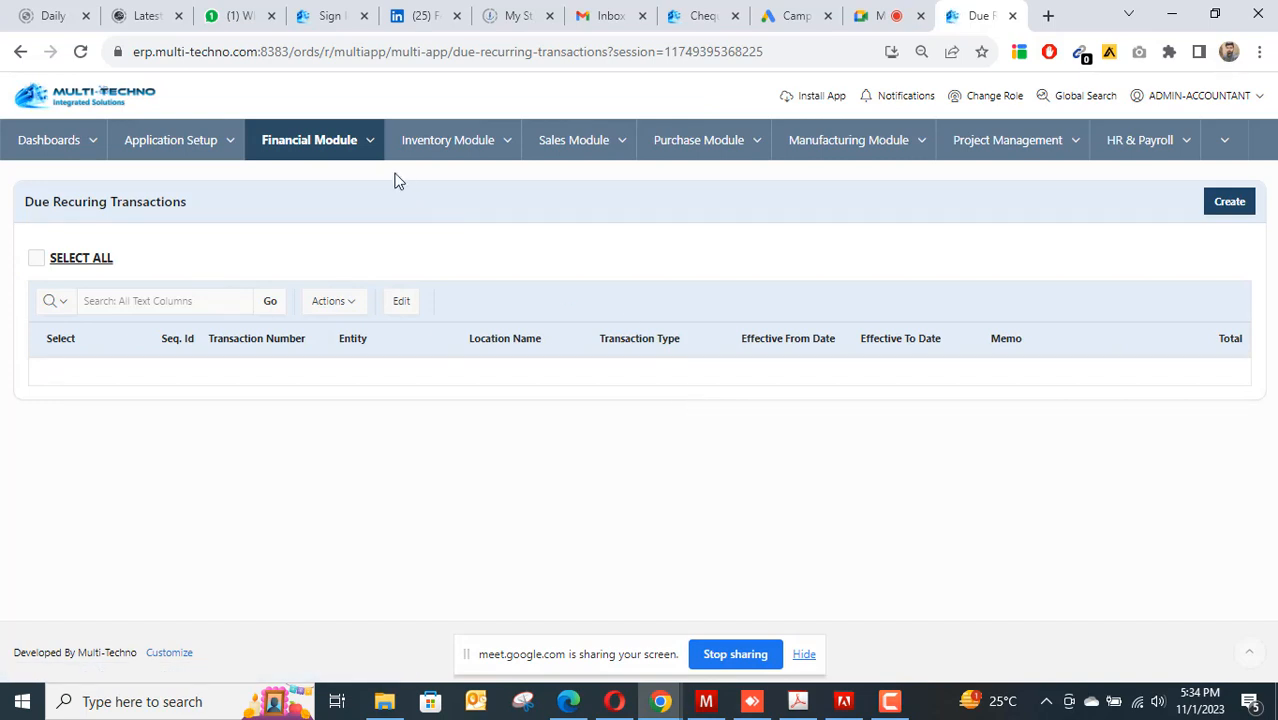
Open the recurring journal list to check the status of the monthly electricity bill record.
{"action": "left_click", "coordinate": [369, 146]}
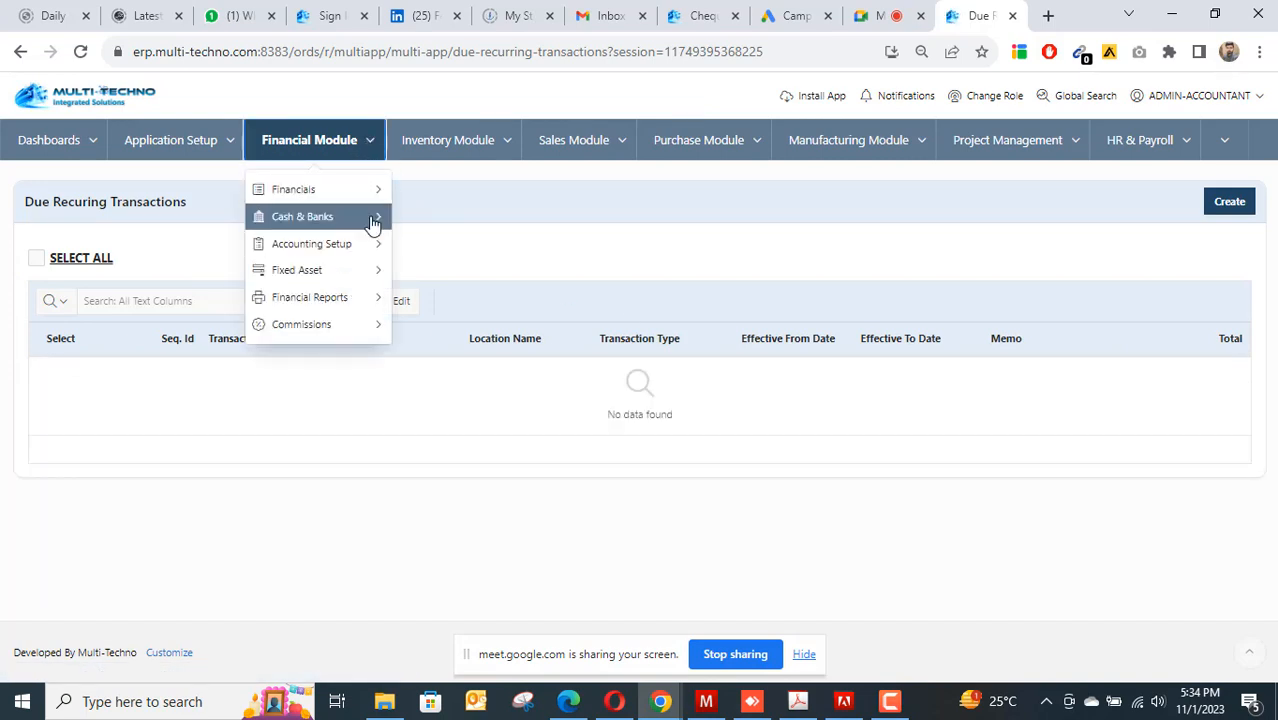
{"action": "mouse_move", "coordinate": [372, 193]}
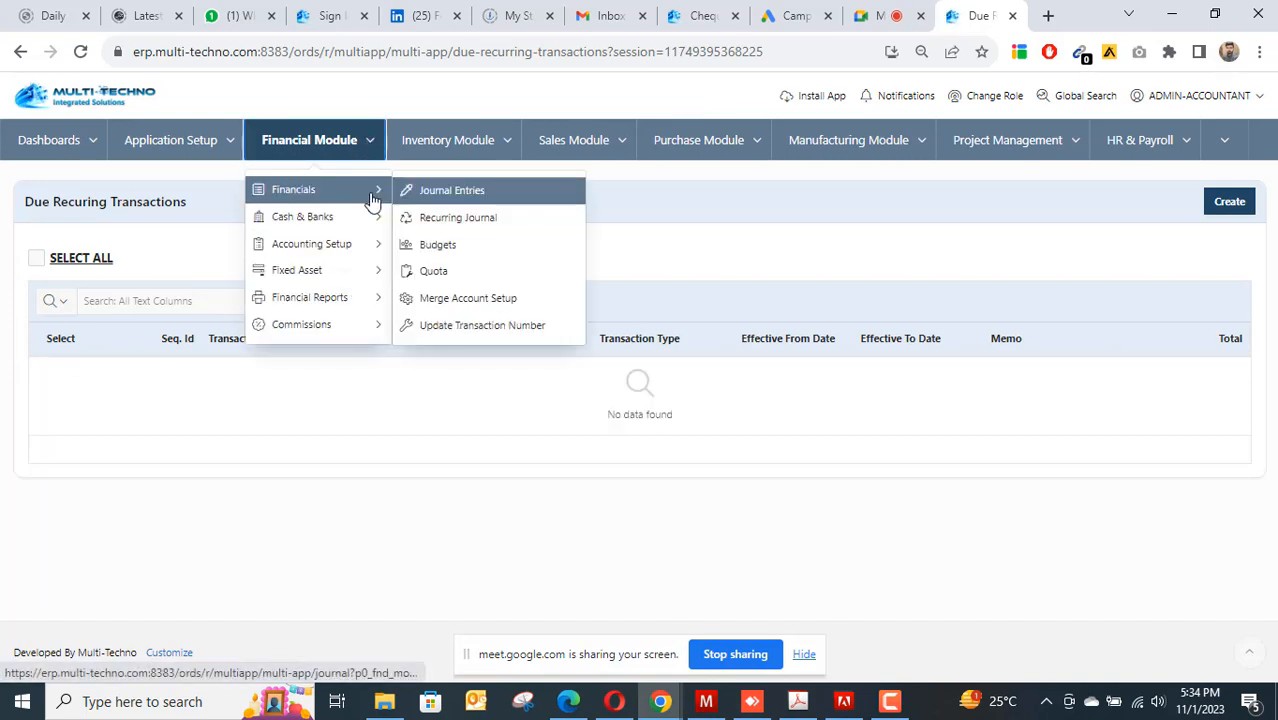
{"action": "left_click", "coordinate": [456, 220]}
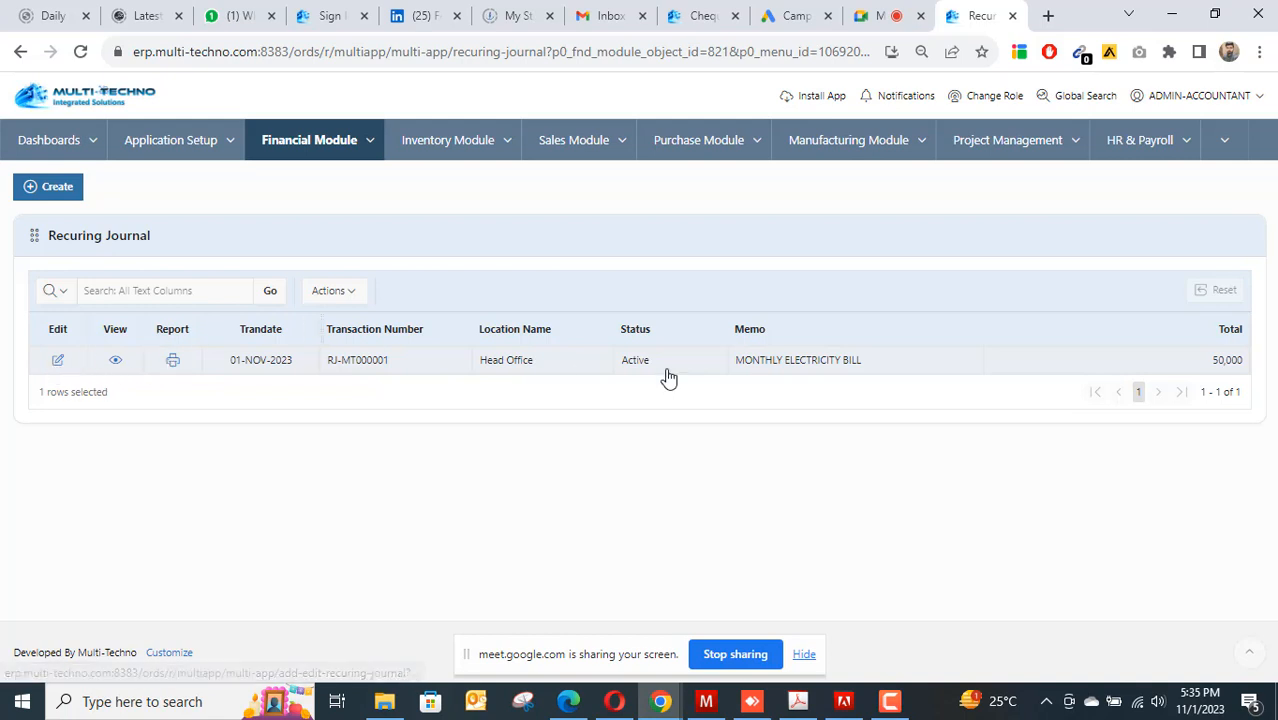
Open the MONTHLY ELECTRICITY BILL voucher from the journal entries list and examine its lines.
{"action": "left_click", "coordinate": [371, 141]}
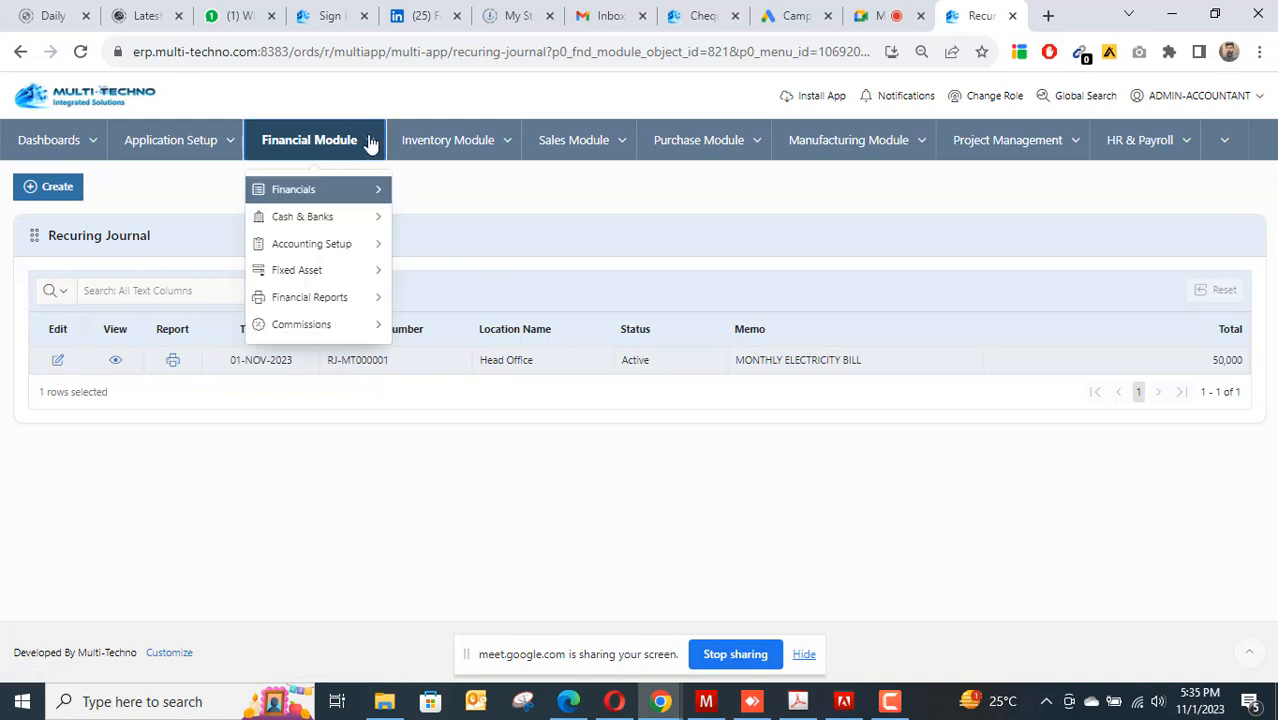
{"action": "mouse_move", "coordinate": [371, 192]}
{"action": "left_click", "coordinate": [448, 197]}
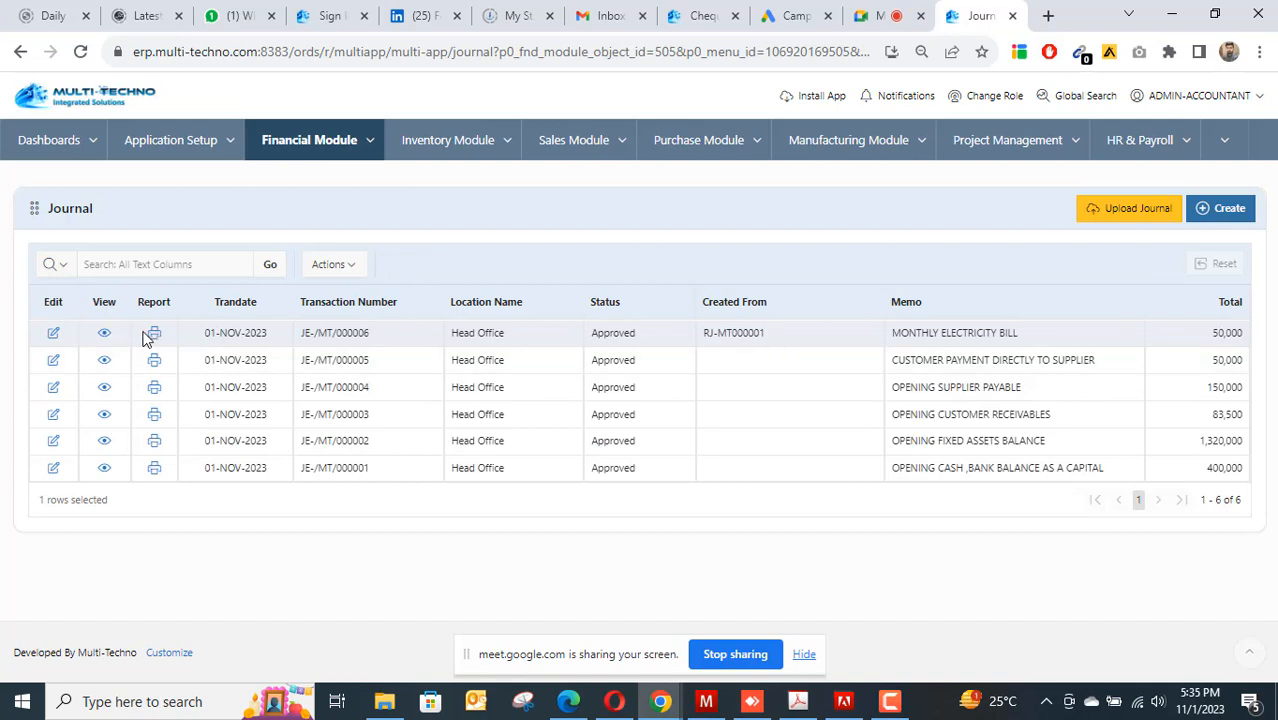
{"action": "left_click", "coordinate": [105, 337]}
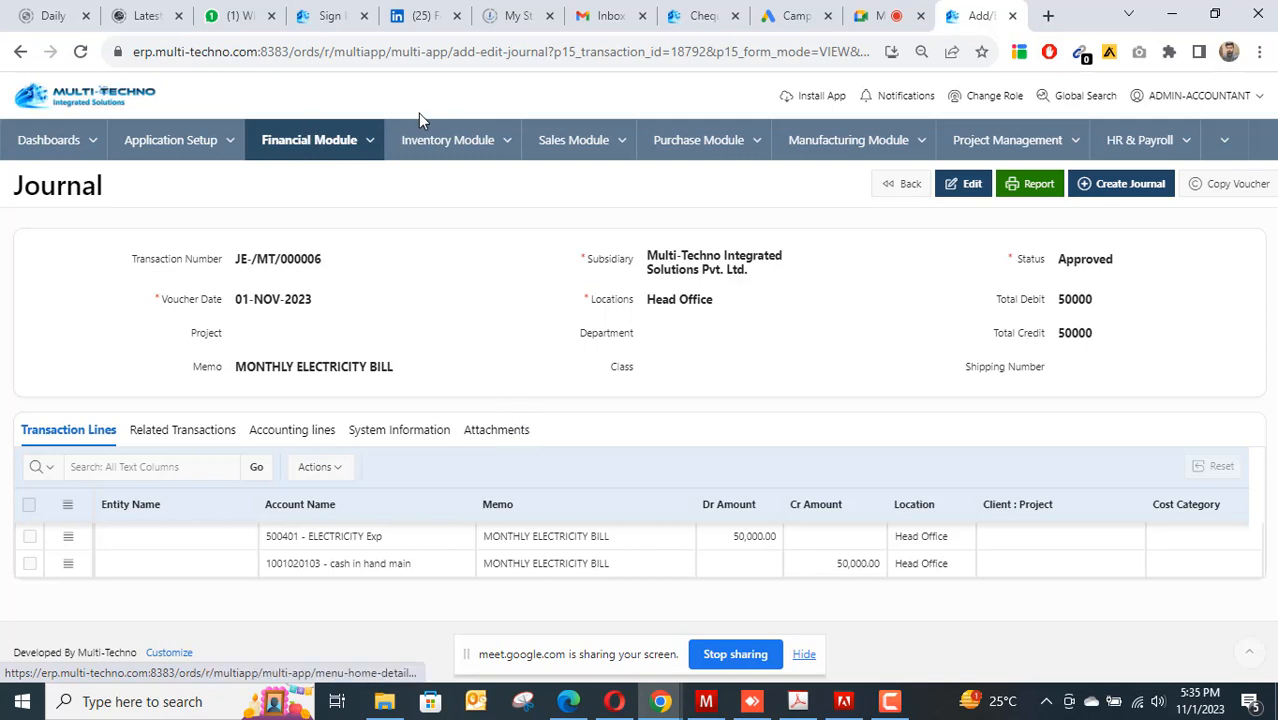
Open the Budgets list in the financials section.
{"action": "left_click", "coordinate": [371, 142]}
{"action": "mouse_move", "coordinate": [374, 192]}
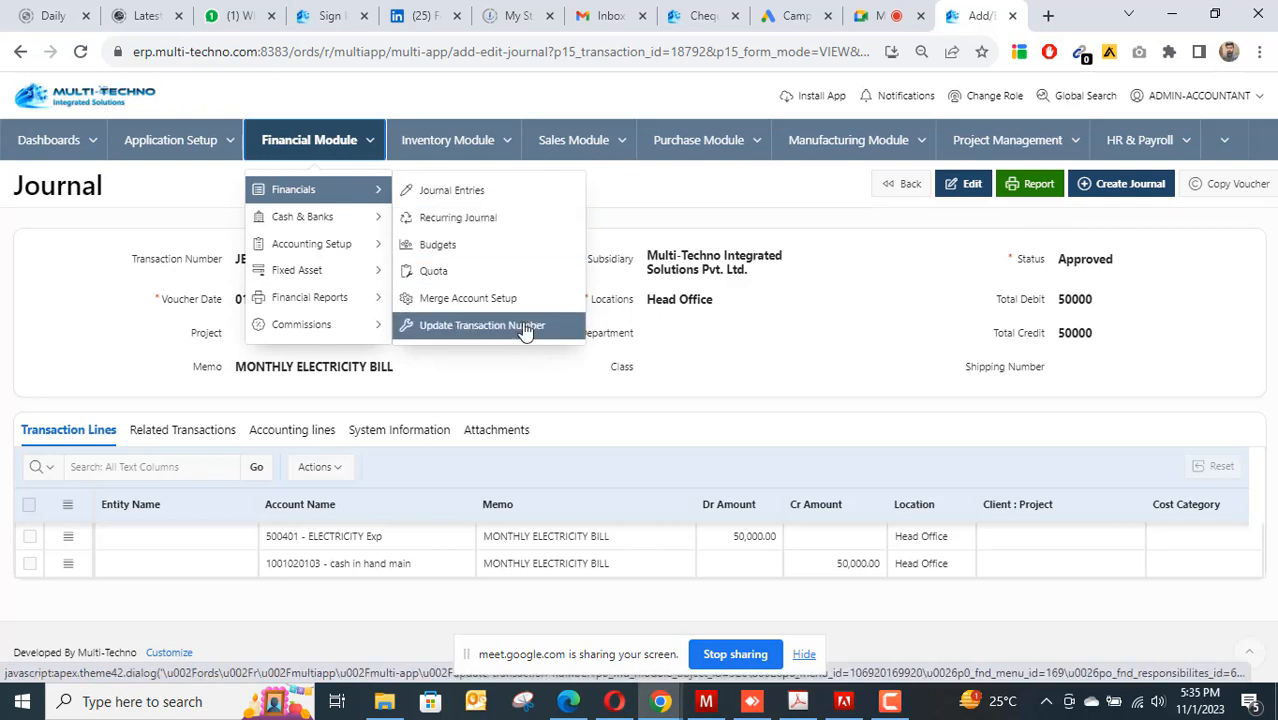
{"action": "left_click", "coordinate": [495, 250]}
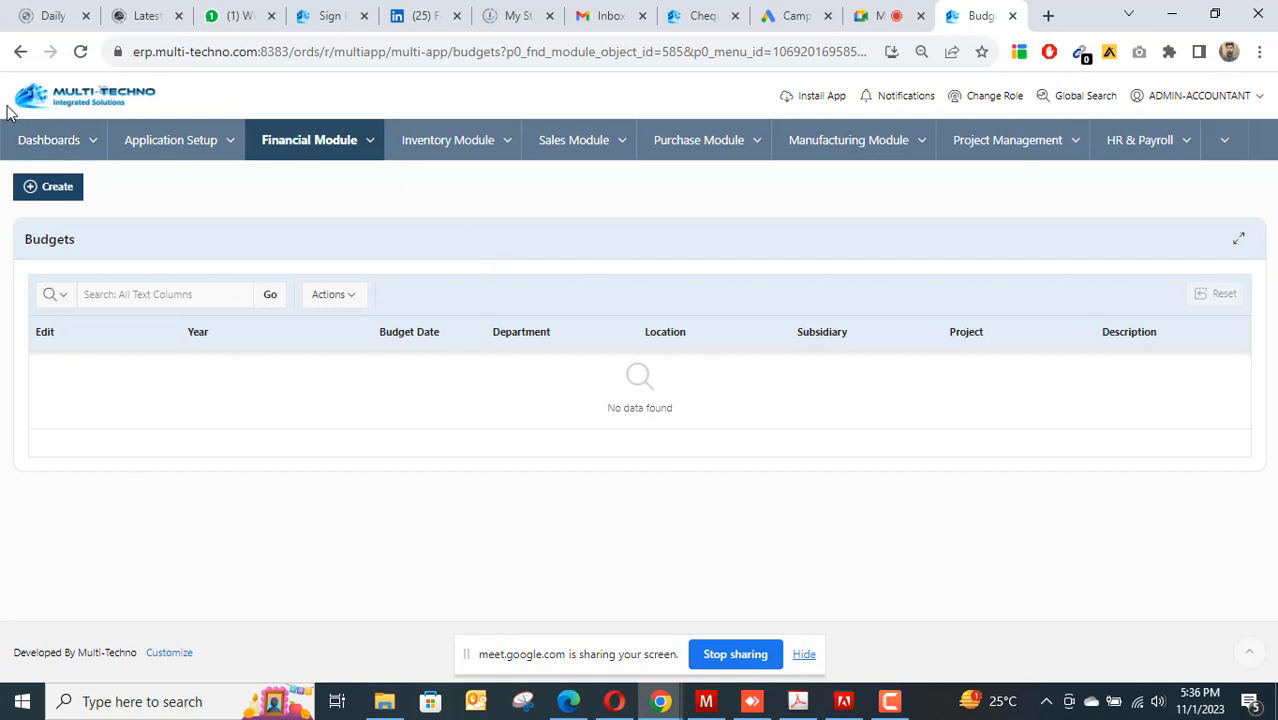
Start a new budget with Location as its budget type and FY 2023 as its year.
{"action": "left_click", "coordinate": [60, 196]}
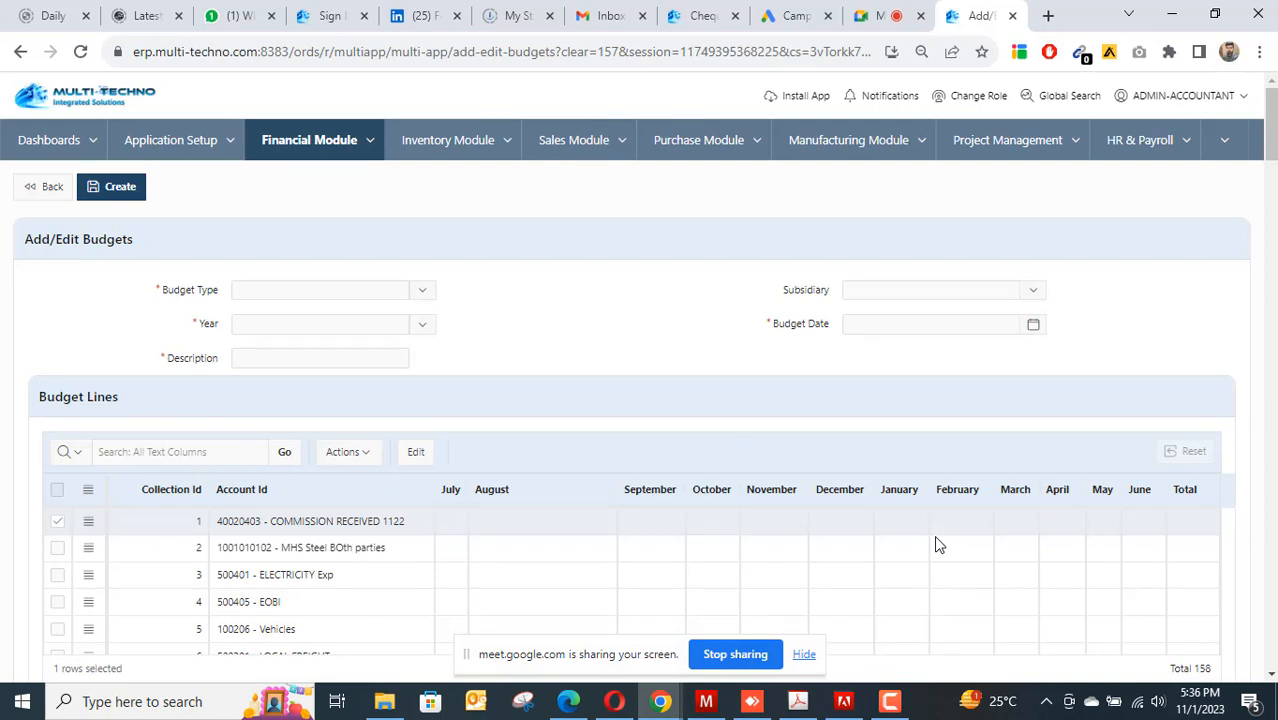
{"action": "left_click", "coordinate": [291, 295]}
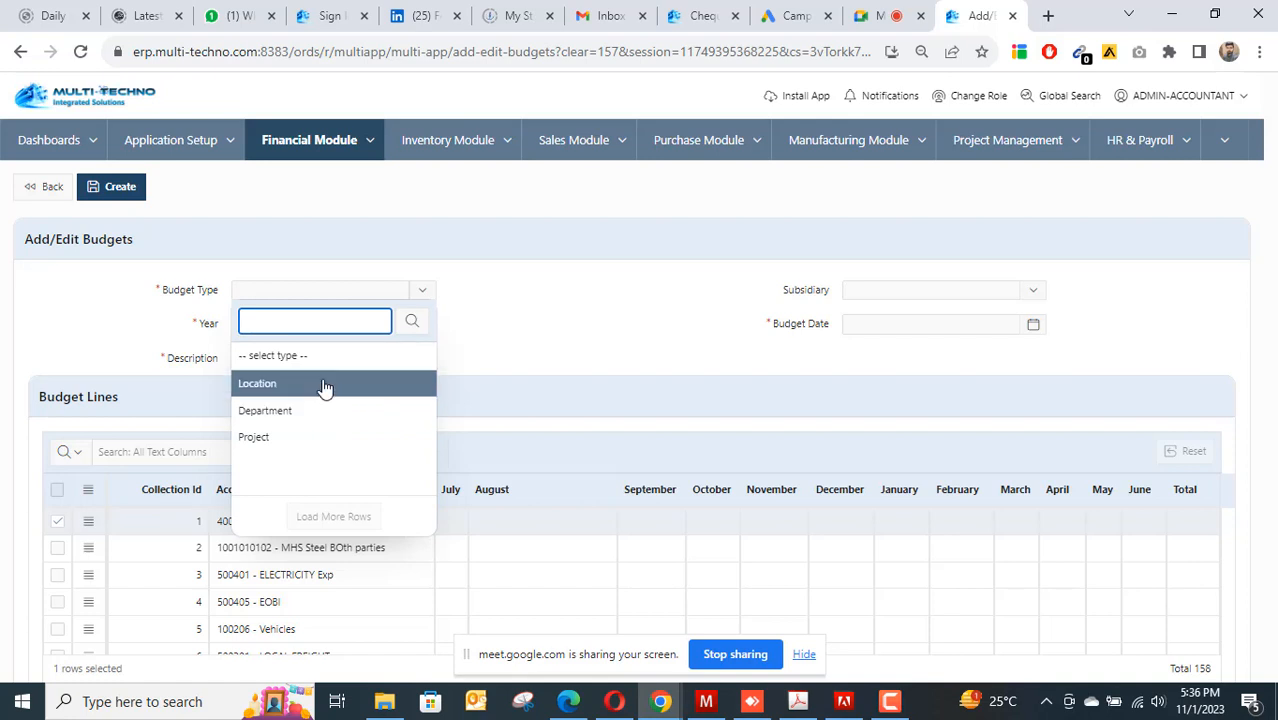
{"action": "left_click", "coordinate": [325, 385]}
{"action": "left_click", "coordinate": [332, 318]}
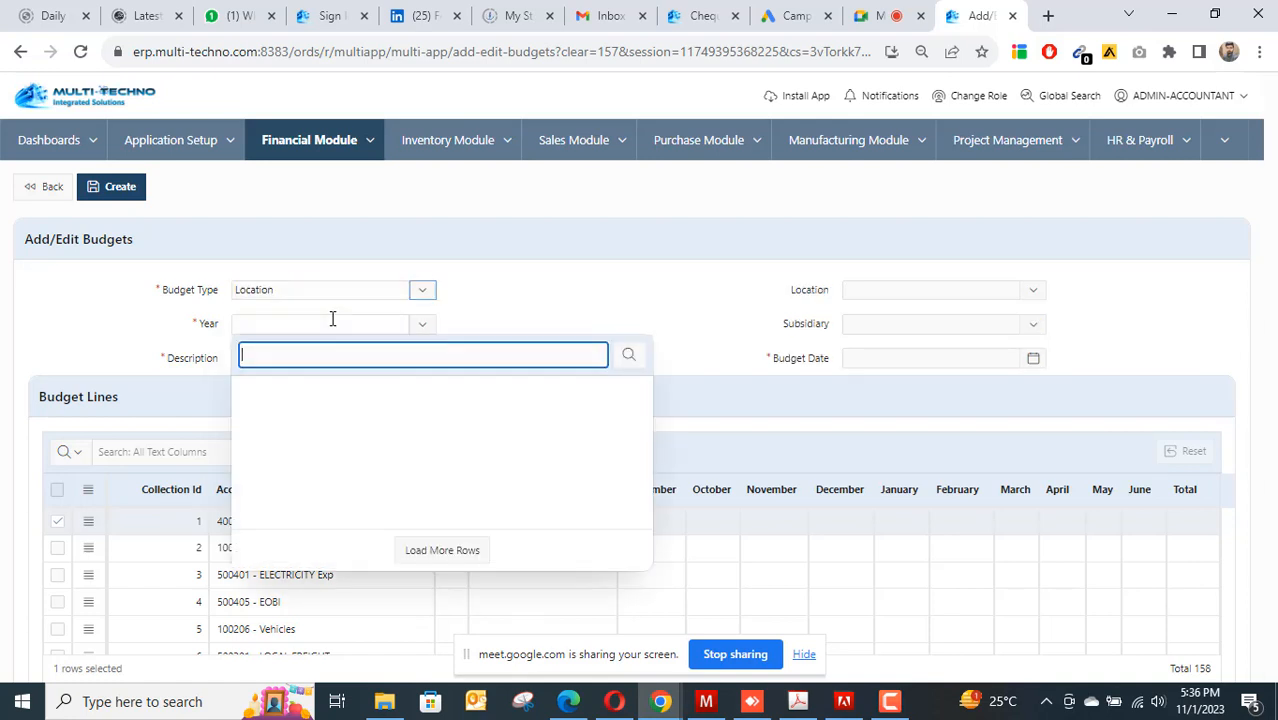
{"action": "left_click", "coordinate": [321, 481]}
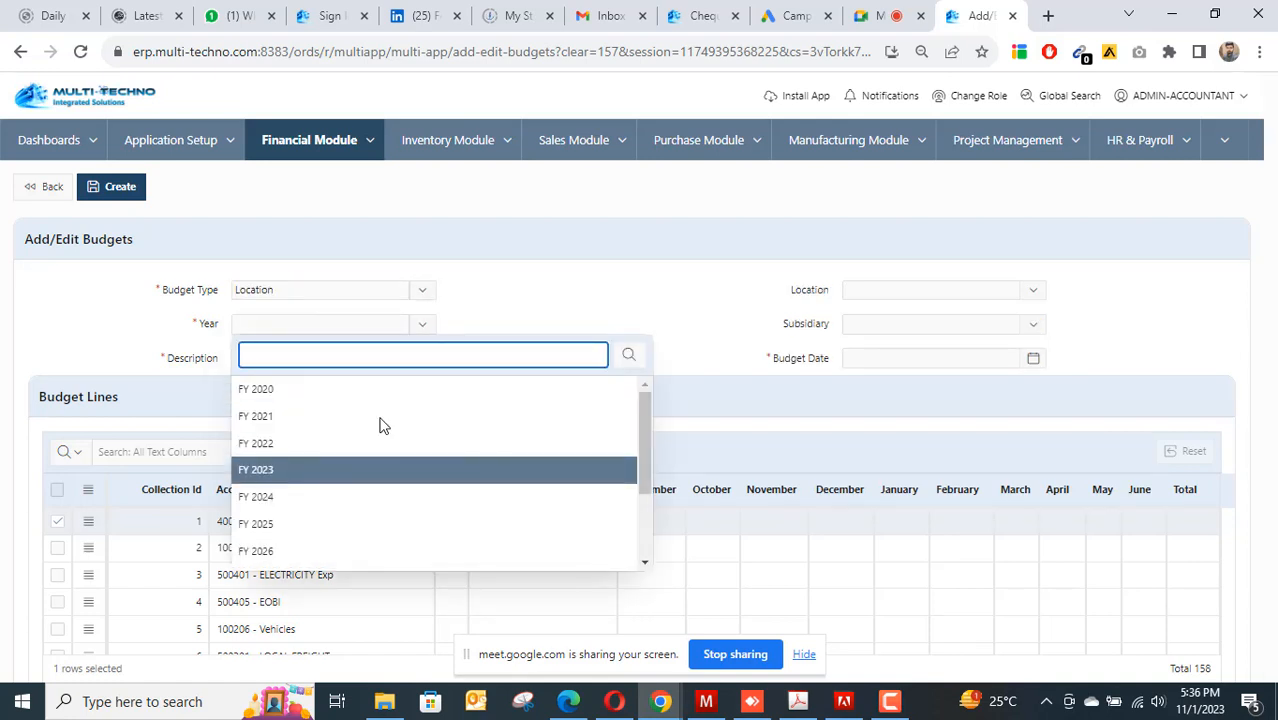
{"action": "left_click", "coordinate": [362, 360]}
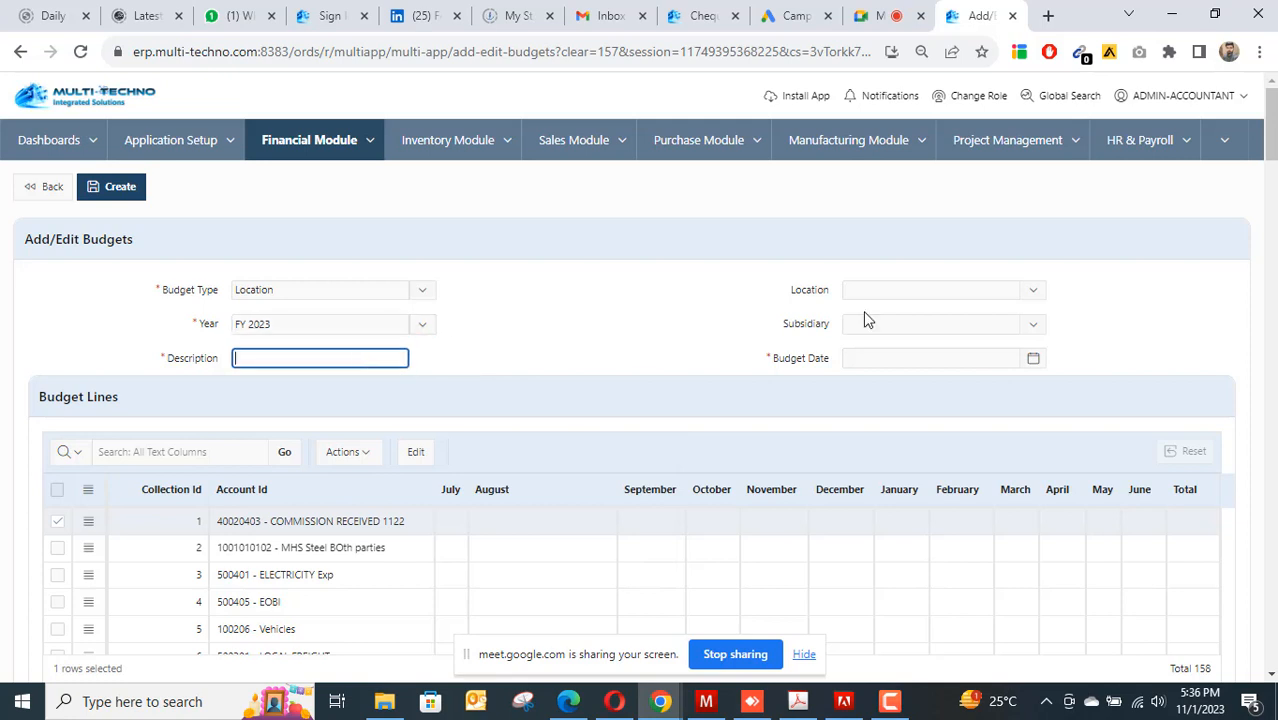
Set the budget's location to Head Office, subsidiary to Multi-Techno Integrated Solutions Pvt. and budget date to 01-NOV-2023.
{"action": "left_click", "coordinate": [942, 290]}
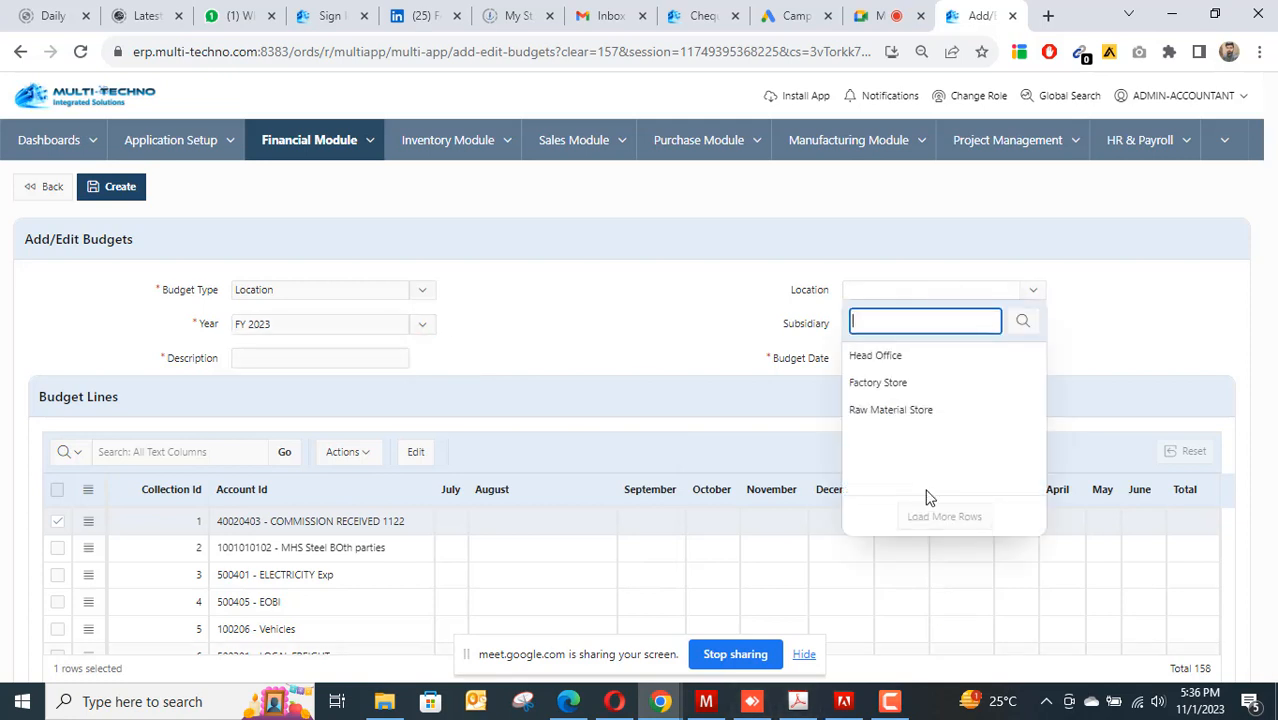
{"action": "left_click", "coordinate": [893, 358]}
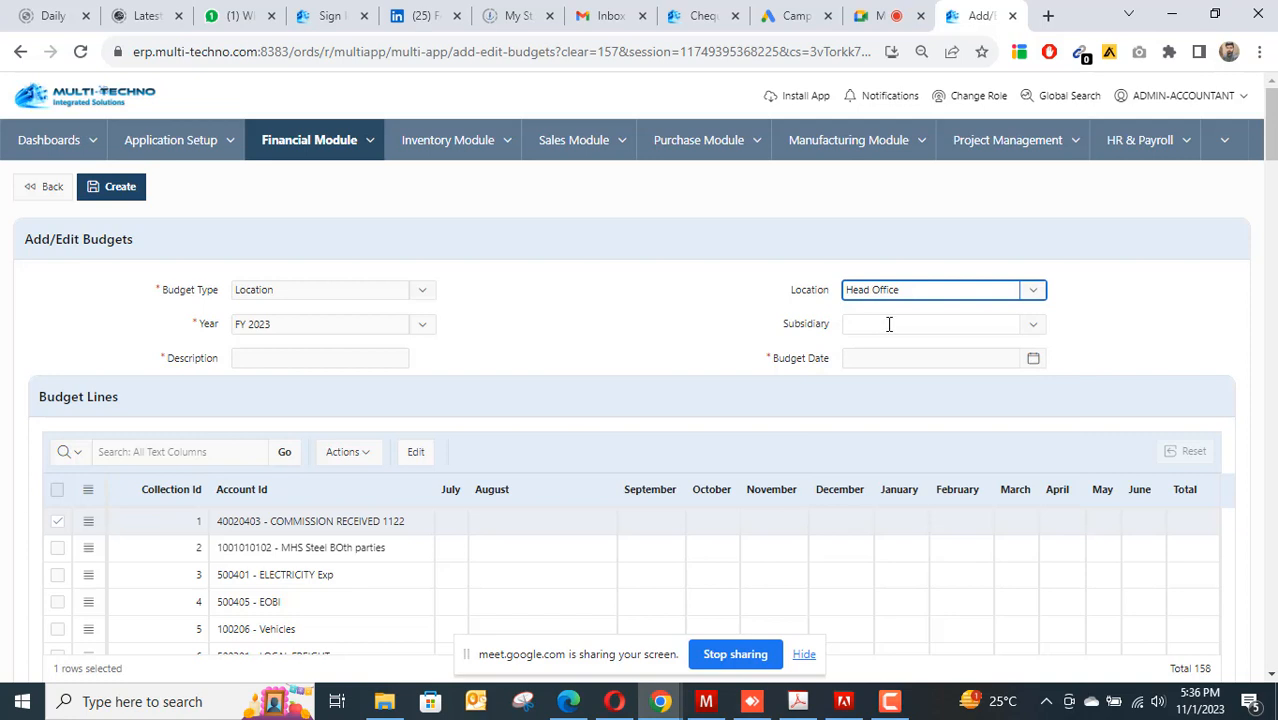
{"action": "left_click", "coordinate": [889, 324]}
{"action": "left_click", "coordinate": [902, 388]}
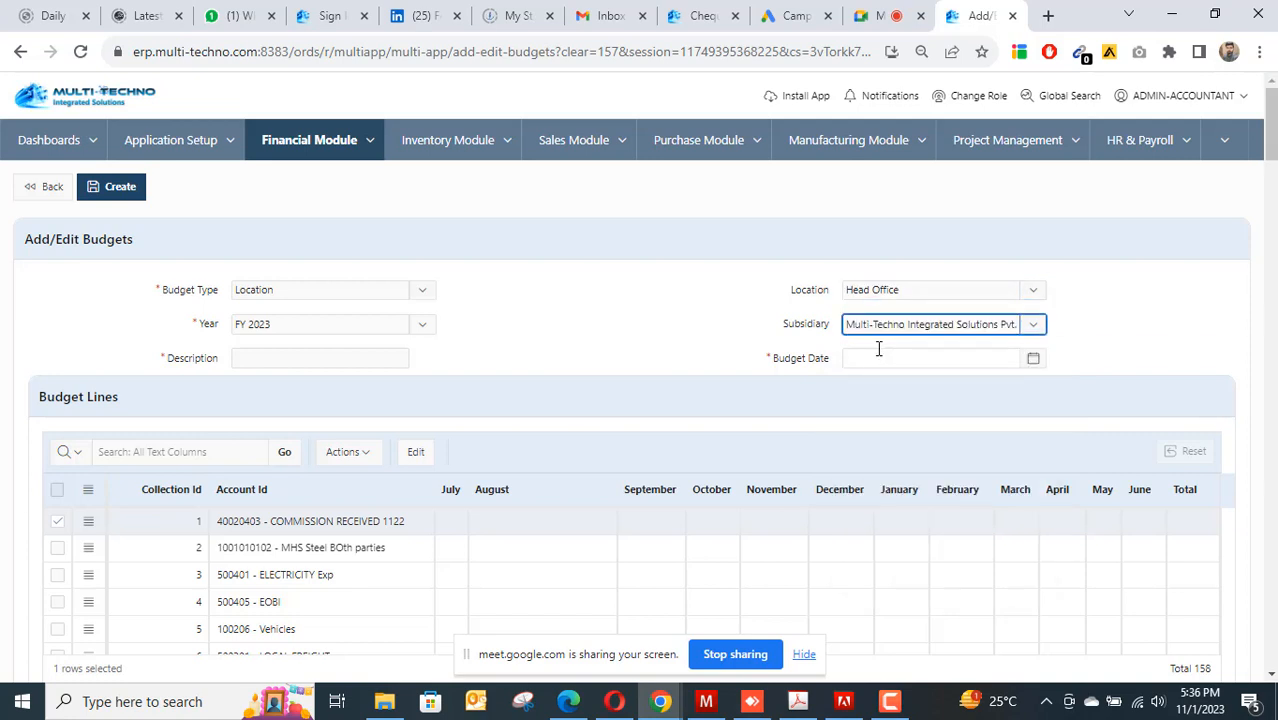
{"action": "left_click", "coordinate": [875, 356]}
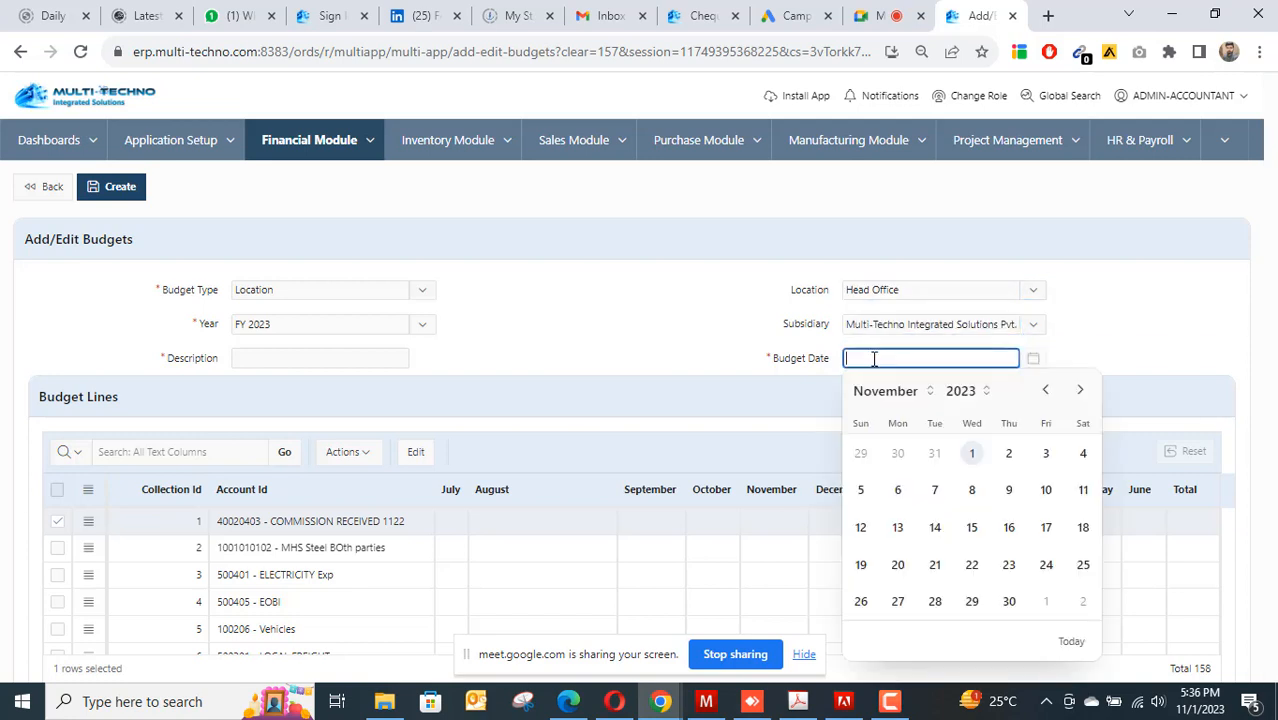
{"action": "left_click", "coordinate": [972, 455]}
{"action": "scroll", "coordinate": [630, 345], "scroll_direction": "down", "scroll_amount": 1}
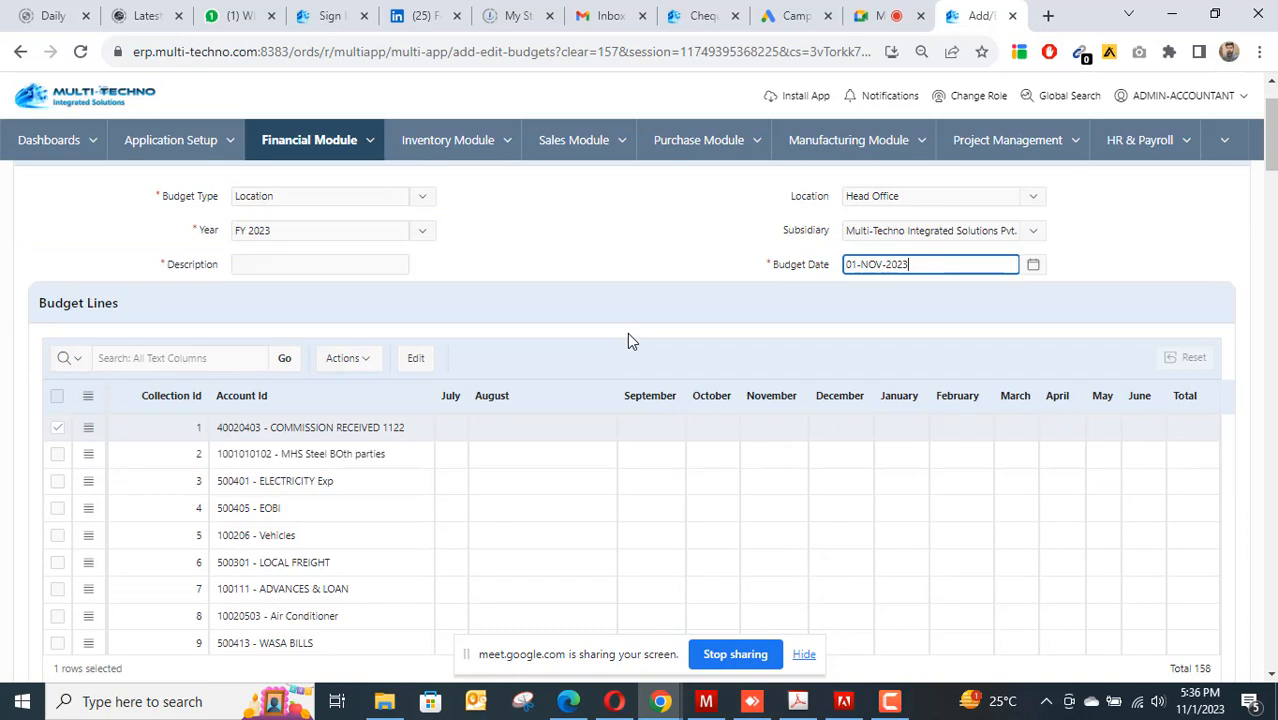
Enter BUDJET FINANCIAL YEAR 2023 as the budget's description.
{"action": "left_click", "coordinate": [282, 265]}
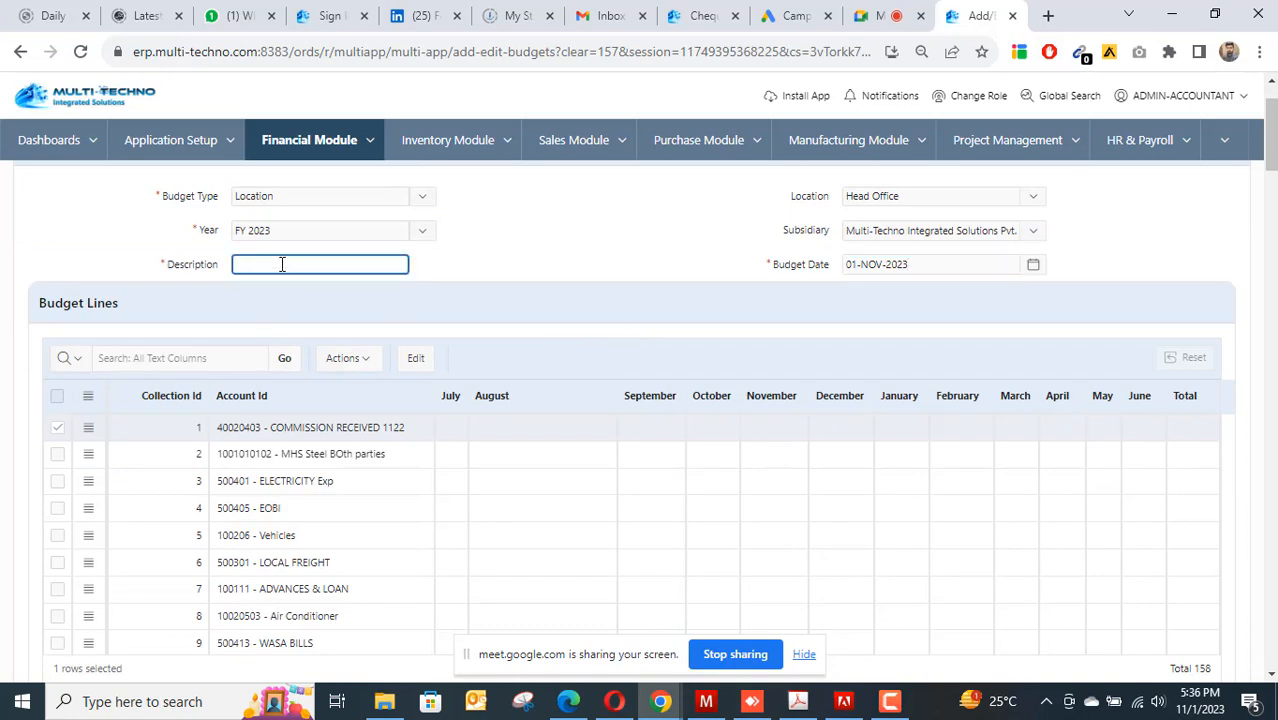
{"action": "type", "text": "FINANCIAL YEAR 2023"}
{"action": "key", "text": "Home"}
{"action": "type", "text": "BUDJET"}
{"action": "scroll", "coordinate": [620, 440], "scroll_direction": "down", "scroll_amount": 2}
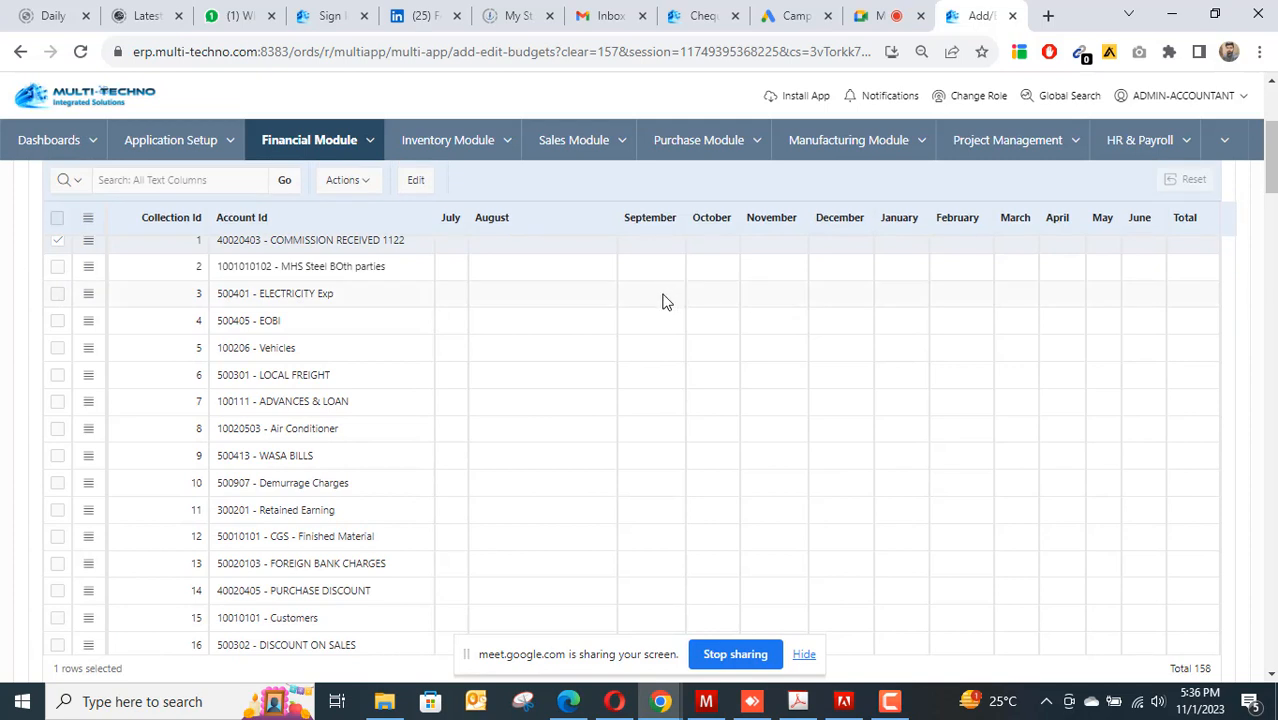
Enter November budgets of 60000 for ELECTRICITY Exp, 5500 for EOBI, 150000 for Vehicles and 35000 for LOCAL FREIGHT.
{"action": "double_click", "coordinate": [664, 294]}
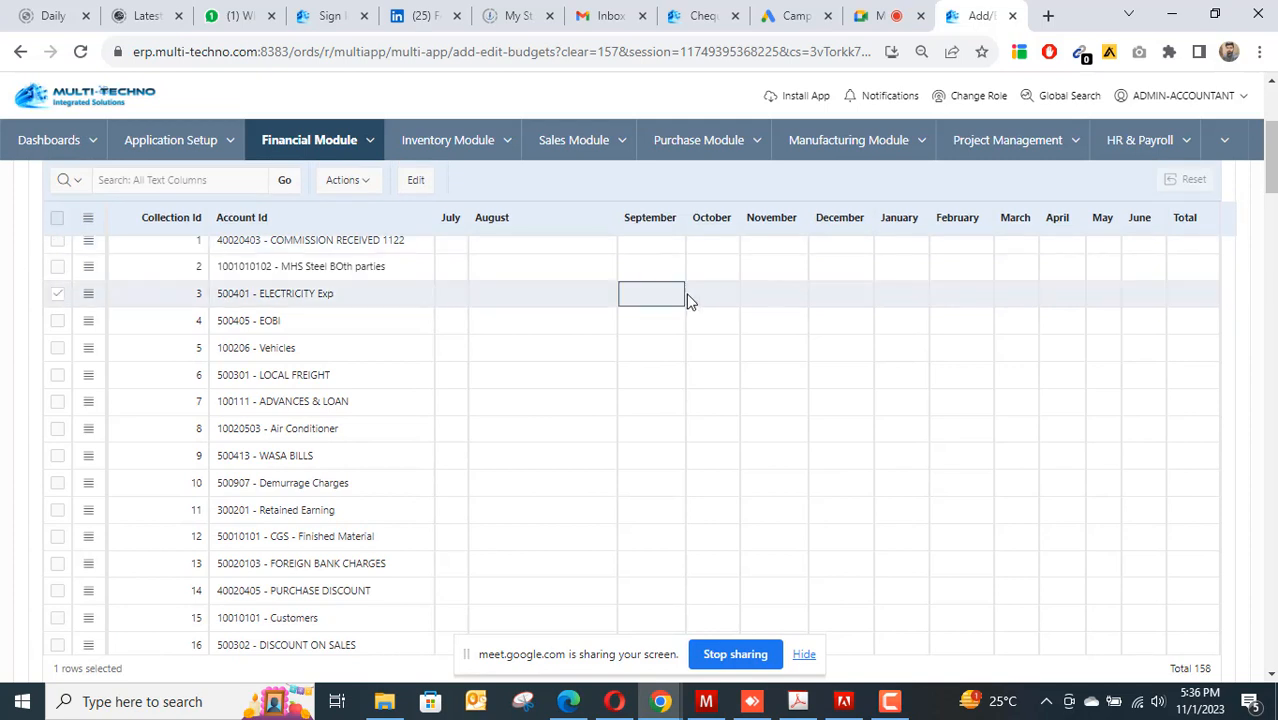
{"action": "left_click", "coordinate": [771, 295]}
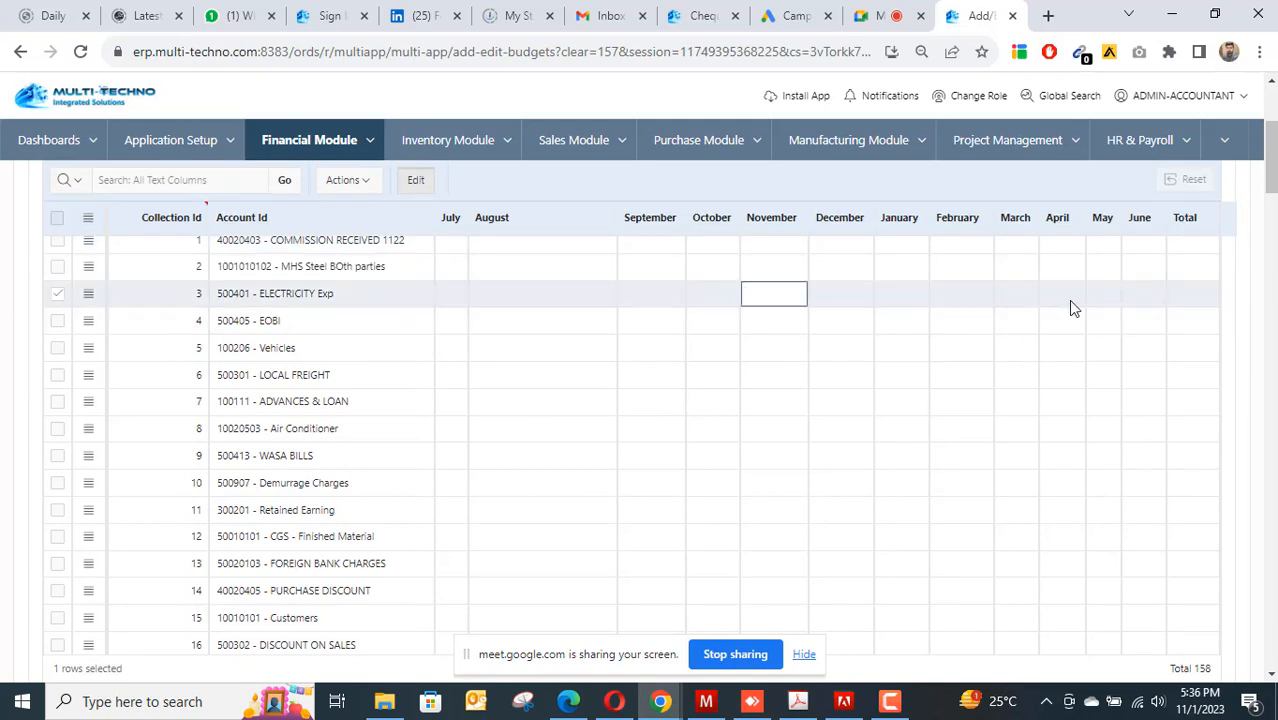
{"action": "type", "text": "60000"}
{"action": "key", "text": "Return"}
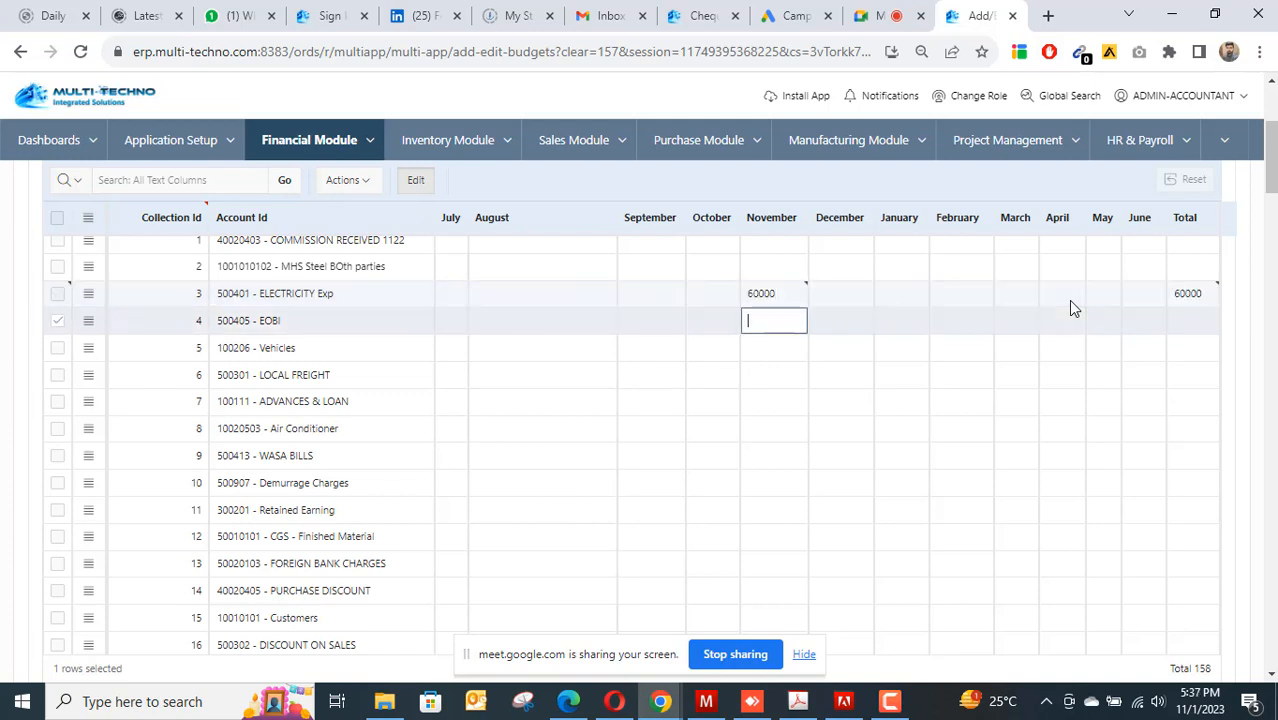
{"action": "type", "text": "5500"}
{"action": "key", "text": "Return"}
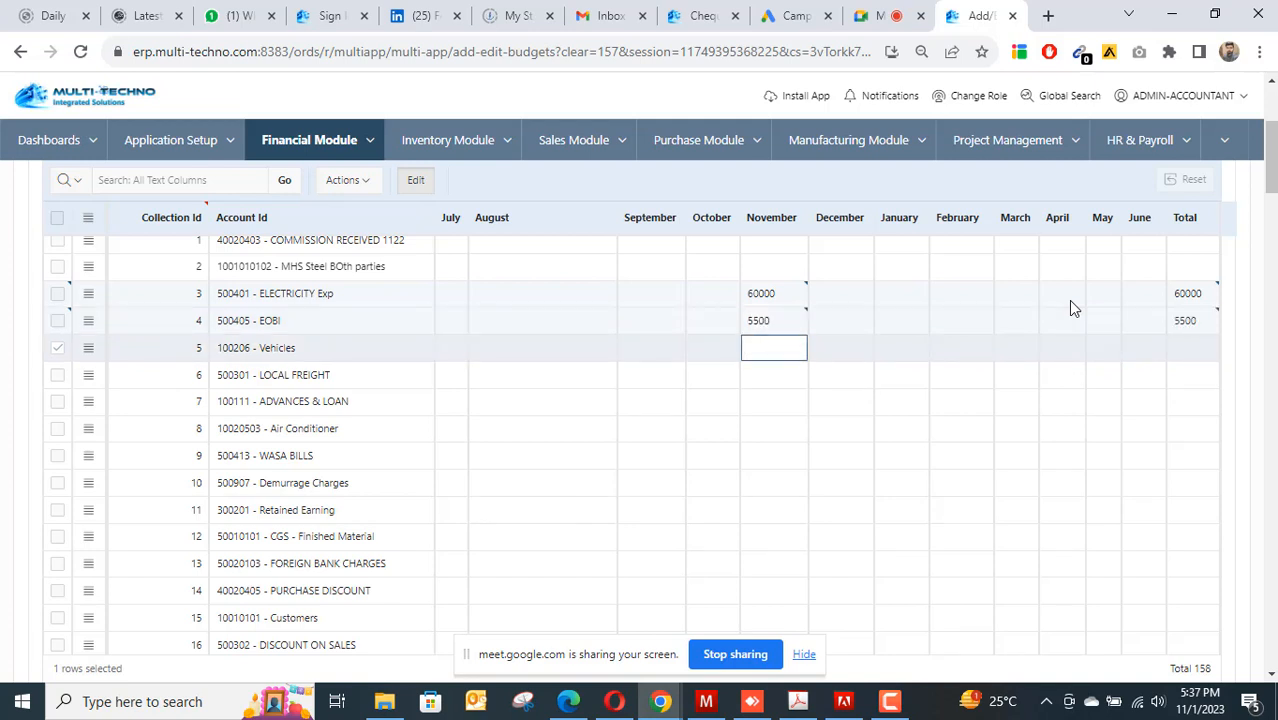
{"action": "type", "text": "150000"}
{"action": "key", "text": "Return"}
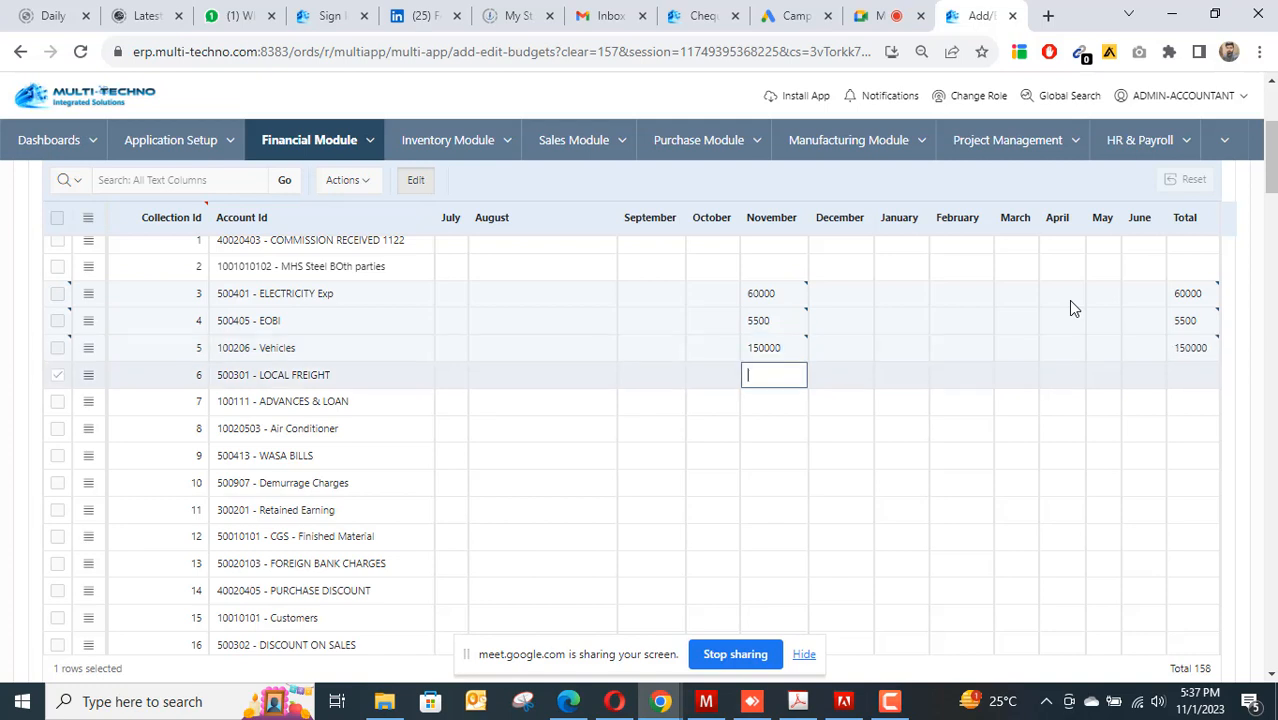
{"action": "type", "text": "35000"}
{"action": "key", "text": "Return"}
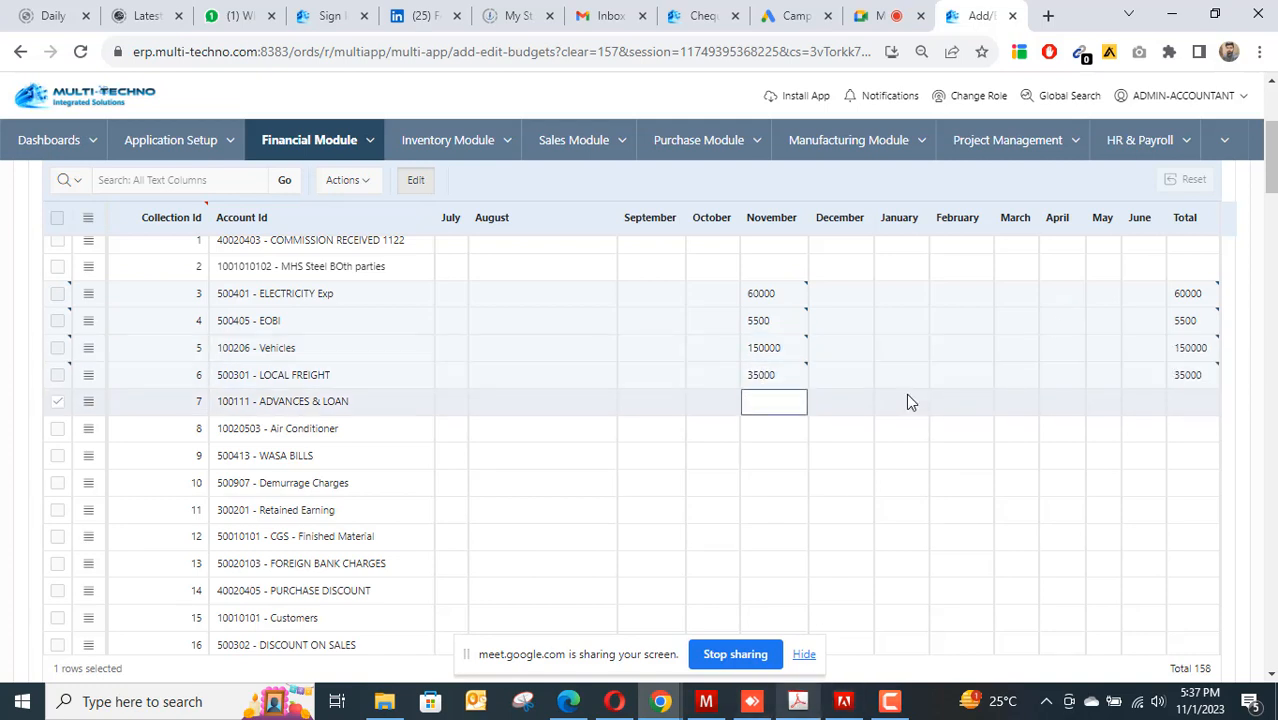
Enter December budgets of 15000 for ELECTRICITY Exp and 50000 for EOBI.
{"action": "left_click", "coordinate": [844, 299]}
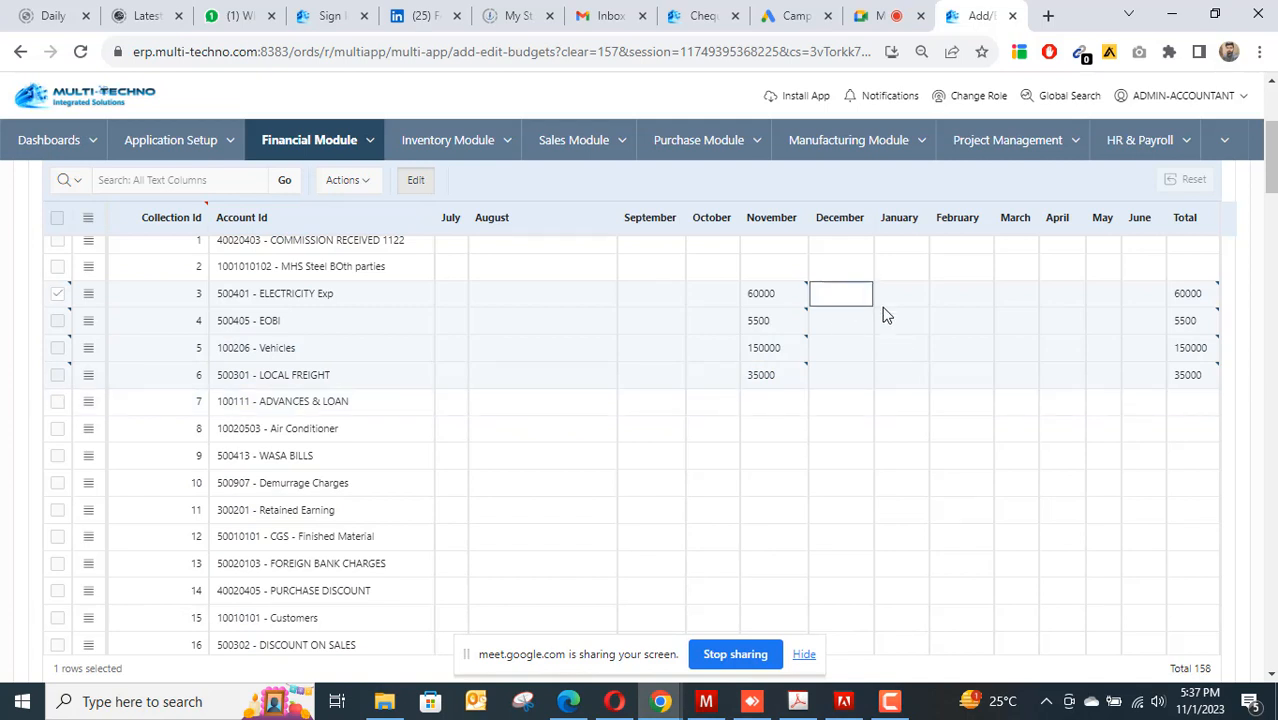
{"action": "type", "text": "15000"}
{"action": "key", "text": "Return"}
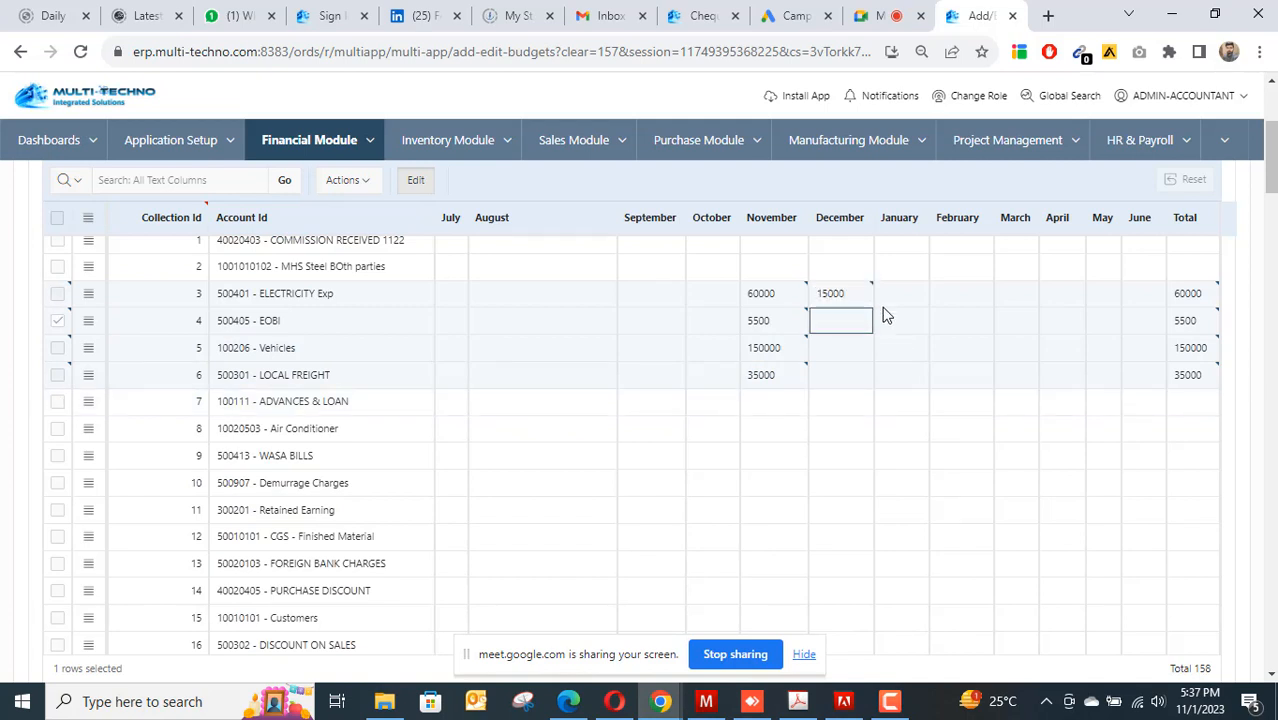
{"action": "left_click", "coordinate": [884, 316]}
{"action": "left_click", "coordinate": [838, 320]}
{"action": "left_click", "coordinate": [839, 411]}
Enter November budgets of 500000 for LOCAL SALES and 150000 for OTHER INCOME.
{"action": "scroll", "coordinate": [762, 436], "scroll_direction": "down", "scroll_amount": 10}
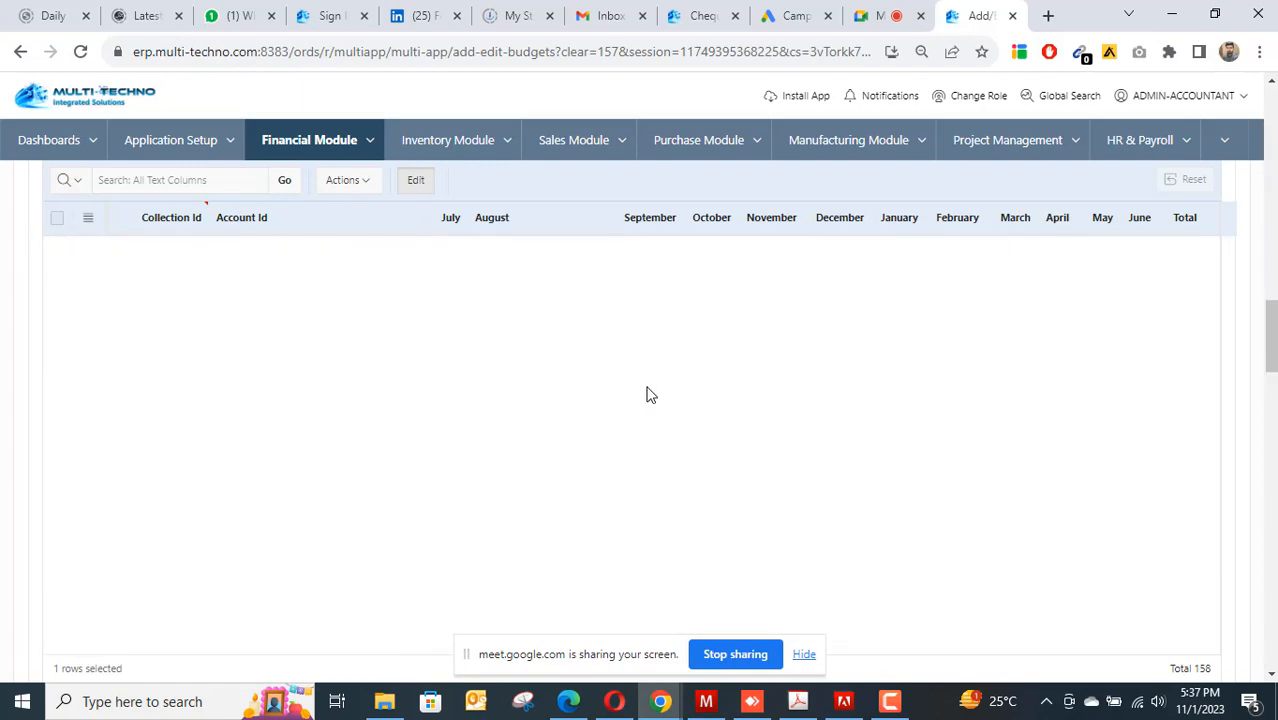
{"action": "scroll", "coordinate": [677, 351], "scroll_direction": "down", "scroll_amount": 5}
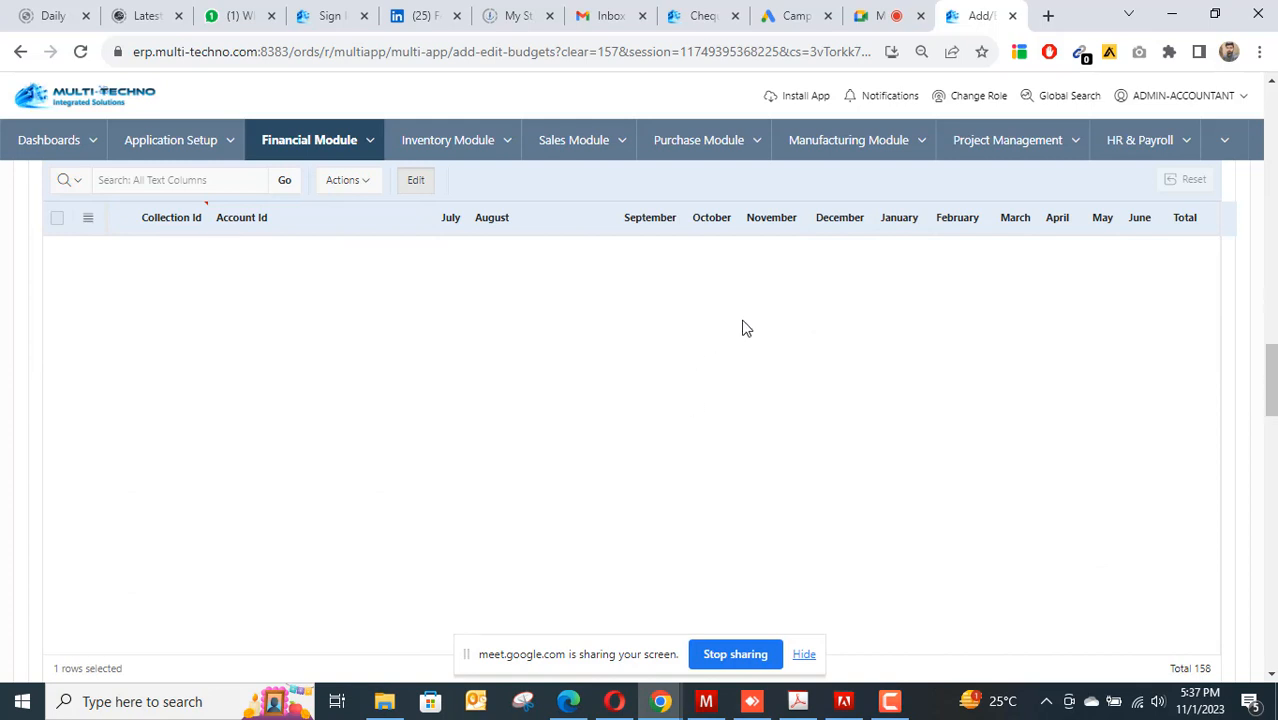
{"action": "scroll", "coordinate": [760, 325], "scroll_direction": "up", "scroll_amount": 10}
{"action": "scroll", "coordinate": [771, 377], "scroll_direction": "down", "scroll_amount": 5}
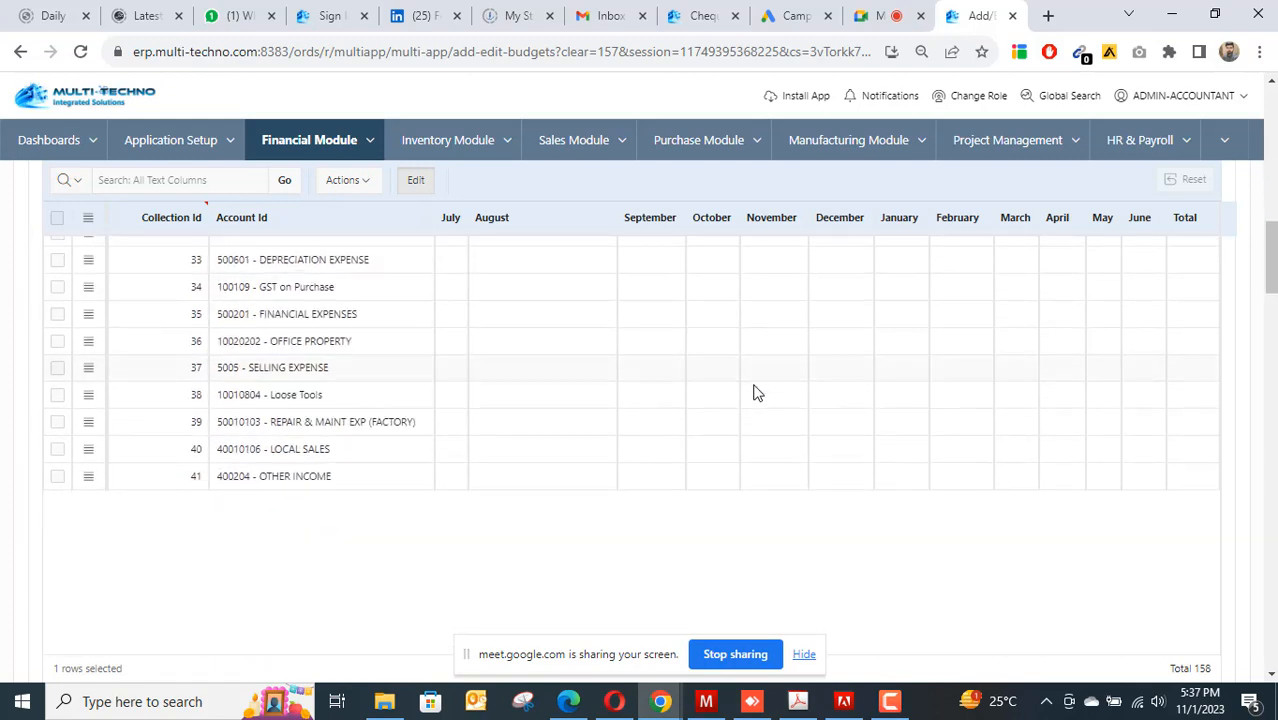
{"action": "left_click", "coordinate": [812, 451]}
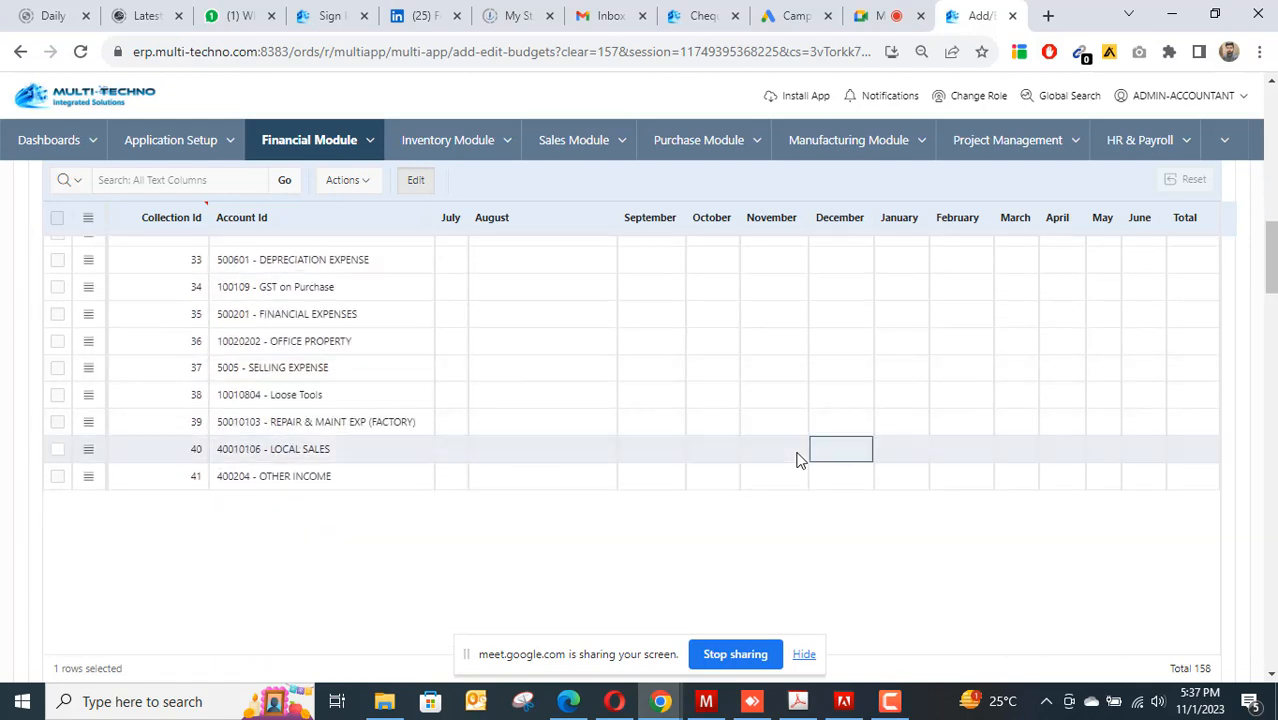
{"action": "left_click", "coordinate": [797, 456]}
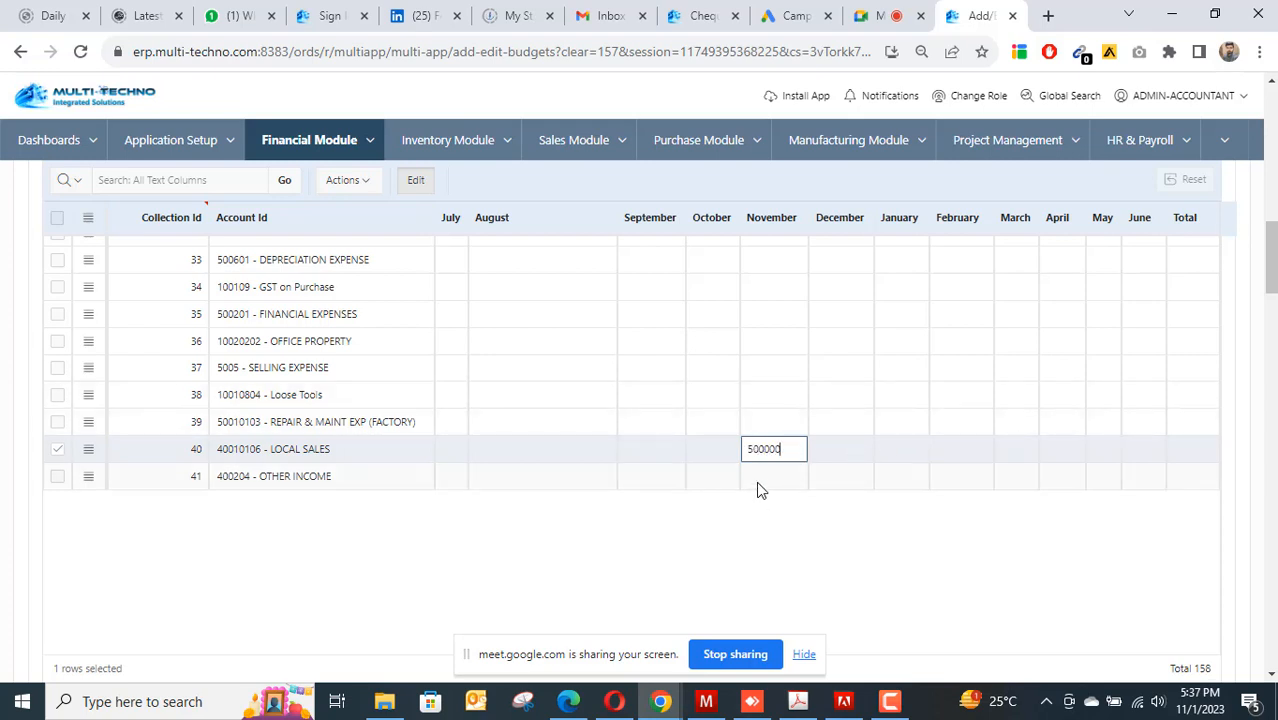
{"action": "left_click", "coordinate": [758, 481]}
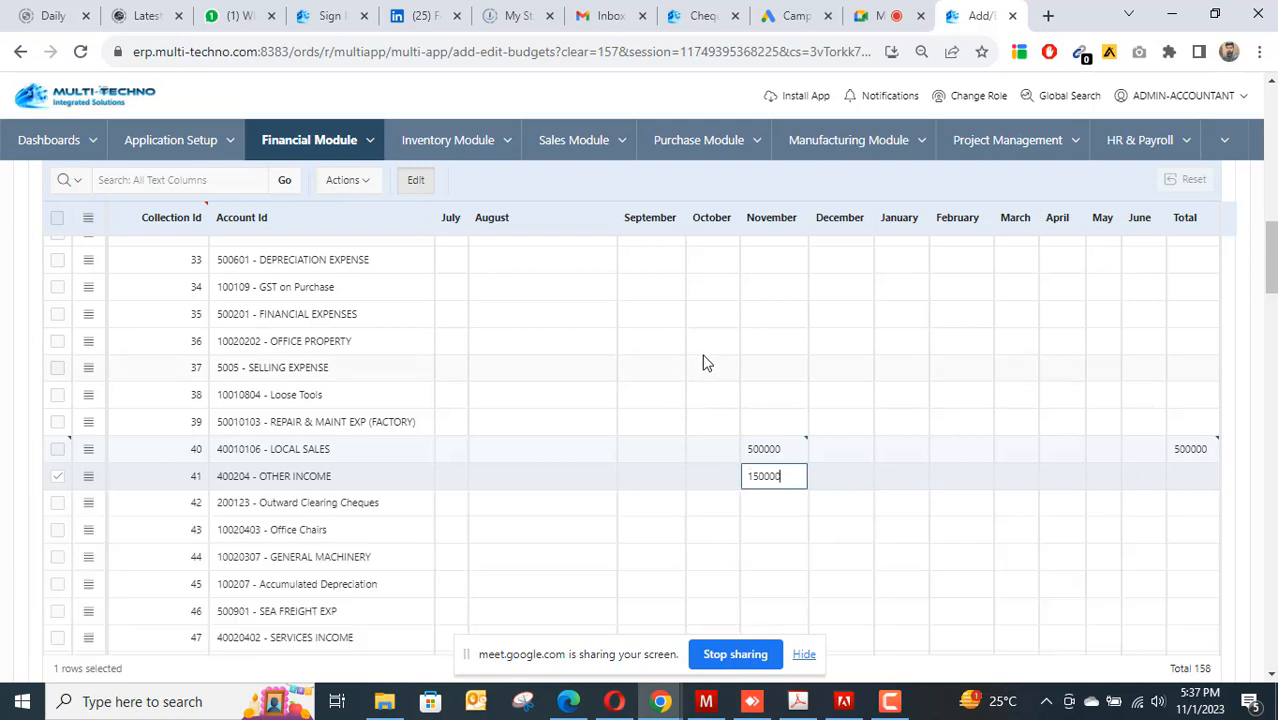
{"action": "left_click", "coordinate": [770, 317]}
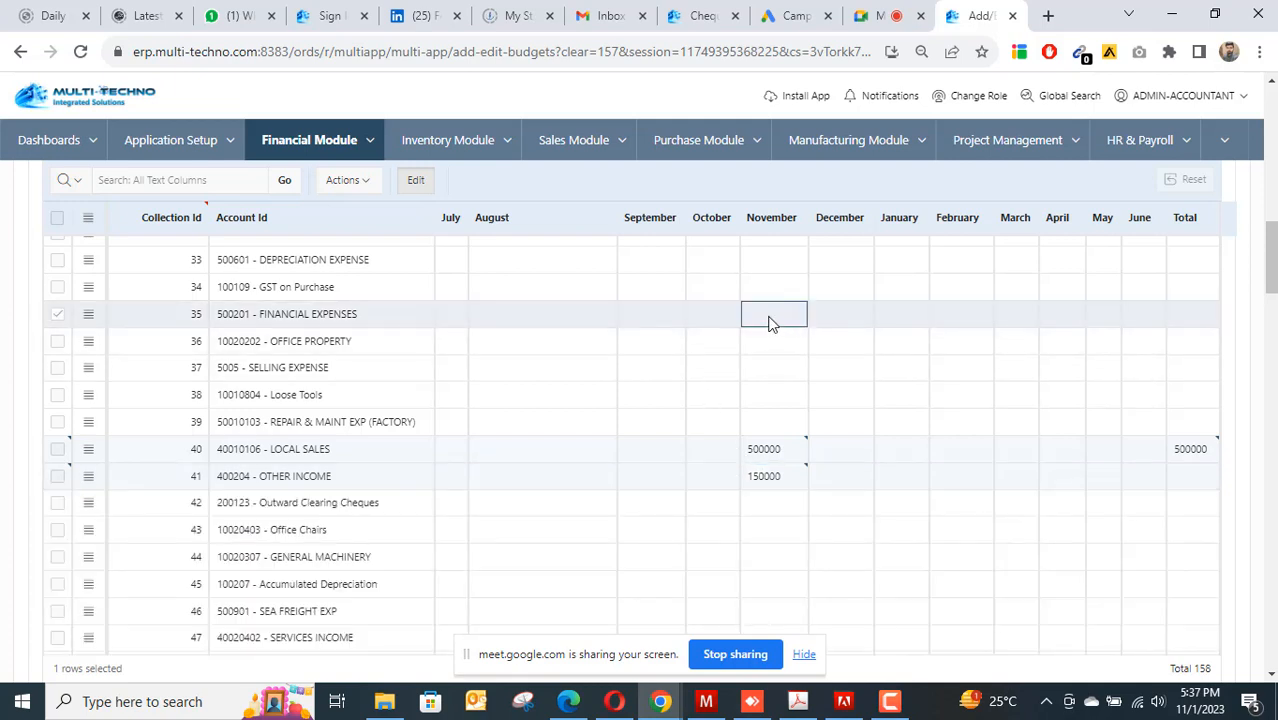
{"action": "type", "text": "50000"}
Create the budget record with the entered lines and look over the saved form.
{"action": "scroll", "coordinate": [761, 379], "scroll_direction": "up", "scroll_amount": 10}
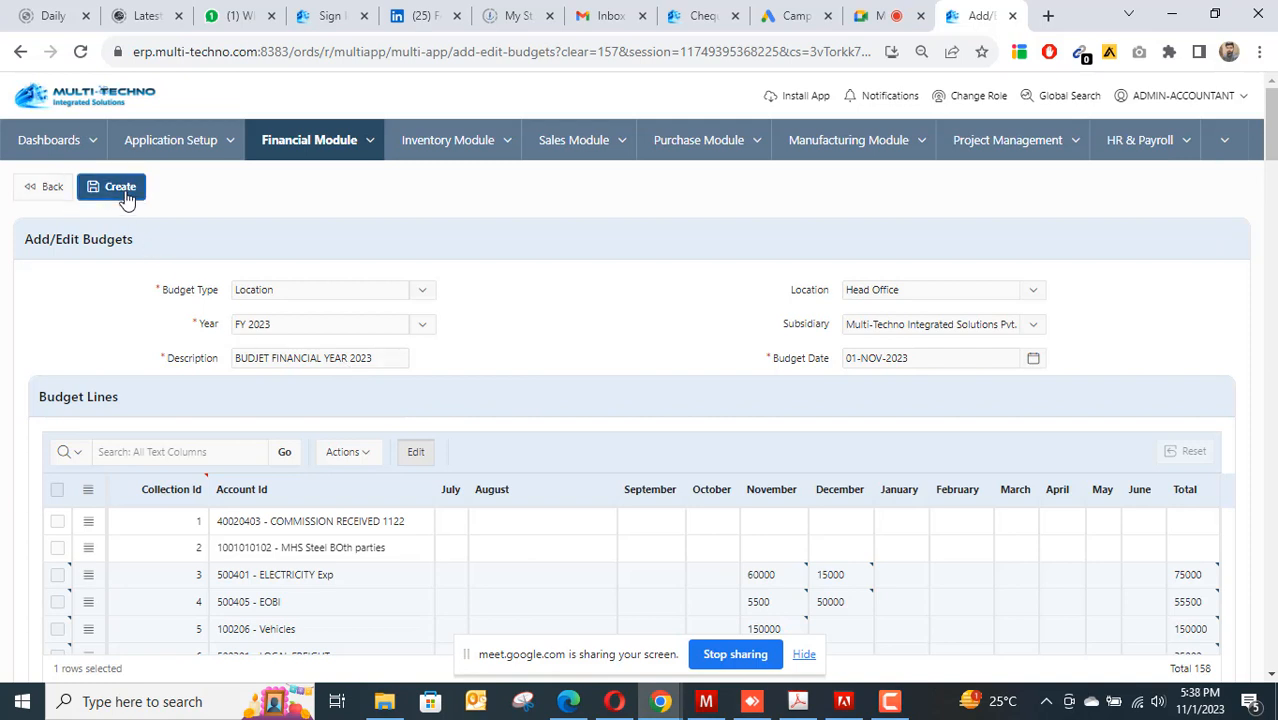
{"action": "left_click", "coordinate": [124, 195]}
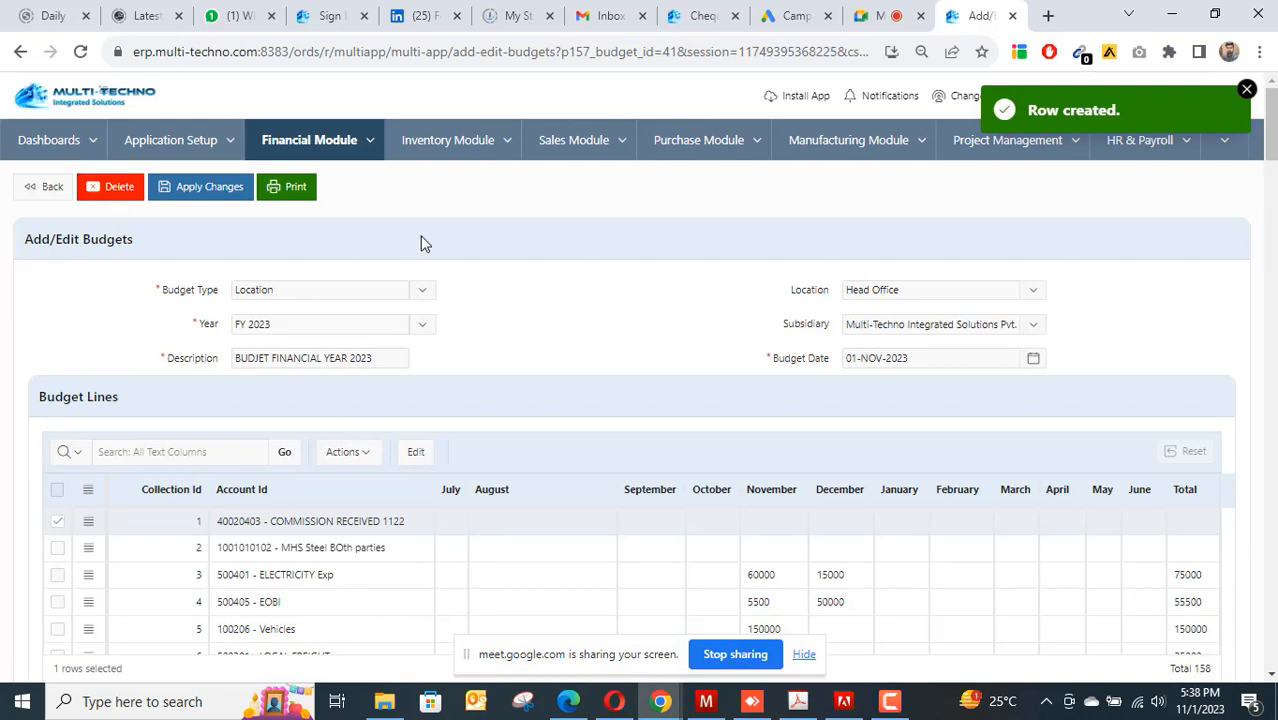
{"action": "scroll", "coordinate": [425, 260], "scroll_direction": "down", "scroll_amount": 6}
{"action": "scroll", "coordinate": [385, 320], "scroll_direction": "up", "scroll_amount": 6}
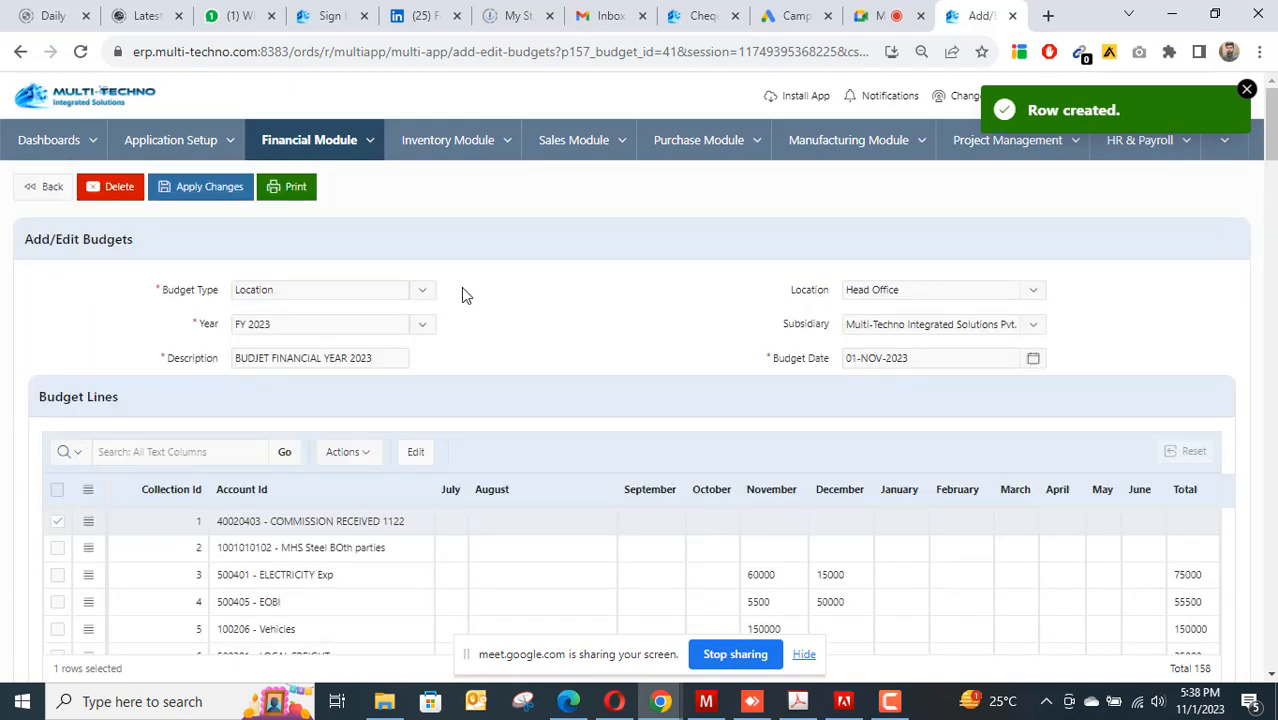
Open the printable budget report, examine its monthly amounts per account and close it.
{"action": "left_click", "coordinate": [293, 199]}
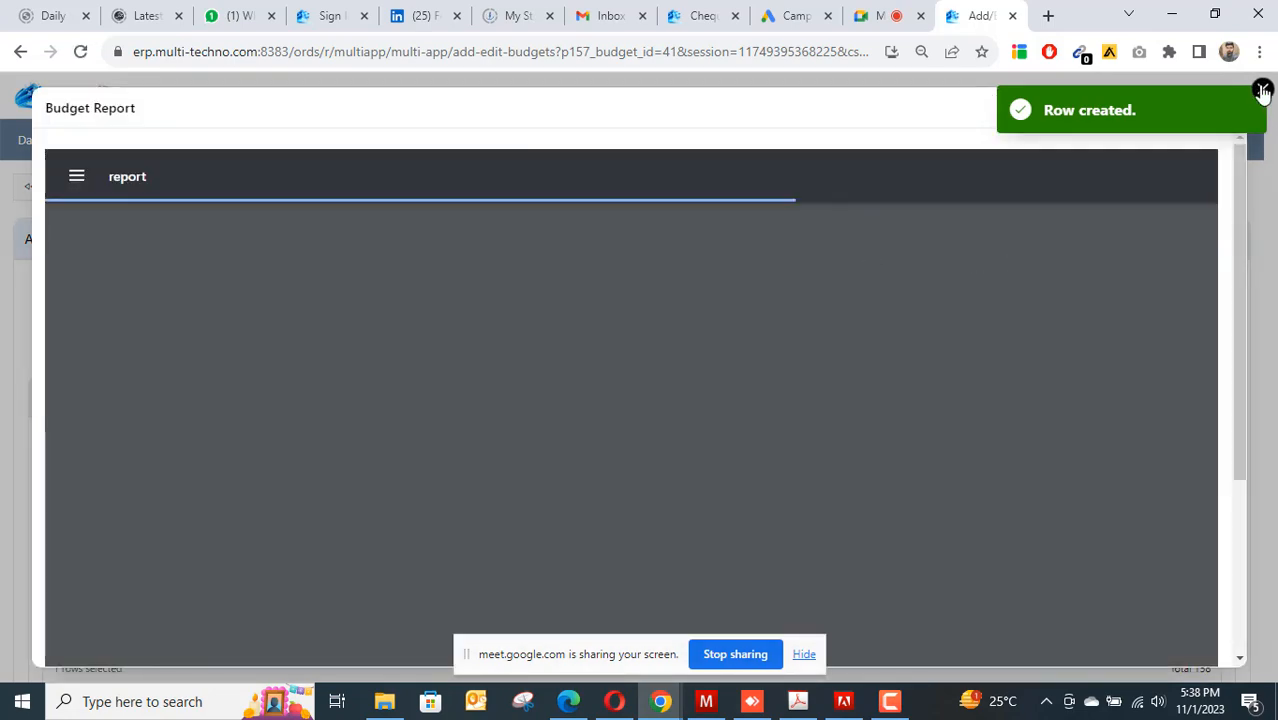
{"action": "scroll", "coordinate": [799, 462], "scroll_direction": "down", "scroll_amount": 3}
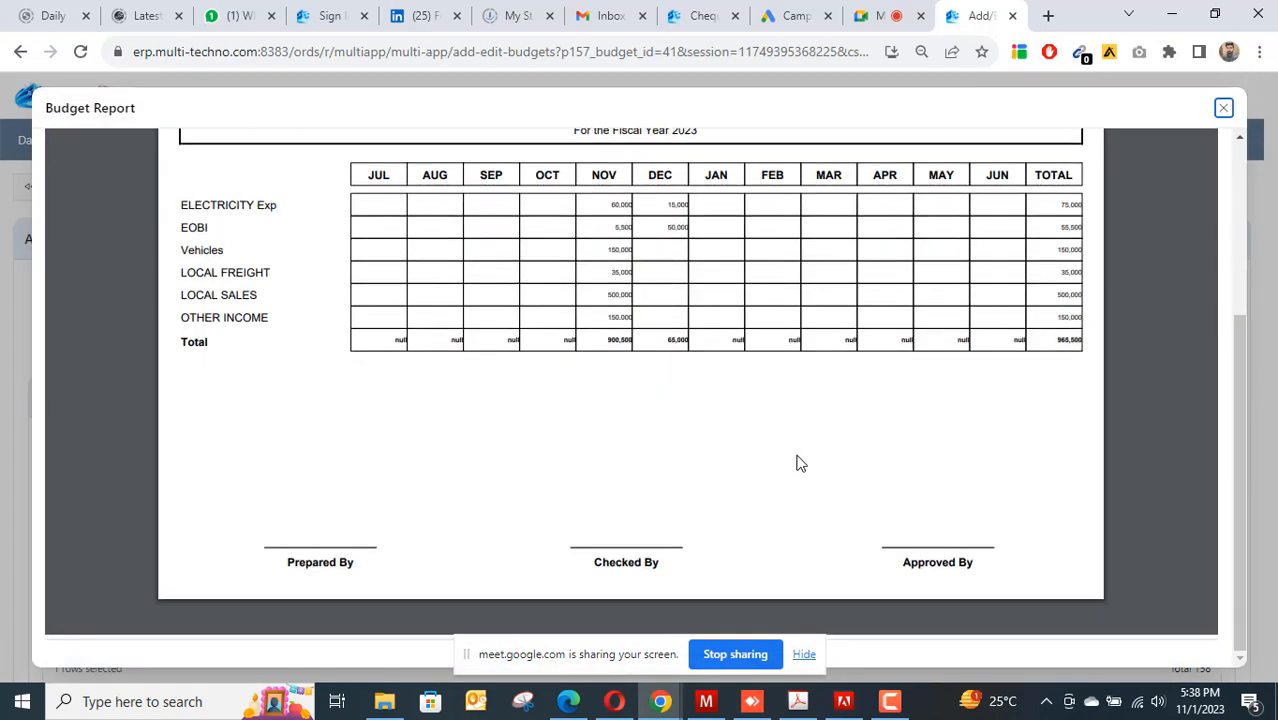
{"action": "scroll", "coordinate": [797, 465], "scroll_direction": "up", "scroll_amount": 3}
{"action": "scroll", "coordinate": [790, 460], "scroll_direction": "up", "scroll_amount": 1}
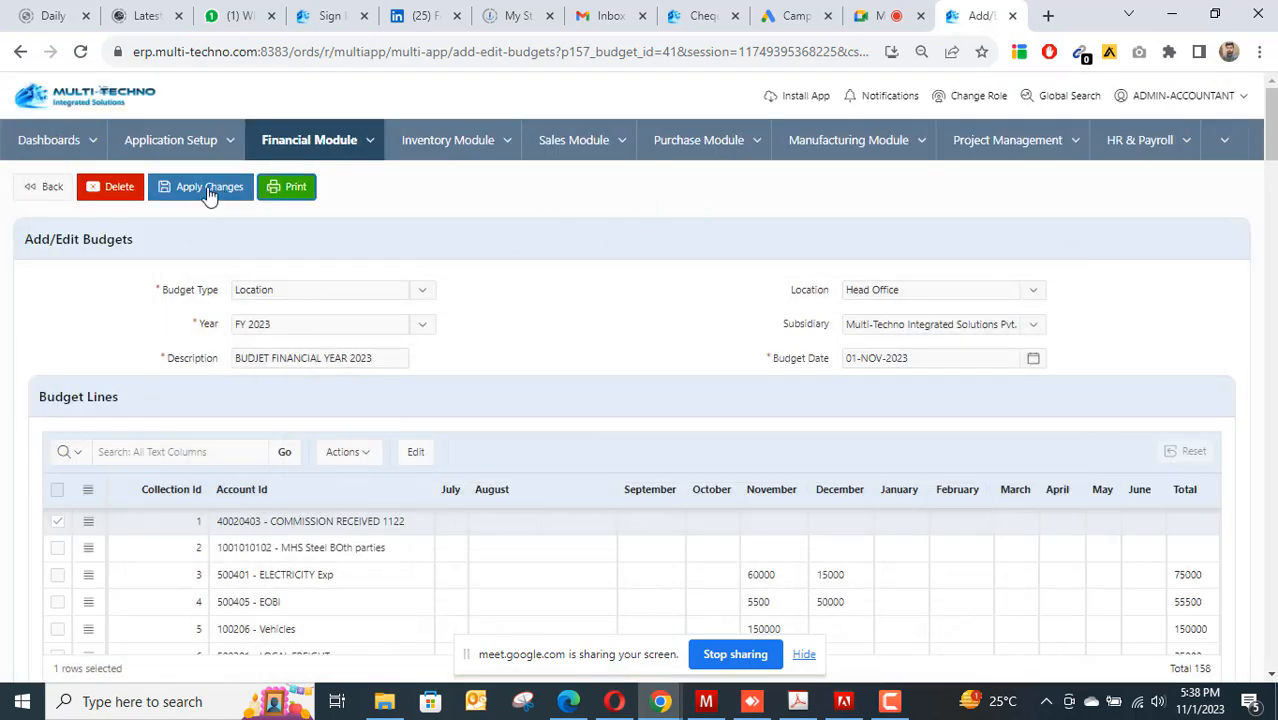
Open the Profit / Loss Statement from the financial reports.
{"action": "left_click", "coordinate": [368, 142]}
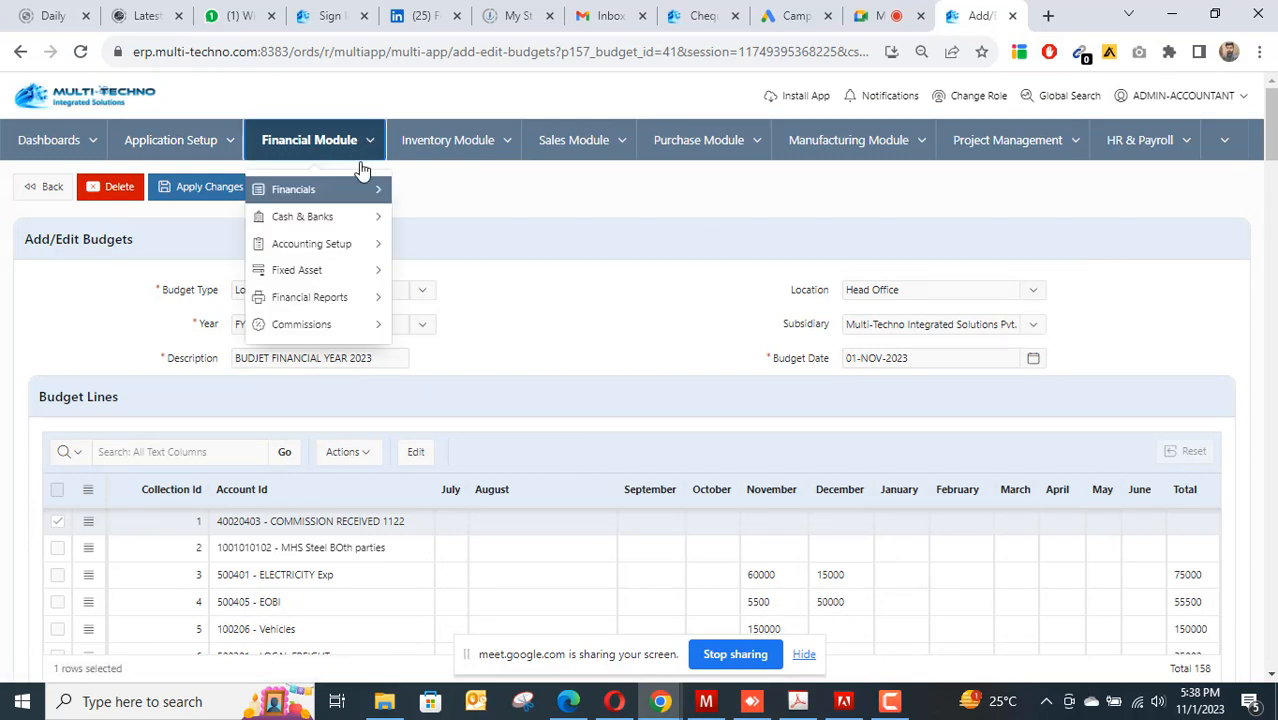
{"action": "mouse_move", "coordinate": [340, 297]}
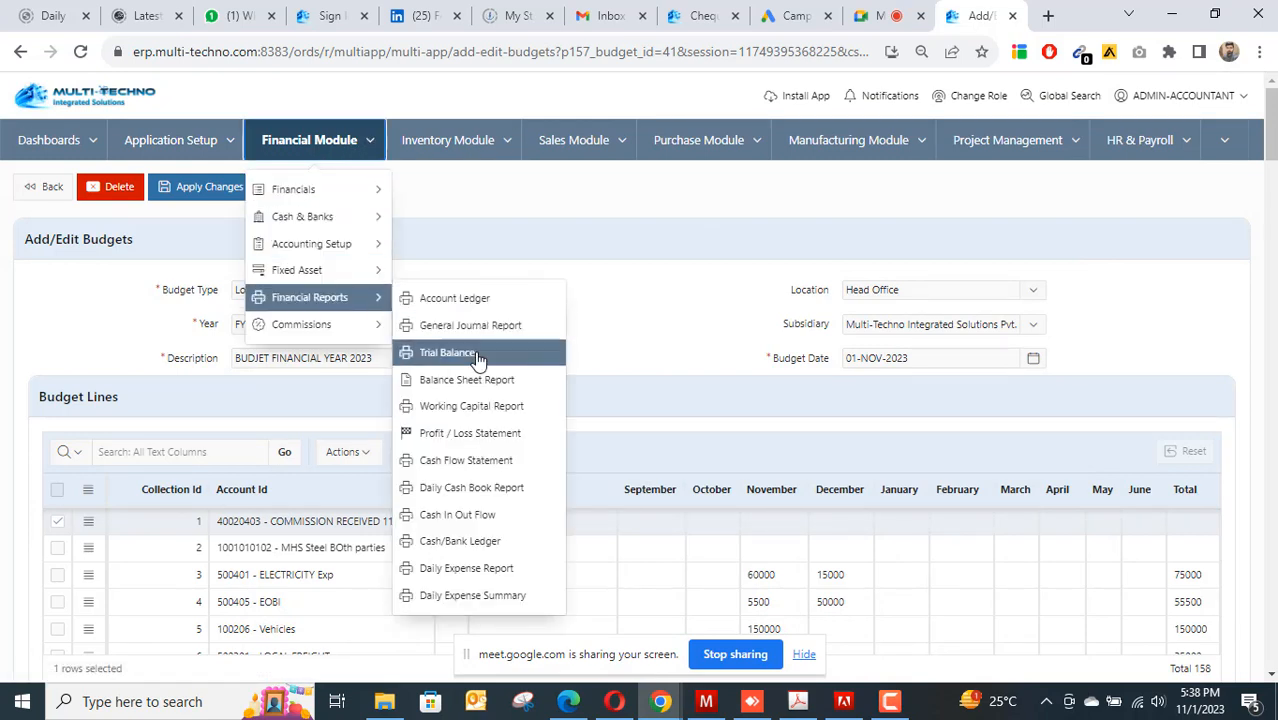
{"action": "left_click", "coordinate": [465, 436]}
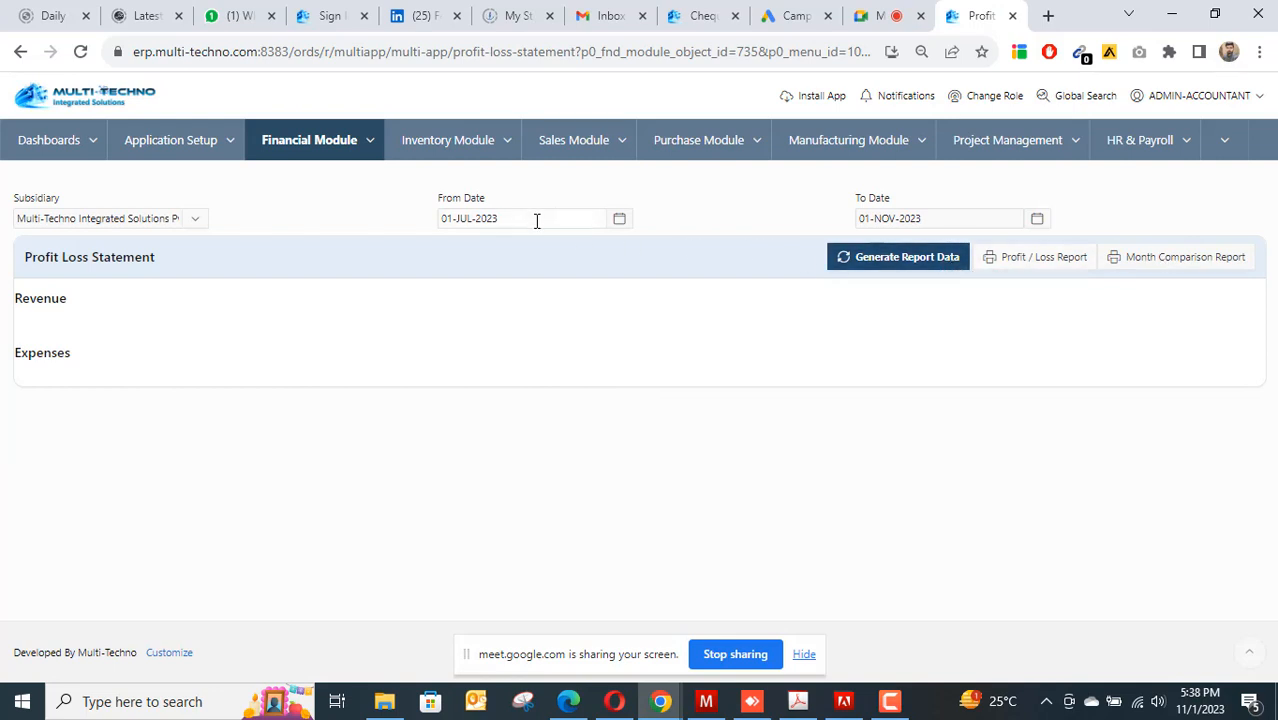
Preview the Profit / Loss and Month Comparison reports before generating any report data, closing each preview.
{"action": "left_click", "coordinate": [1000, 265]}
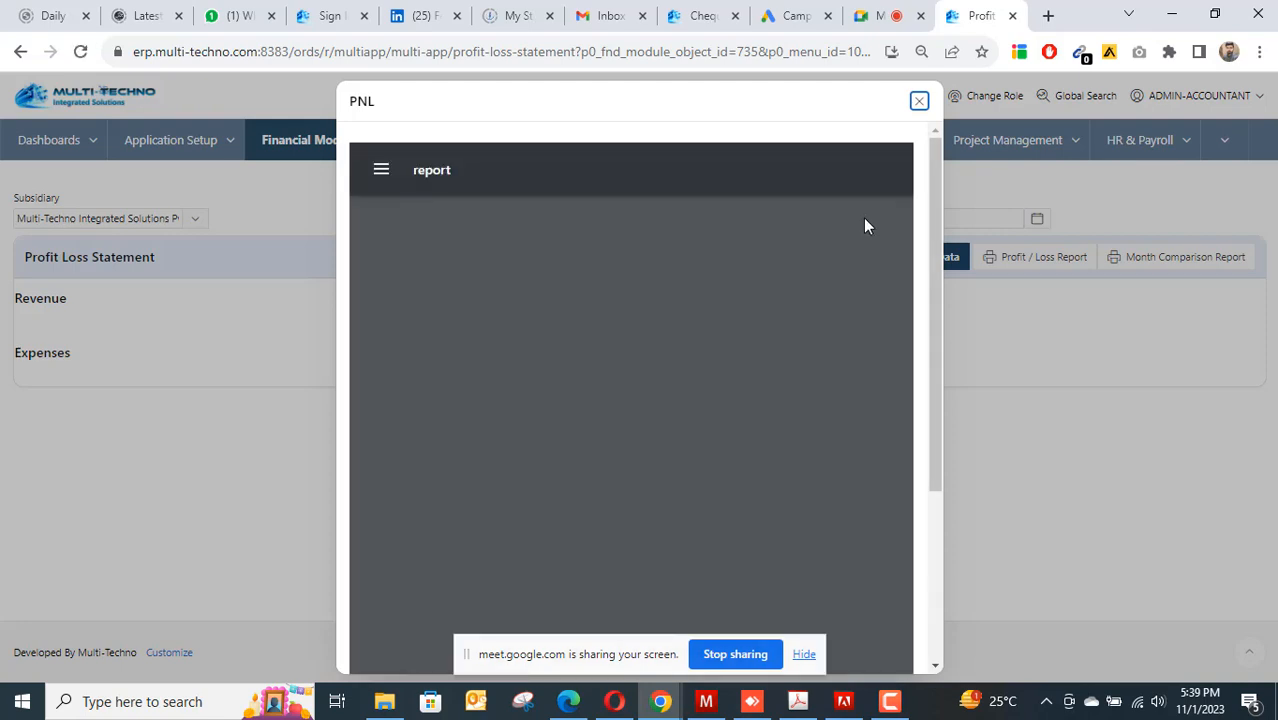
{"action": "left_click", "coordinate": [919, 103]}
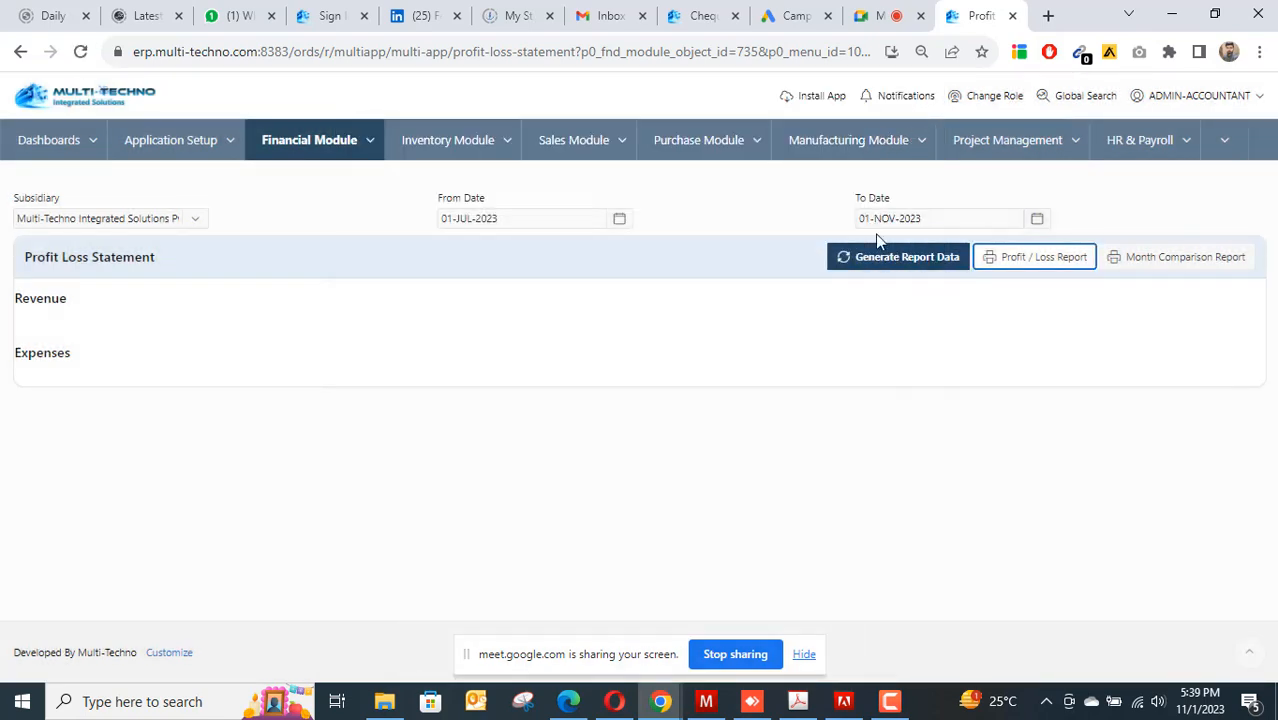
{"action": "left_click", "coordinate": [1188, 260]}
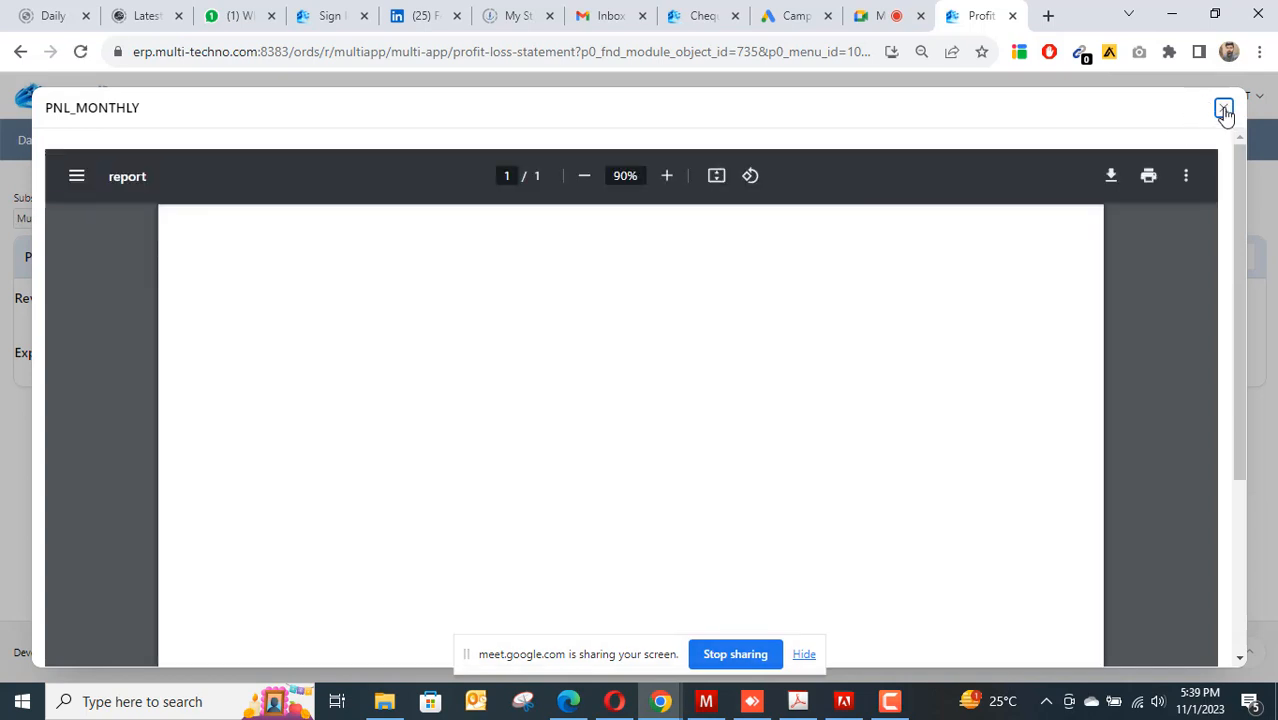
{"action": "left_click", "coordinate": [1224, 110]}
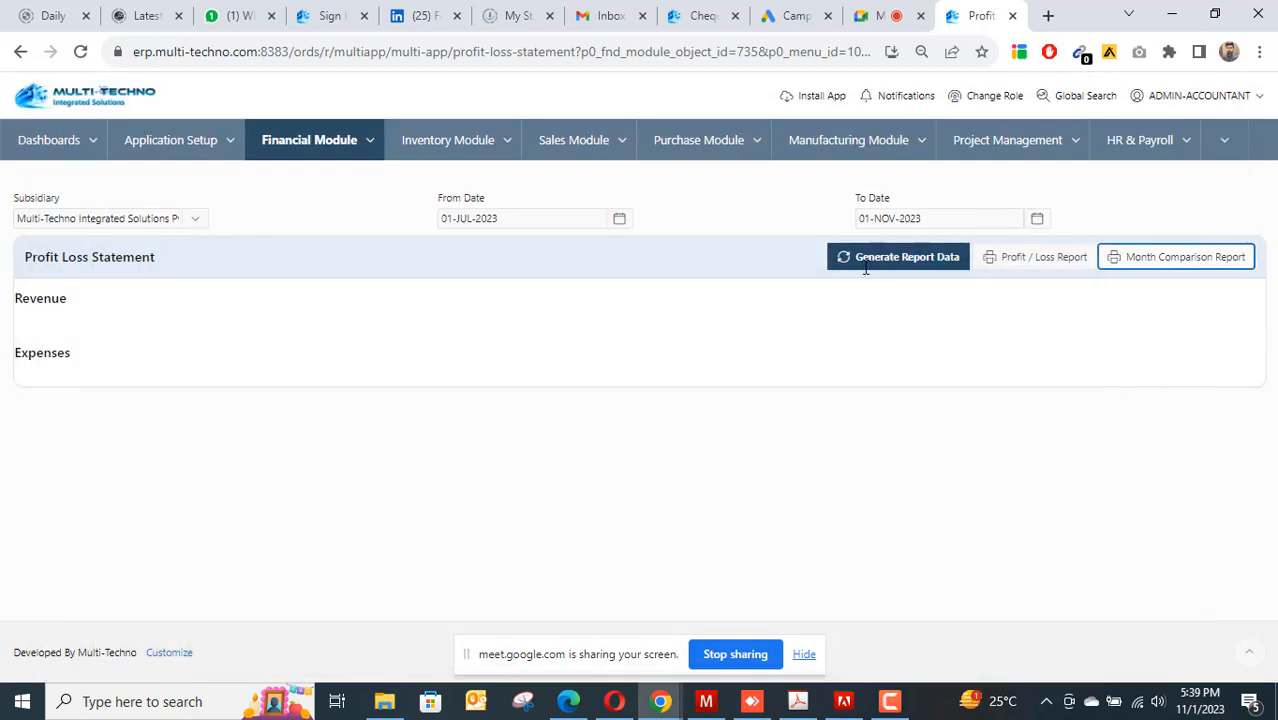
Generate the profit and loss report data and look over the monthly revenue, expenses and closing balance.
{"action": "left_click", "coordinate": [864, 268]}
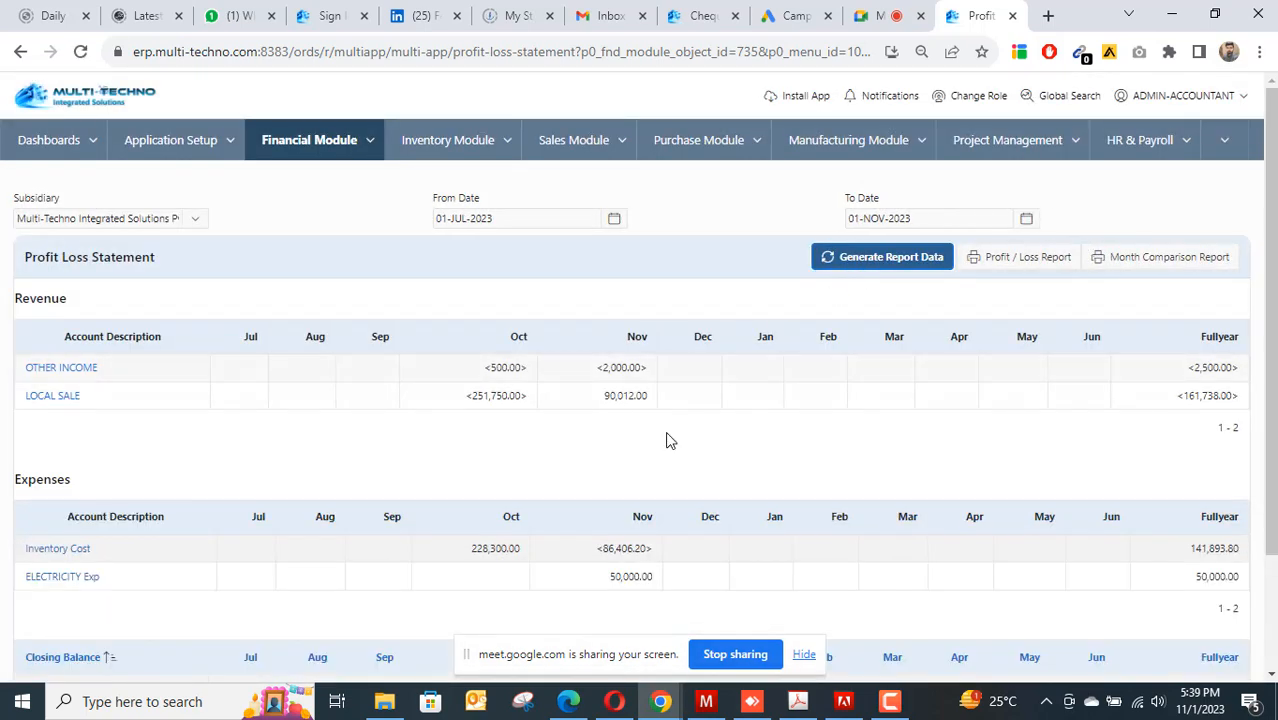
{"action": "scroll", "coordinate": [560, 440], "scroll_direction": "down", "scroll_amount": 1}
{"action": "scroll", "coordinate": [655, 400], "scroll_direction": "up", "scroll_amount": 2}
Examine the printable Profit / Loss report and the Month Comparison report with the generated data, closing each one.
{"action": "left_click", "coordinate": [1005, 263]}
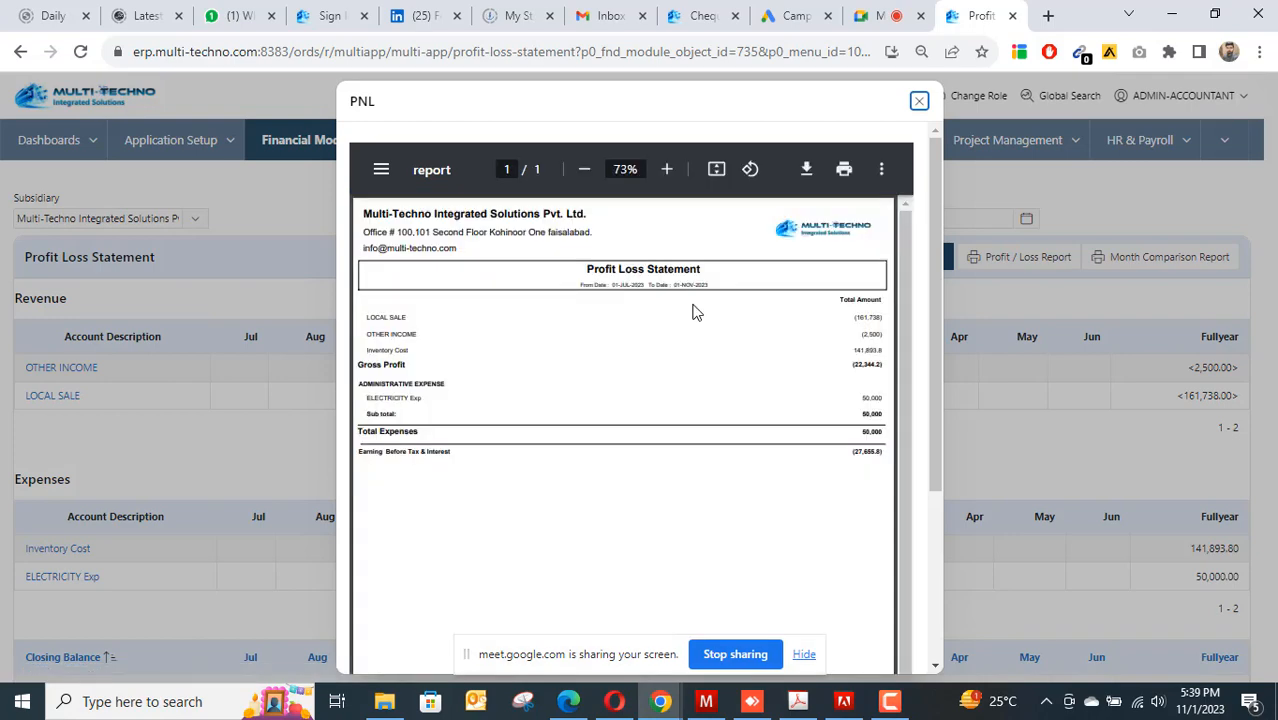
{"action": "left_click", "coordinate": [918, 103]}
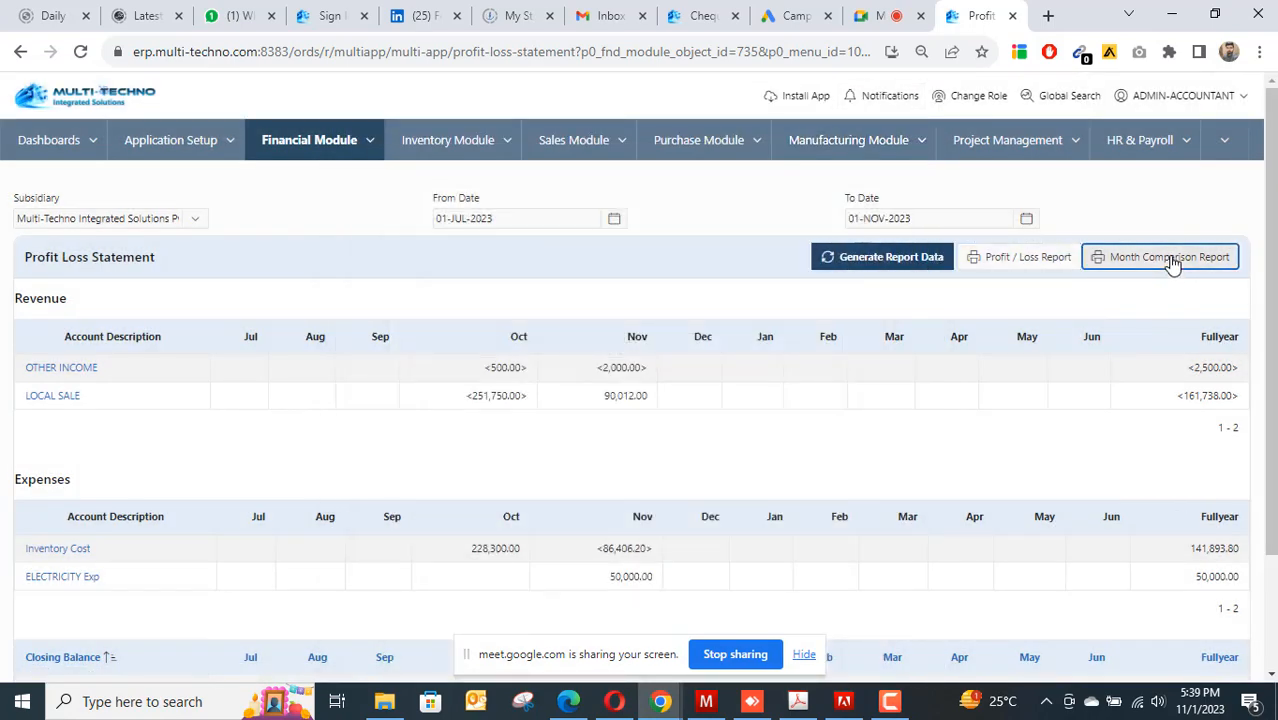
{"action": "left_click", "coordinate": [1088, 264]}
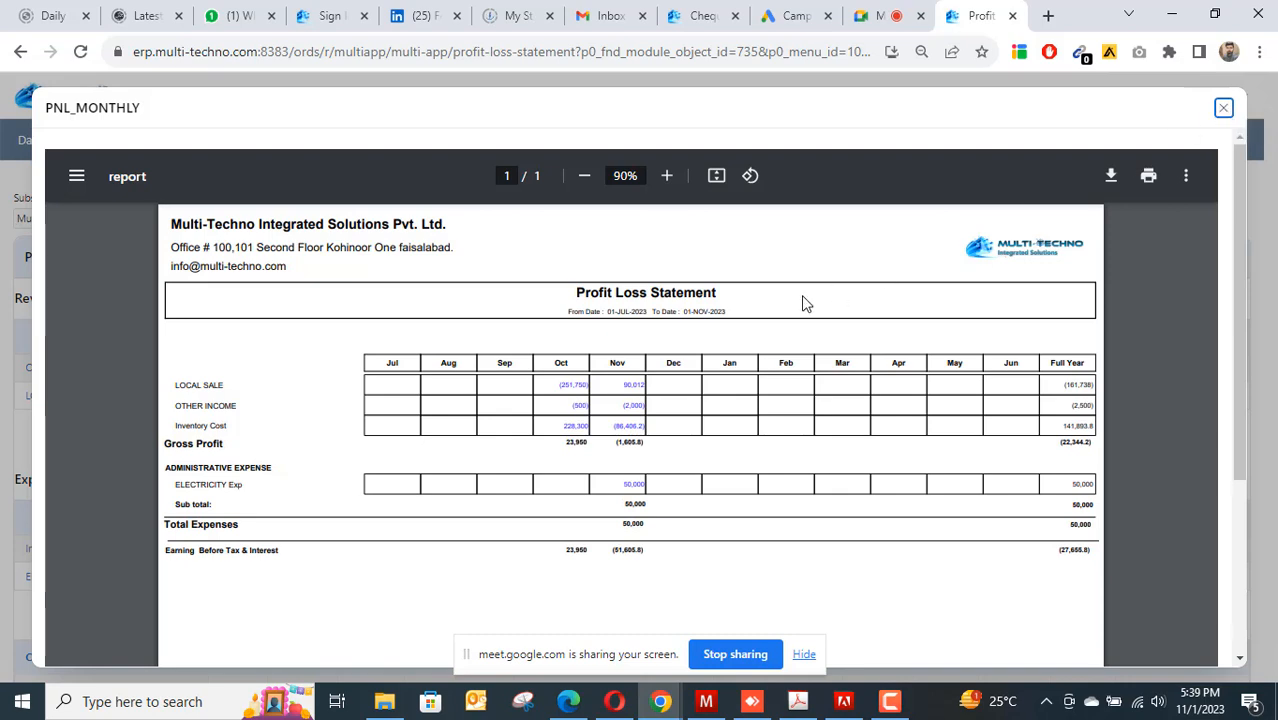
{"action": "scroll", "coordinate": [710, 415], "scroll_direction": "down", "scroll_amount": 3}
{"action": "scroll", "coordinate": [718, 410], "scroll_direction": "up", "scroll_amount": 3}
{"action": "left_click", "coordinate": [1224, 110]}
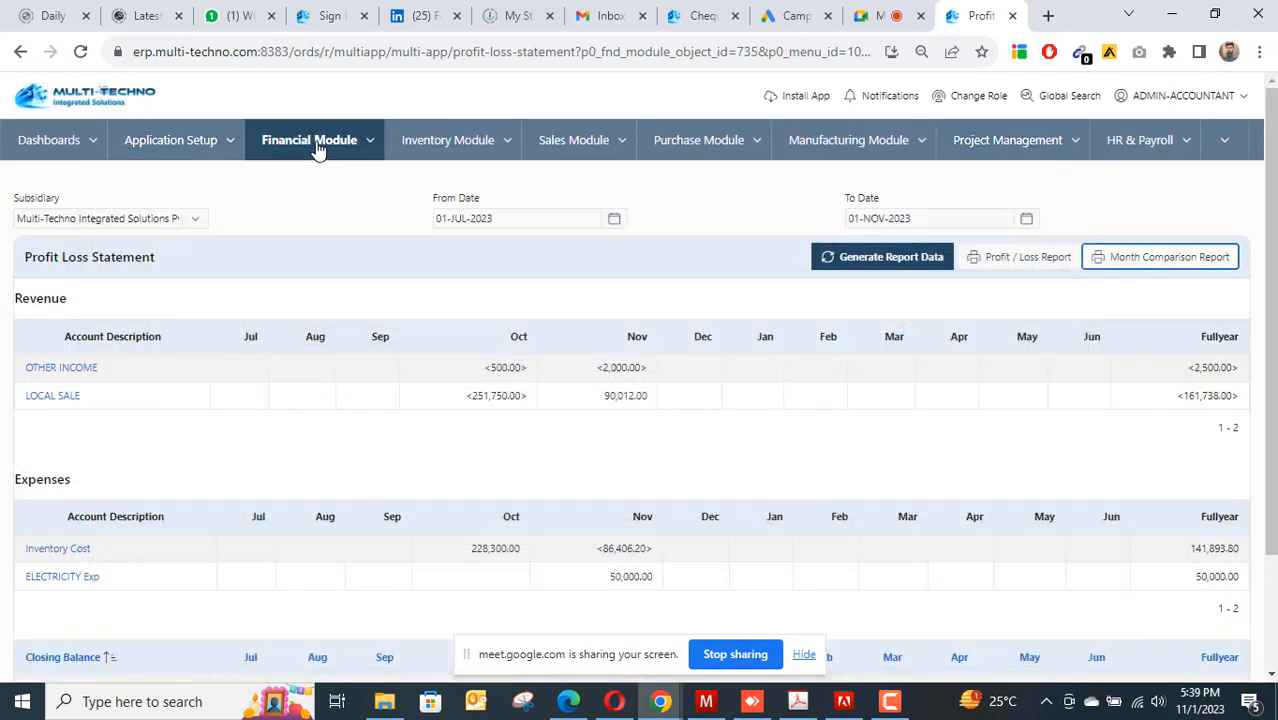
Open Merge Account Setup and view the accounts available as From Account without choosing one.
{"action": "left_click", "coordinate": [366, 145]}
{"action": "mouse_move", "coordinate": [346, 200]}
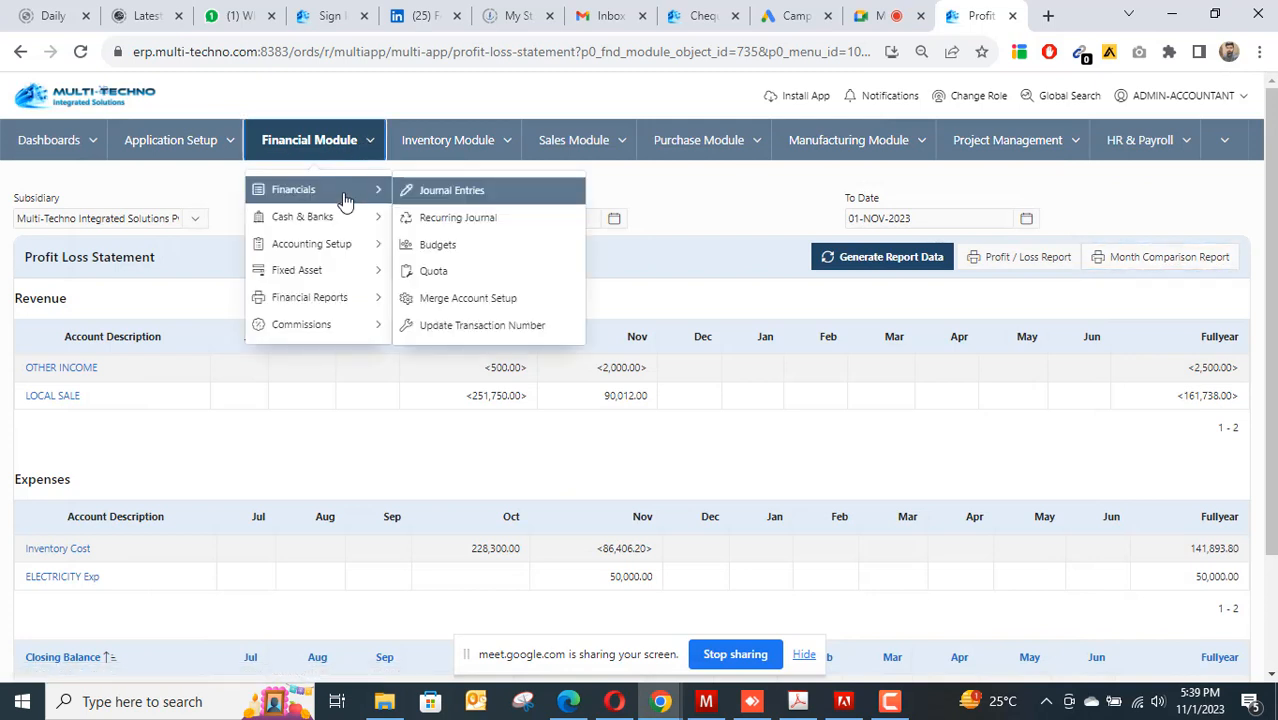
{"action": "left_click", "coordinate": [474, 305]}
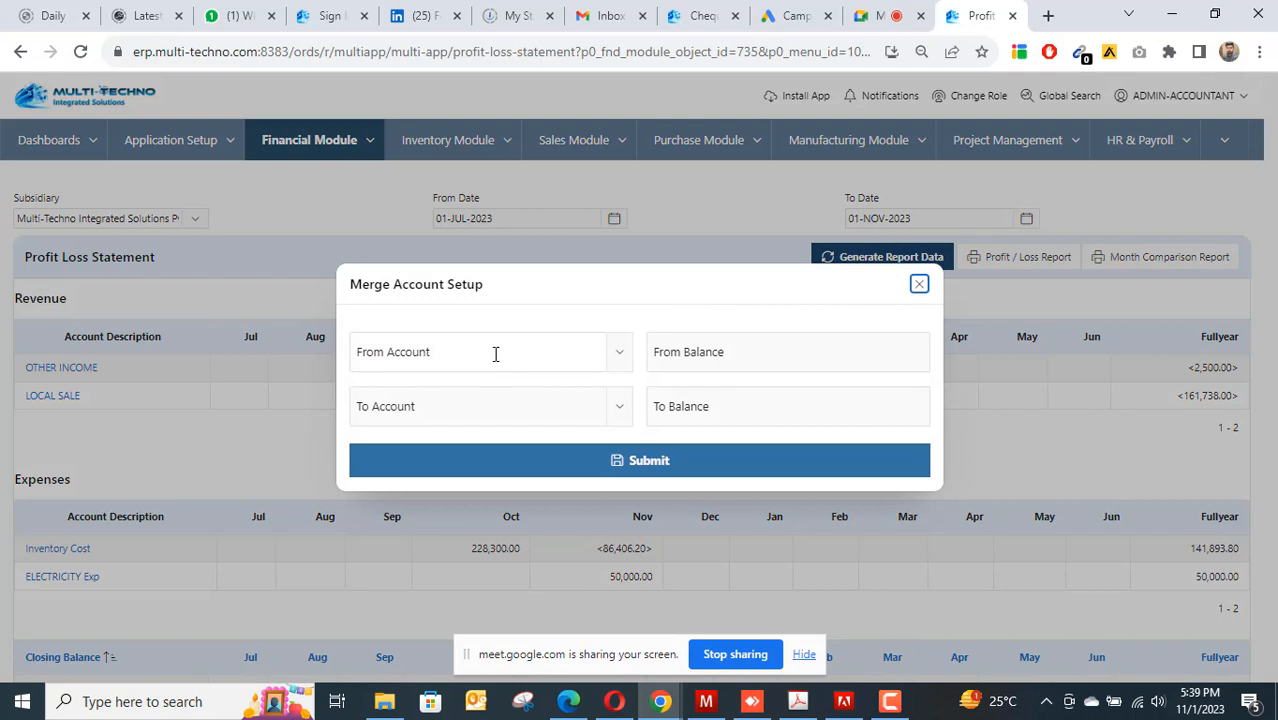
{"action": "left_click", "coordinate": [495, 354]}
{"action": "left_click", "coordinate": [542, 288]}
{"action": "left_click", "coordinate": [538, 354]}
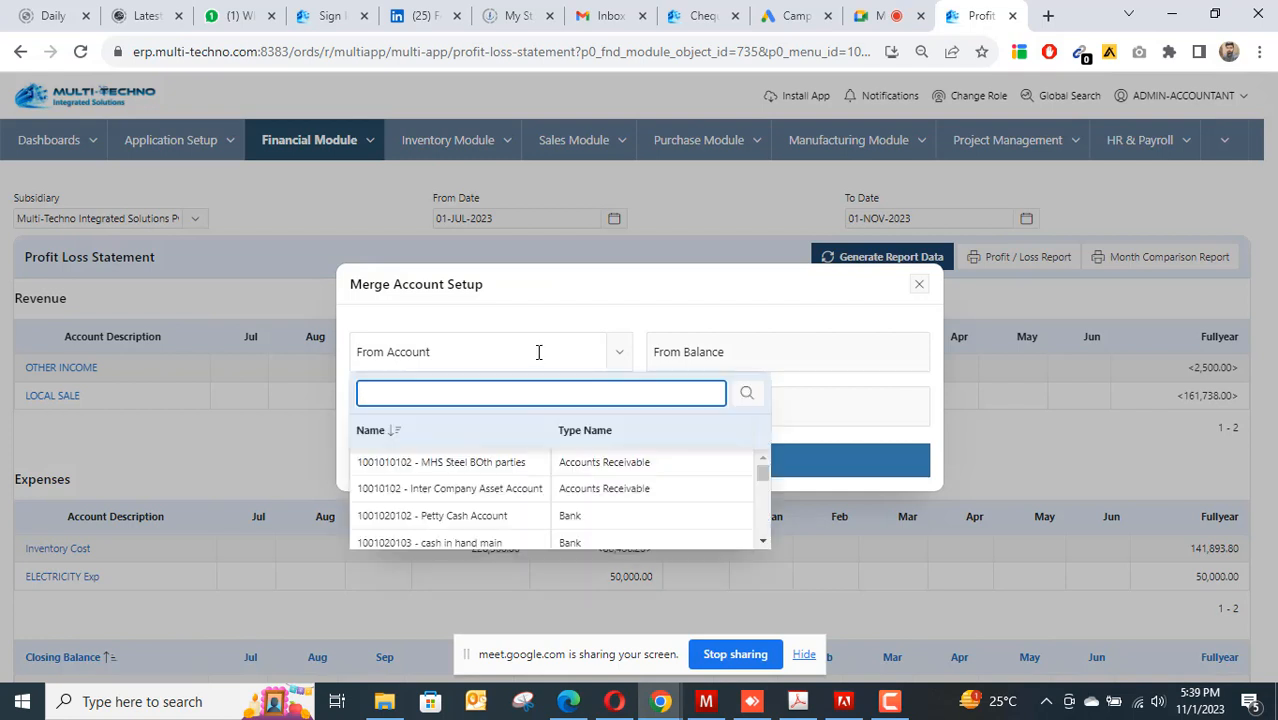
{"action": "left_click", "coordinate": [572, 285]}
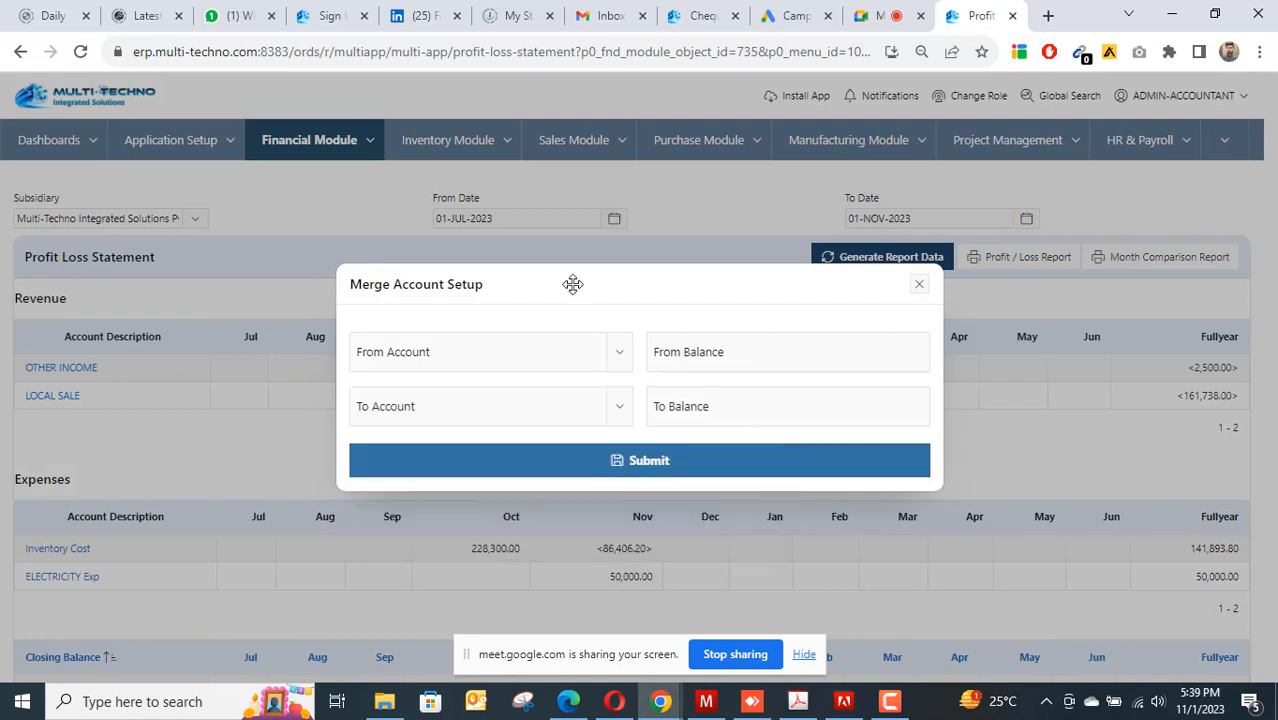